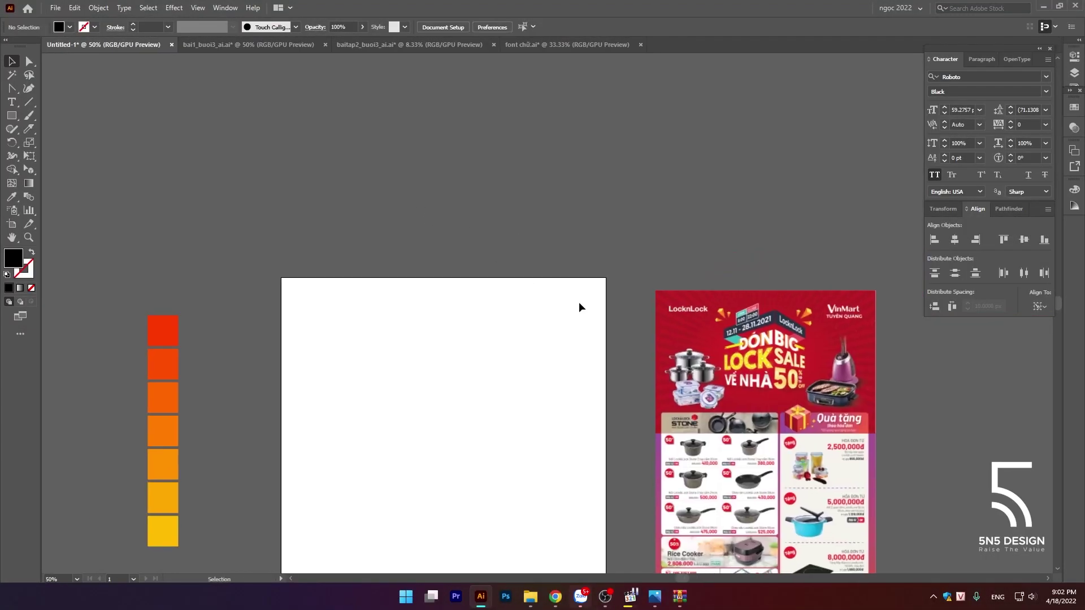
Step: Type the headline word ĐÓN as a new text line above the artboard
scroll(644, 267, "up", 6)
scroll(643, 268, "up", 4)
scroll(571, 278, "down", 3)
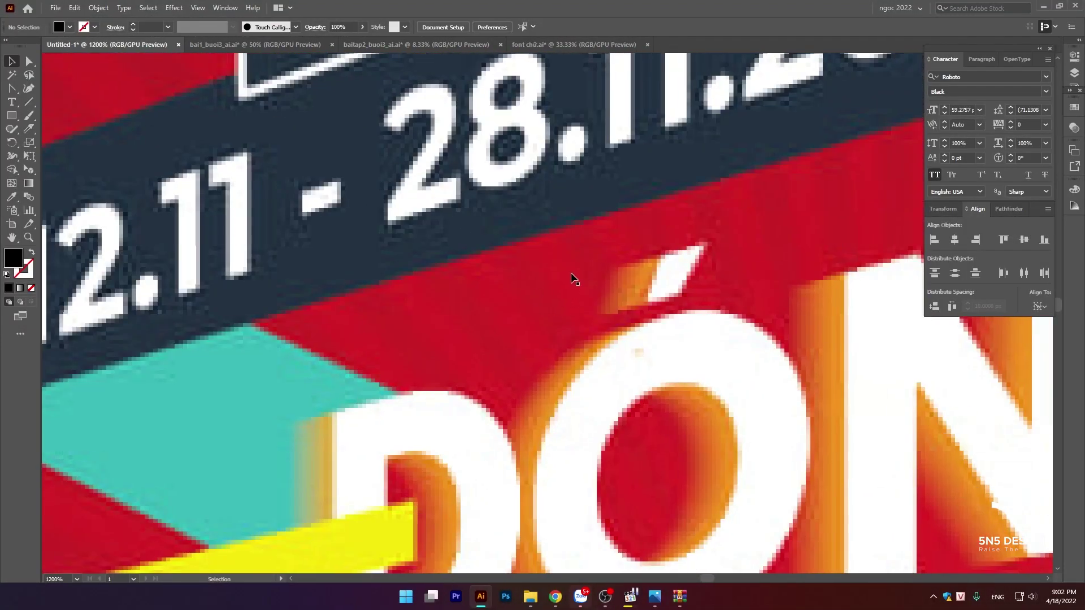
scroll(571, 279, "down", 3)
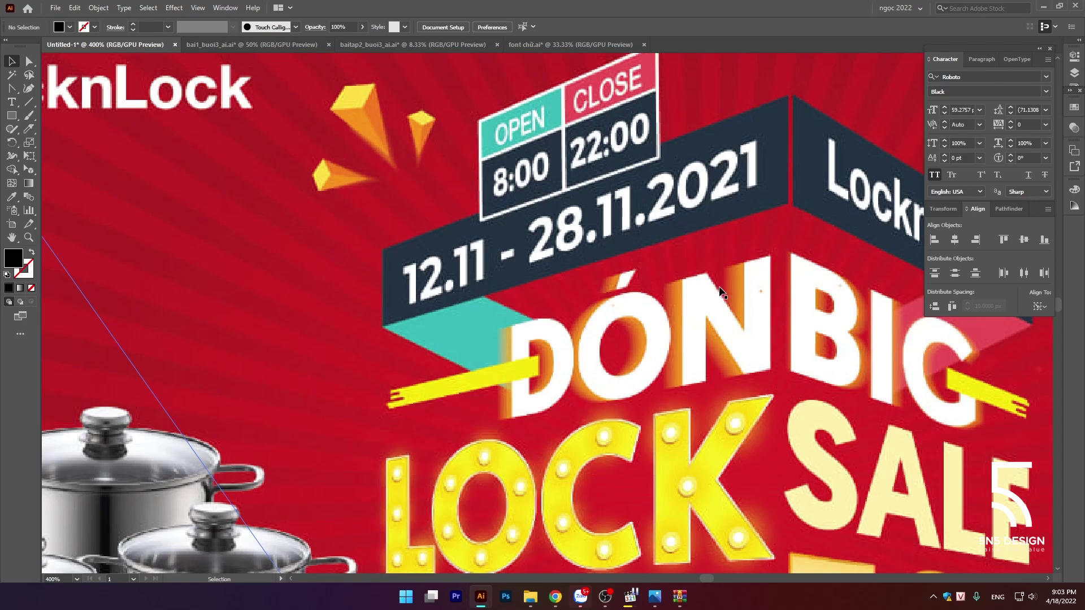
key("XF86AudioLowerVolume")
scroll(664, 169, "down", 1)
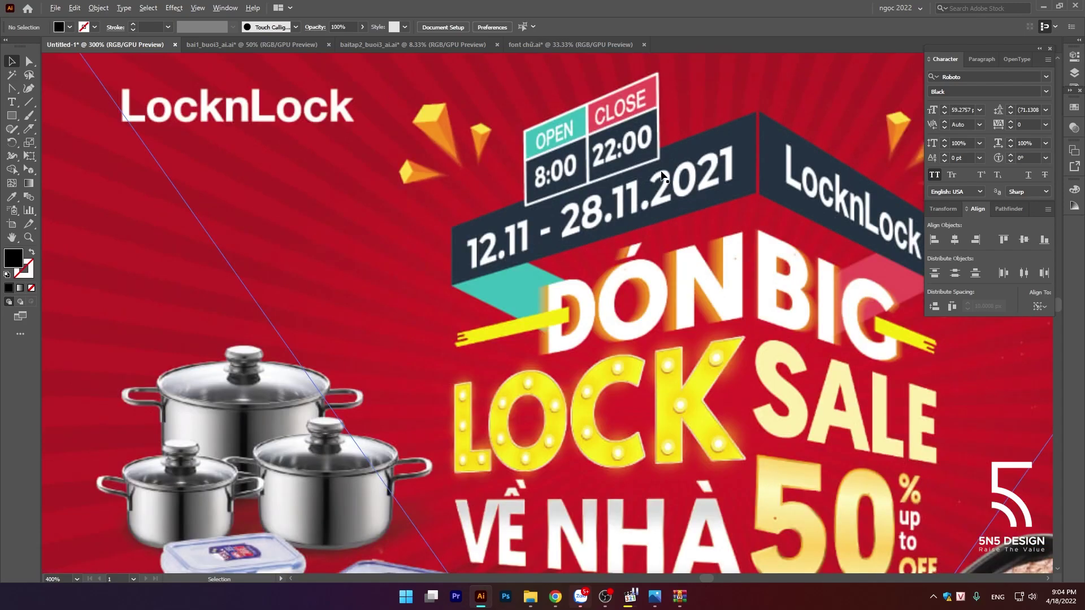
scroll(616, 193, "down", 1)
scroll(575, 239, "down", 2)
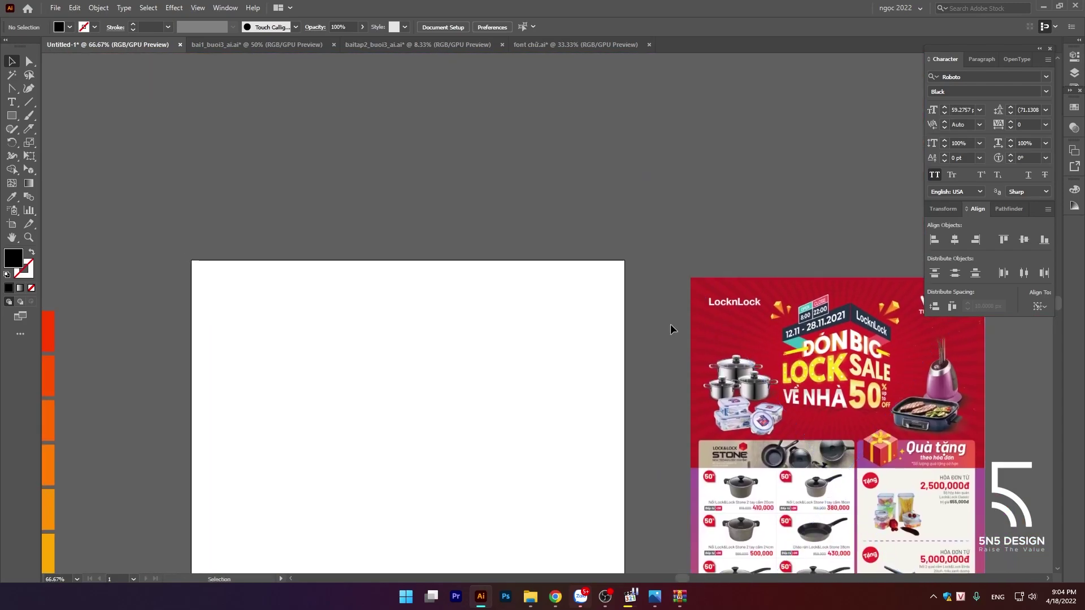
scroll(609, 288, "up", 1)
key("t")
left_click(379, 137)
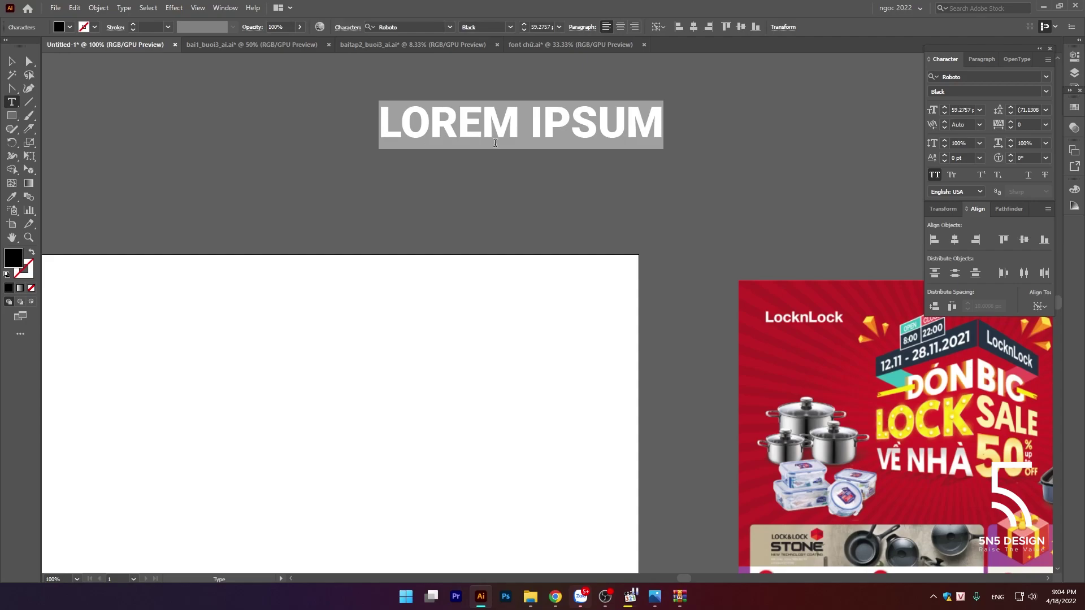
type("DdÓN")
key("Escape")
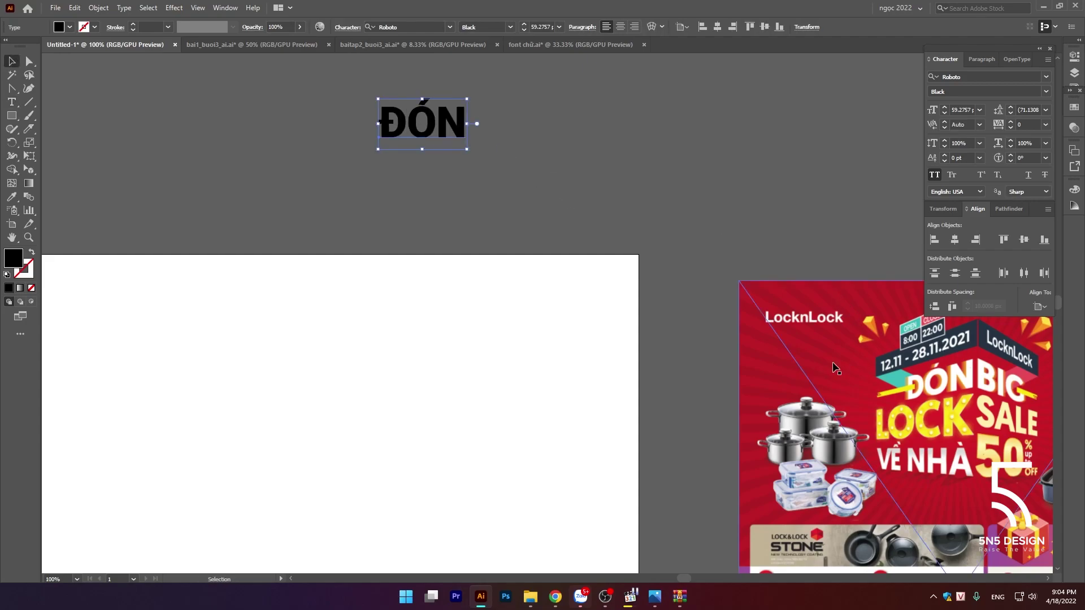
left_click(533, 217)
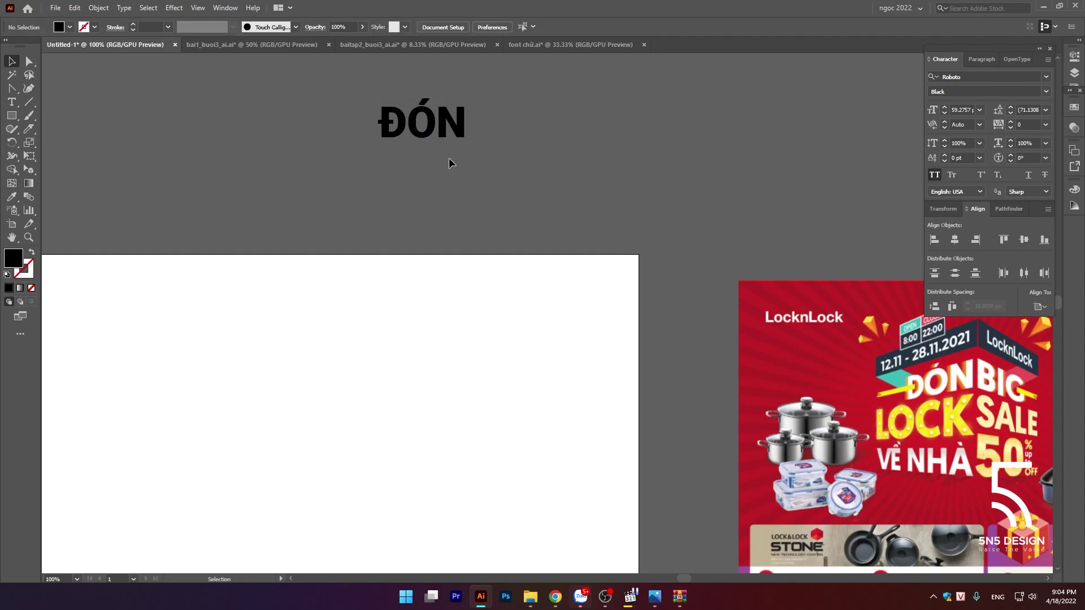
Step: Duplicate ĐÓN as a larger LOCK line and right-align ĐÓN to it
scroll(924, 419, "up", 5)
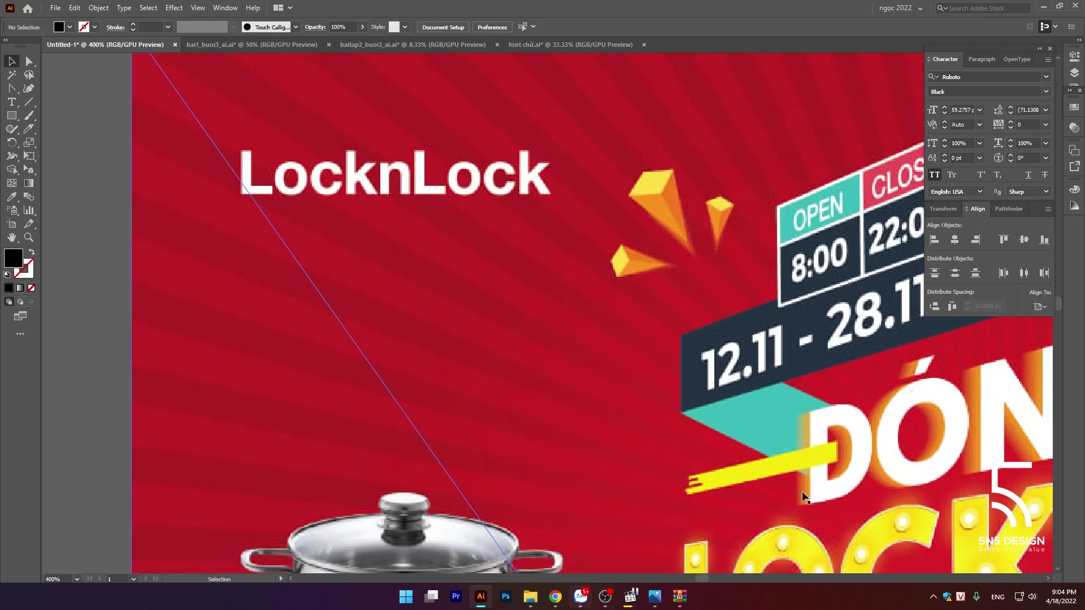
key("ctrl+1")
left_click_drag(337, 176, 443, 245)
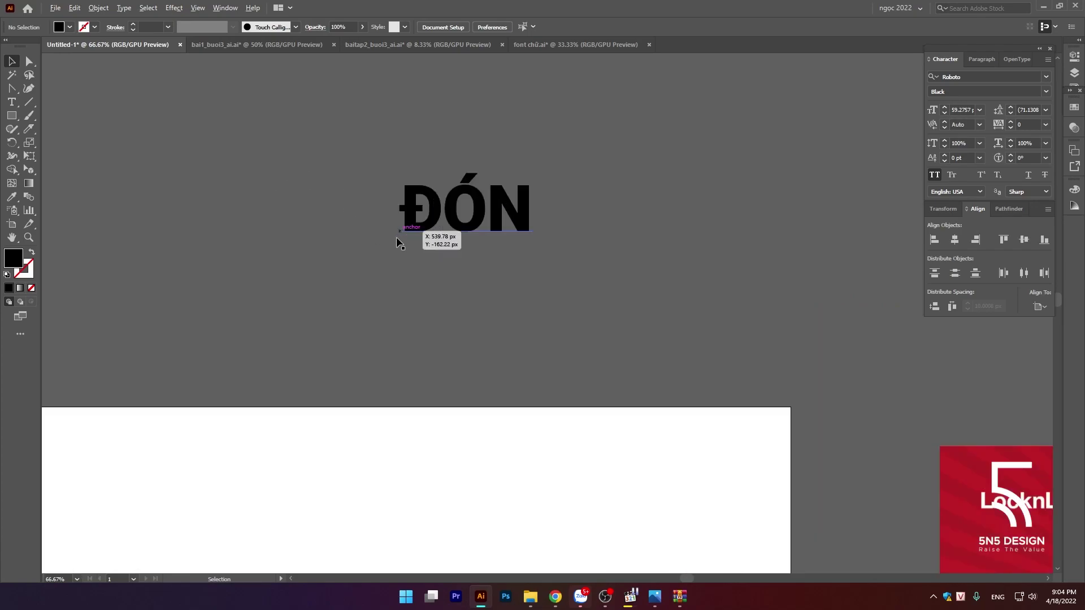
left_click(520, 209)
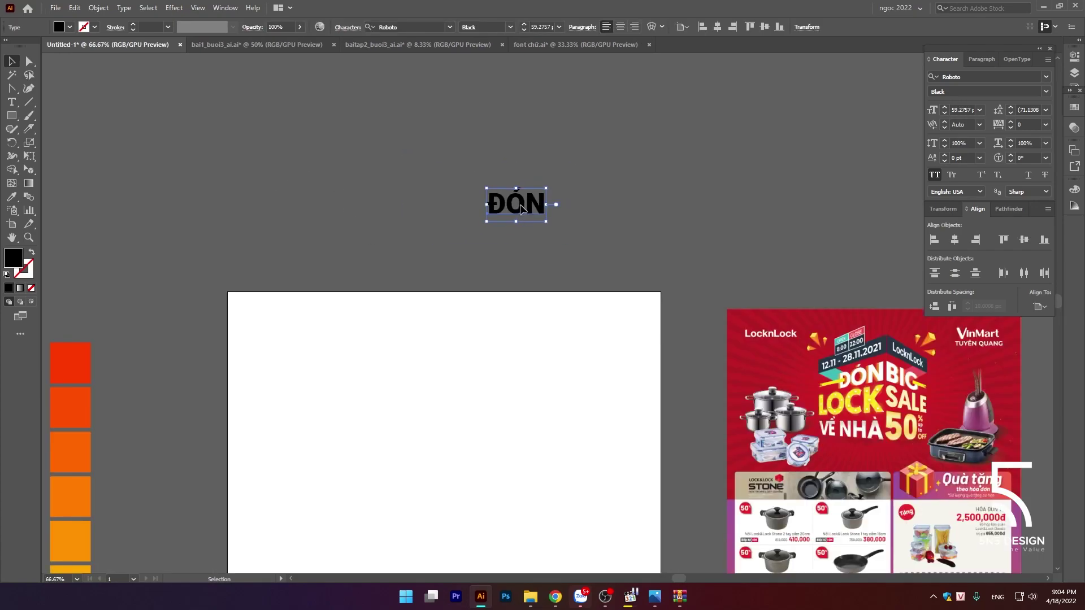
mouse_move(520, 209)
left_mouse_down()
mouse_move(520, 248)
mouse_move(570, 256)
left_mouse_up()
type("t")
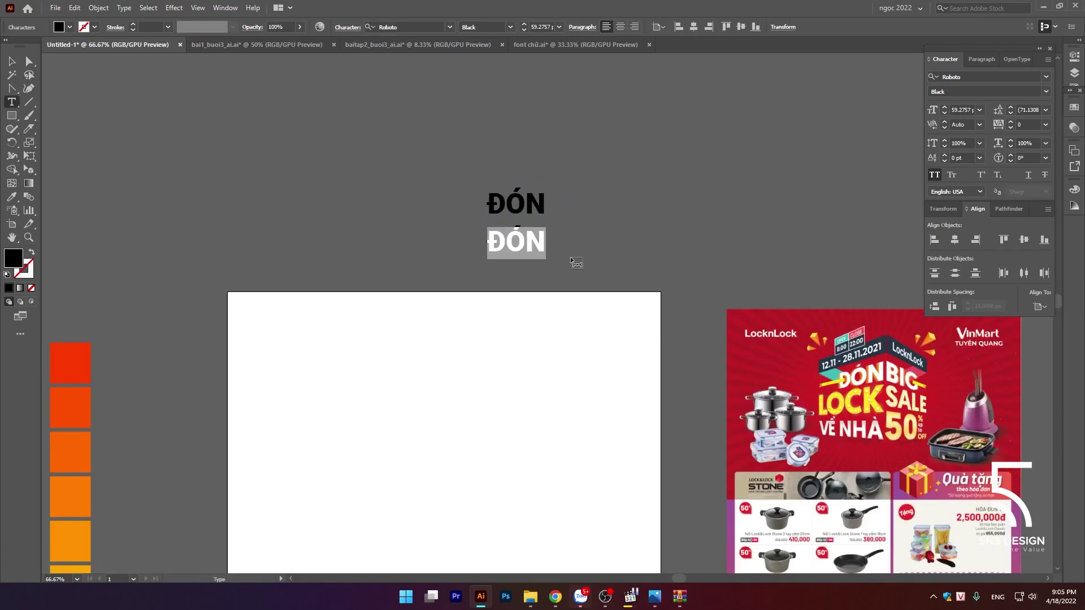
type("LOCK")
key("Escape")
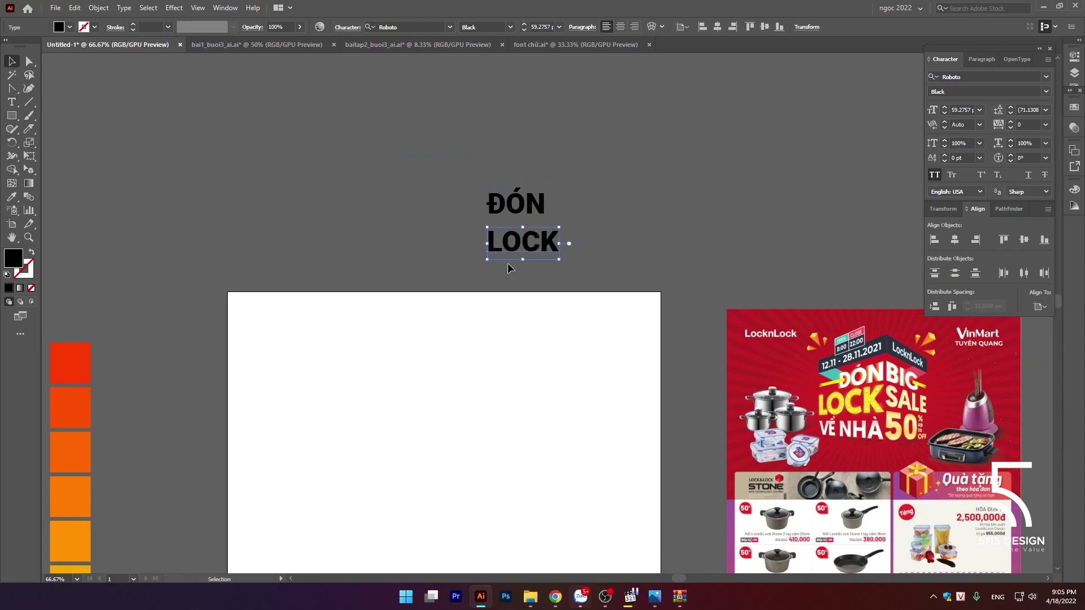
left_click_drag(487, 259, 423, 275)
left_click(529, 206, "shift")
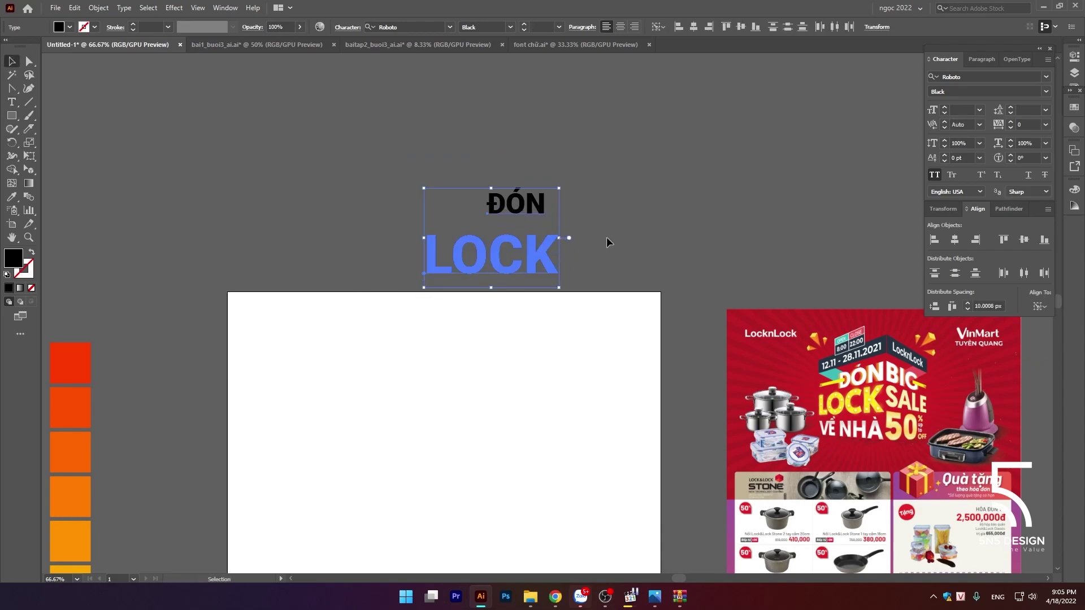
left_click(975, 240)
left_click(733, 206)
Step: Copy LOCK onto a line below and retype it as VỀ NHÀ
mouse_move(536, 258)
left_mouse_down()
mouse_move(536, 243)
mouse_move(517, 295)
left_mouse_up()
left_click(635, 201)
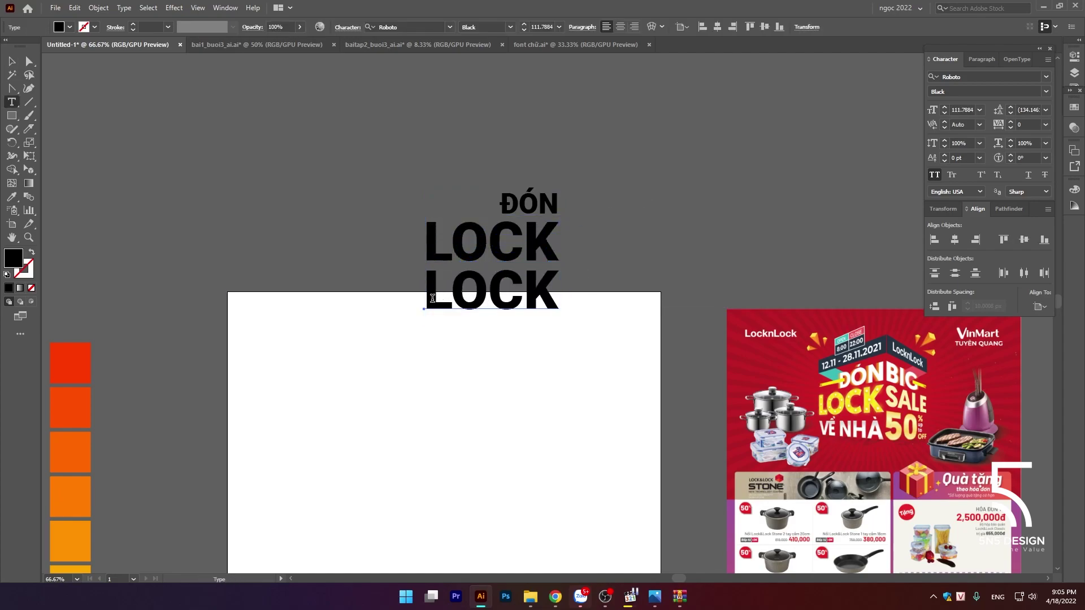
double_click(442, 278)
type("VỀ NHÀ")
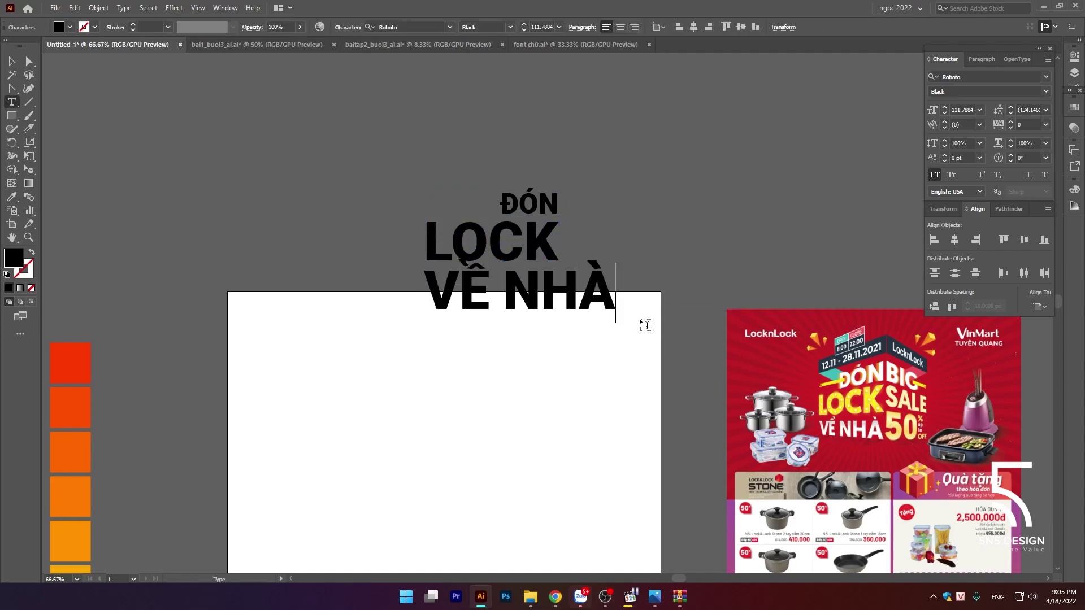
key("Escape")
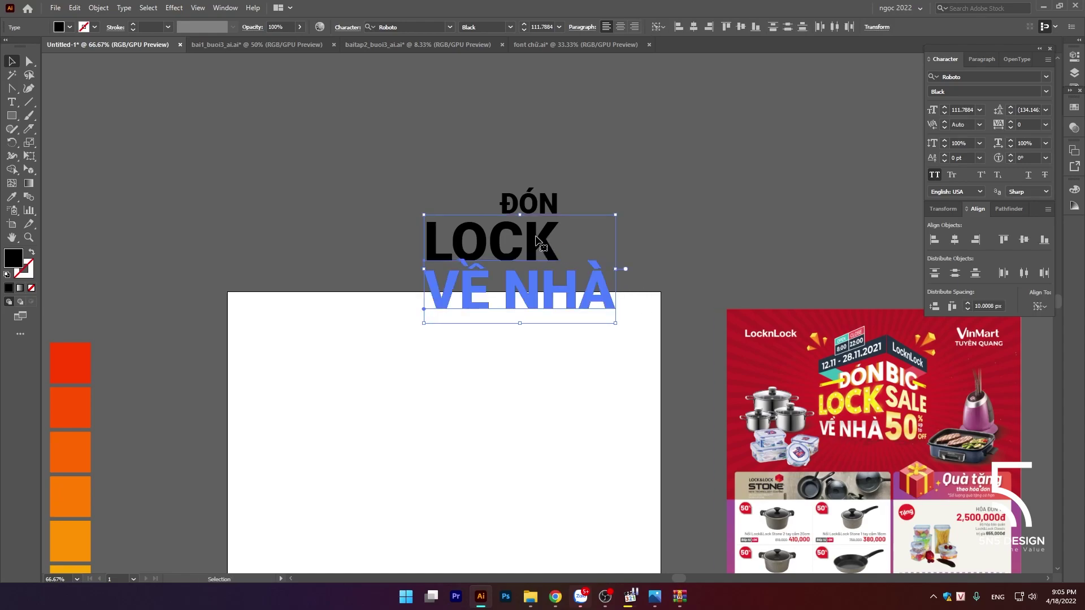
Step: Right-align VỀ NHÀ with LOCK, then enlarge LOCK and ĐÓN from their top-left corners
left_click(534, 235, "shift")
left_click(973, 239)
left_click(740, 231)
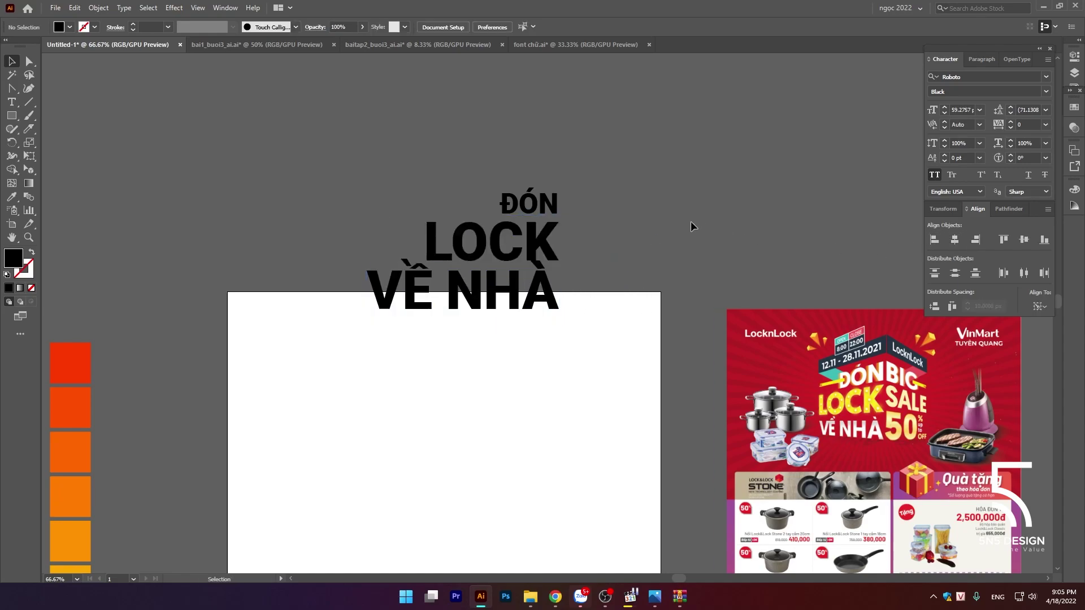
left_click(435, 252)
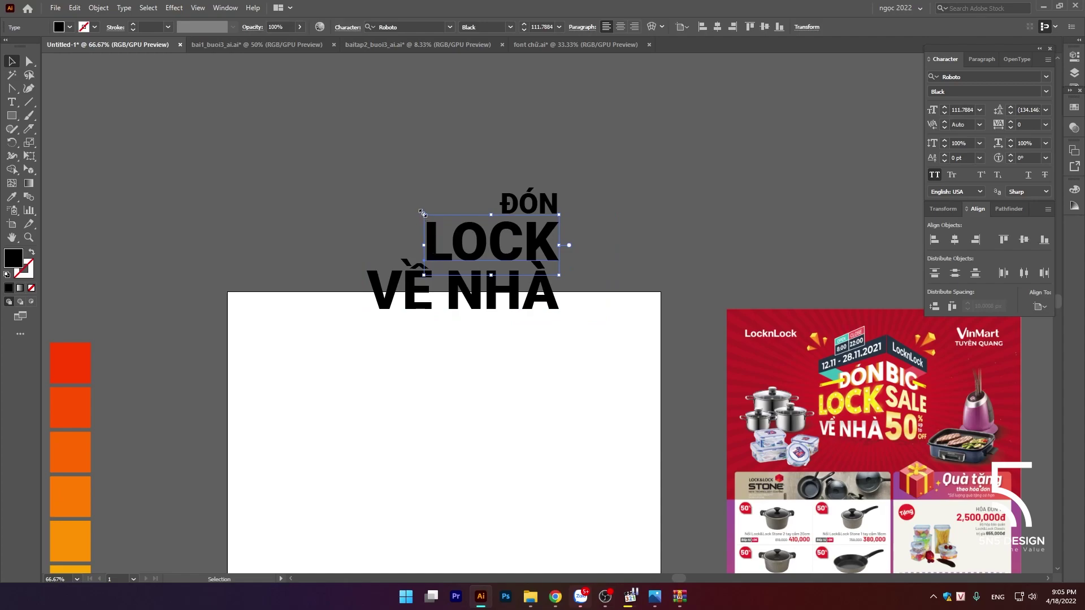
left_click_drag(423, 217, 390, 204)
left_click(520, 153)
left_click(529, 202)
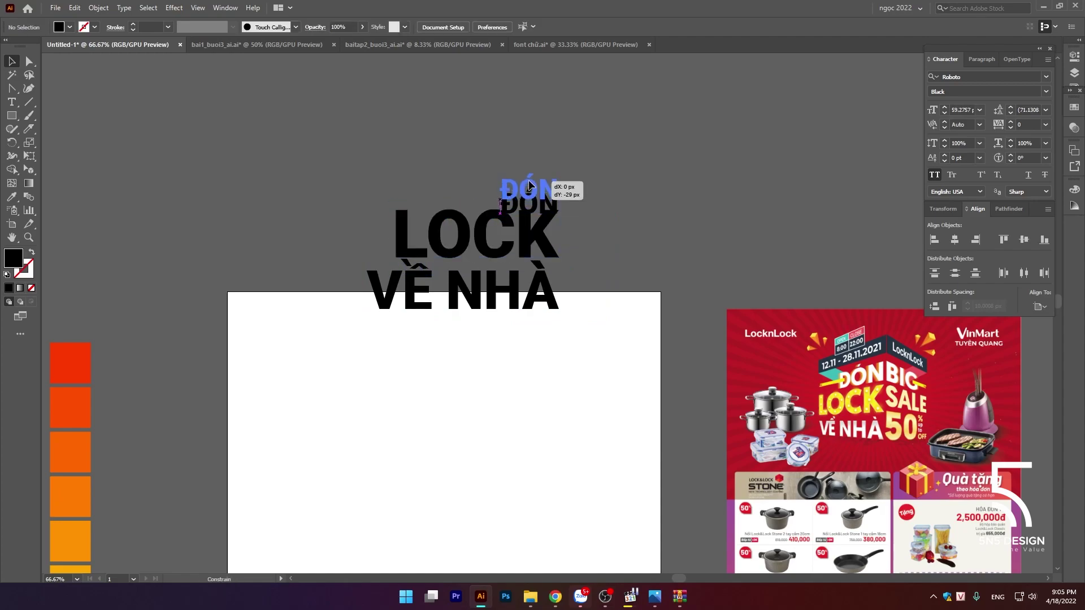
left_click_drag(499, 190, 468, 156)
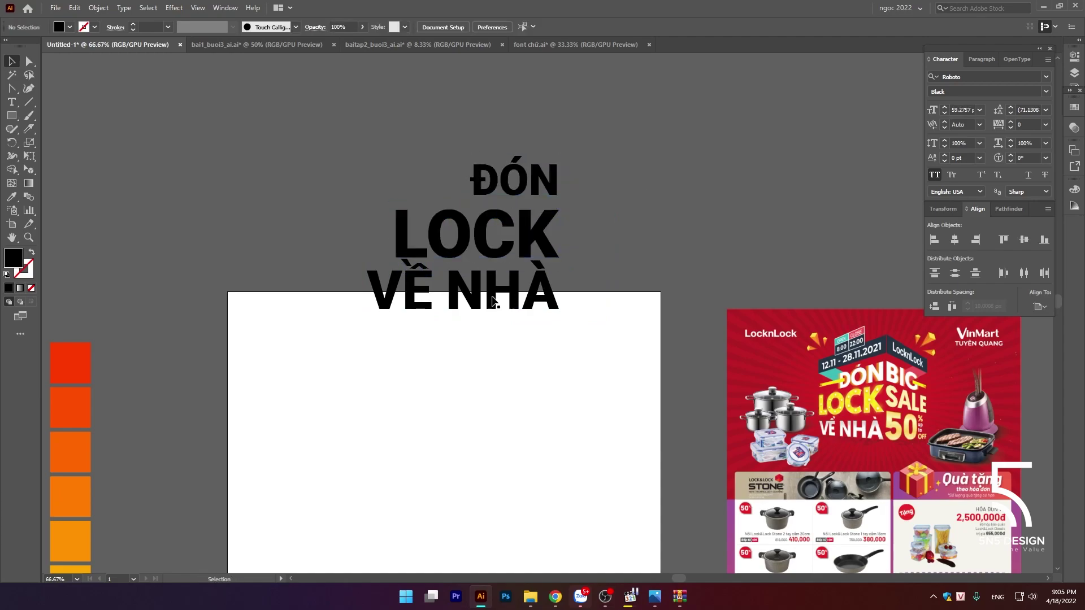
Step: Shrink VỀ NHÀ to sit under LOCK and nudge it slightly lower
left_click(397, 302)
left_click_drag(367, 323, 400, 312)
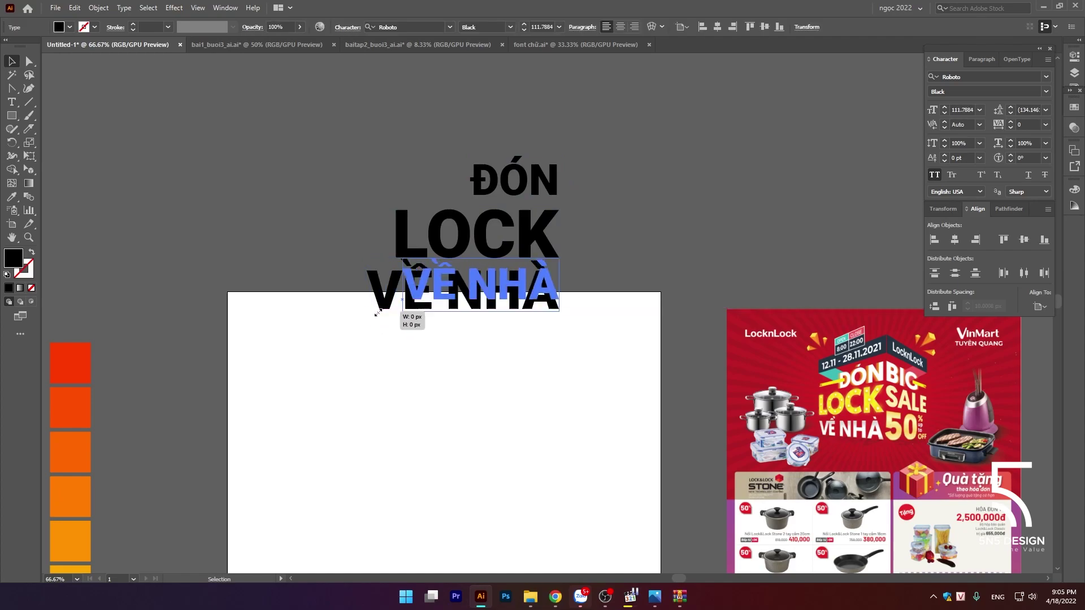
left_click(551, 246, "shift")
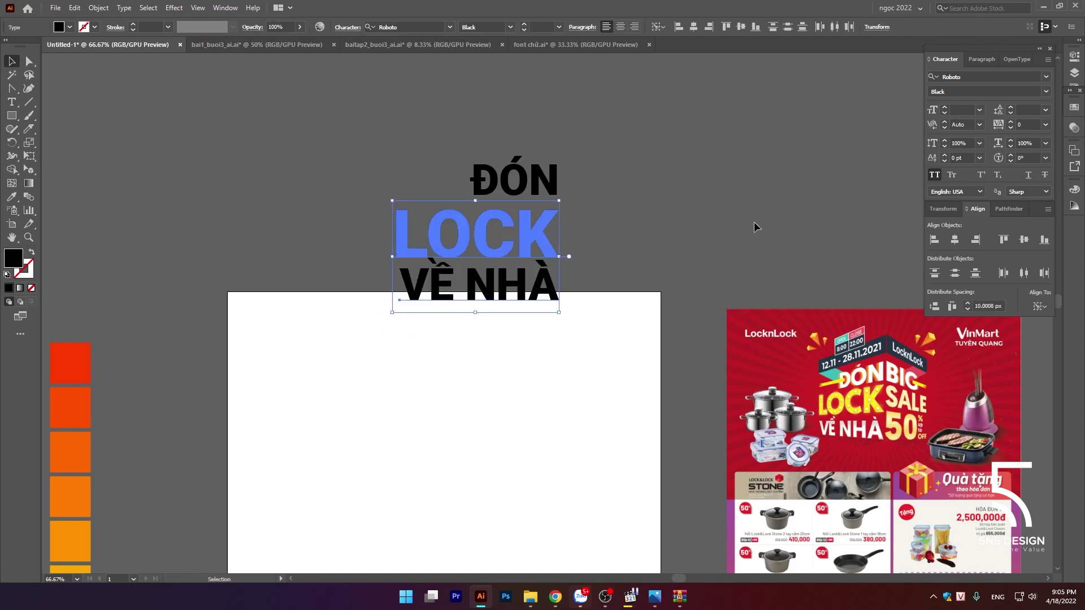
left_click(623, 204)
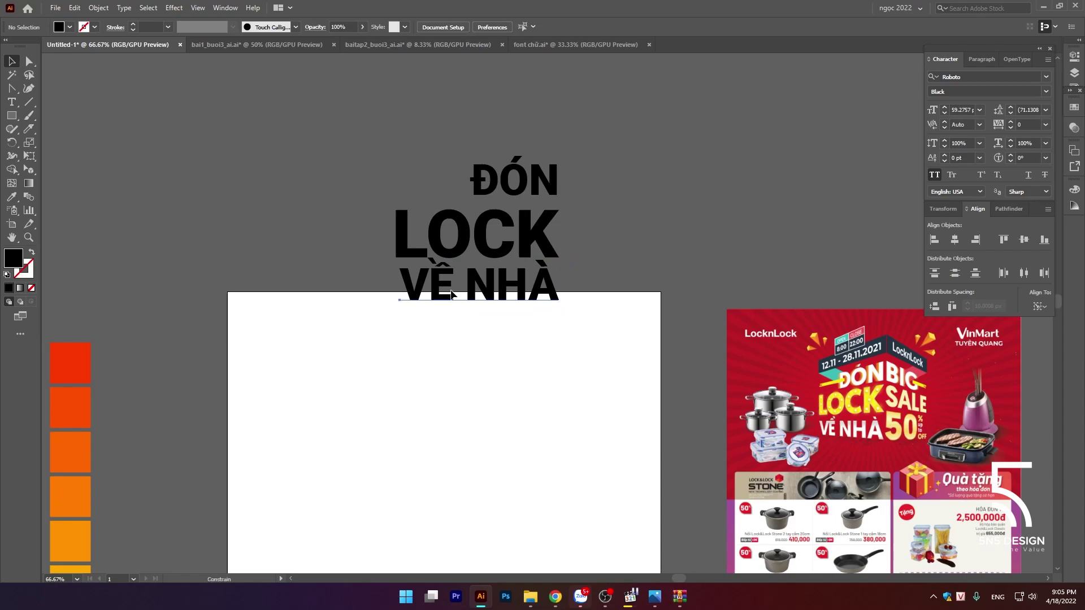
left_click_drag(452, 291, 452, 297)
Step: At 100% zoom, enlarge VỀ NHÀ to match LOCK's width and check LOCK's size
key("ctrl+equal")
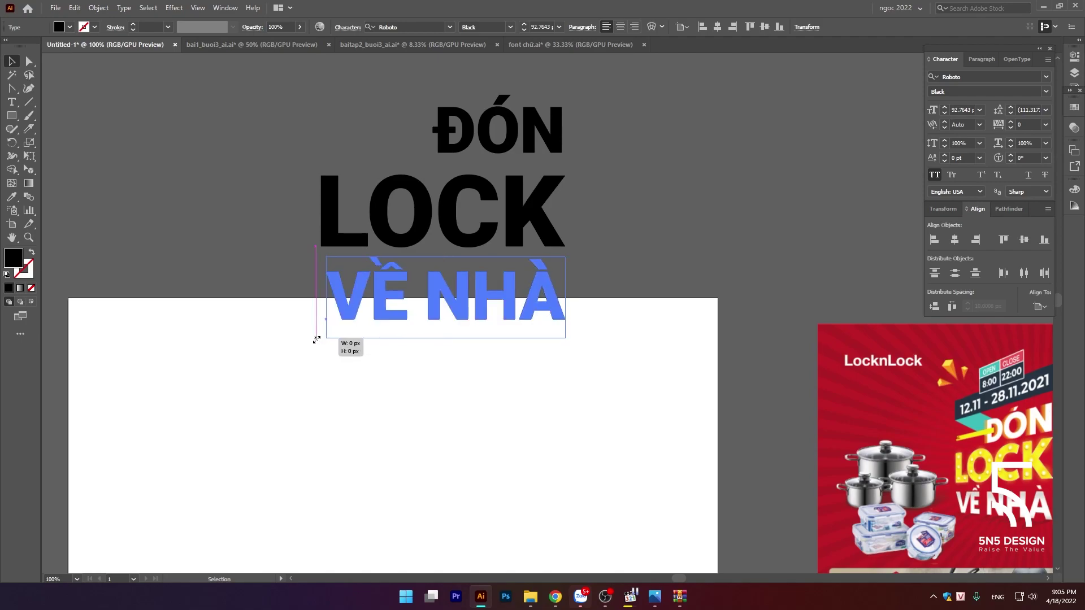
left_click_drag(326, 338, 320, 340)
left_click(611, 251)
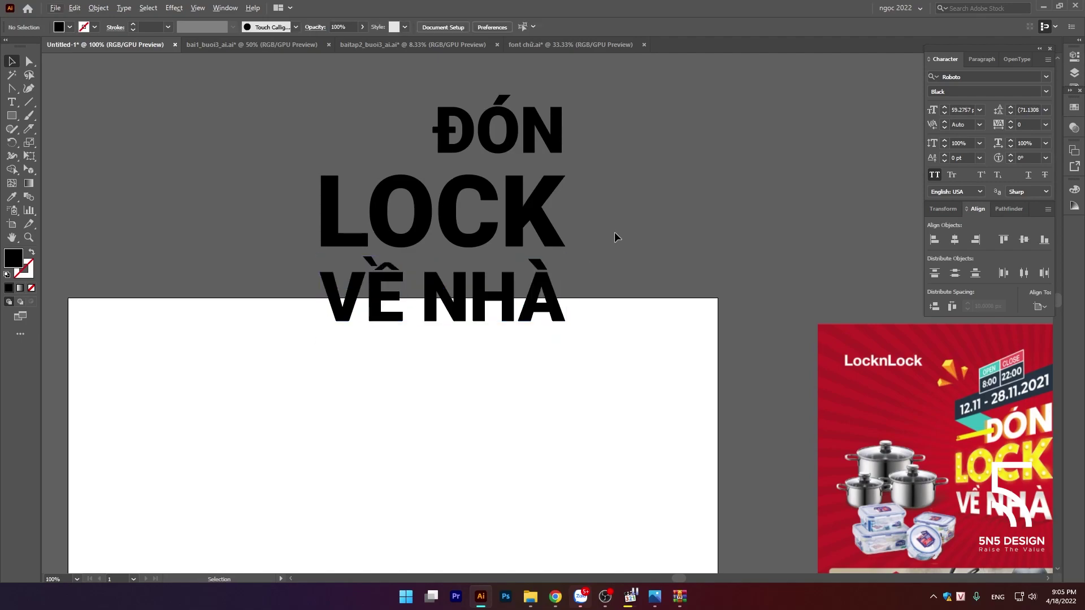
scroll(614, 231, "right", 2)
scroll(571, 240, "right", 1)
left_click(421, 223)
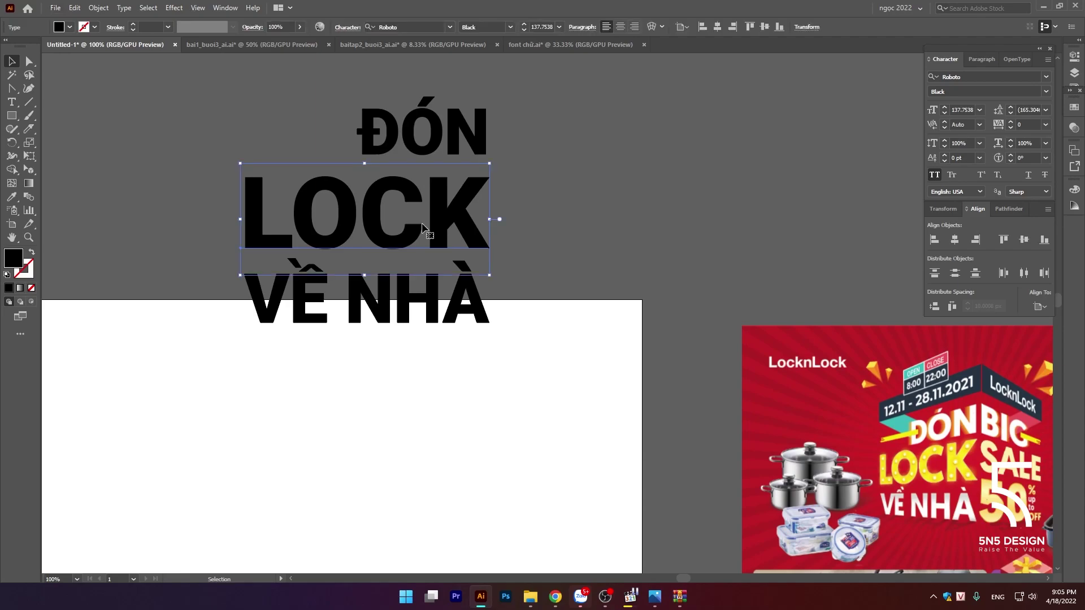
left_click(598, 190)
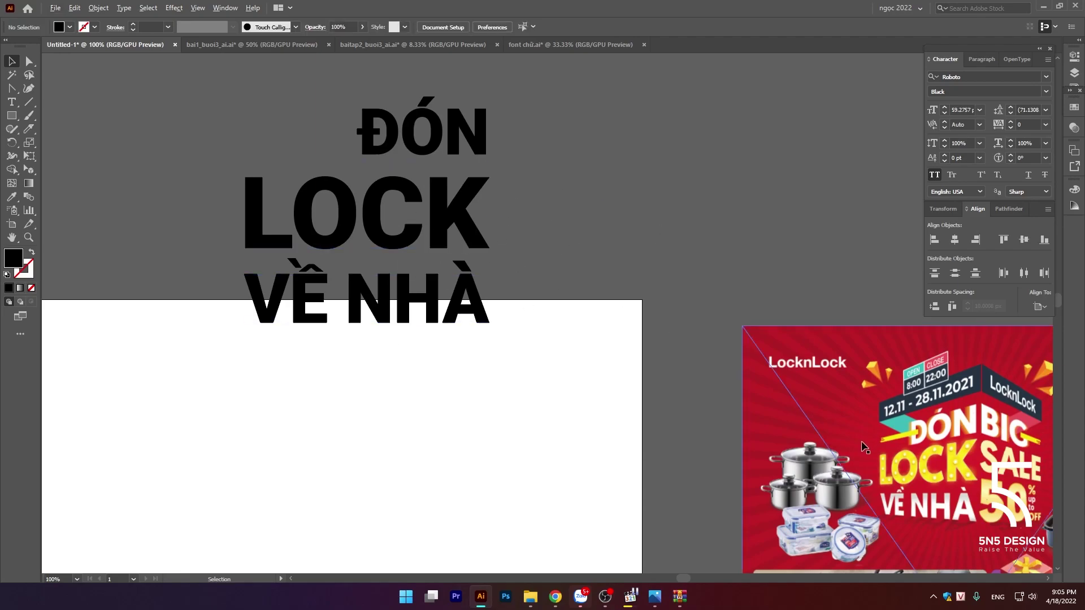
scroll(944, 500, "up", 2)
scroll(944, 500, "up", 1)
Step: Pan around to inspect the reference flyer's light-bulb LOCK letters beside the headline
scroll(732, 396, "up", 1)
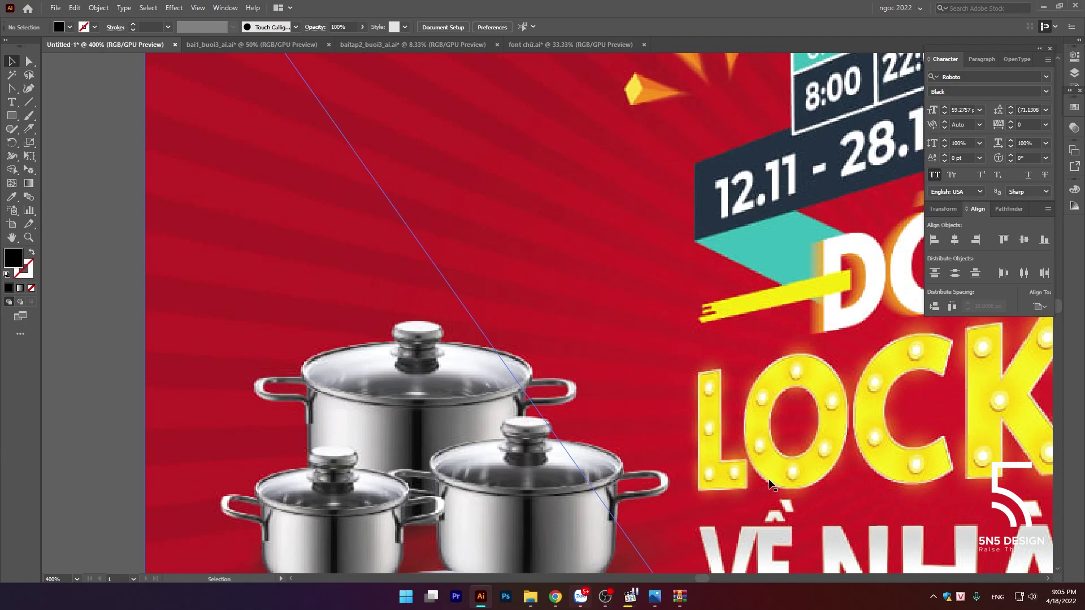
left_click_drag(910, 346, 679, 314)
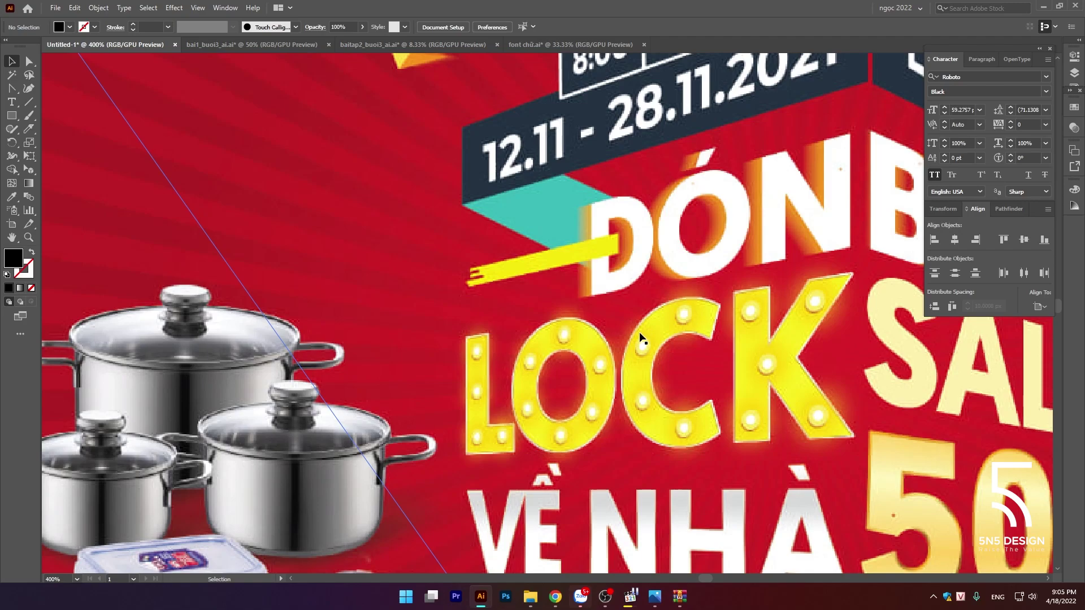
scroll(664, 364, "down", 3)
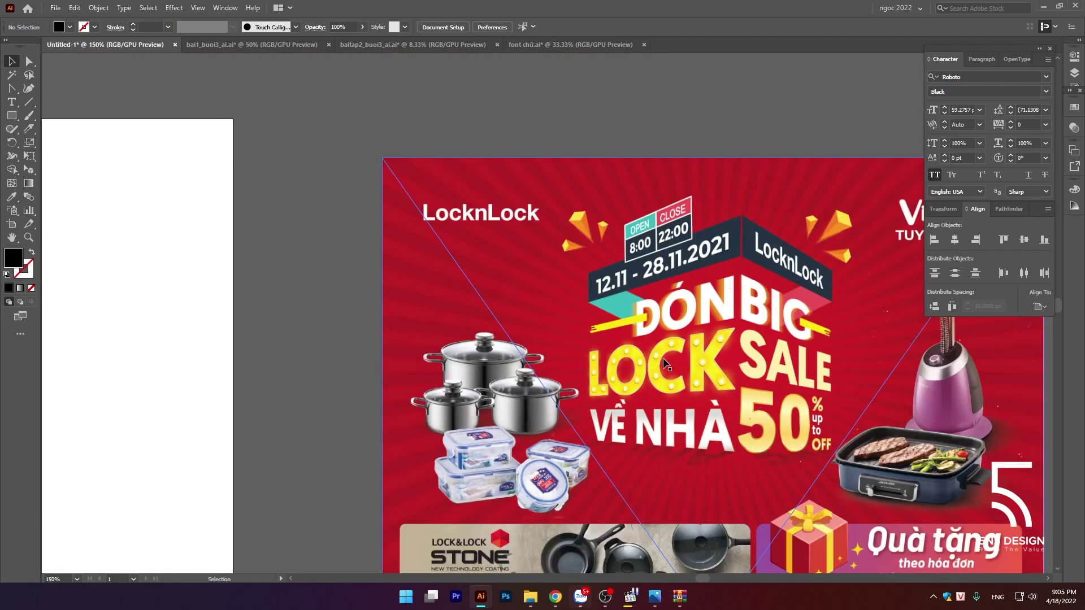
scroll(559, 370, "left", 10)
scroll(559, 371, "up", 5)
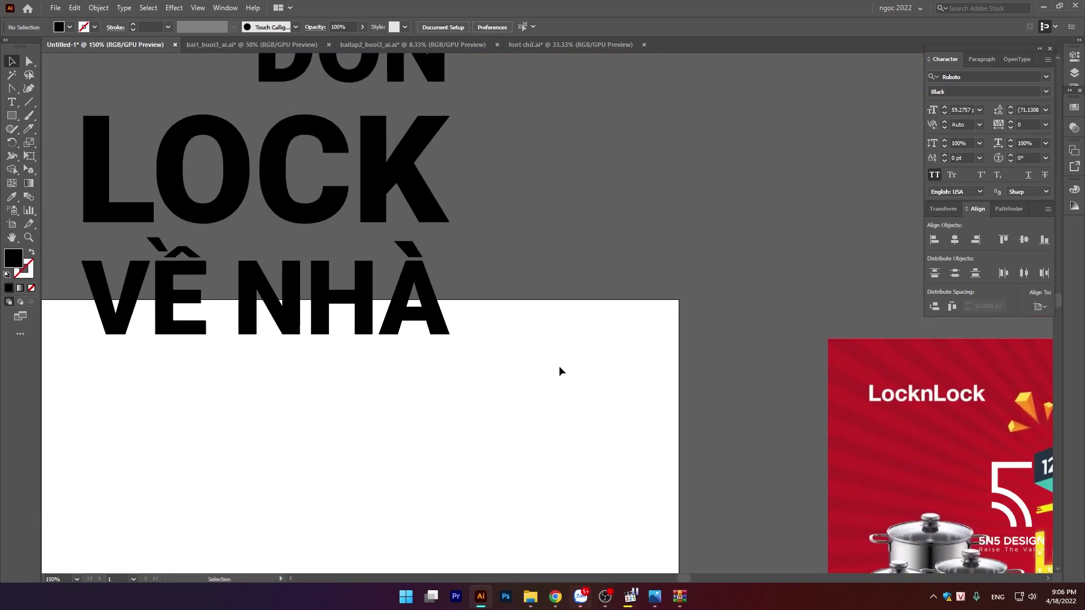
scroll(358, 233, "up", 1)
scroll(348, 254, "down", 2)
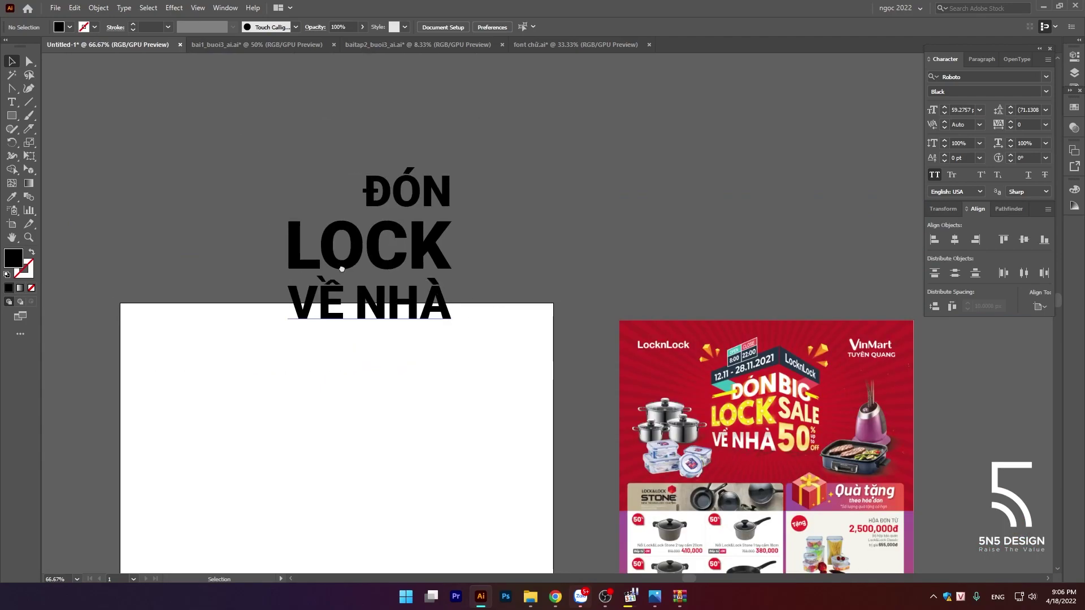
scroll(342, 269, "left", 4)
scroll(342, 268, "down", 2)
Step: Move the column of colour squares up beside the headline
left_click(192, 509)
scroll(315, 431, "down", 1)
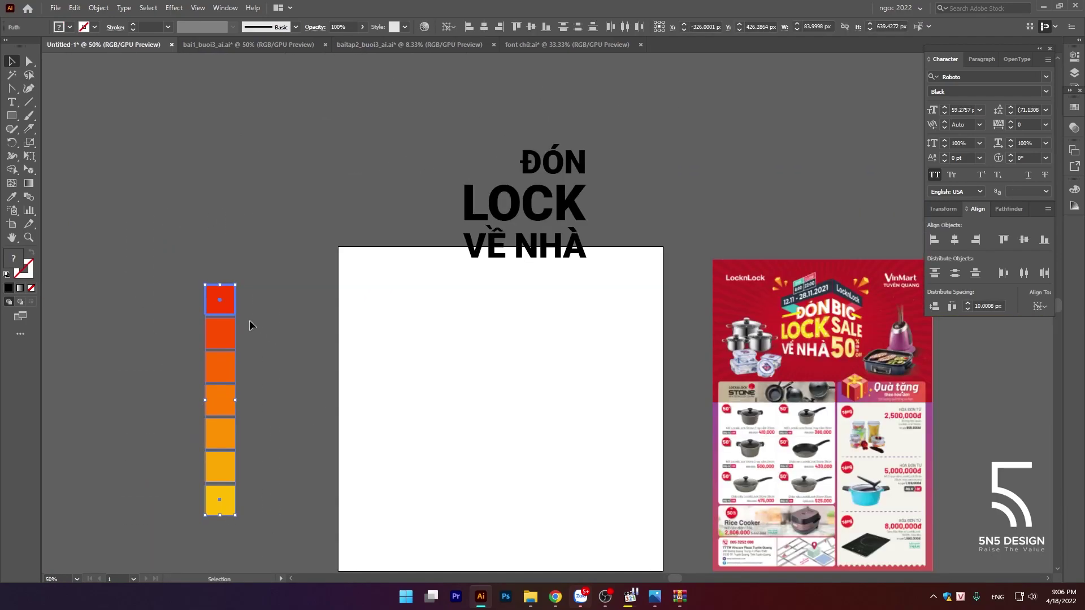
mouse_move(224, 305)
left_mouse_down()
mouse_move(335, 78)
mouse_move(298, 130)
mouse_move(302, 156)
left_mouse_up()
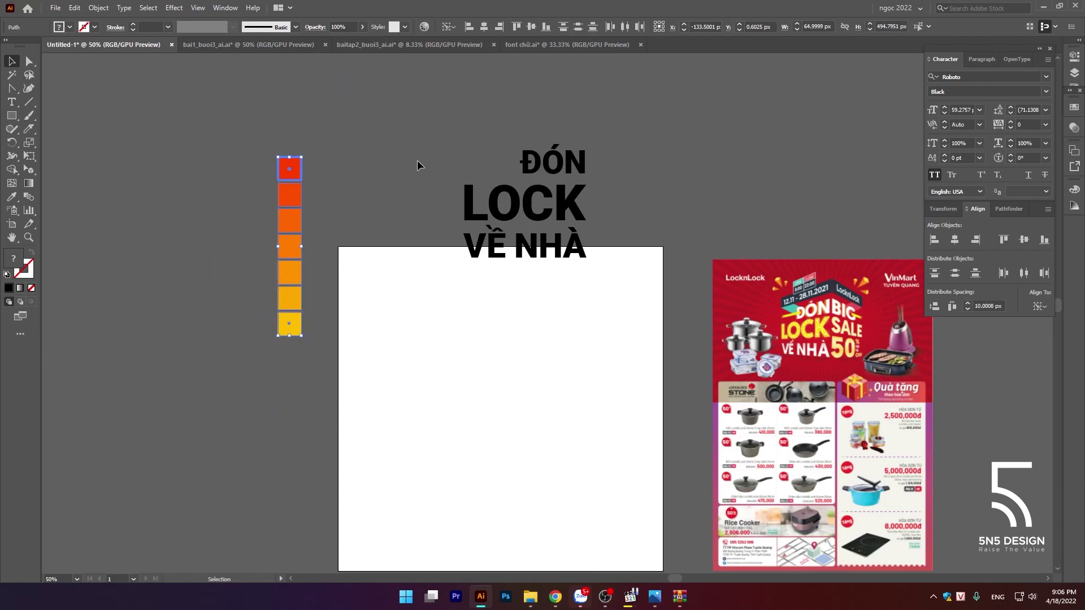
Step: Fill LOCK with the bottom square's yellow using the Eyedropper
left_click(469, 204)
key("i")
left_click(289, 323)
key("v")
left_click(388, 182)
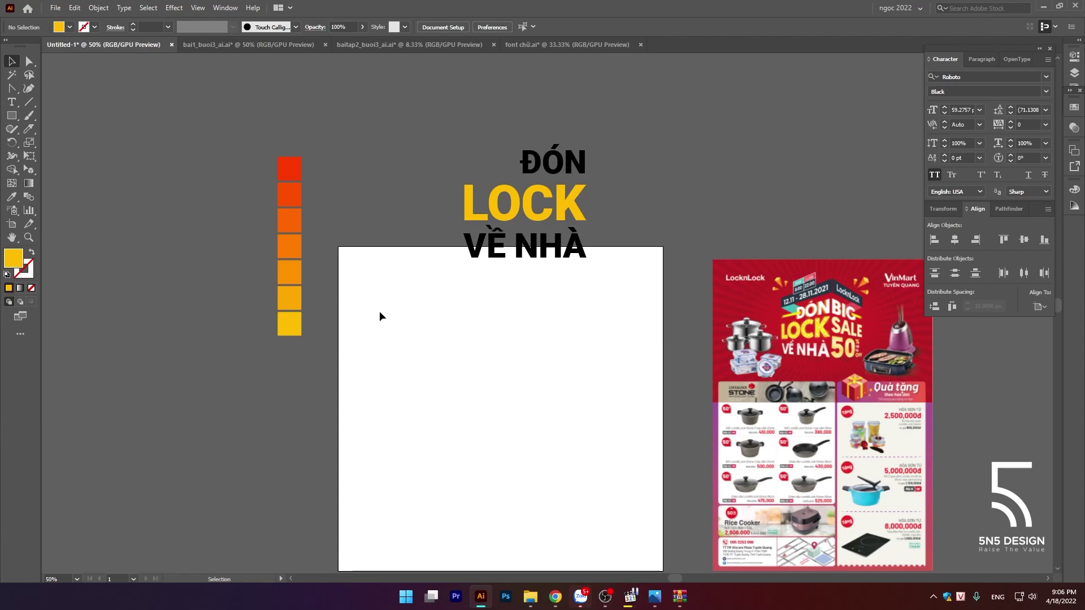
Step: Give the rectangle the red of the top colour square
left_click(11, 115)
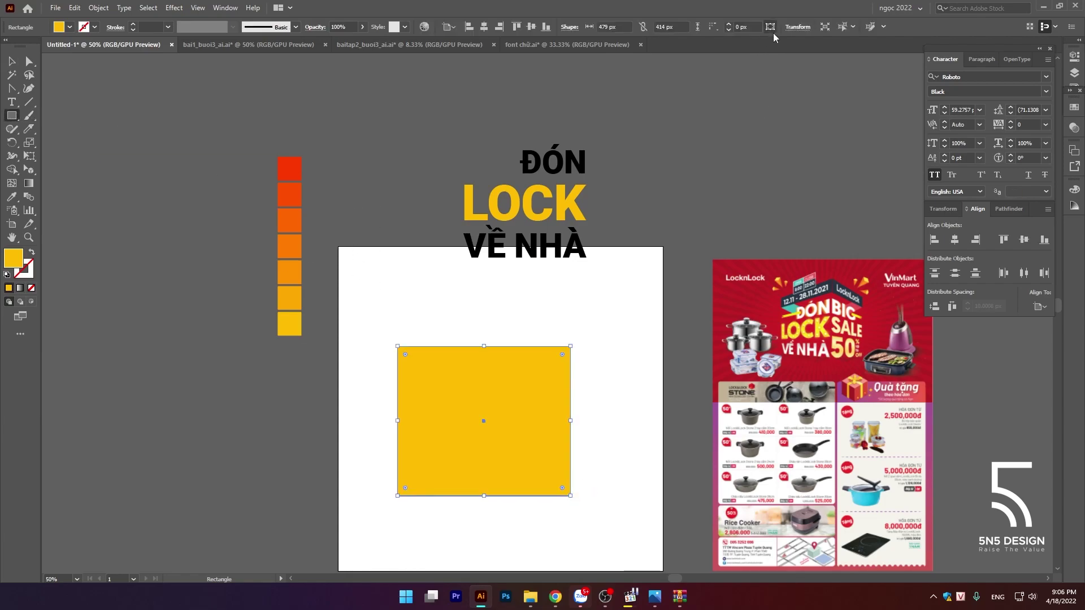
key("v")
left_click(706, 252)
scroll(726, 267, "up", 2)
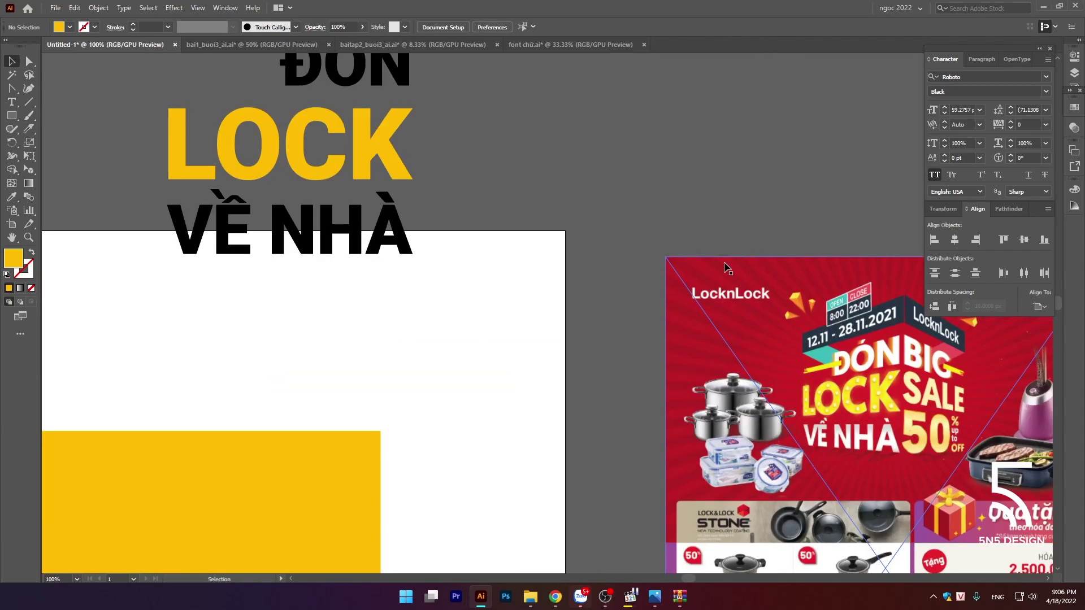
left_click_drag(876, 467, 716, 374)
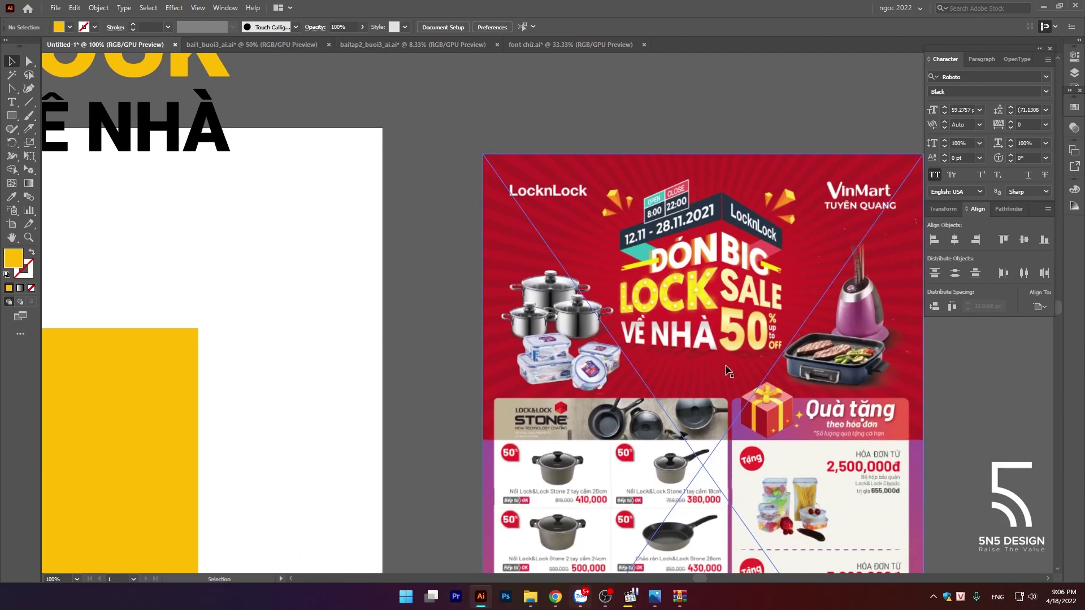
scroll(746, 353, "down", 3)
left_click(513, 382)
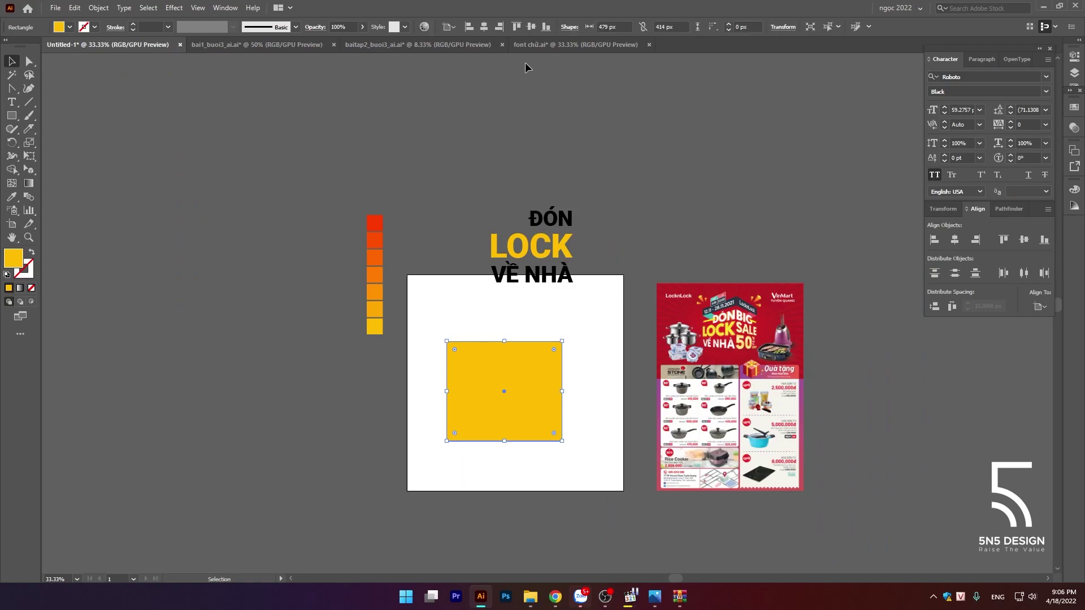
left_click(375, 219)
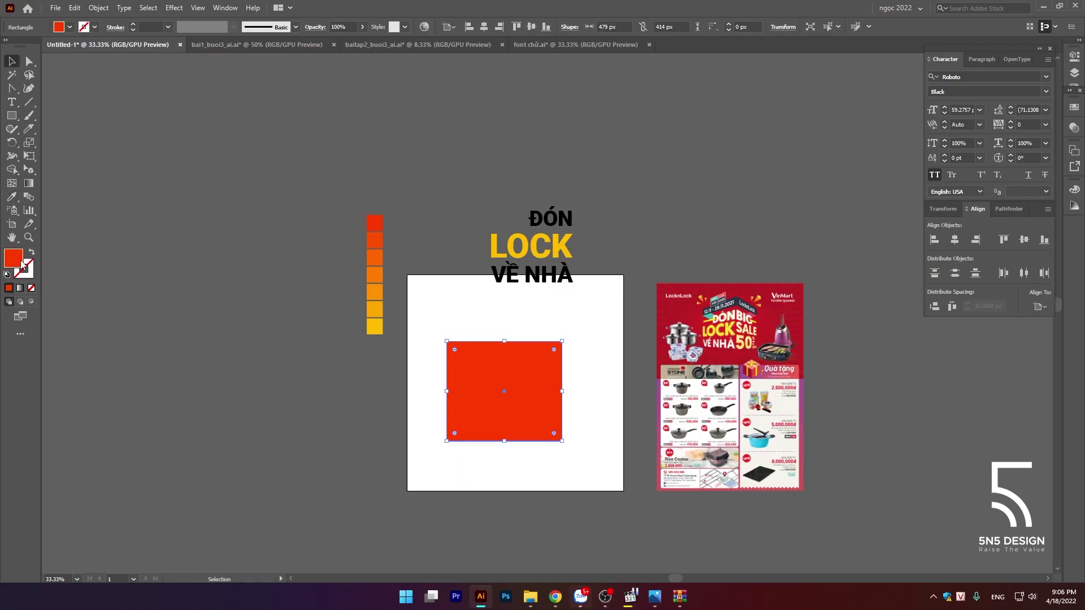
Step: Shift the rectangle's fill to pure red, then darken it in the Color Picker
double_click(16, 259)
left_click_drag(822, 318, 822, 334)
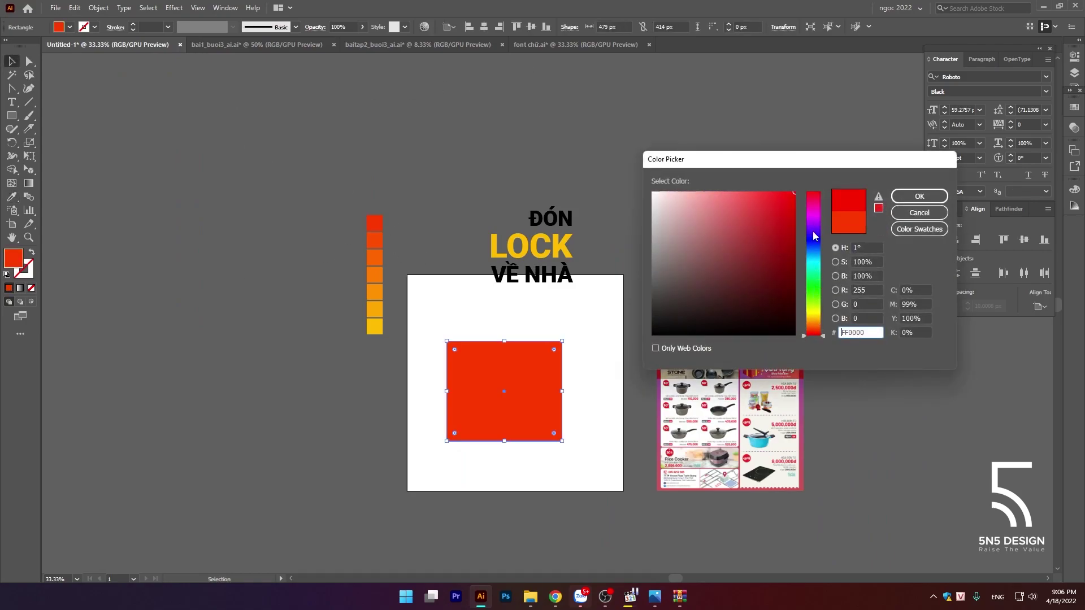
left_click(919, 196)
key("ctrl+plus")
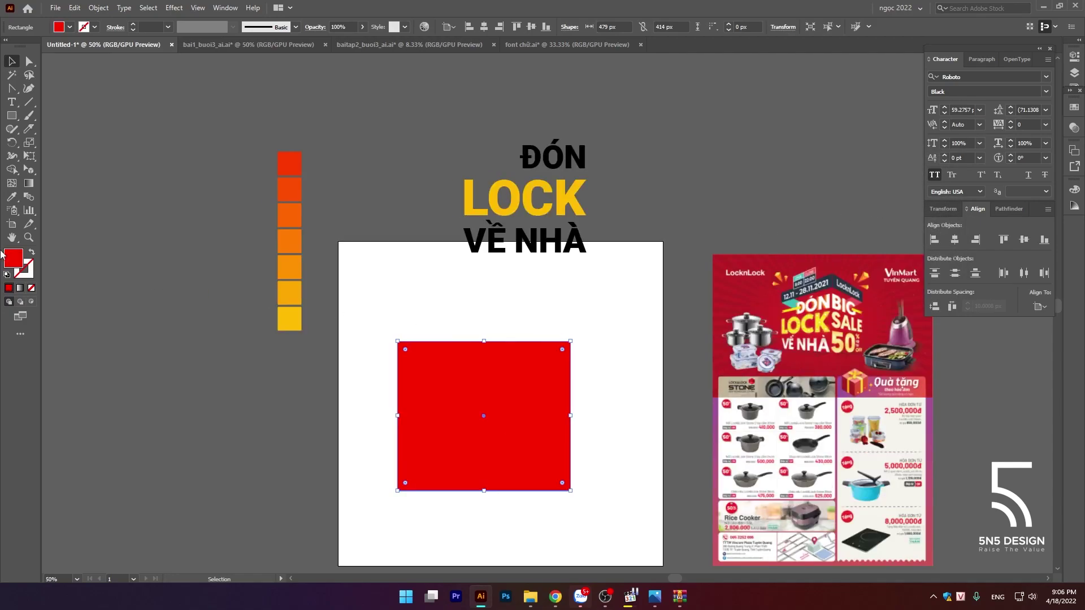
double_click(9, 257)
left_click_drag(793, 193, 793, 215)
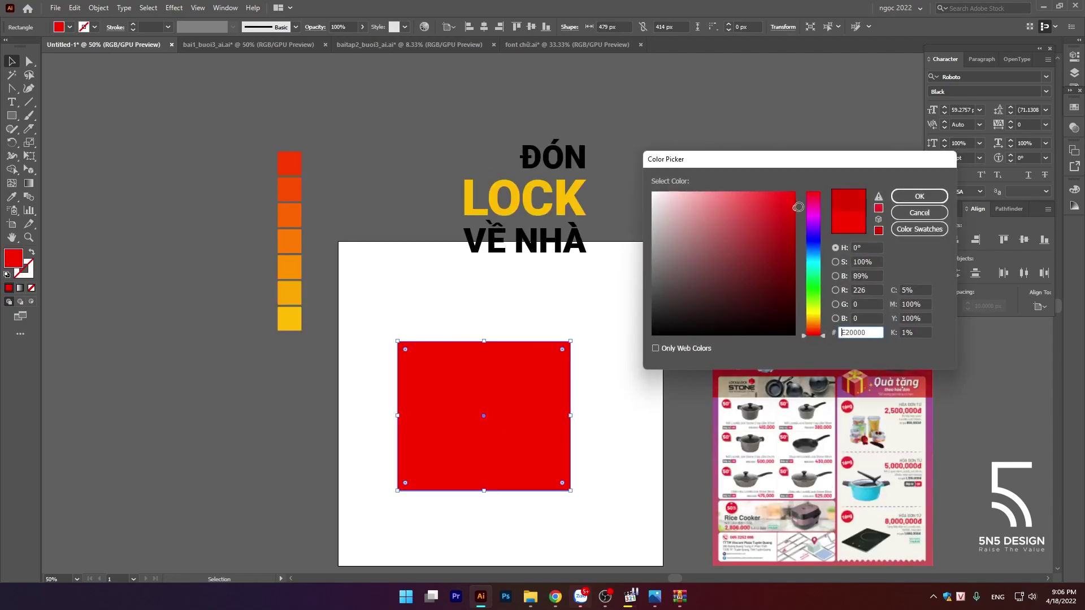
left_click(919, 196)
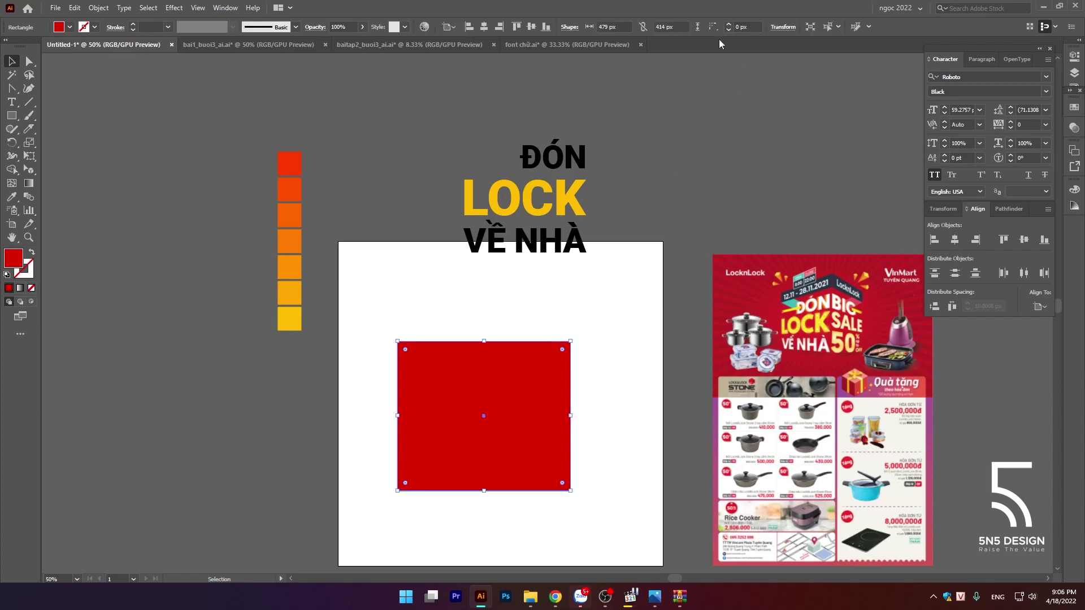
left_click(629, 27)
Step: Make the rectangle a 900 × 900 px square centred on the artboard, behind the text
type("900")
key("Tab")
type("900")
key("Return")
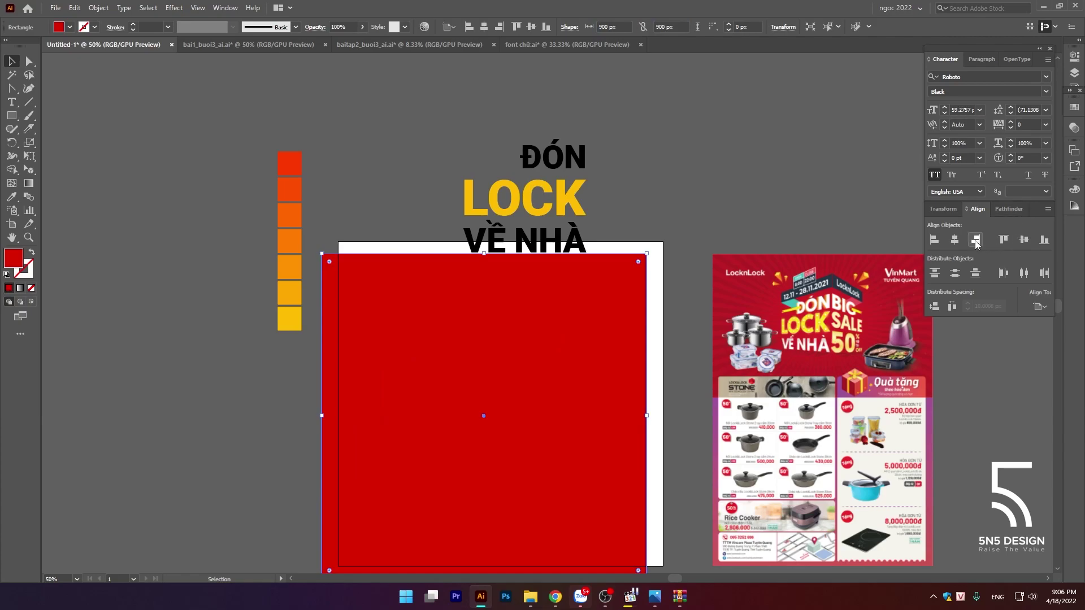
left_click(954, 239)
left_click(1023, 239)
left_click(695, 247)
left_click(561, 314)
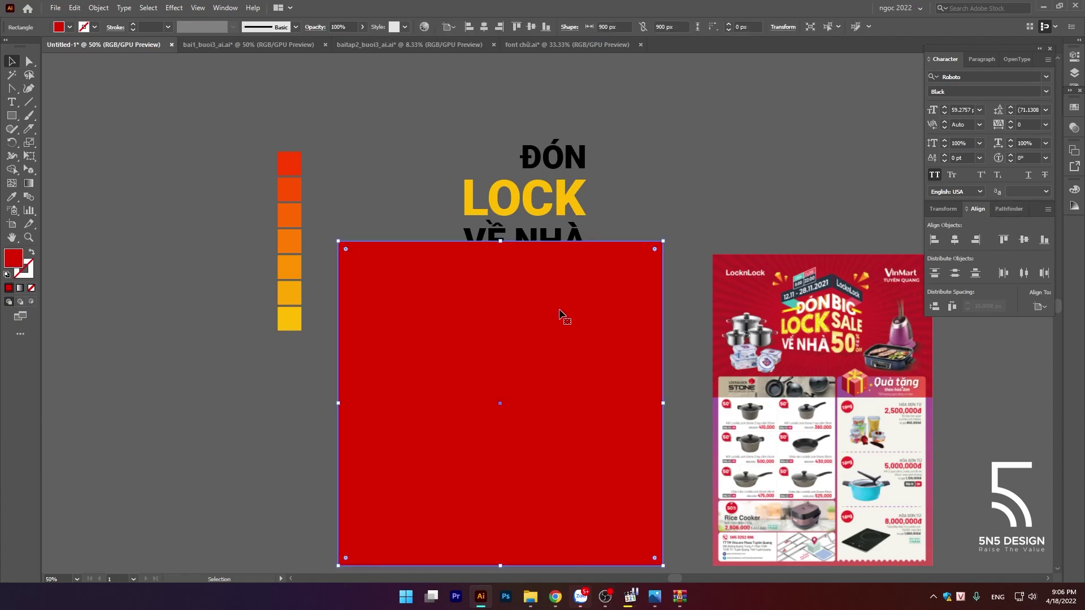
key("ctrl+shift+bracketleft")
Step: Darken the square's red fill further in the Color Picker
double_click(14, 259)
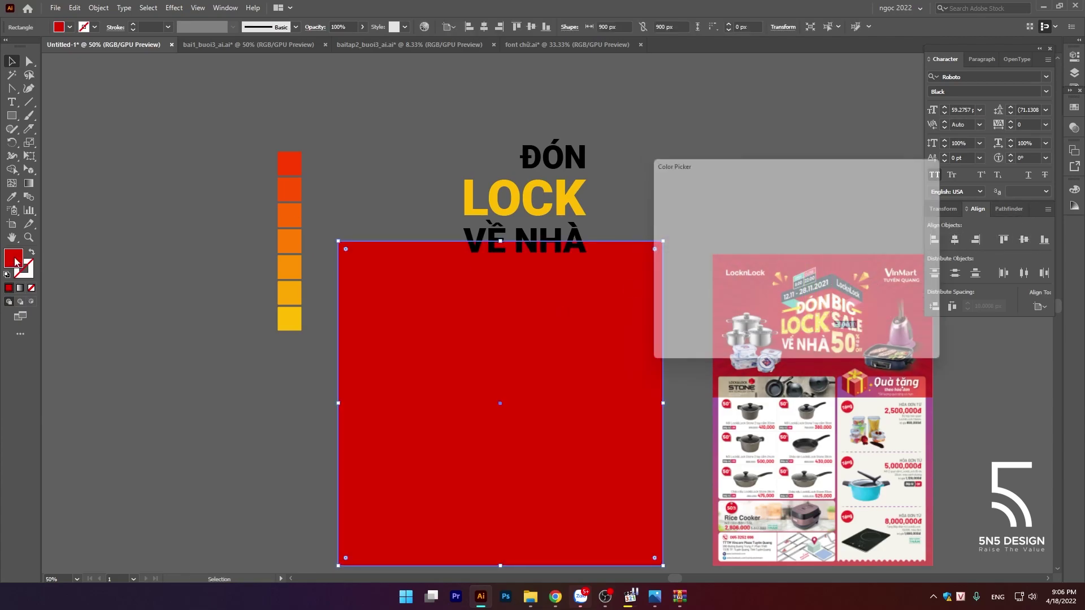
mouse_move(802, 228)
left_mouse_down()
mouse_move(803, 238)
mouse_move(713, 199)
left_mouse_up()
left_click(919, 196)
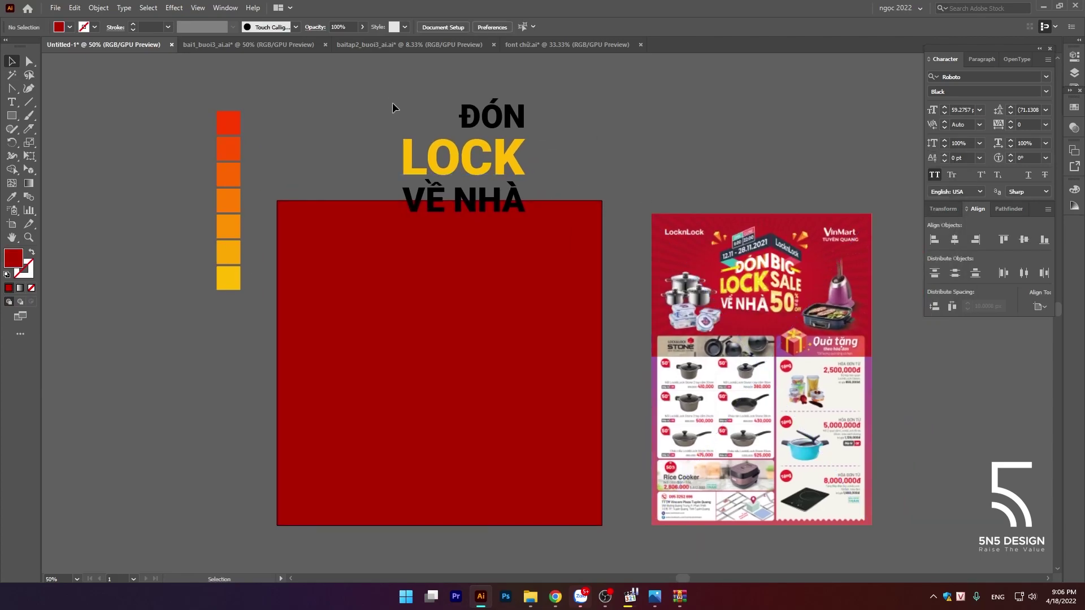
Step: Move the three headline lines up above the square and draw a thin tall bar on it
left_click(430, 203)
left_click(412, 158, "shift")
left_click(510, 123, "shift")
mouse_move(510, 123)
left_mouse_down()
mouse_move(500, 244)
mouse_move(500, 193)
left_mouse_up()
left_click(661, 280)
left_click_drag(661, 280, 681, 199)
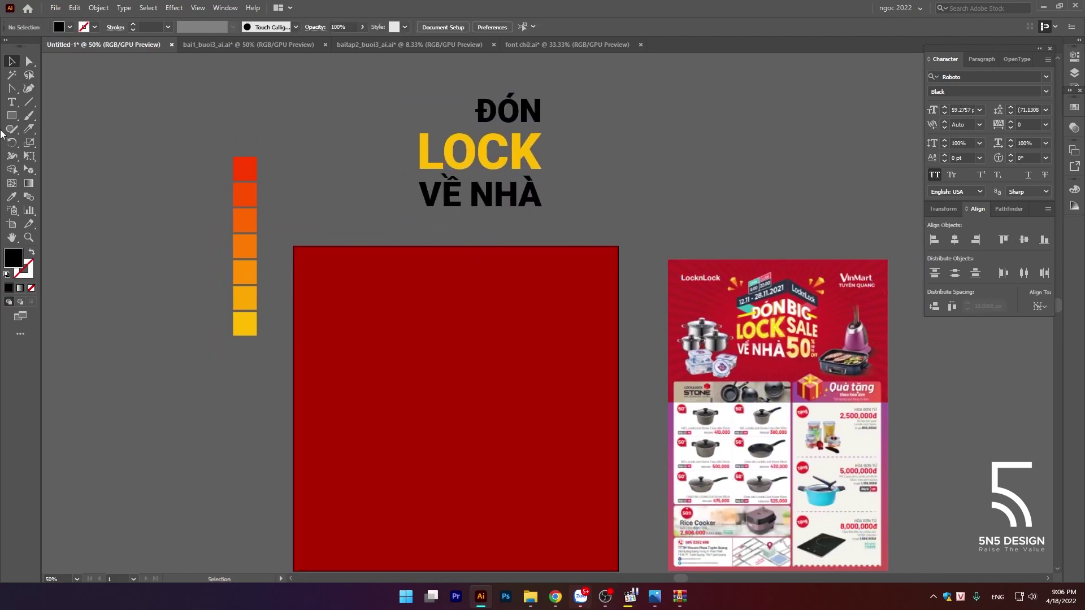
left_click(12, 116)
mouse_move(424, 251)
left_mouse_down()
mouse_move(457, 469)
mouse_move(432, 465)
left_mouse_up()
Step: Pinch the bar's bottom corners into a point and fill it with red sampled from the poster
key("v")
left_click(399, 307)
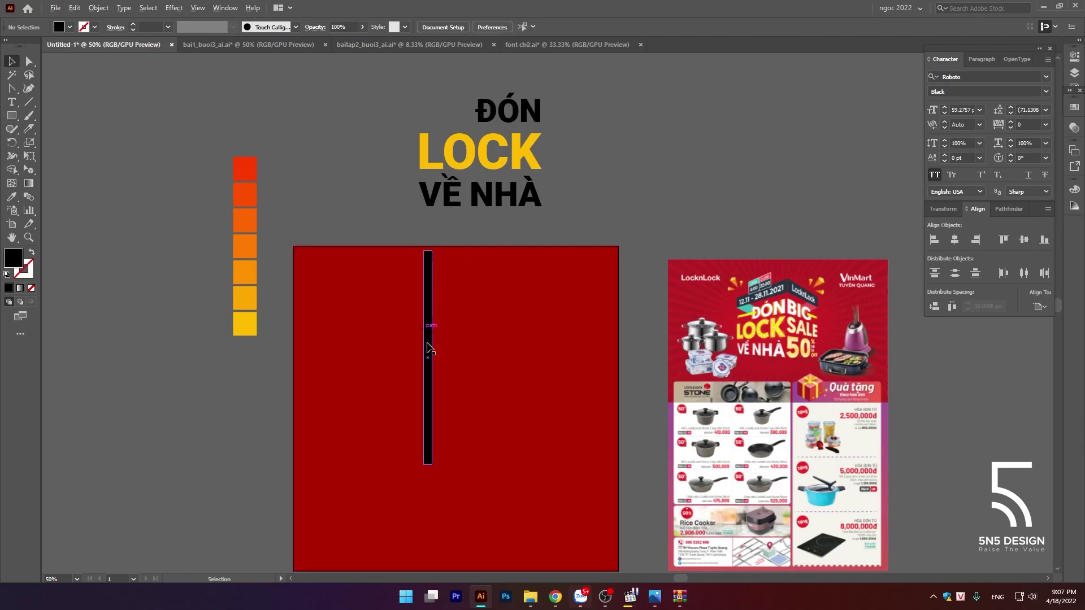
left_click(428, 405)
scroll(432, 466, "up", 3)
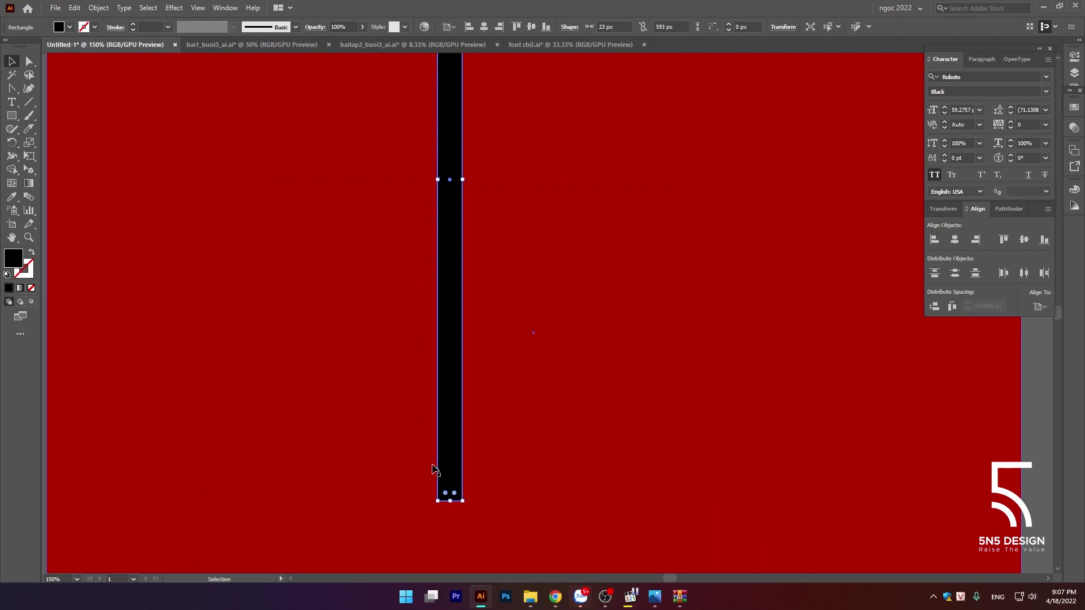
key("a")
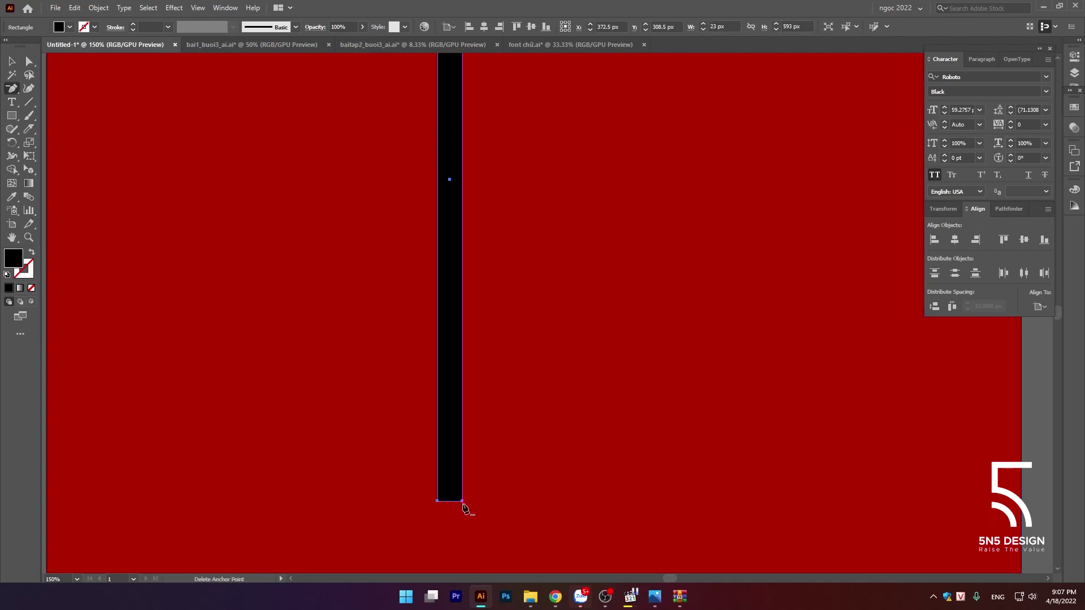
mouse_move(462, 500)
left_mouse_down()
mouse_move(438, 503)
mouse_move(449, 502)
left_mouse_up()
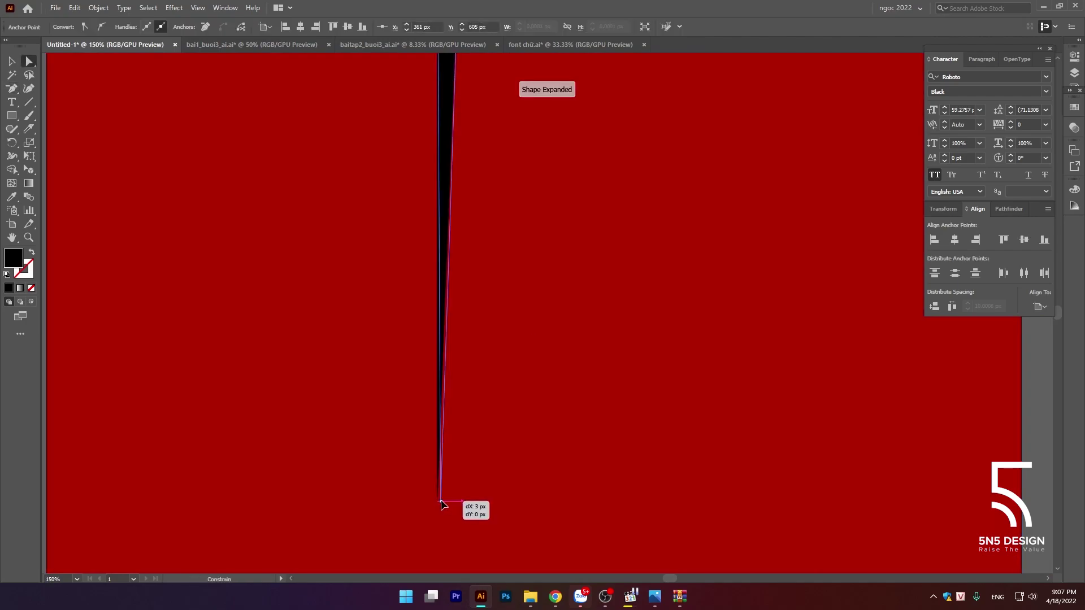
scroll(588, 261, "down", 3)
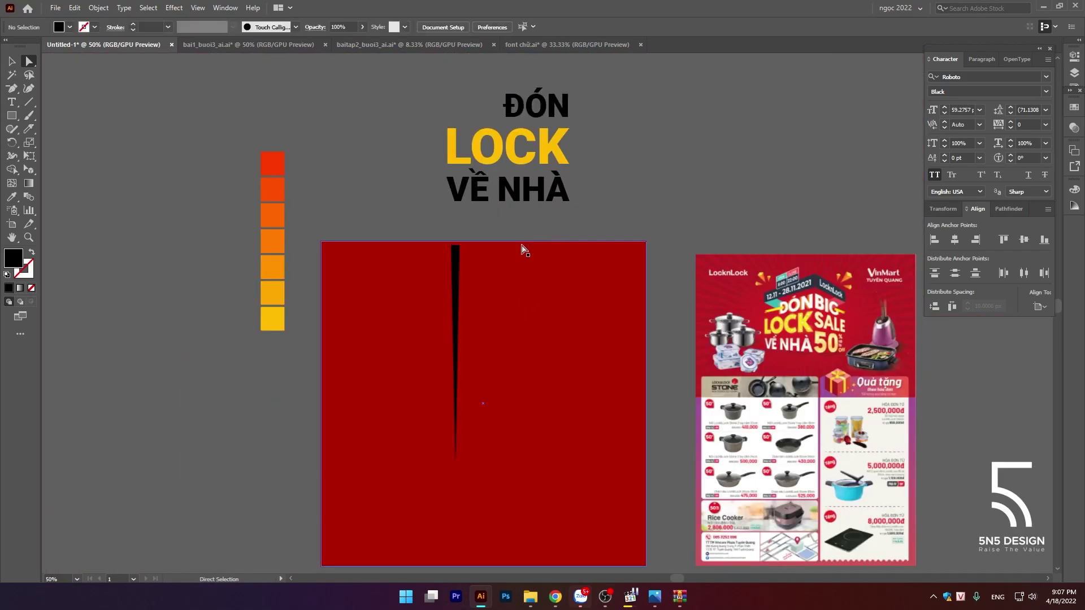
scroll(521, 245, "up", 1)
key("i")
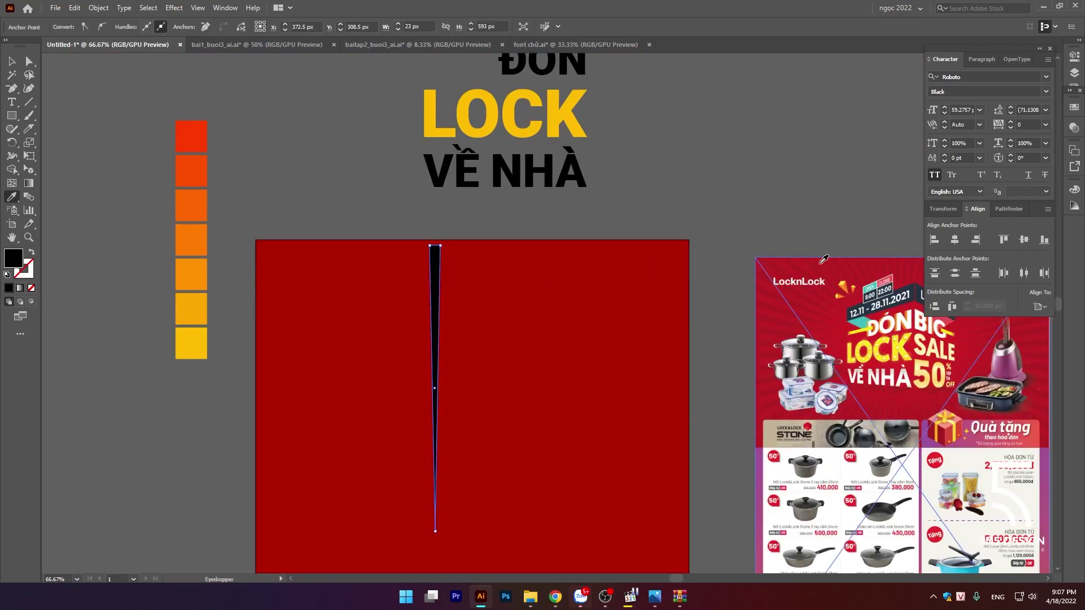
left_click(823, 261)
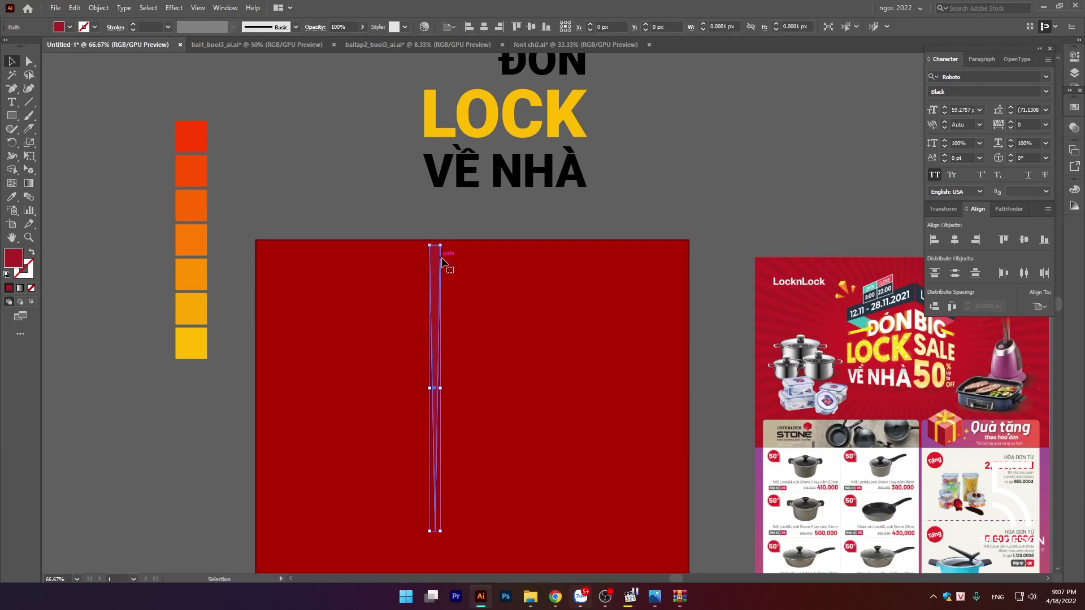
Step: Recolour the spike with the red square's colour and set its blend mode to Multiply
left_click(586, 269)
key("v")
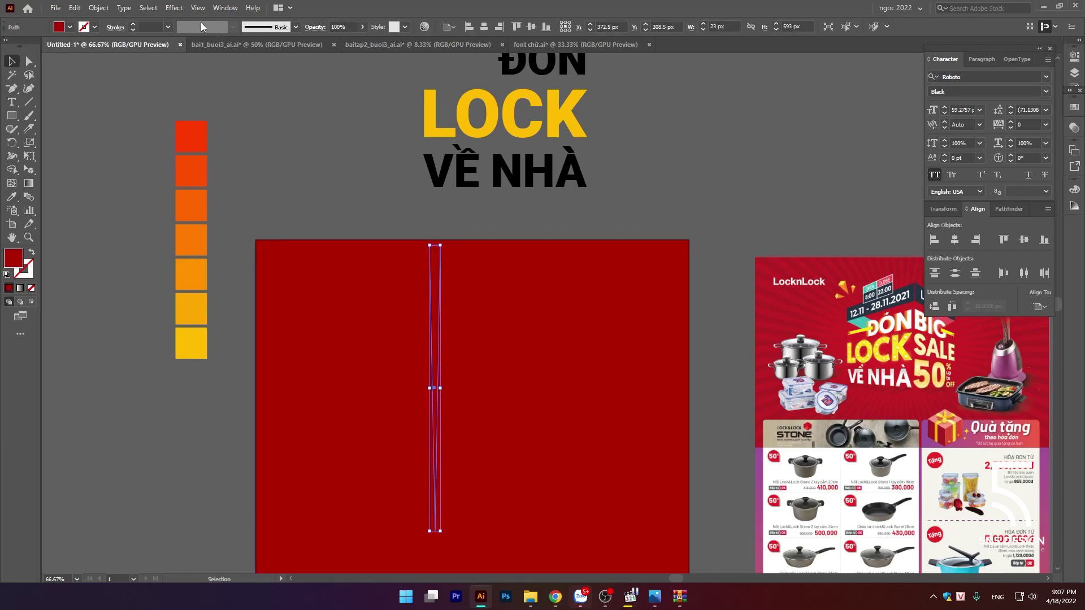
left_click(317, 29)
left_click(241, 46)
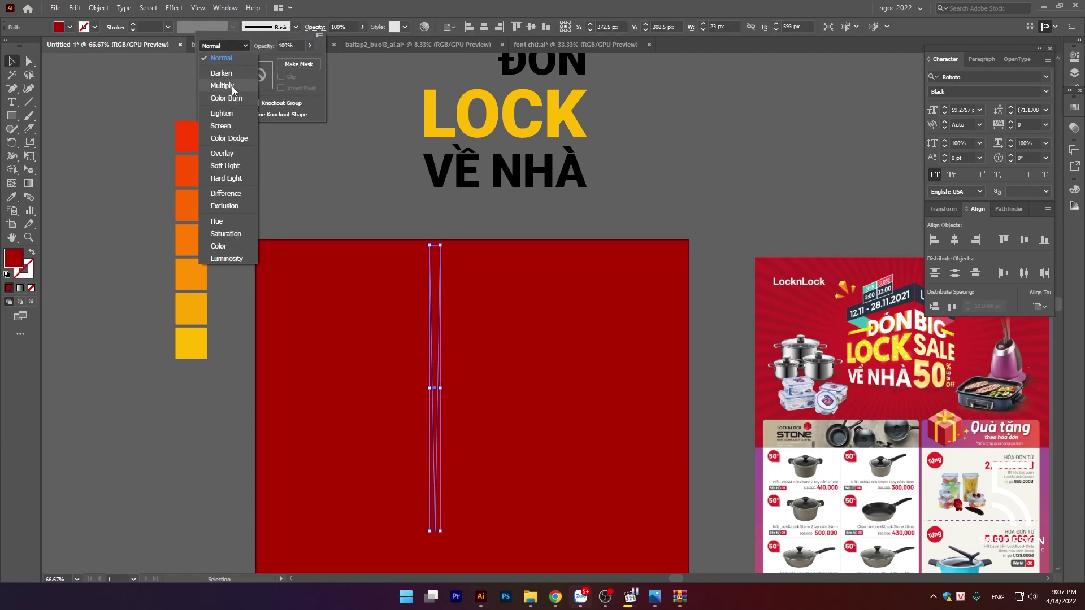
left_click(232, 85)
left_click(399, 191)
Step: Stretch the ray's top edge higher and set its blending back to Normal
left_click(438, 247)
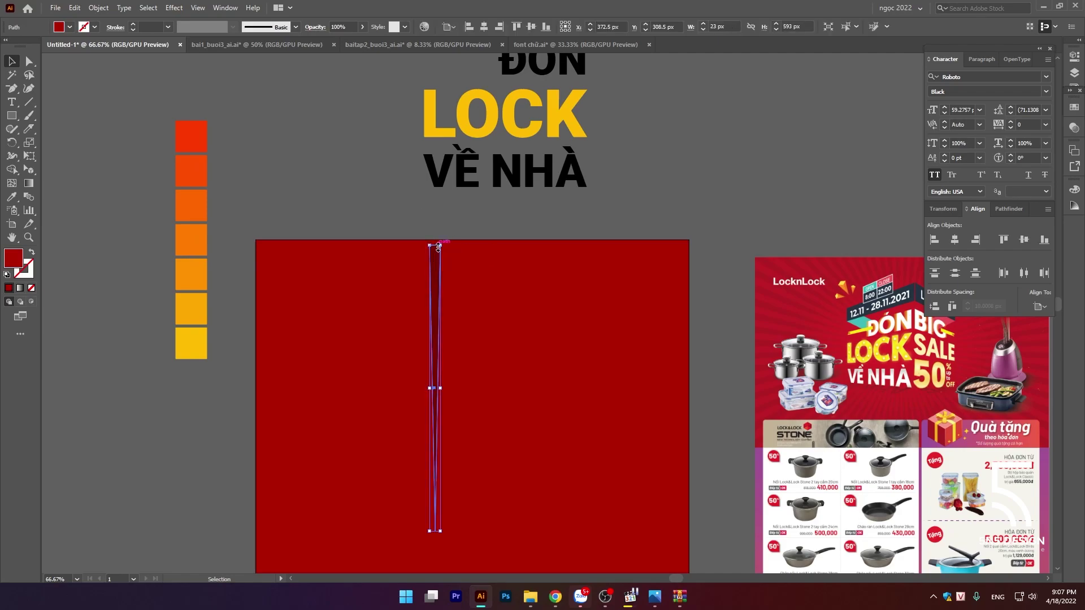
scroll(436, 252, "up", 4)
left_click_drag(431, 232, 431, 200)
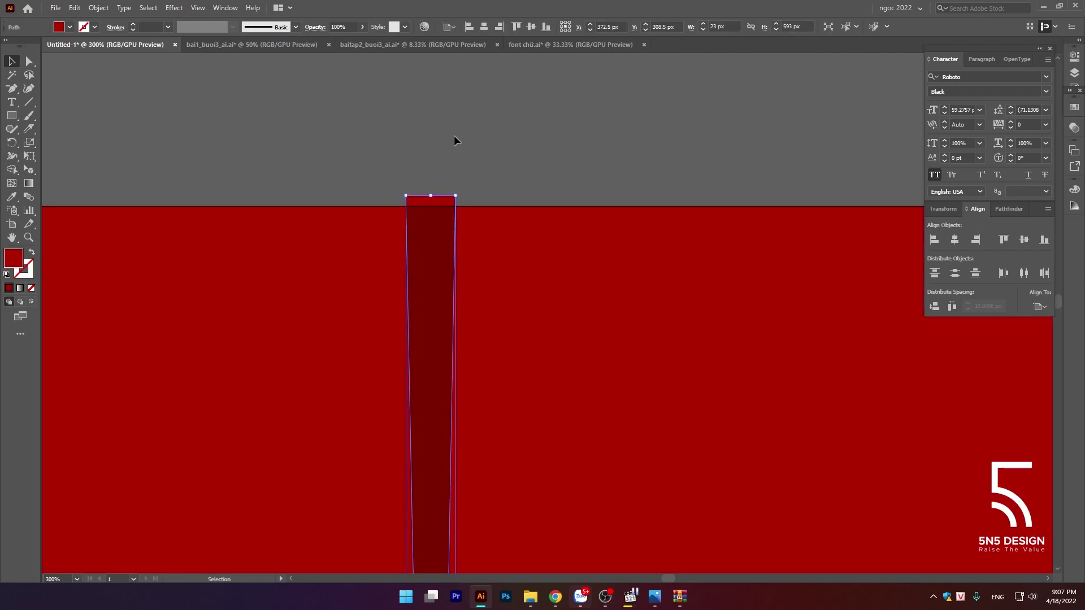
scroll(457, 133, "down", 4)
left_click(317, 30)
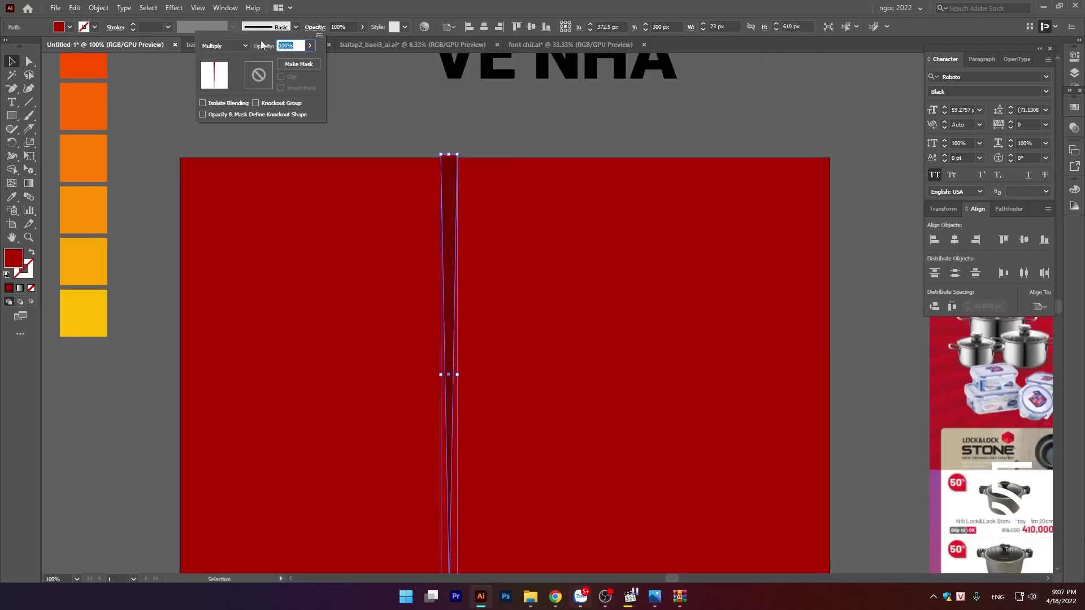
left_click(299, 63)
left_click(230, 51)
Step: Delete the red background square and centre the ray horizontally on the artboard
scroll(513, 117, "down", 1)
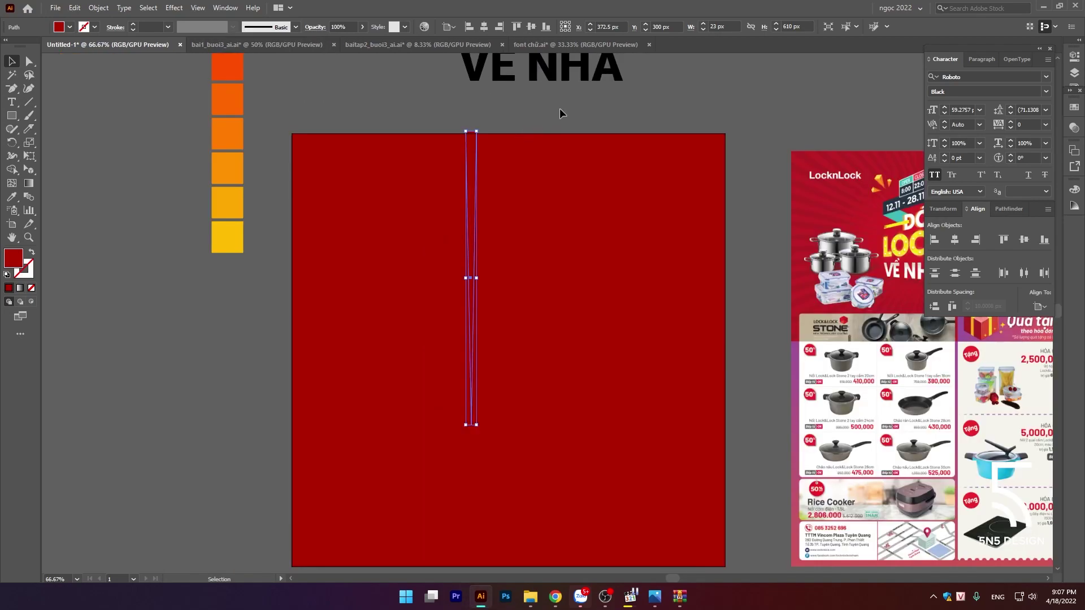
left_click(541, 152)
key("a")
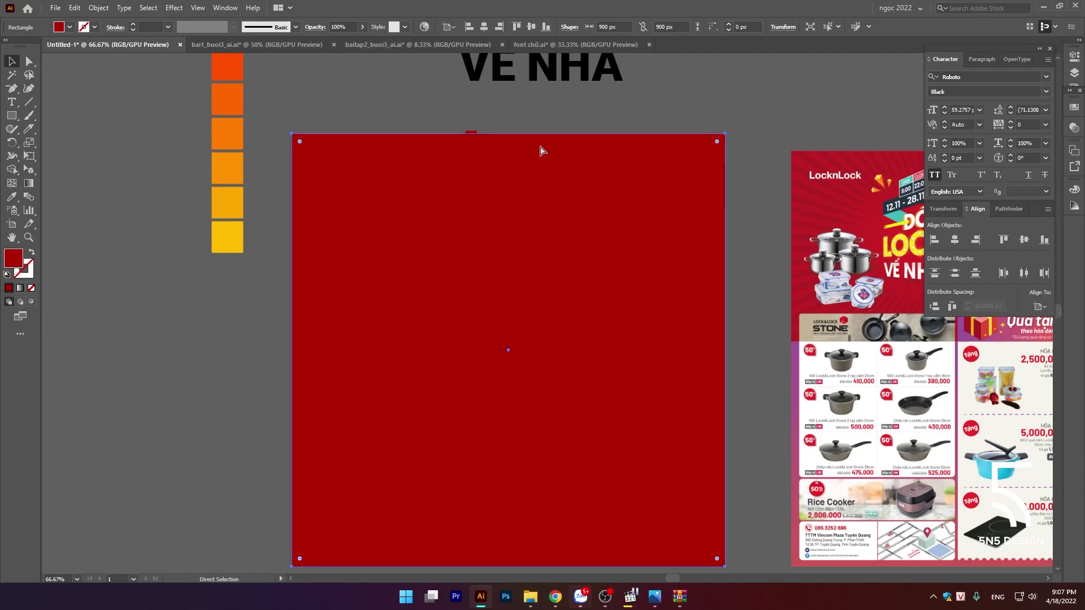
key("Delete")
left_click(473, 167)
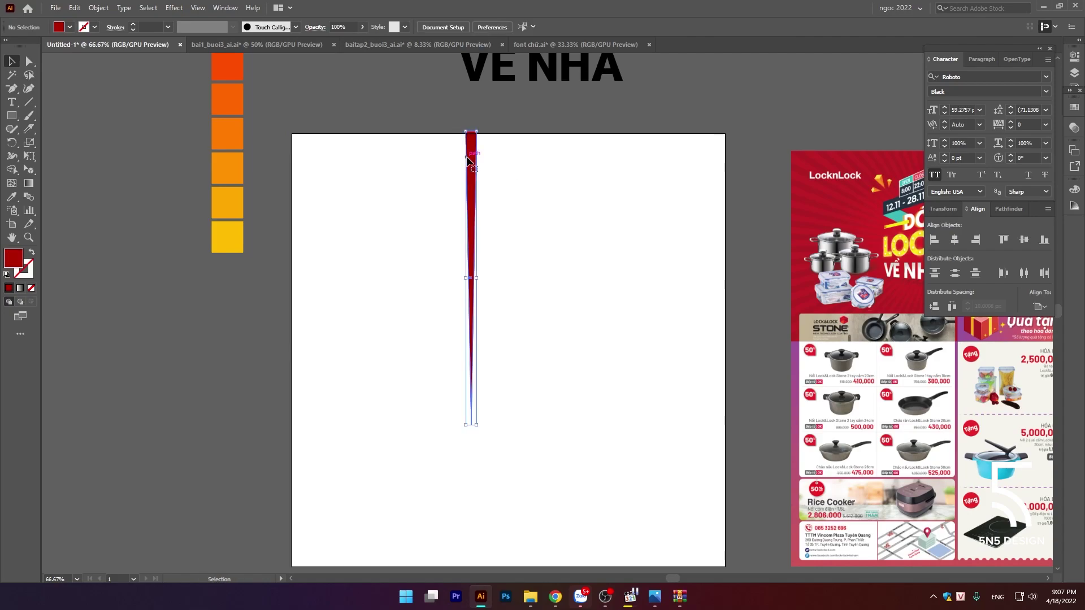
left_click(954, 240)
left_click(600, 194)
scroll(575, 258, "down", 3, "alt")
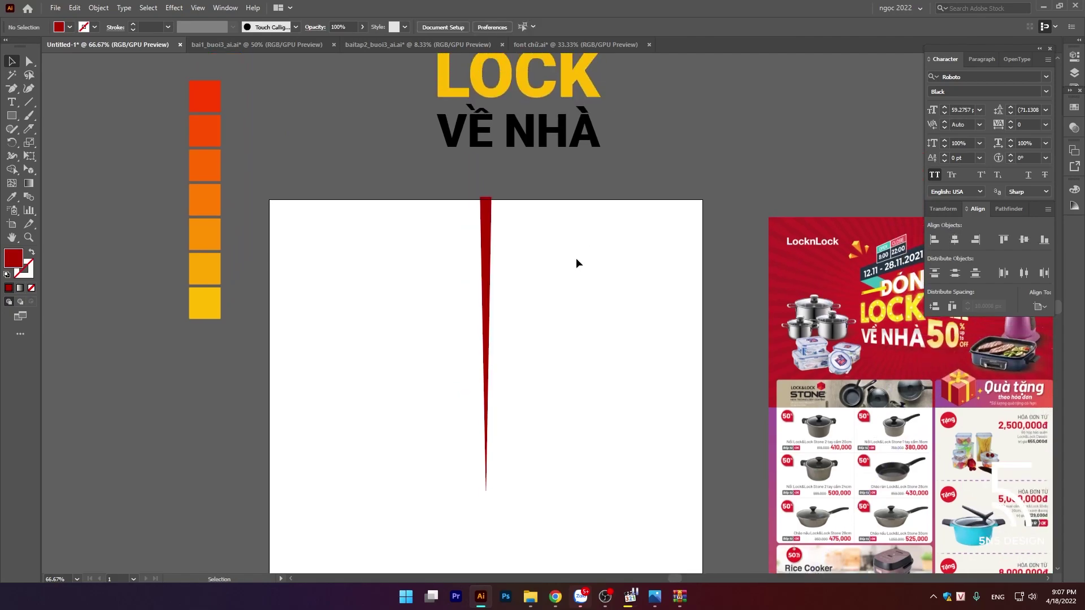
scroll(746, 272, "up", 2, "alt")
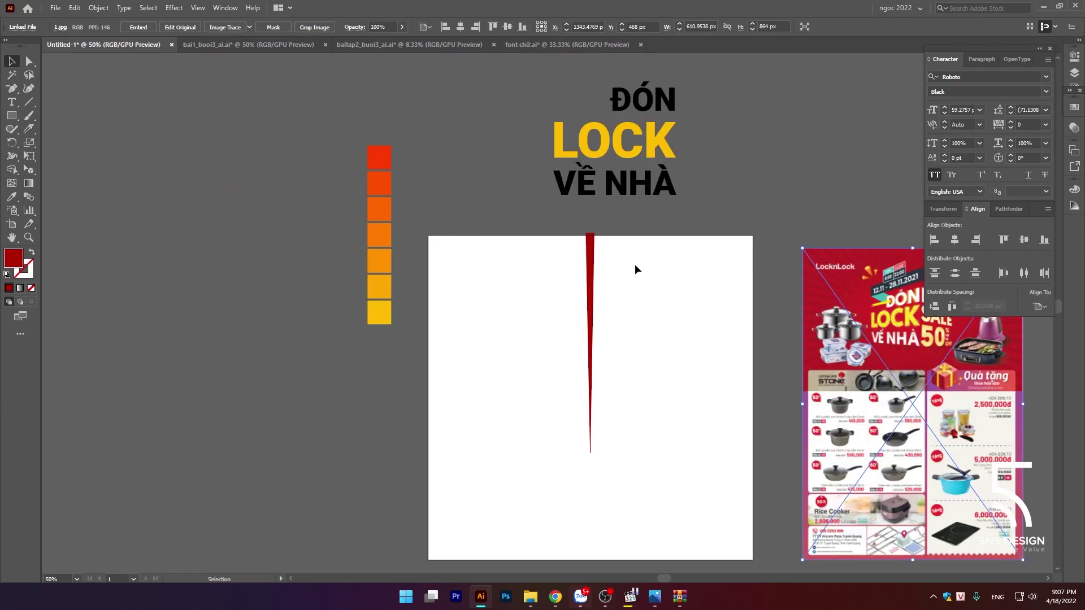
left_click(589, 245)
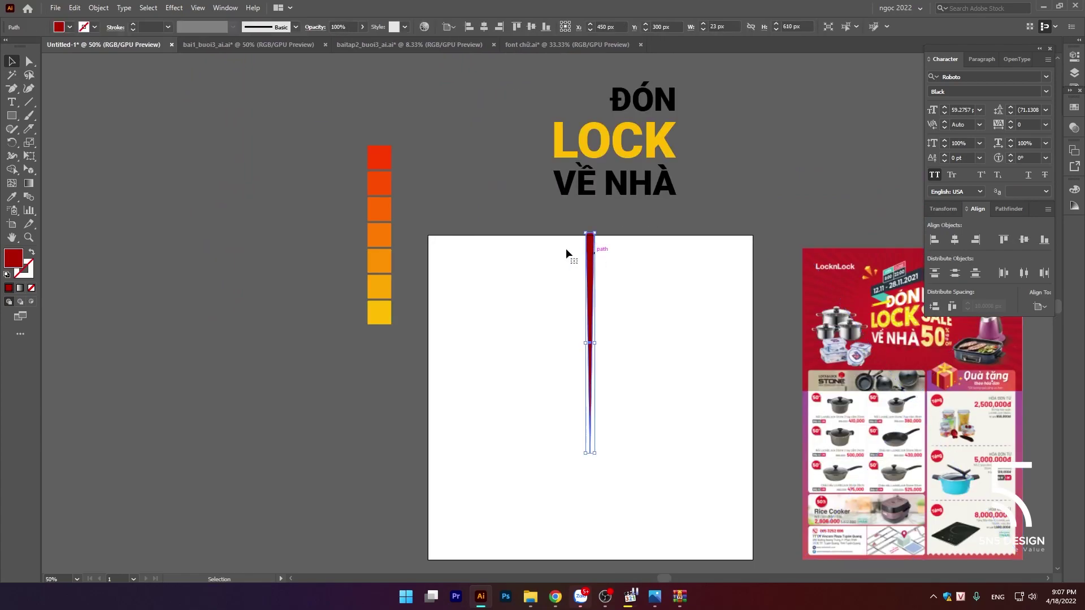
Step: Copy the red ray 5° around its bottom tip with Rotate, repeating with Ctrl+D
left_click(11, 142)
left_click(590, 453, "alt")
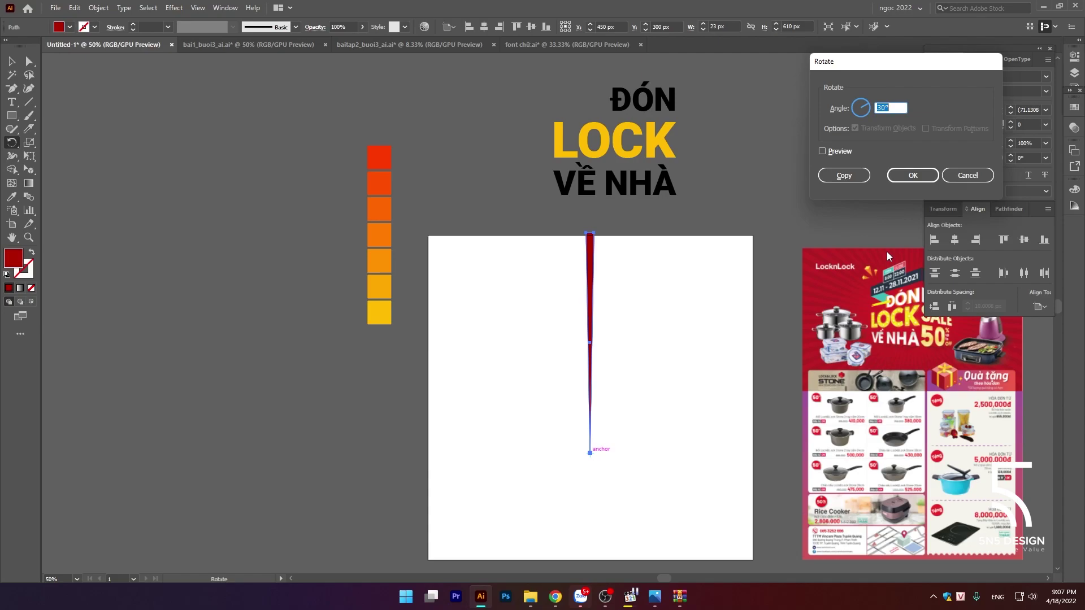
type("10")
left_click(836, 151)
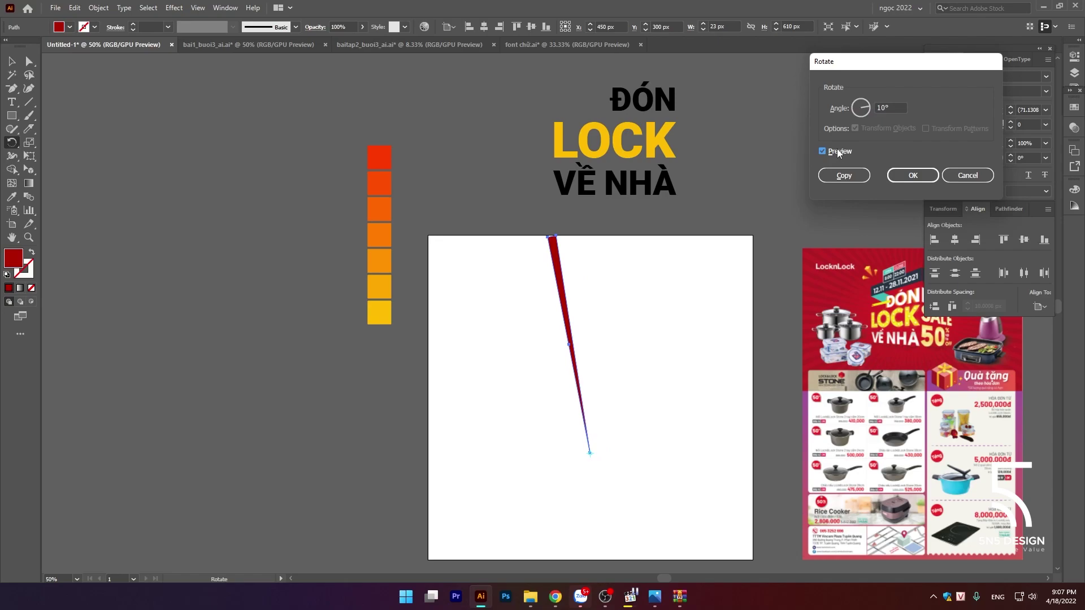
left_click(838, 151)
type("5")
left_click(838, 152)
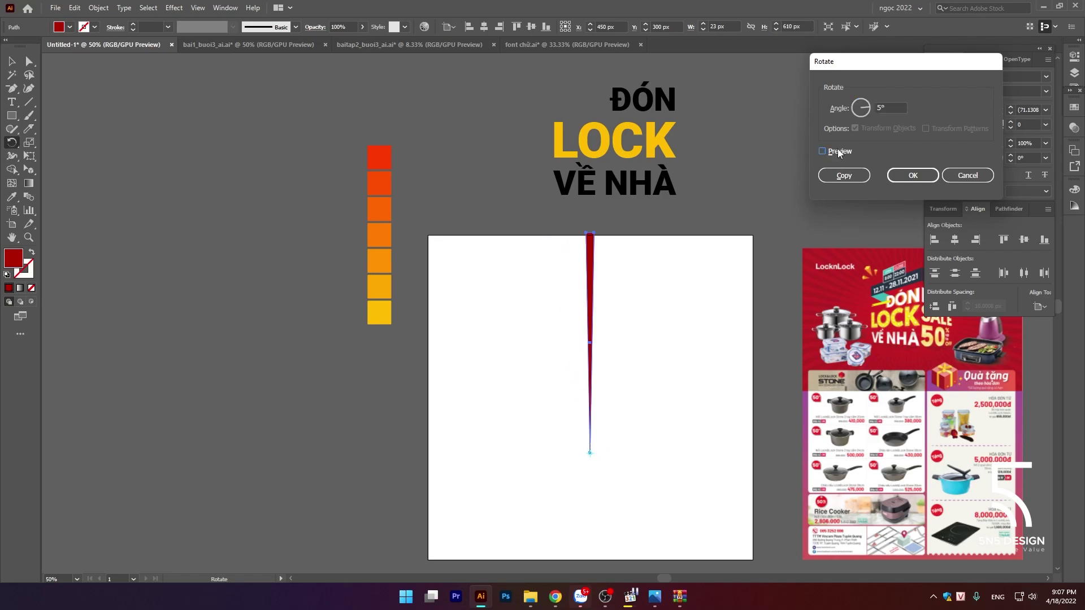
left_click(844, 176)
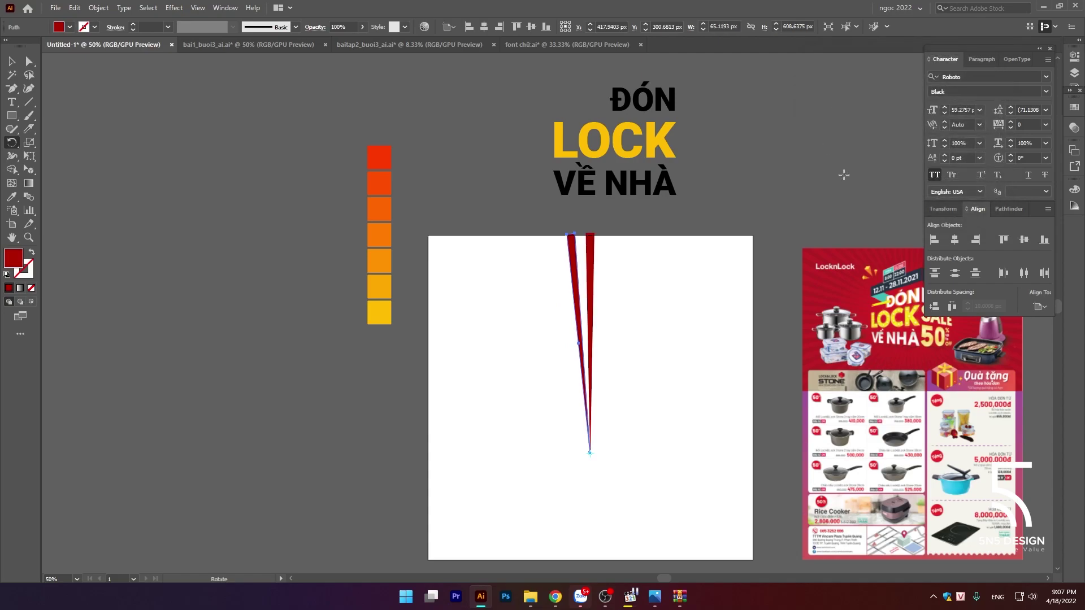
key("v")
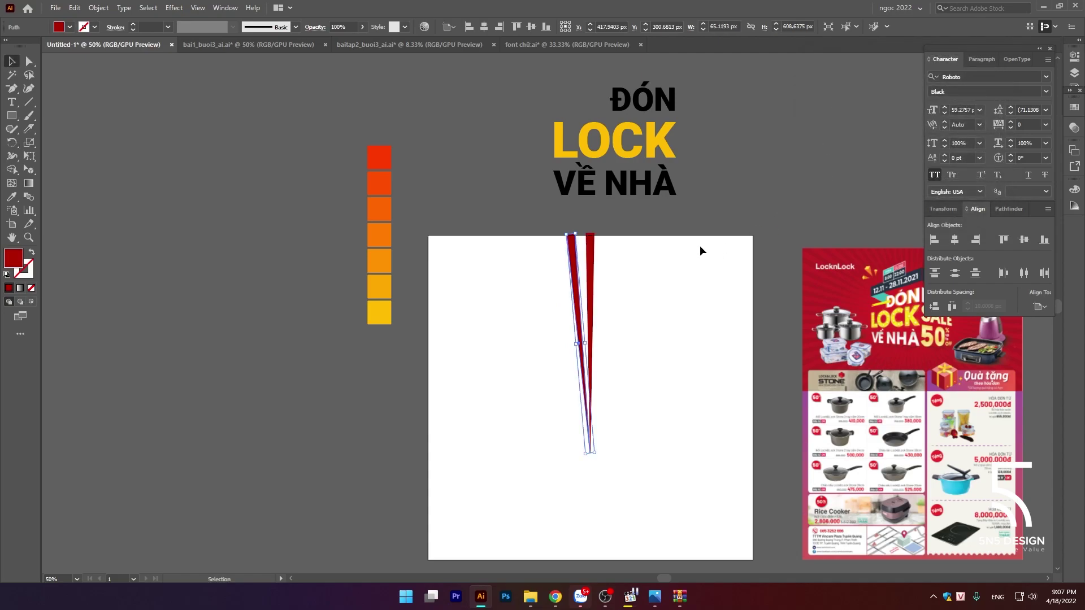
key("ctrl+d")
key("ctrl+d")
key("ctrl+d")
key("ctrl+d")
key("ctrl+d")
key("ctrl+d")
key("ctrl+d")
key("ctrl+d")
key("ctrl+d")
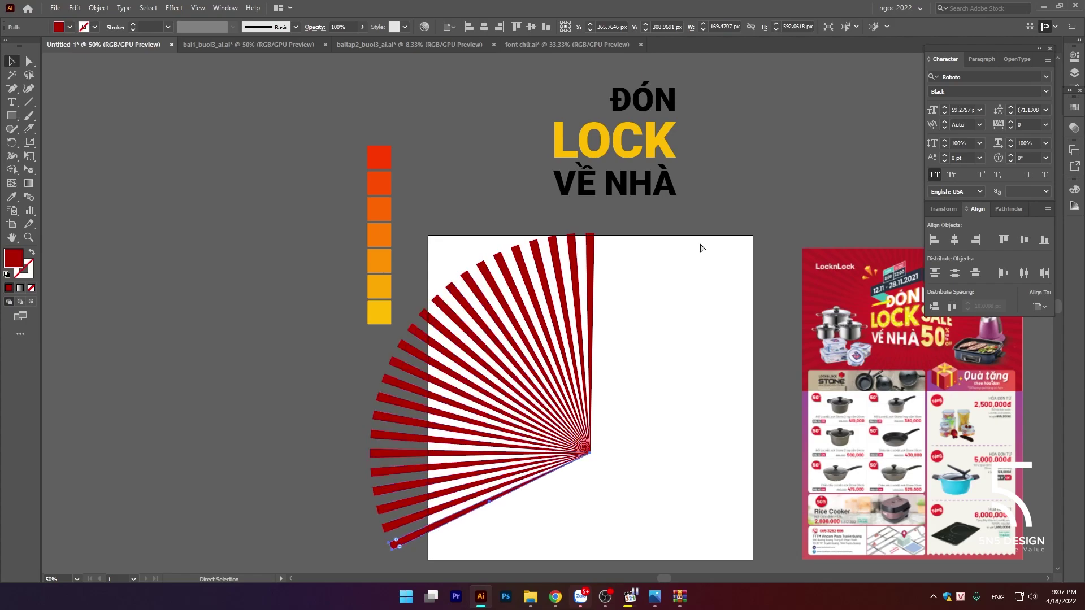
key("ctrl+d")
key("ctrl+d")
key("ctrl+d")
key("ctrl+d")
key("ctrl+d")
key("ctrl+d")
key("ctrl+d")
key("ctrl+d")
key("ctrl+d")
key("ctrl+d")
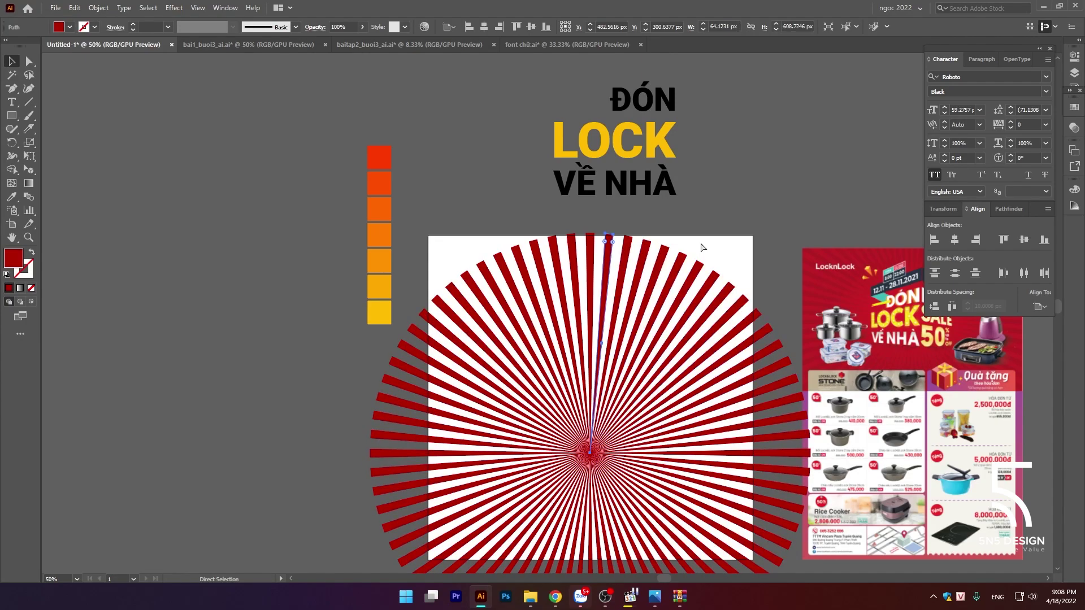
Step: Zoom out and move the reference poster image further right
left_click(715, 237)
key("ctrl+minus")
left_click_drag(858, 271, 893, 244)
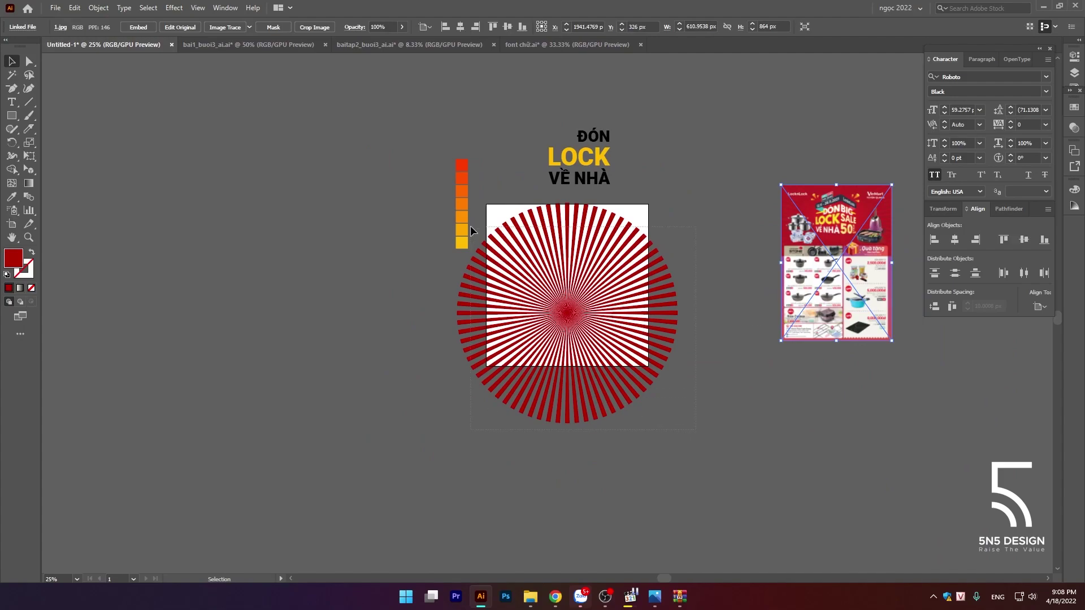
left_click_drag(561, 324, 658, 334)
key("ctrl+z")
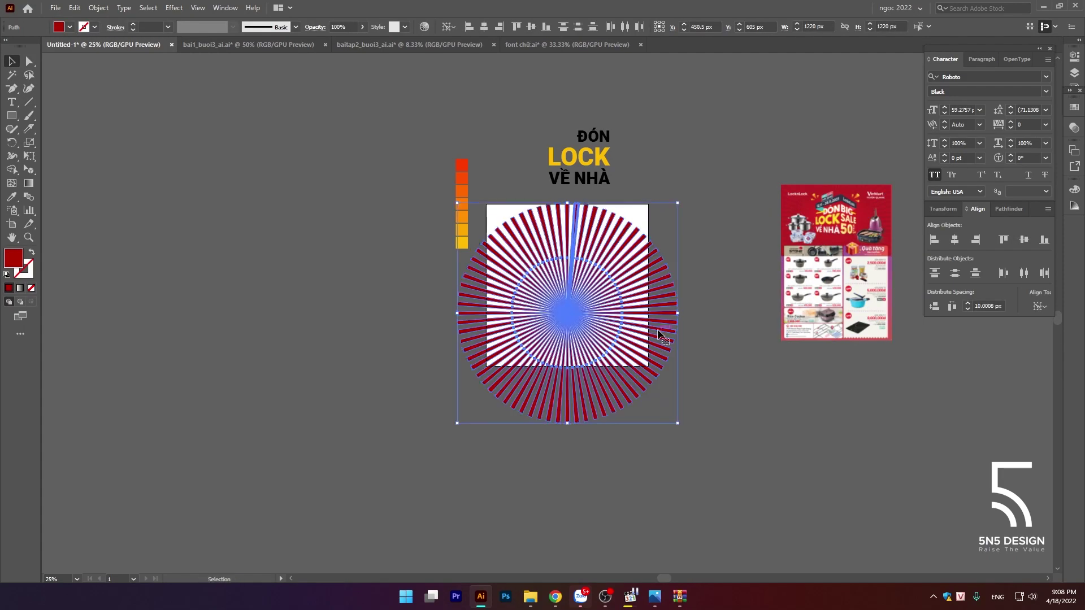
Step: Group and centre the rays, stretch them into a wide oversized oval, and restore the red square
key("a")
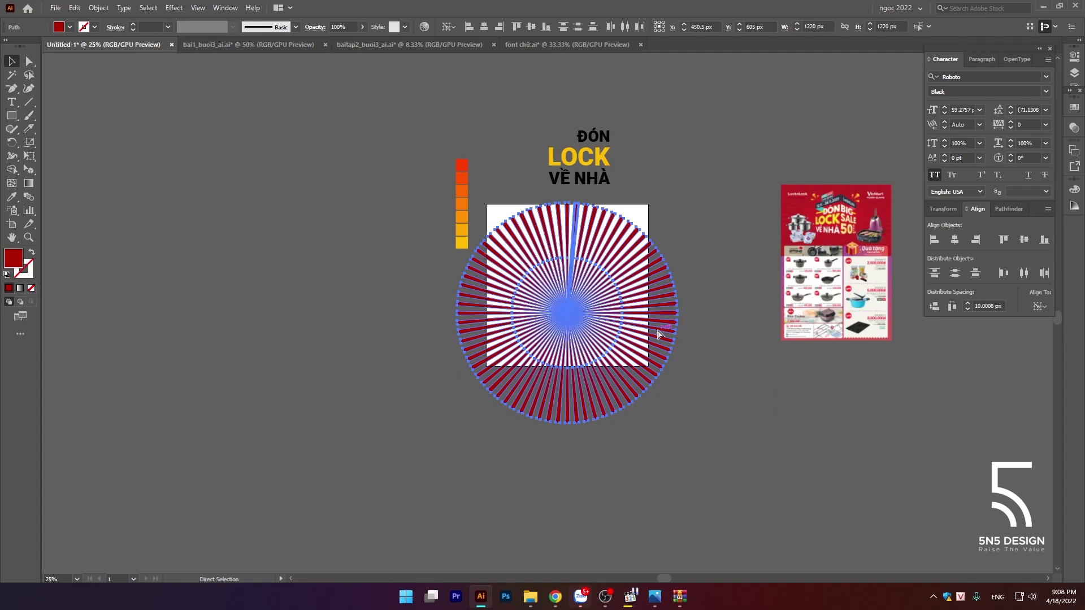
key("v")
left_click(954, 240)
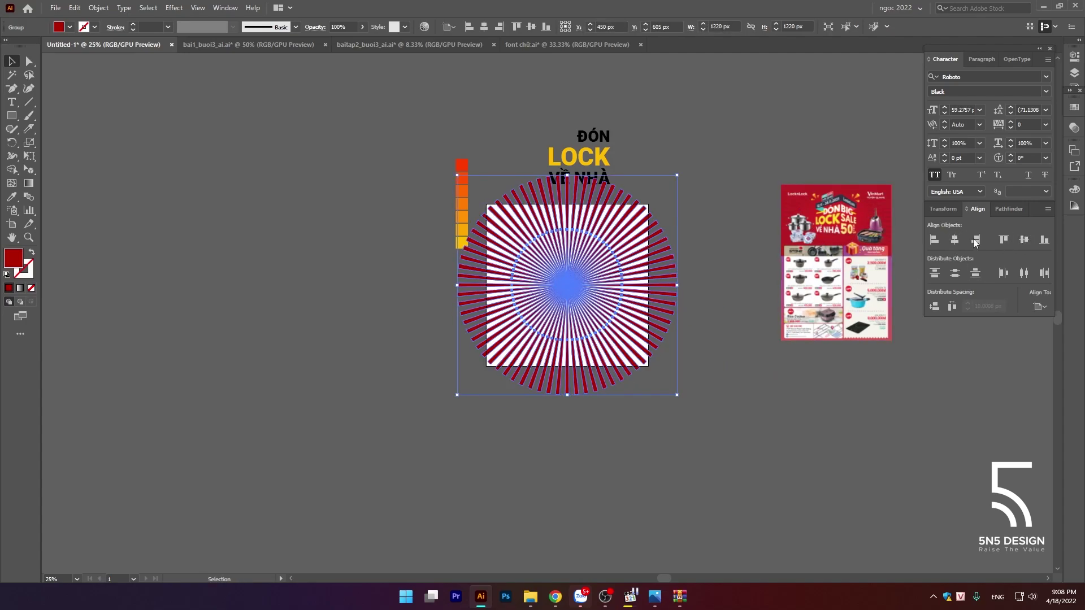
left_click_drag(569, 185, 569, 209)
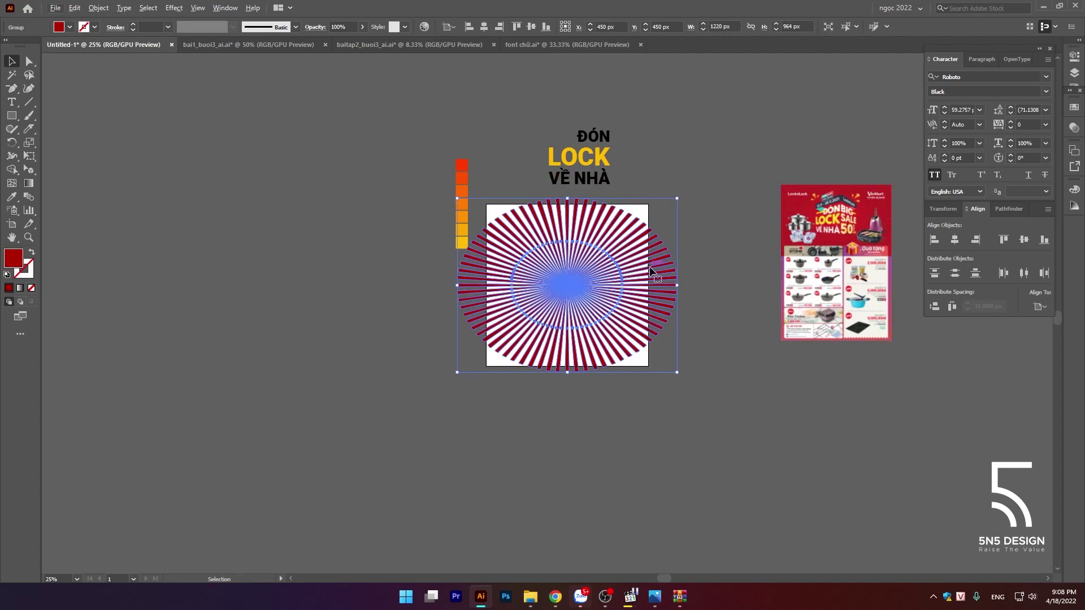
left_click_drag(669, 278, 773, 163)
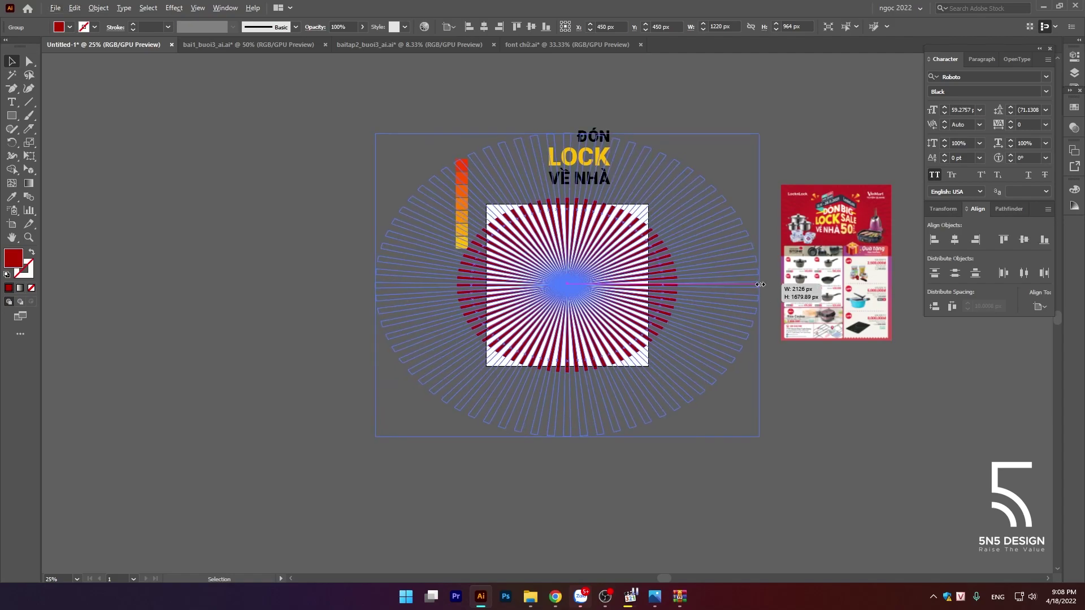
left_click(774, 163)
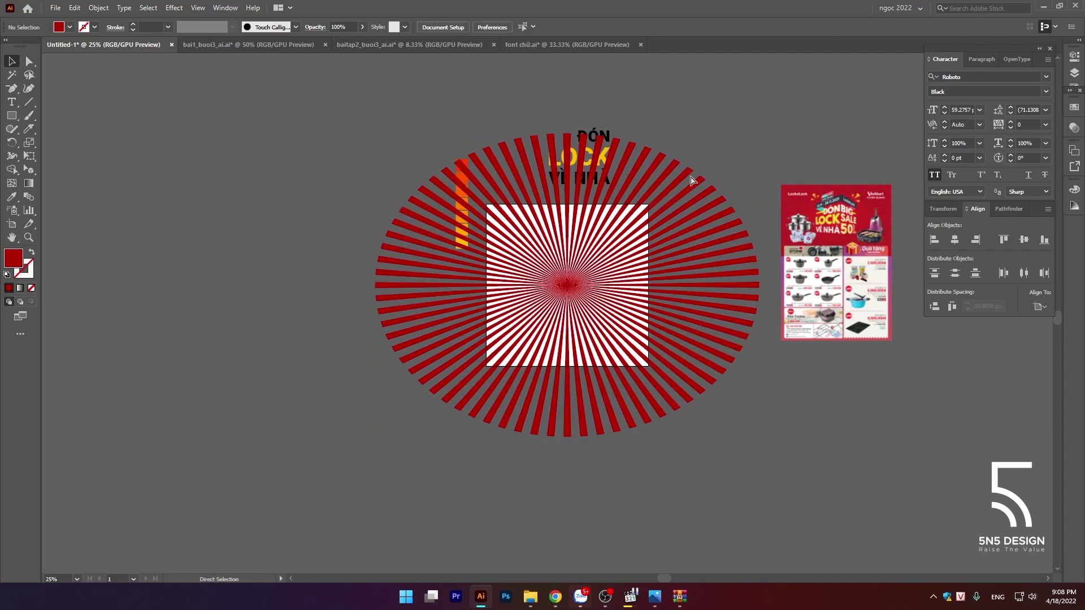
key("ctrl+f")
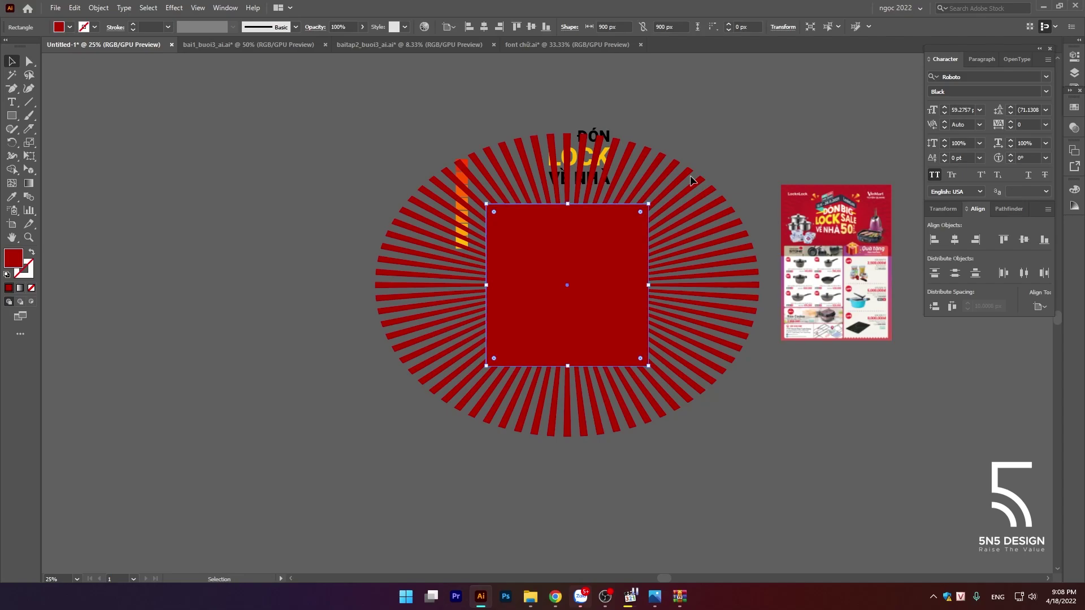
Step: Set the sunburst group's blend mode to Multiply
left_click_drag(690, 180, 568, 284)
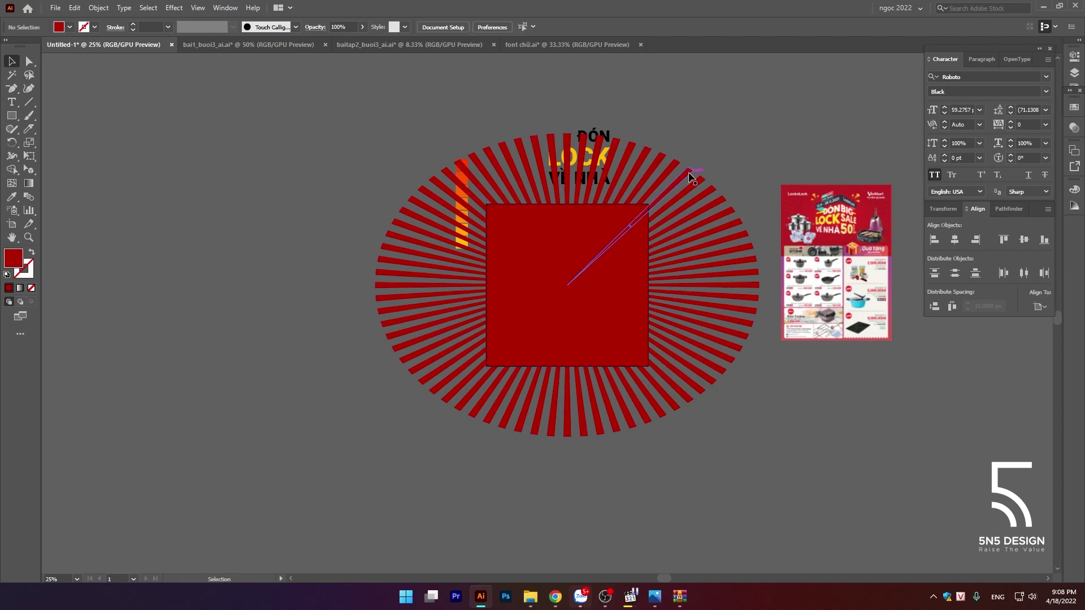
left_click(315, 27)
left_click(219, 46)
left_click(229, 87)
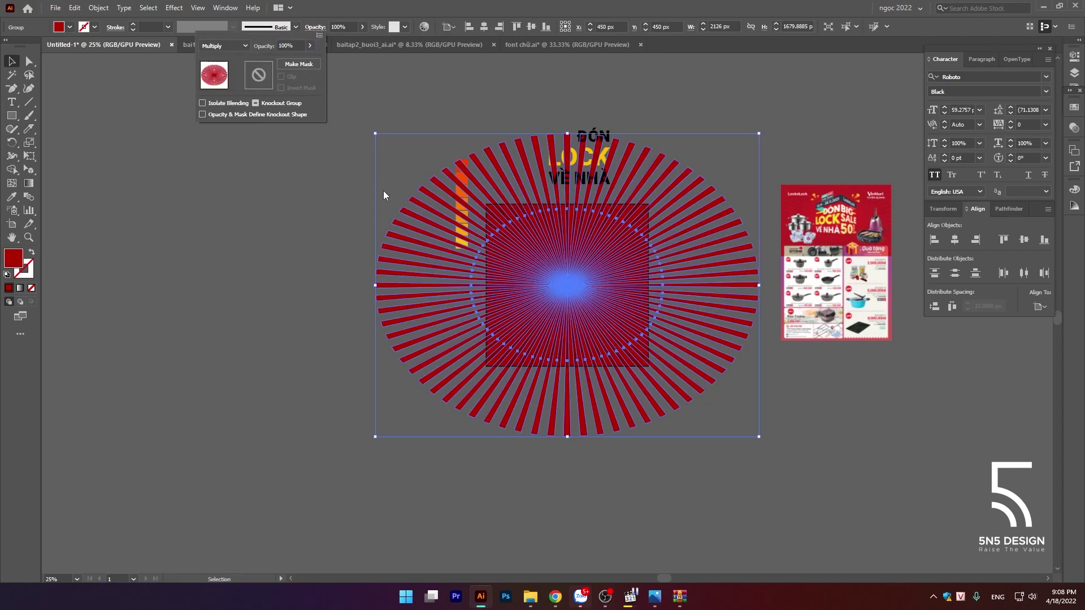
left_click(855, 425)
scroll(603, 308, "up", 1)
Step: Lower the opacity of the sunburst ray group
scroll(837, 402, "right", 2)
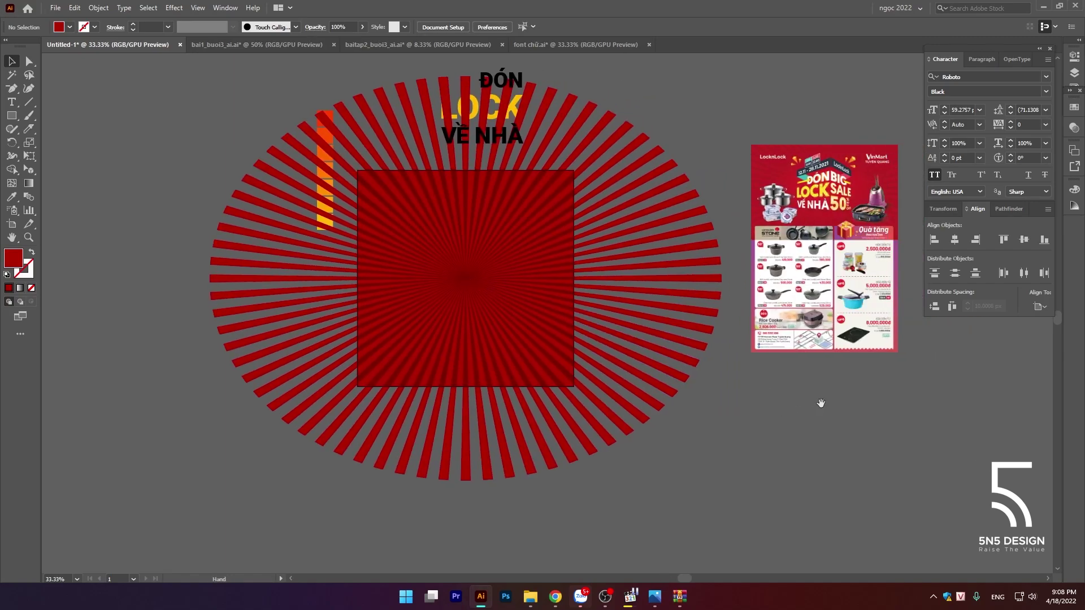
left_click(601, 125)
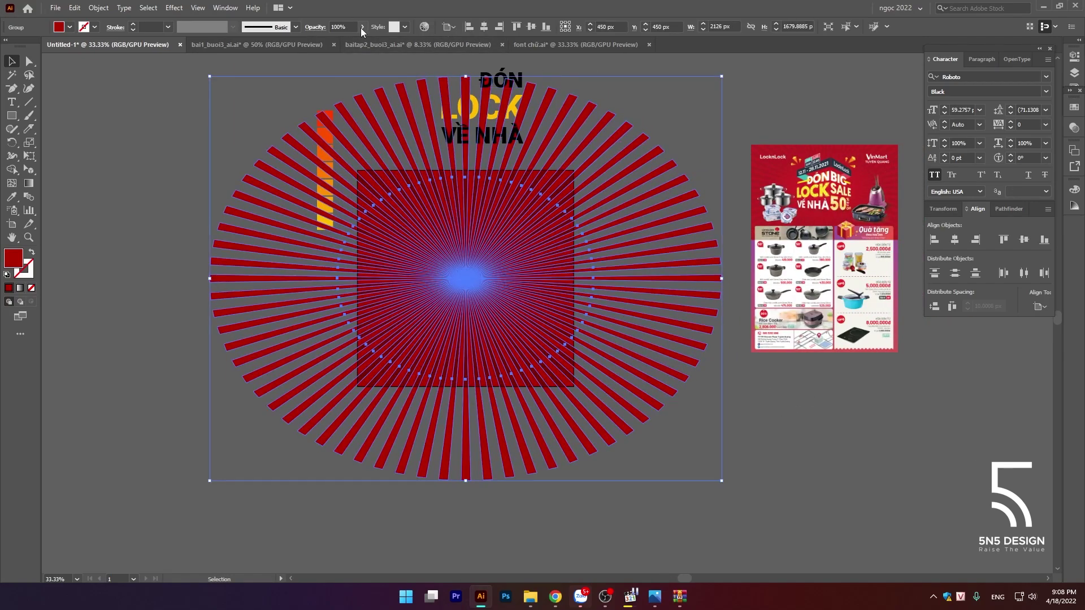
left_click_drag(361, 28, 358, 43)
left_click(772, 127)
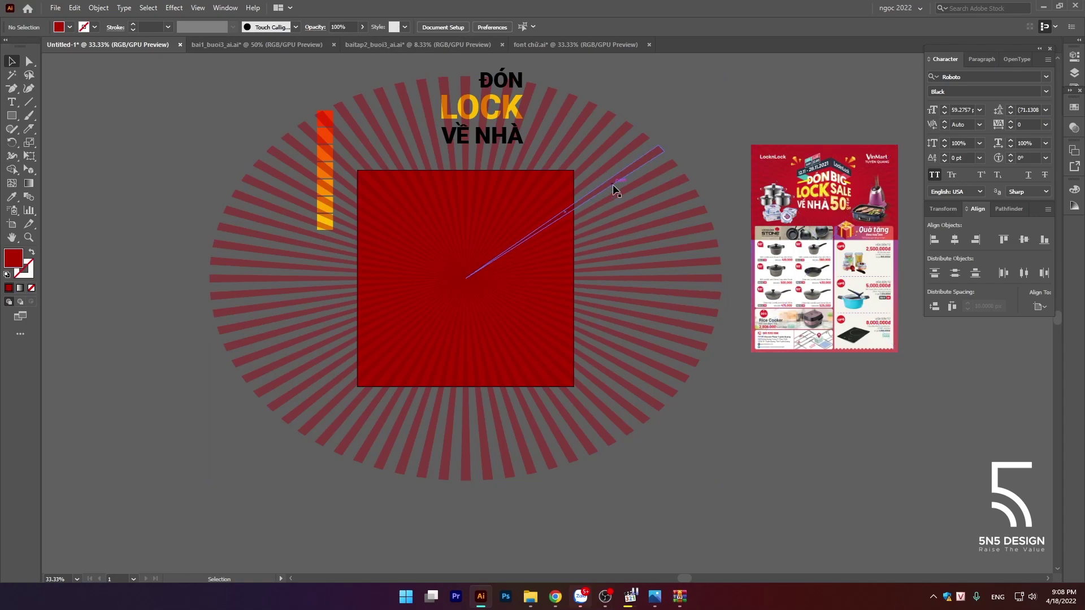
left_click(582, 182)
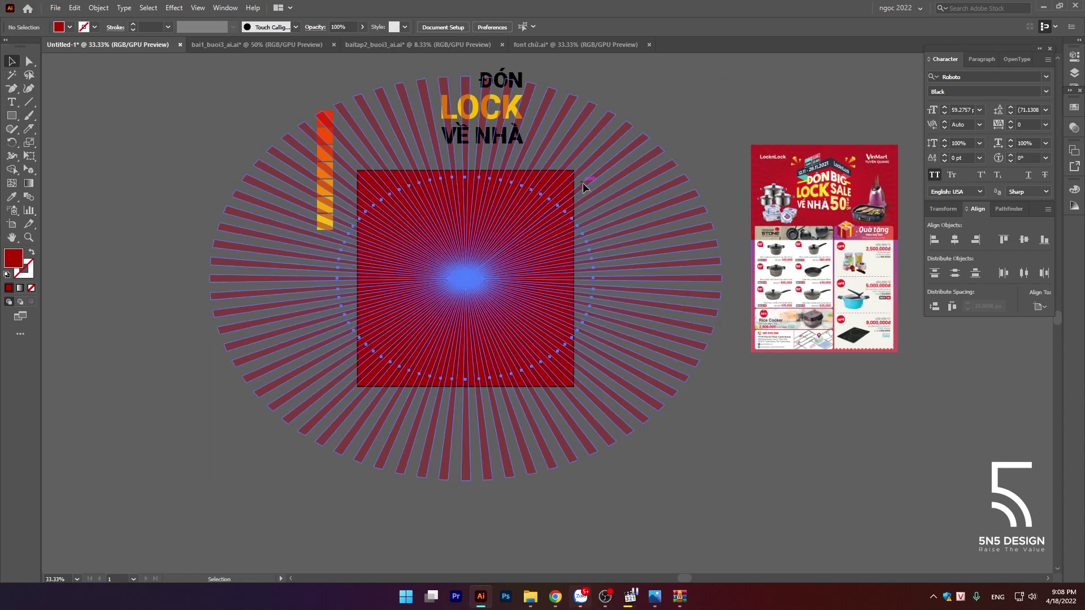
left_click(704, 128)
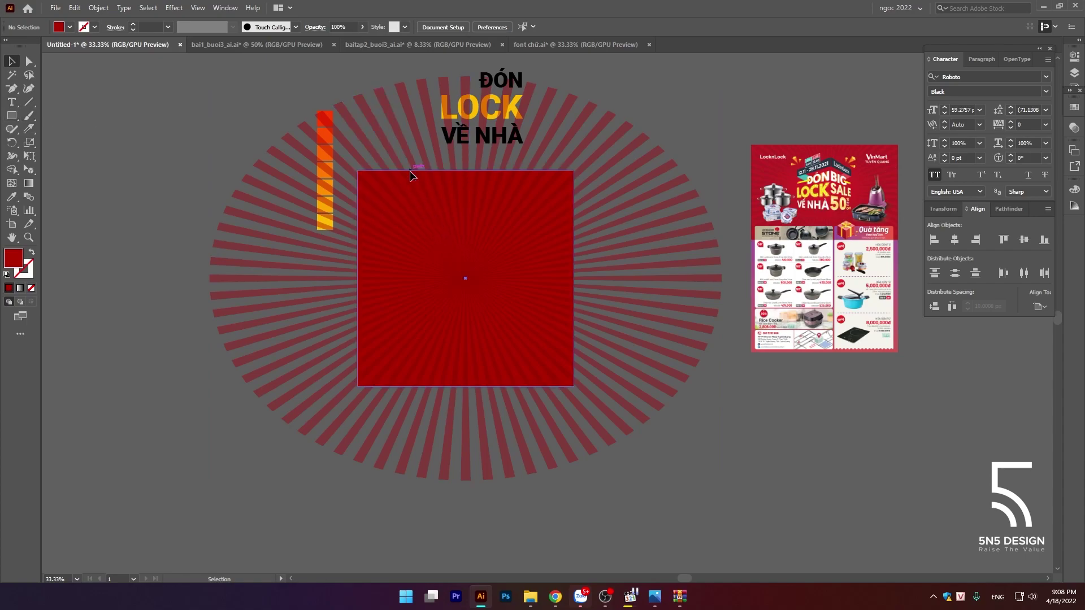
Step: Select the red square with the rays and make a clipping mask
left_click(411, 175)
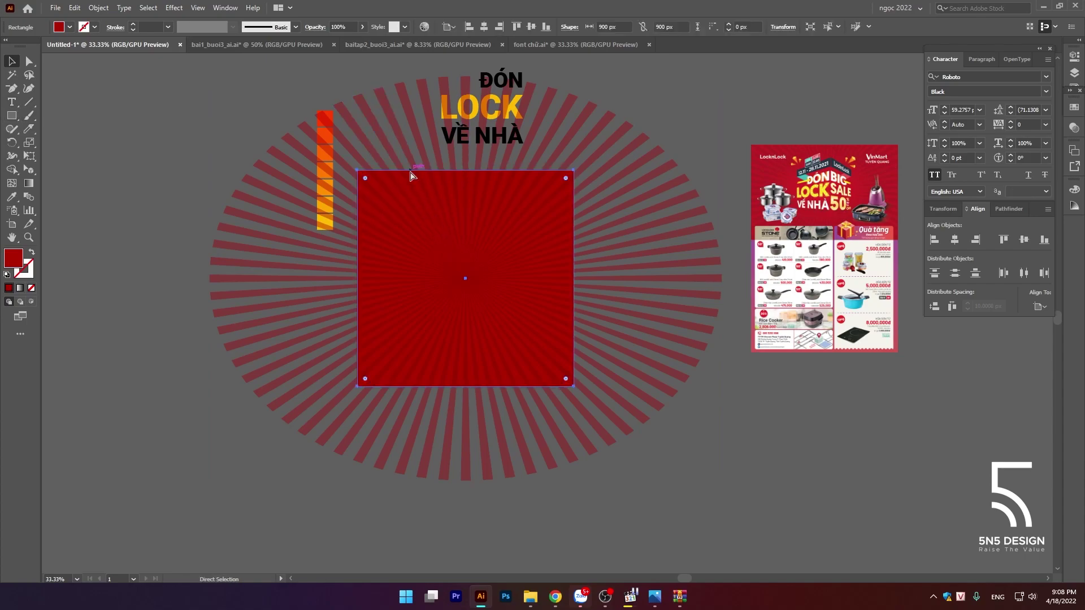
key("v")
key("ctrl")
left_click_drag(465, 277, 622, 131)
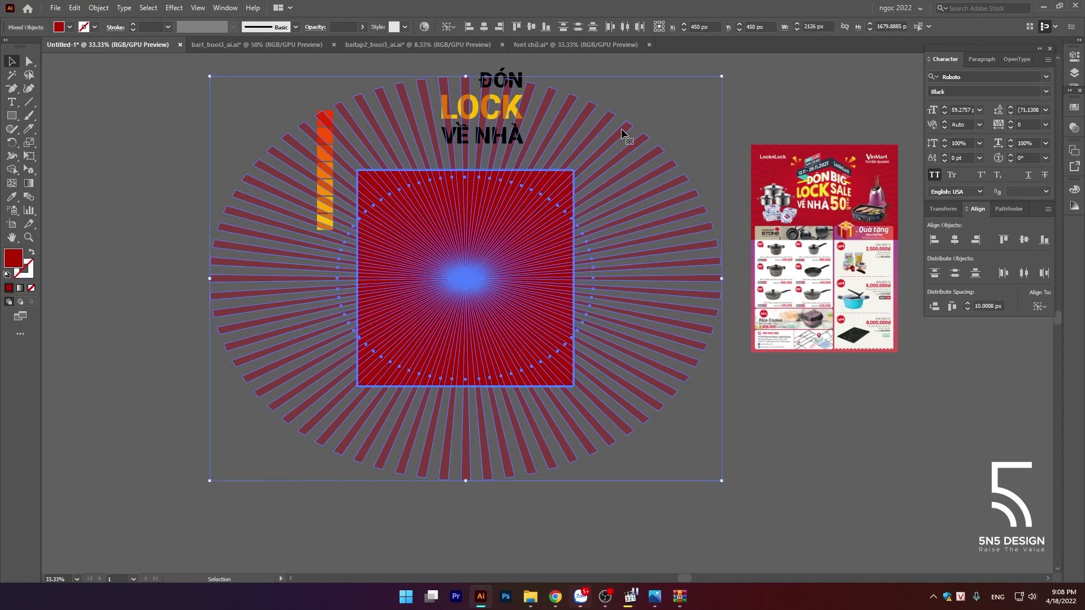
right_click(622, 133)
left_click(706, 232)
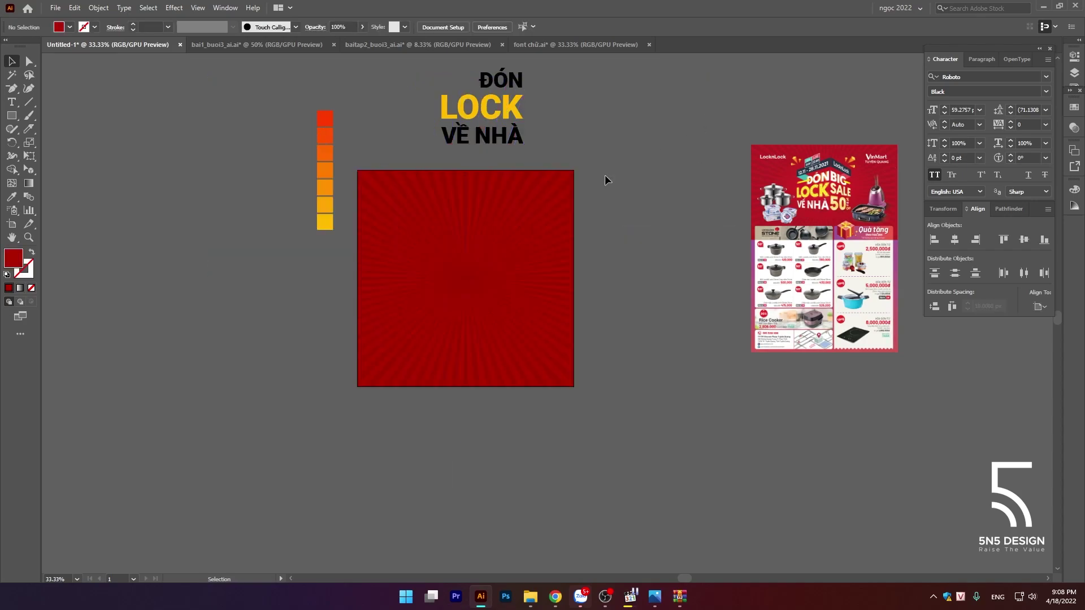
key("ctrl+z")
key("ctrl+z")
key("ctrl+shift+z")
key("ctrl+shift+z")
left_click(671, 173)
scroll(663, 191, "up", 2)
left_click_drag(633, 196, 390, 228)
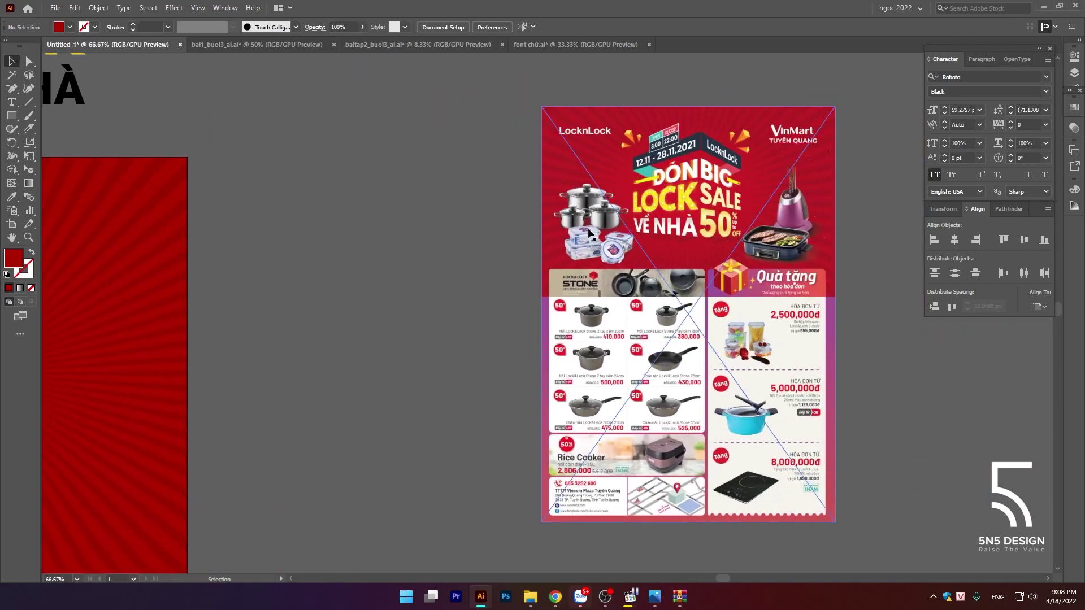
scroll(687, 201, "up", 2)
scroll(765, 196, "down", 3)
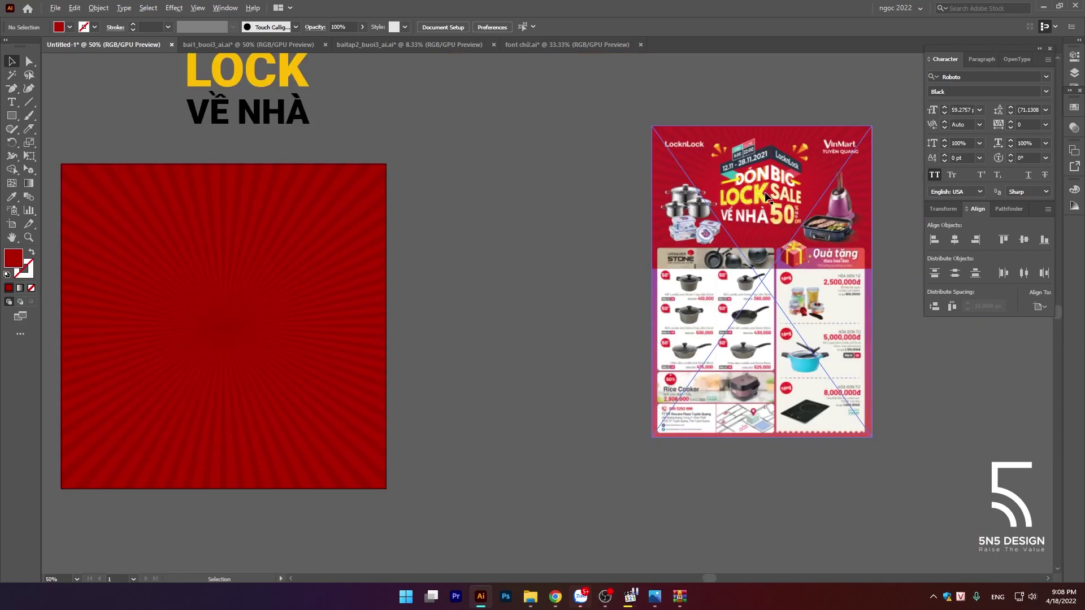
scroll(770, 196, "up", 3)
scroll(766, 206, "up", 2)
scroll(790, 153, "up", 2)
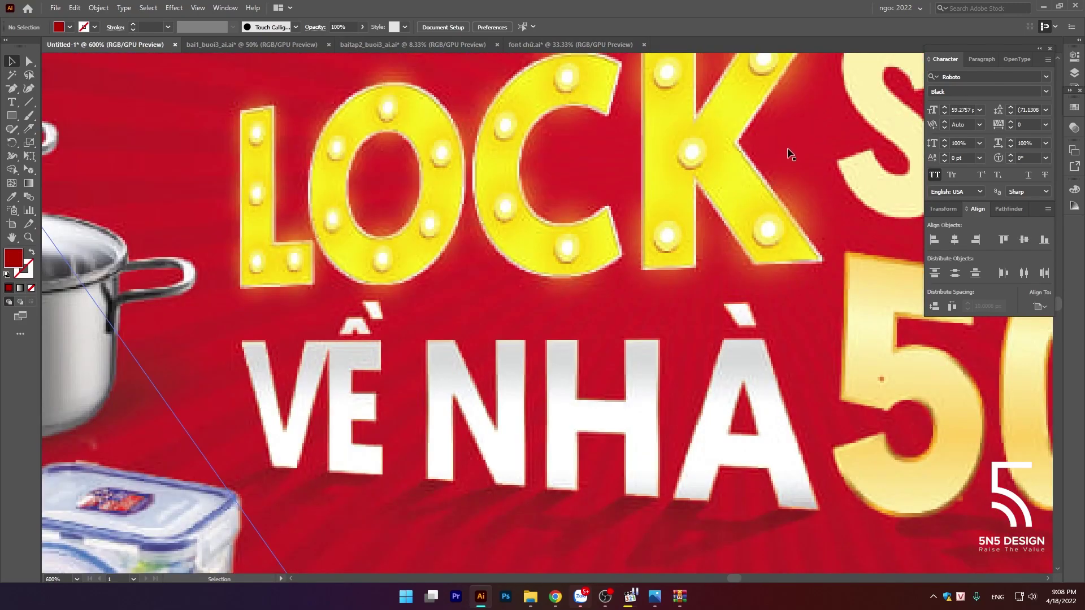
scroll(794, 148, "down", 6)
Step: Draw a 50 × 536 px red bar right of the sunburst square and group it
scroll(540, 213, "down", 2)
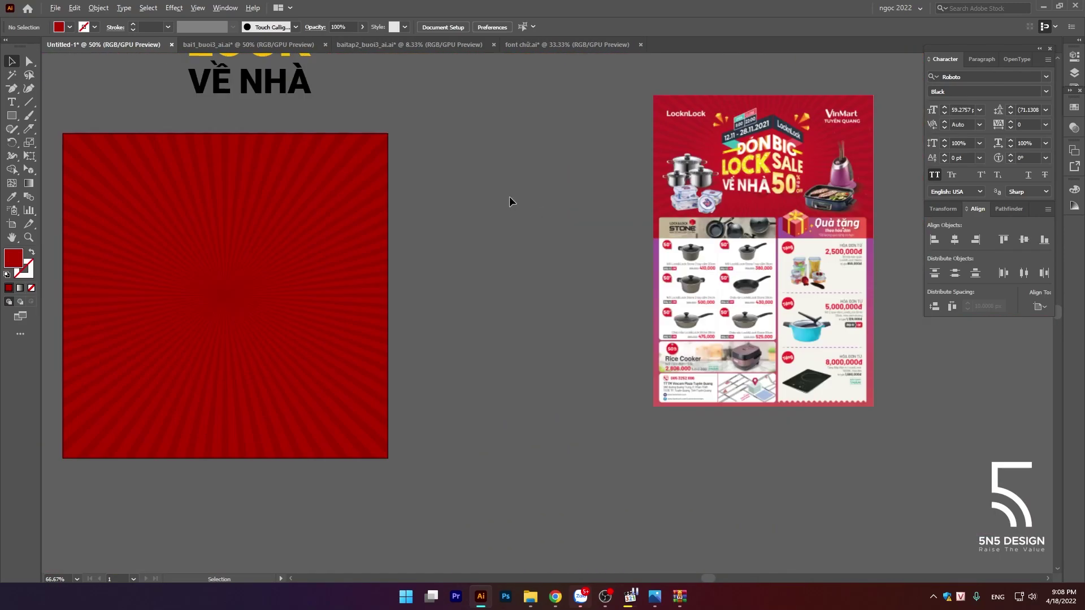
left_click(404, 212)
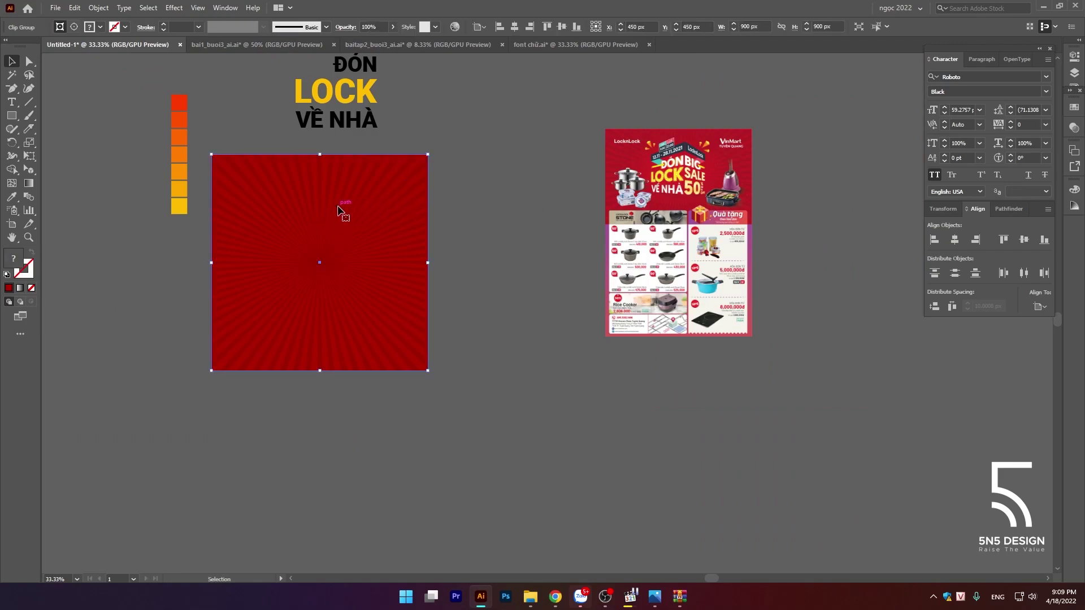
scroll(300, 194, "up", 2)
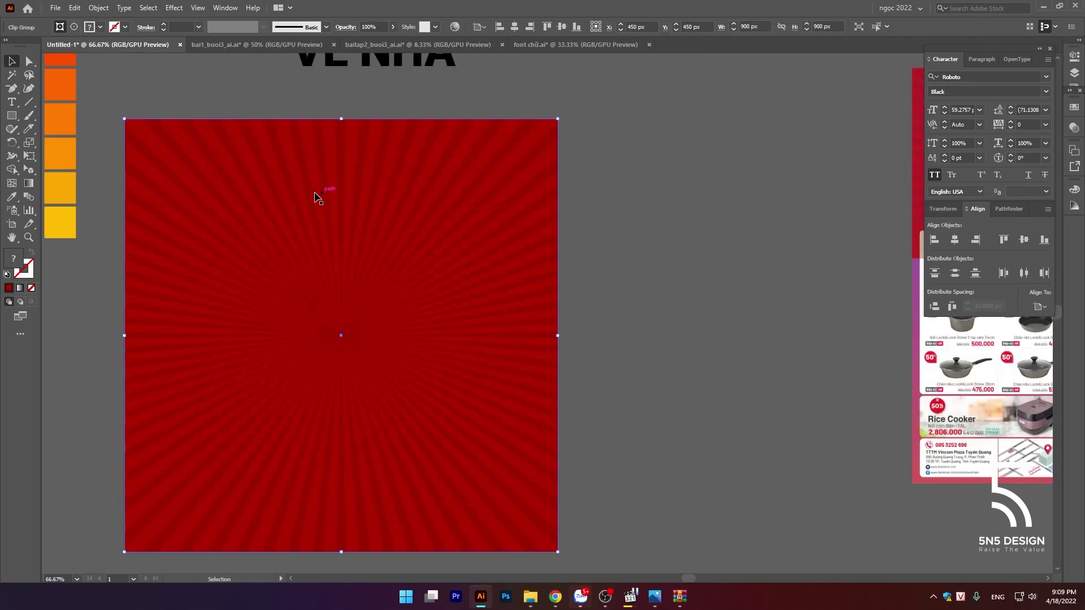
left_click(588, 136)
left_click_drag(589, 135, 612, 263)
key("m")
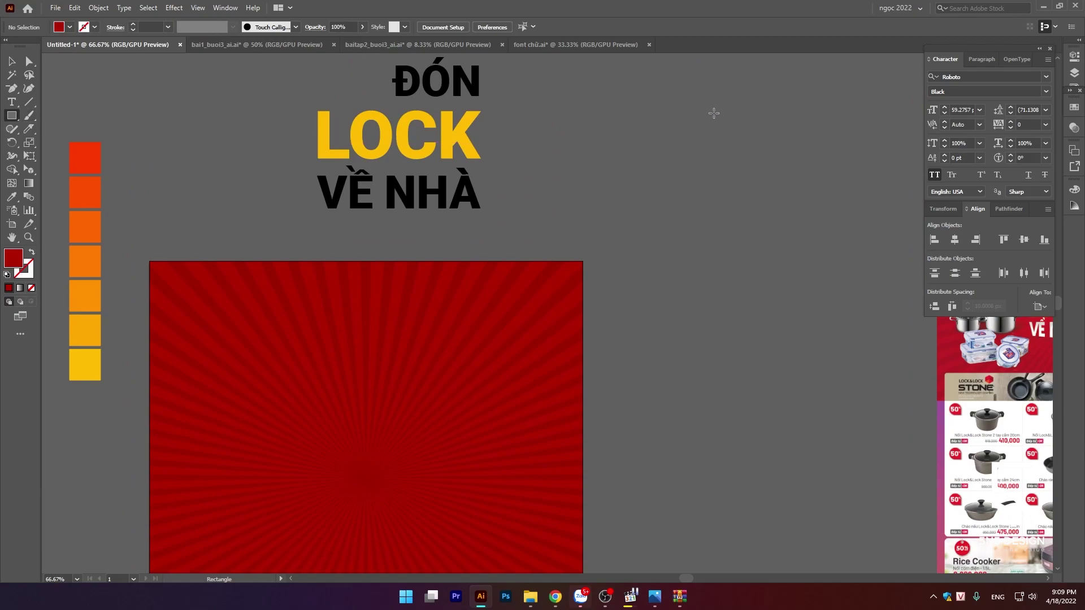
mouse_move(713, 108)
left_mouse_down()
mouse_move(769, 265)
mouse_move(738, 364)
left_mouse_up()
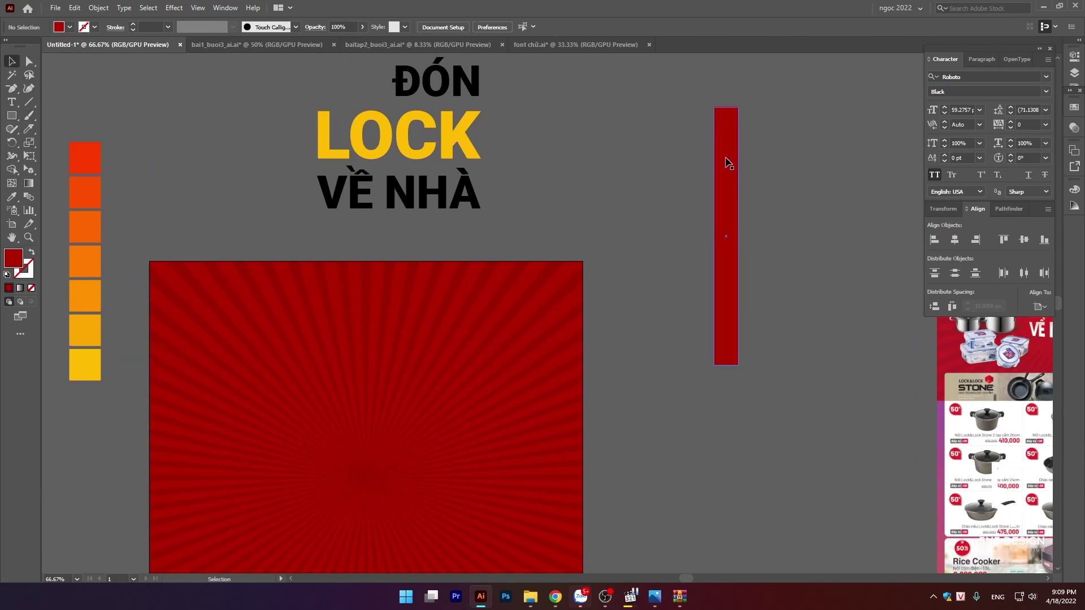
key("v")
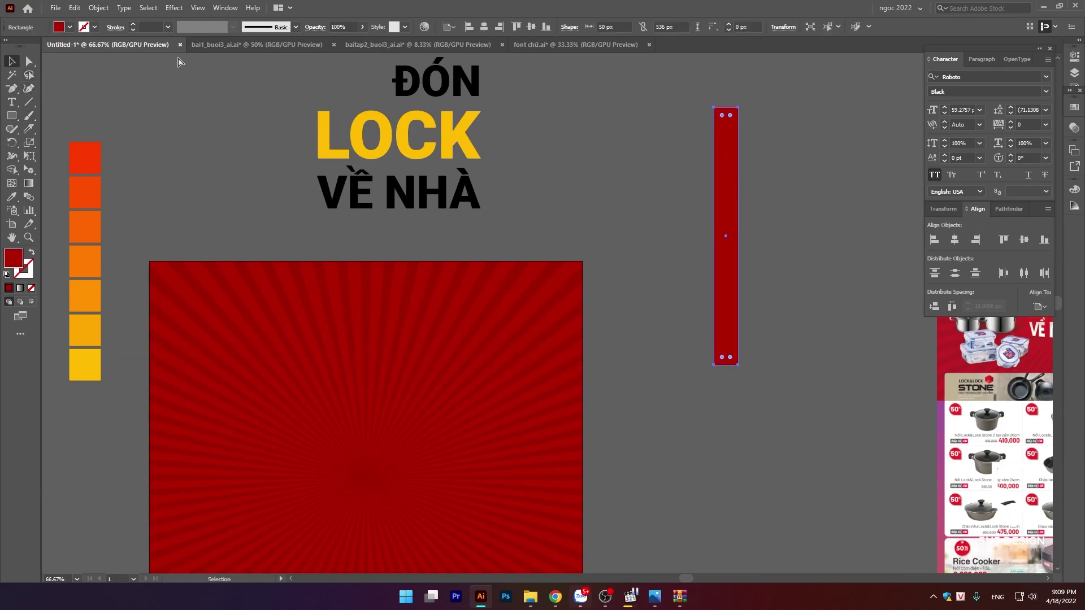
key("ctrl+g")
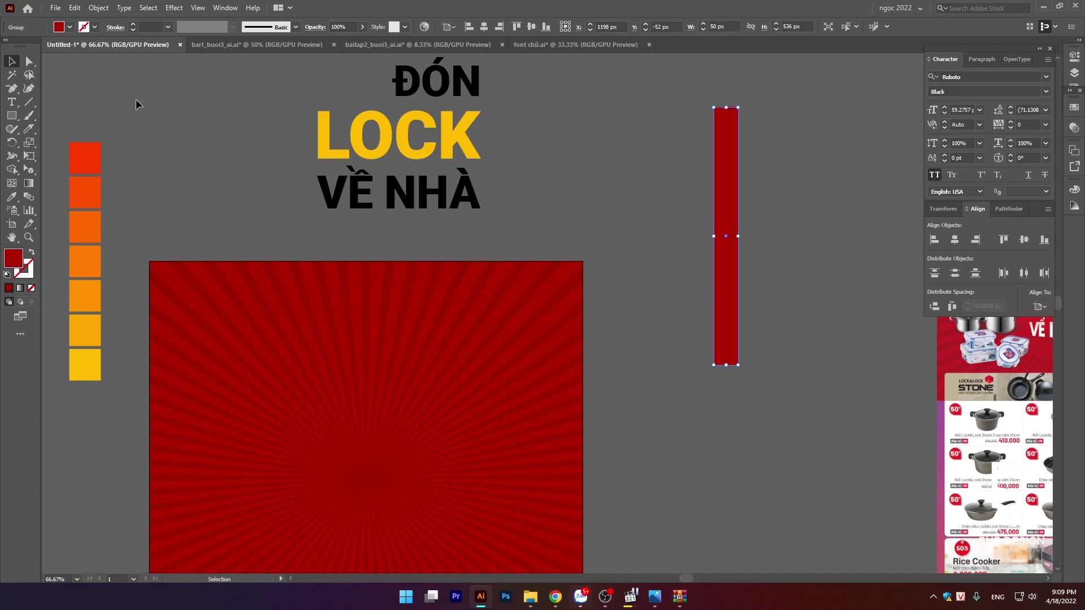
left_click(225, 8)
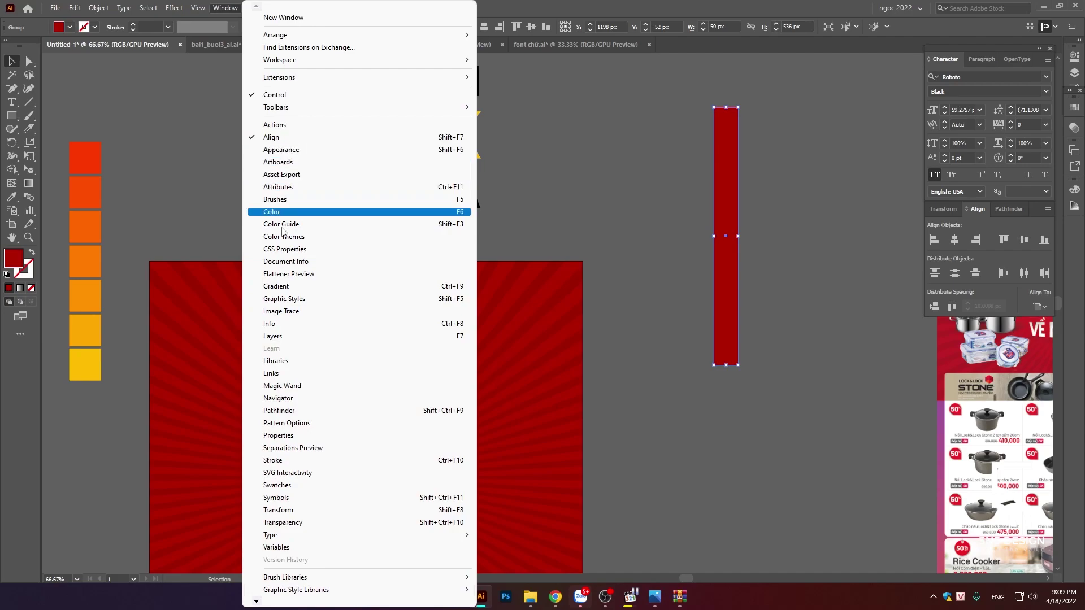
Step: Fill the narrow bar with the Orchid gradient at 90°, reversed so pink sits on top
left_click(283, 287)
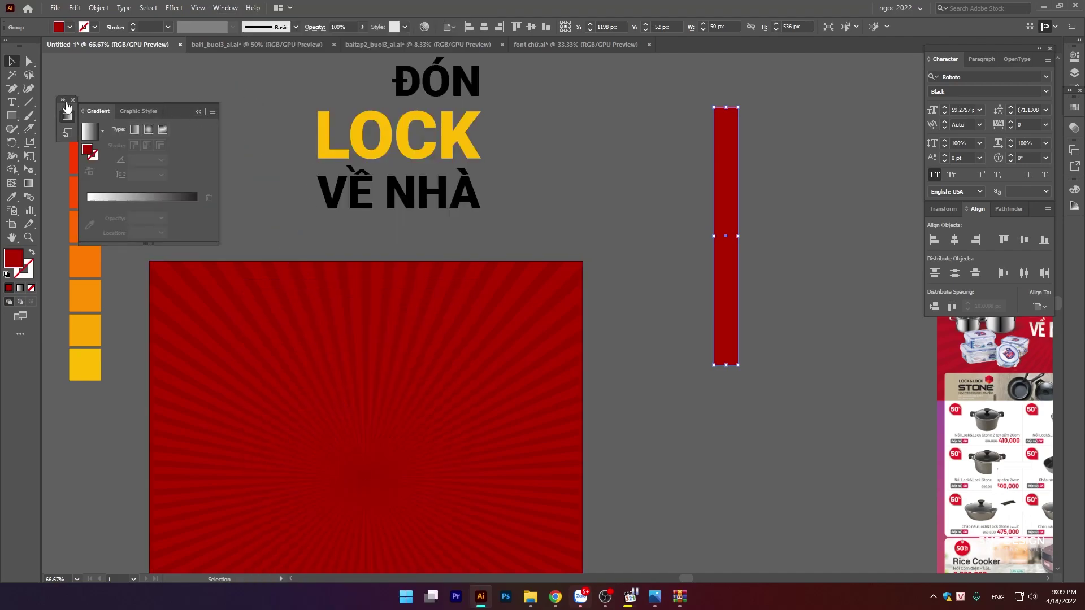
left_click(64, 104)
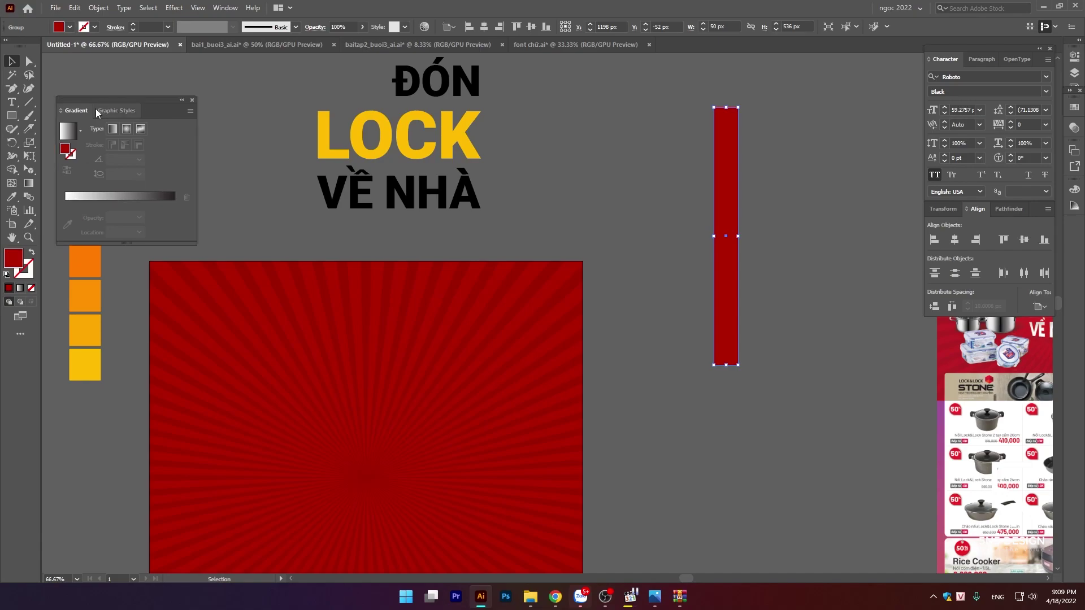
left_click_drag(96, 111, 92, 71)
left_click(76, 89)
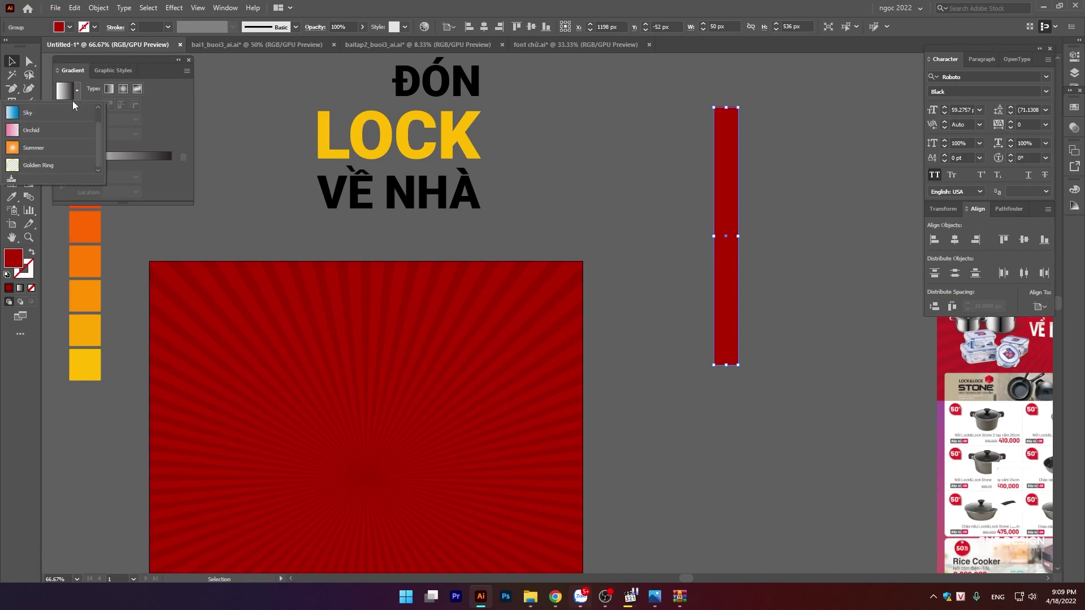
left_click(29, 131)
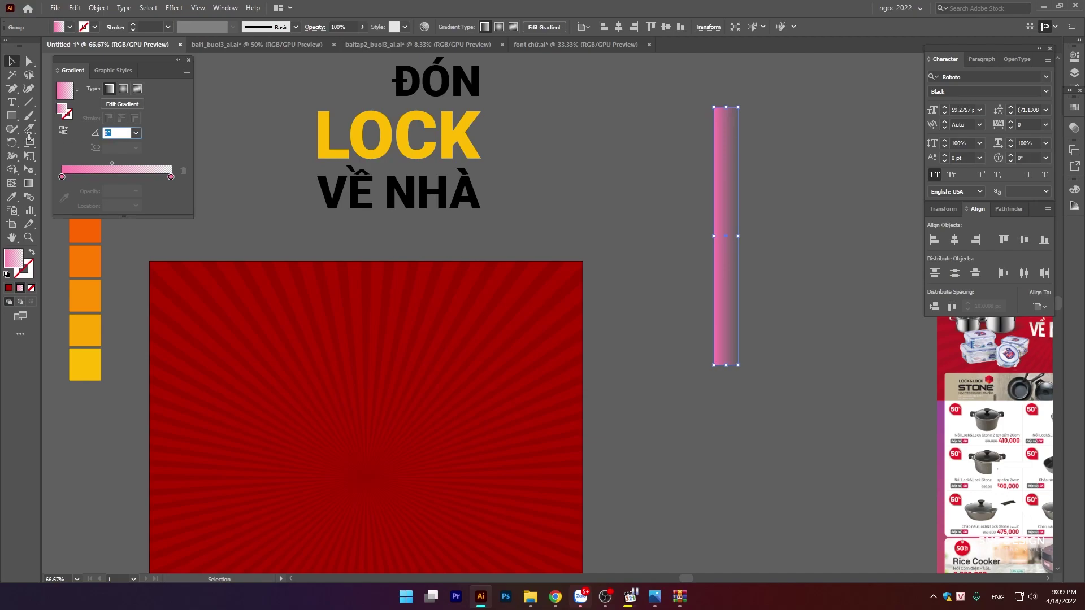
type("90")
key("Return")
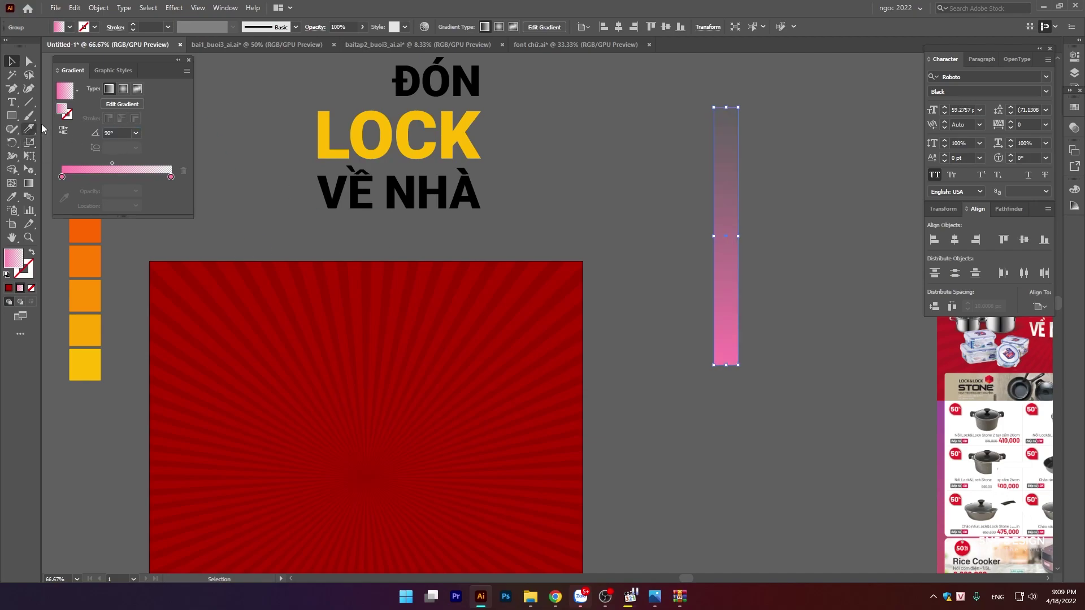
left_click(64, 131)
left_click(845, 247)
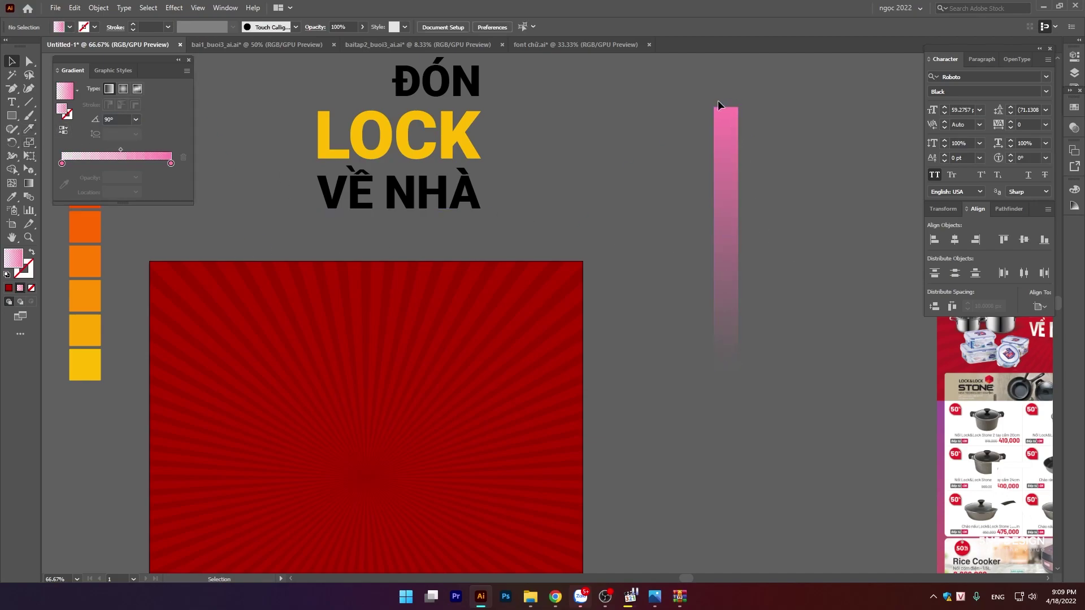
Step: Select the red sunburst square
scroll(530, 345, "down", 2)
scroll(530, 345, "right", 3)
scroll(726, 303, "up", 5)
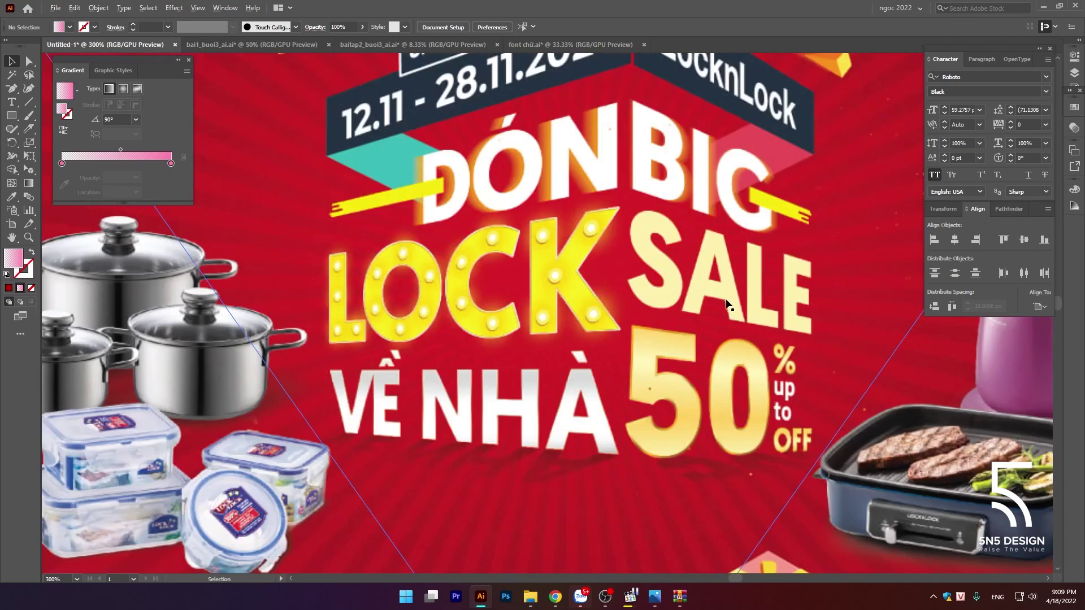
scroll(591, 280, "down", 3)
scroll(598, 268, "down", 2)
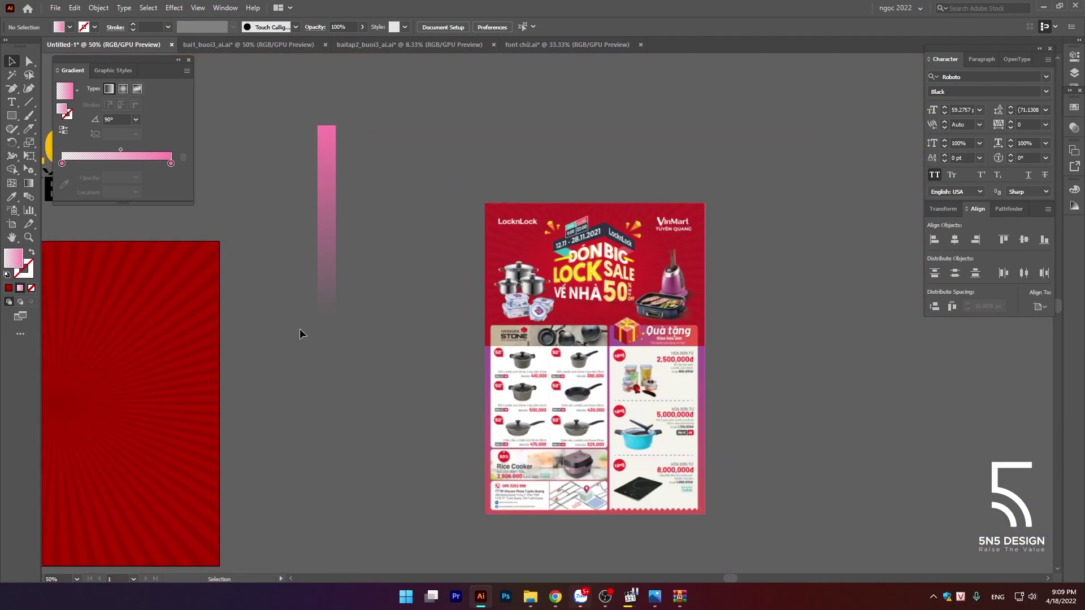
scroll(301, 335, "up", 3)
left_click(629, 209)
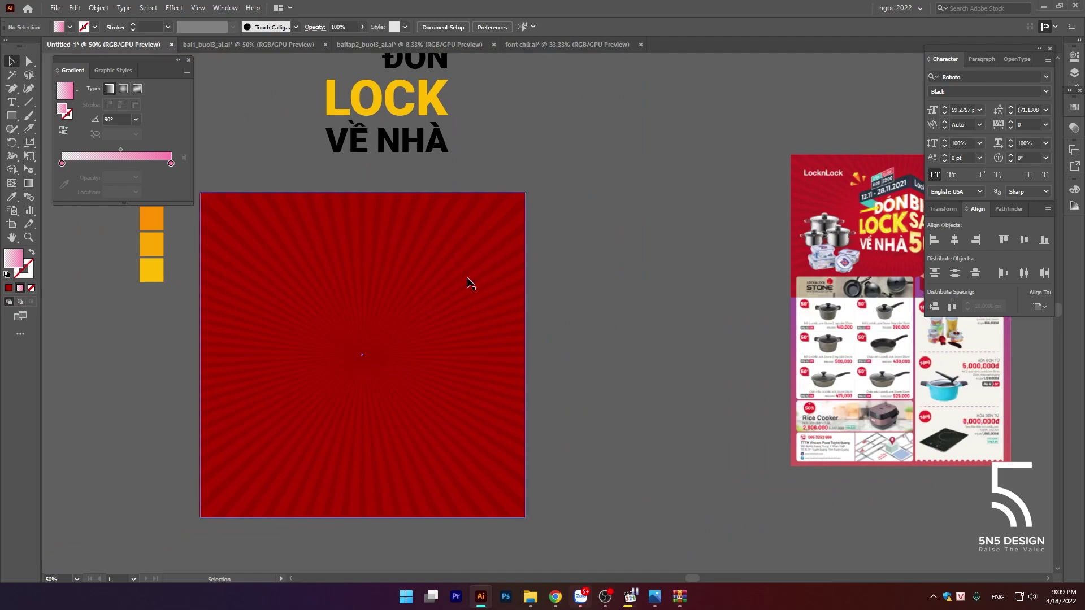
left_click(471, 284)
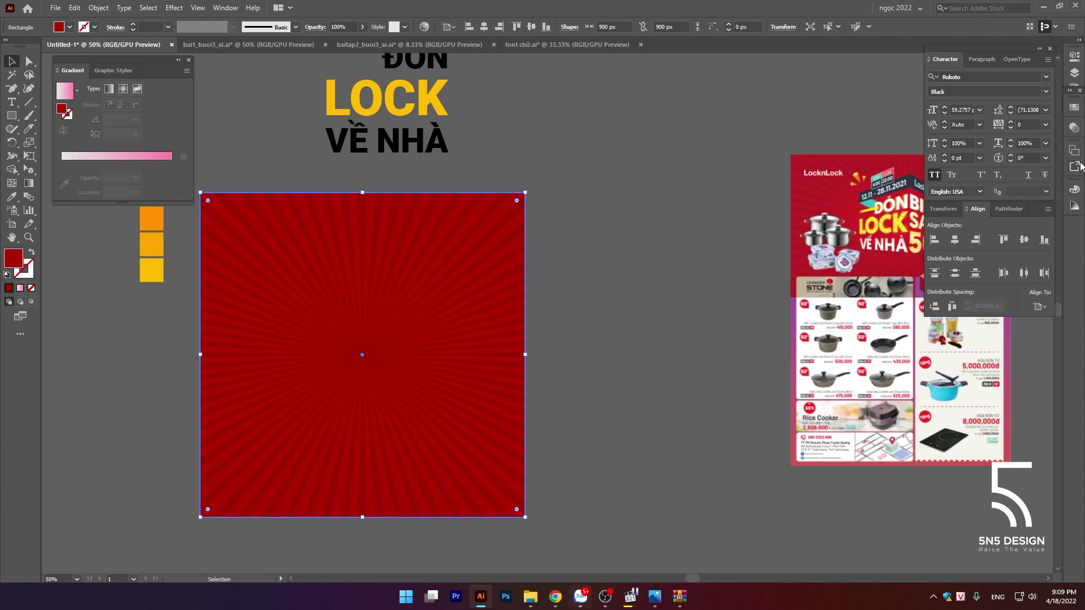
Step: Add an opacity mask with Clip turned off and enter mask editing
left_click(1074, 128)
left_click(1035, 142)
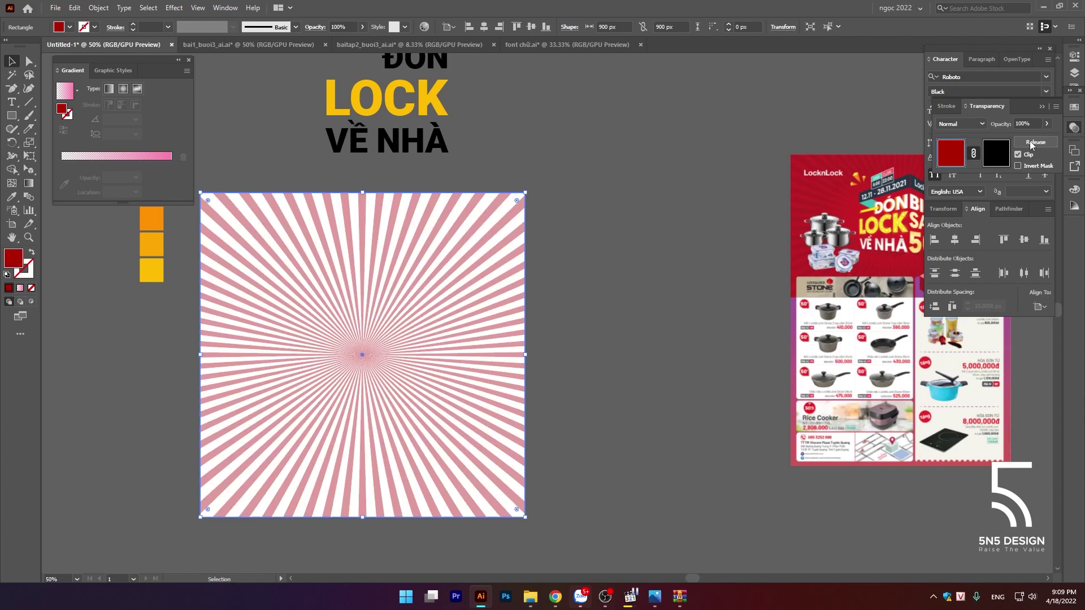
left_click(1017, 155)
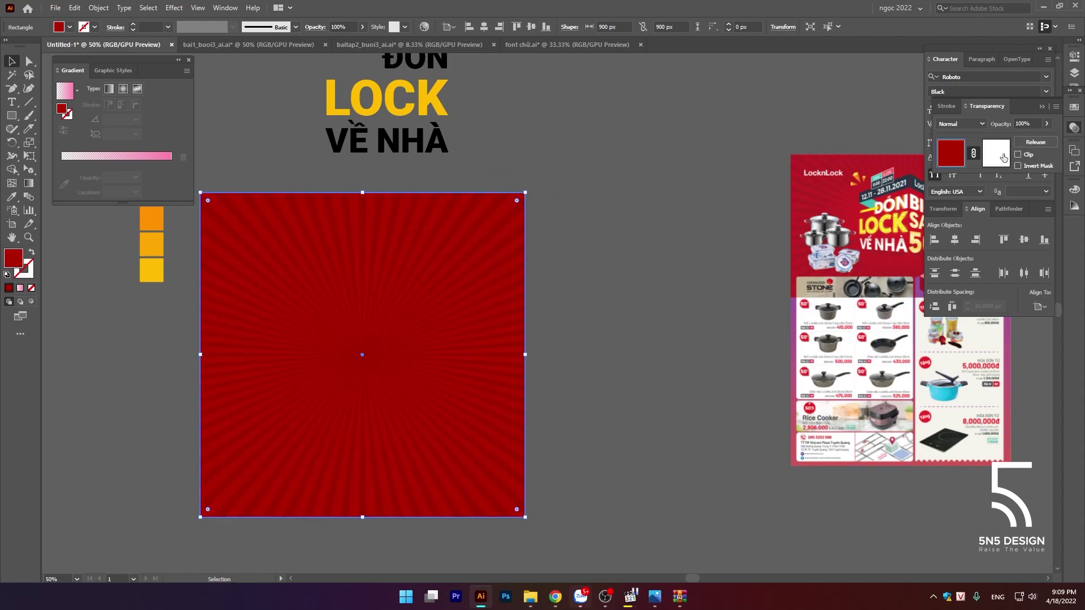
left_click(1001, 158)
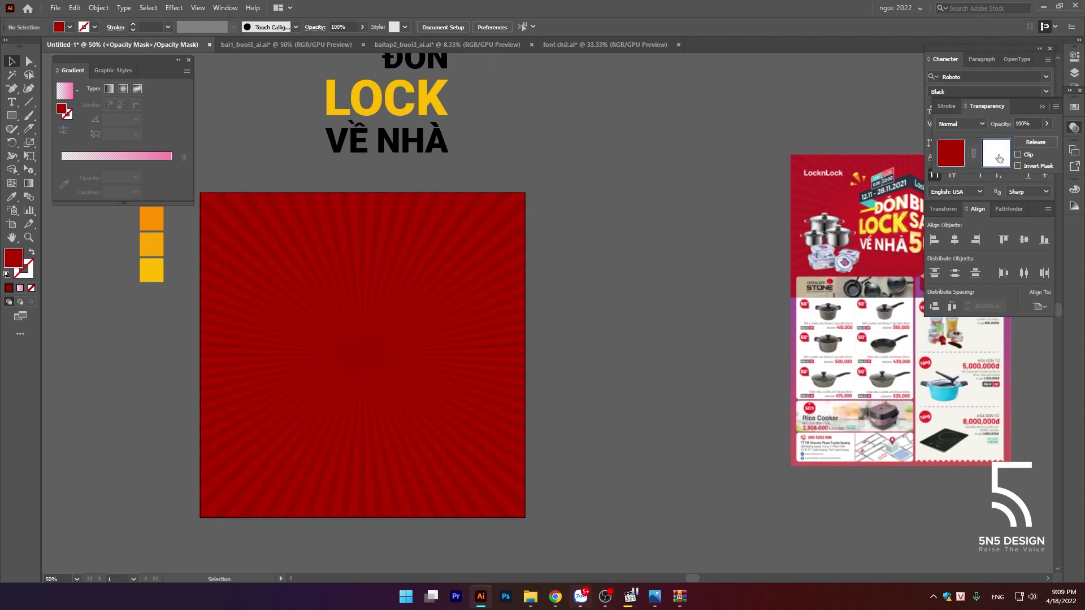
Step: Draw a rectangle covering the square inside the opacity mask
right_click(11, 115)
left_click(49, 142)
scroll(266, 201, "down", 2)
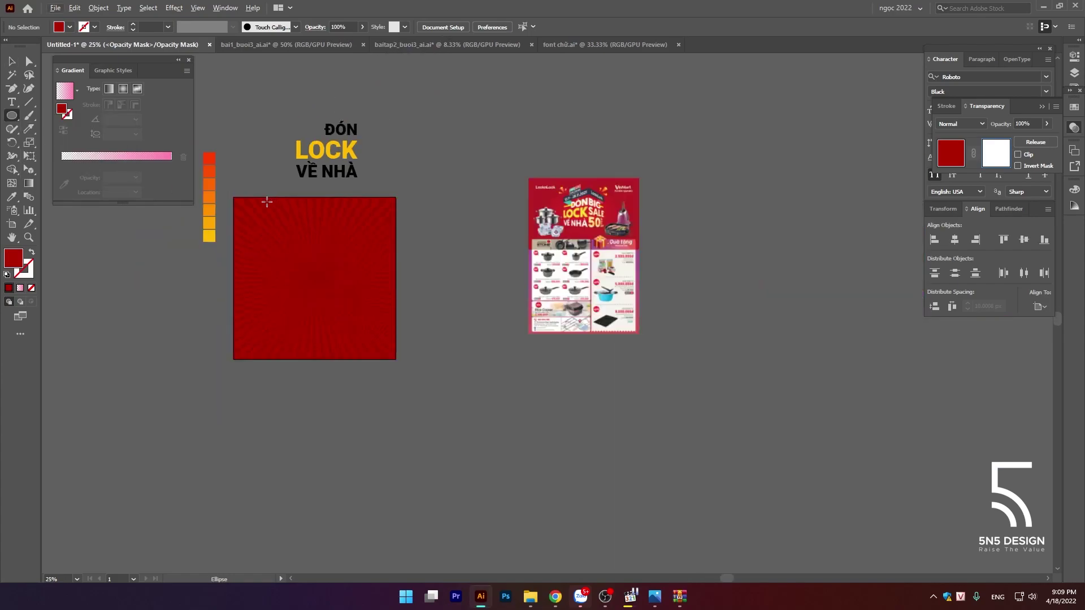
right_click(12, 115)
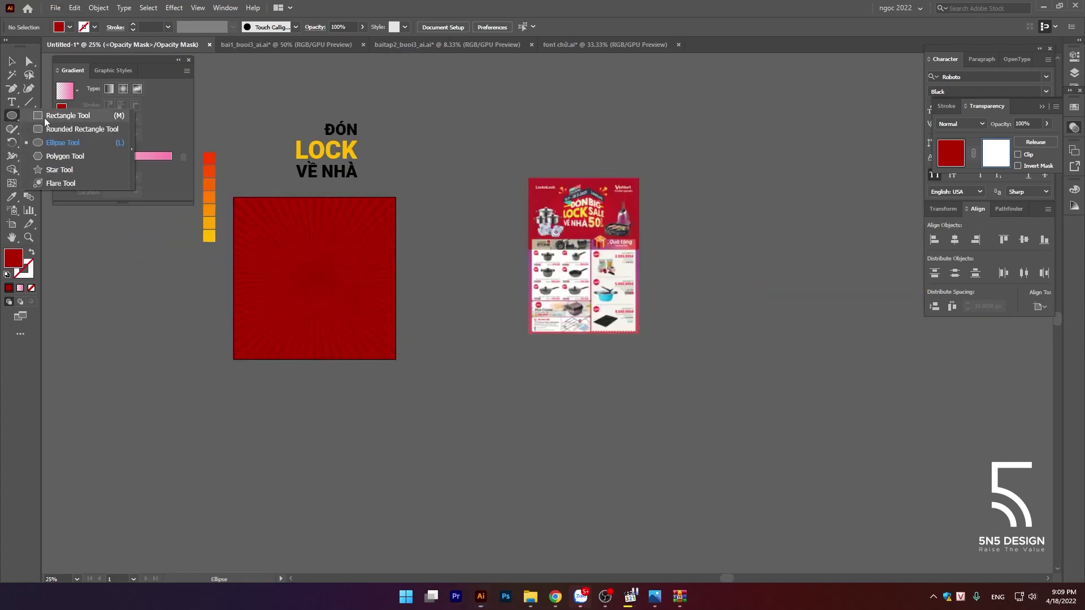
left_click(56, 117)
left_click_drag(220, 186, 404, 368)
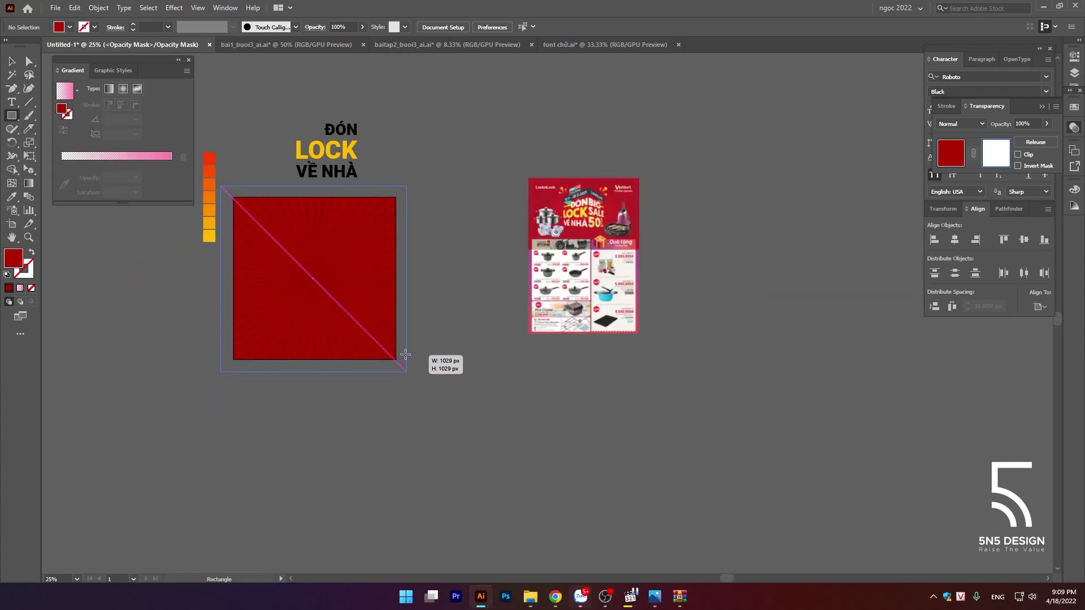
key("v")
scroll(416, 271, "up", 2)
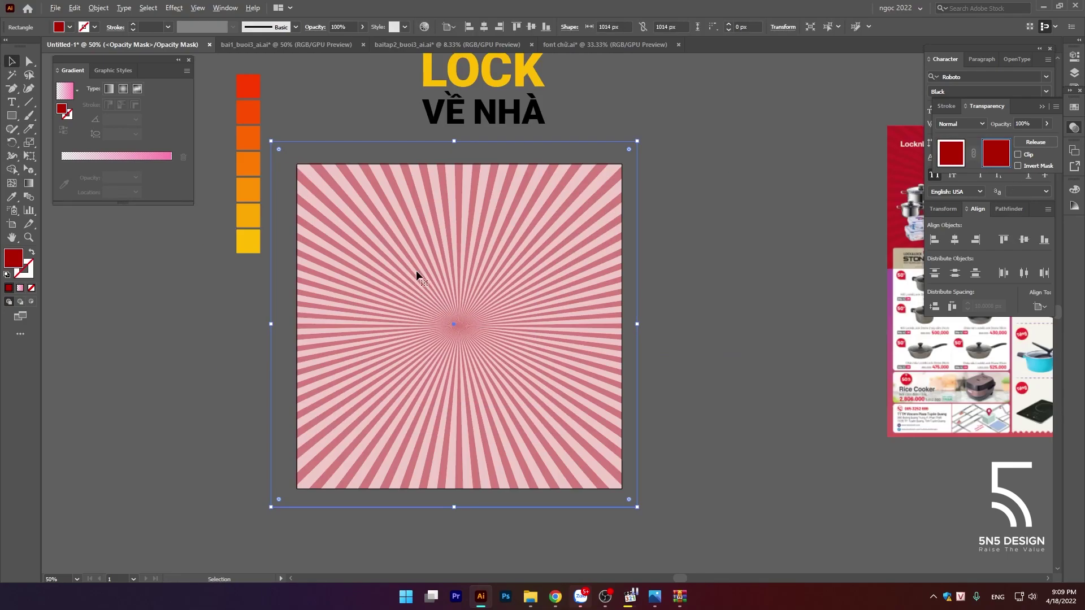
Step: Fill it with a reversed radial White, Black gradient enlarged past the rectangle
left_click(76, 91)
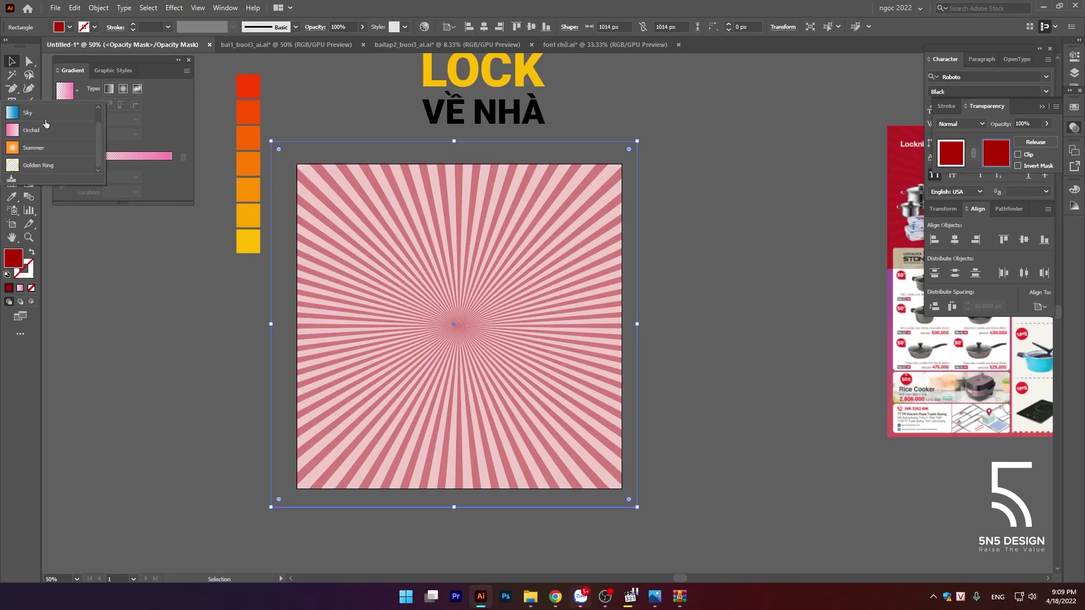
left_click(41, 116)
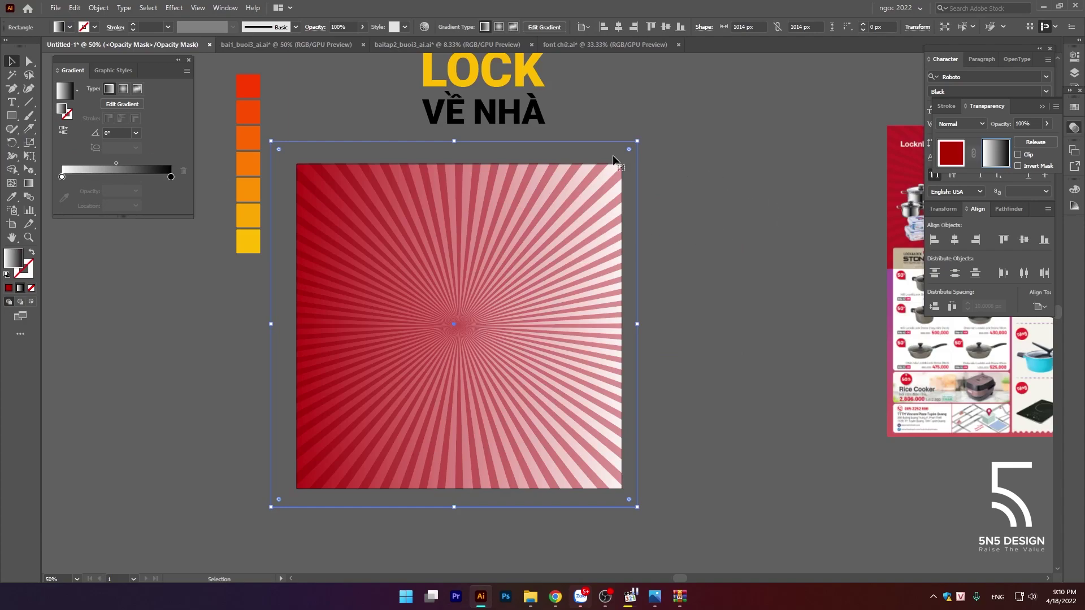
left_click(124, 89)
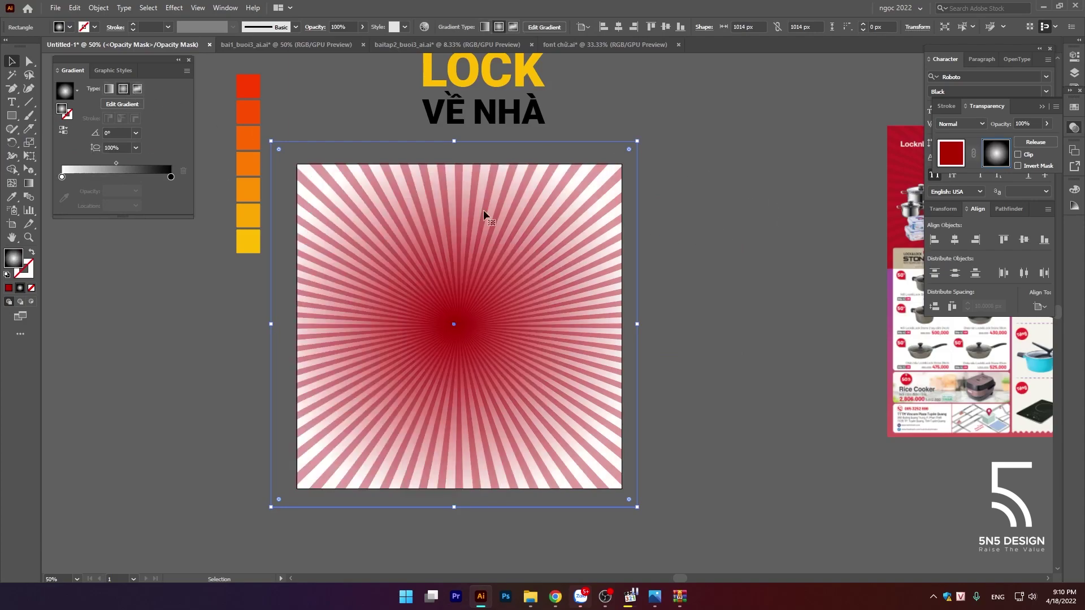
left_click(63, 133)
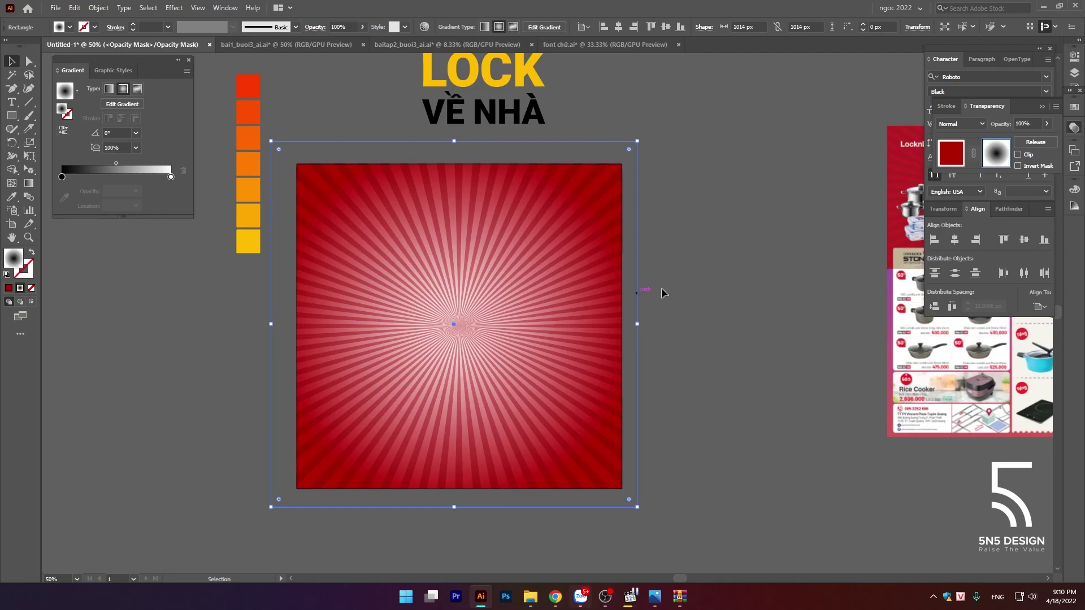
key("g")
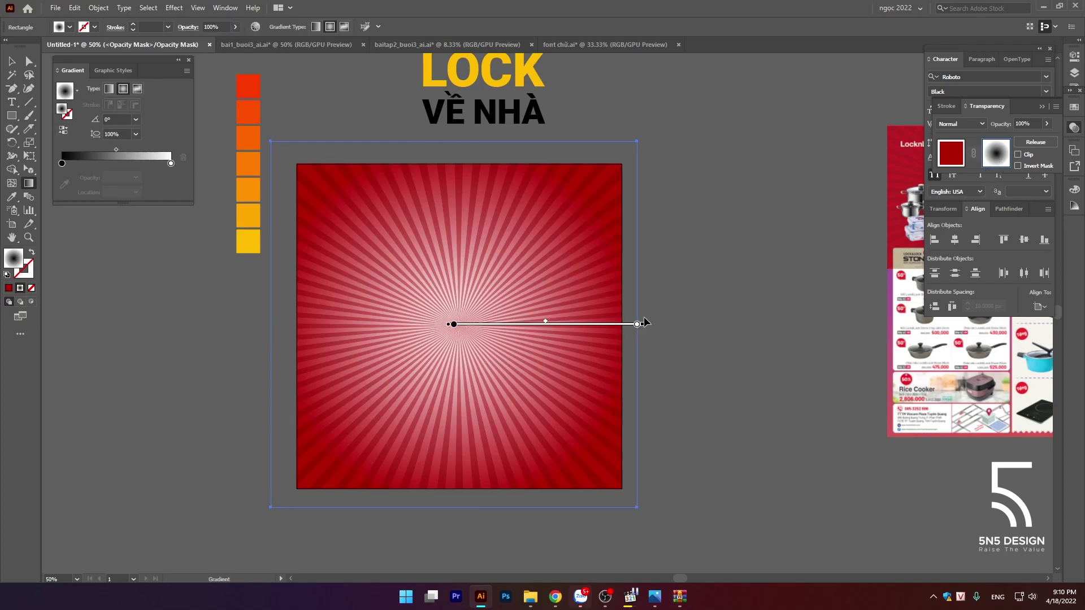
left_click_drag(639, 325, 751, 325)
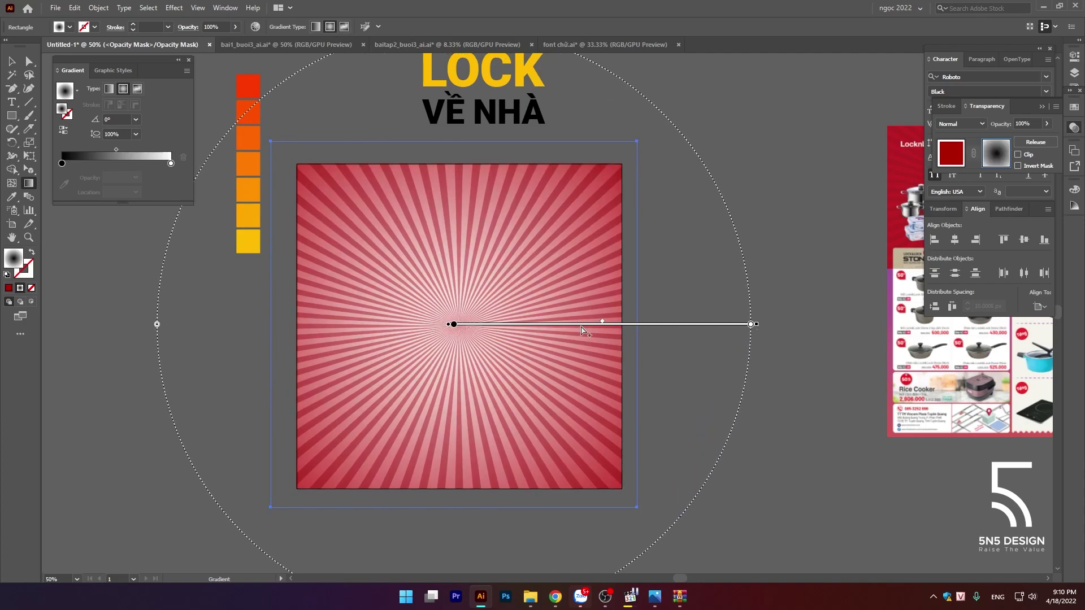
left_click_drag(602, 321, 561, 321)
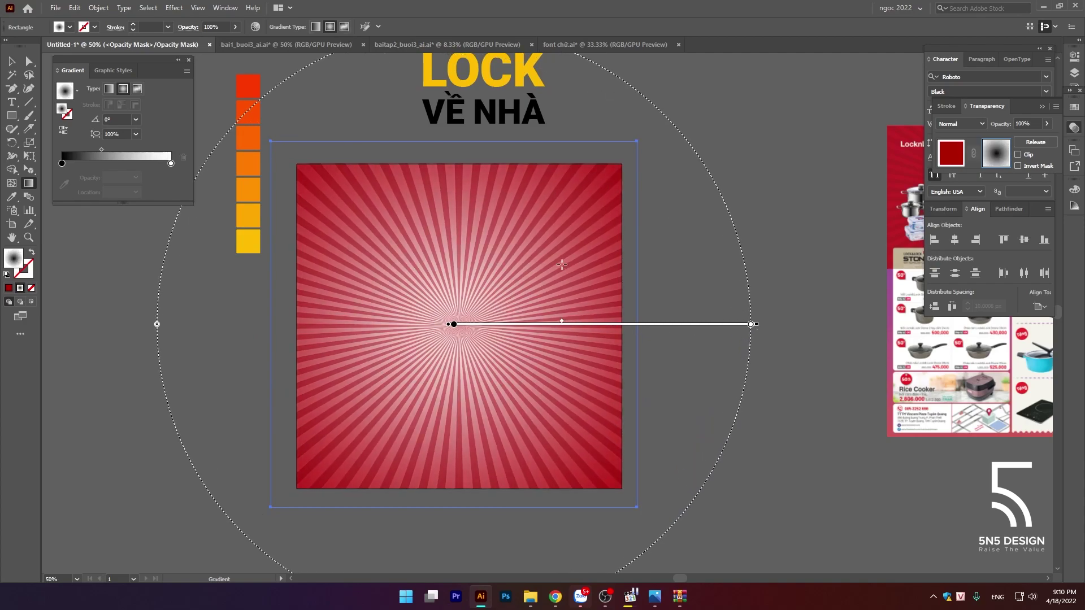
key("v")
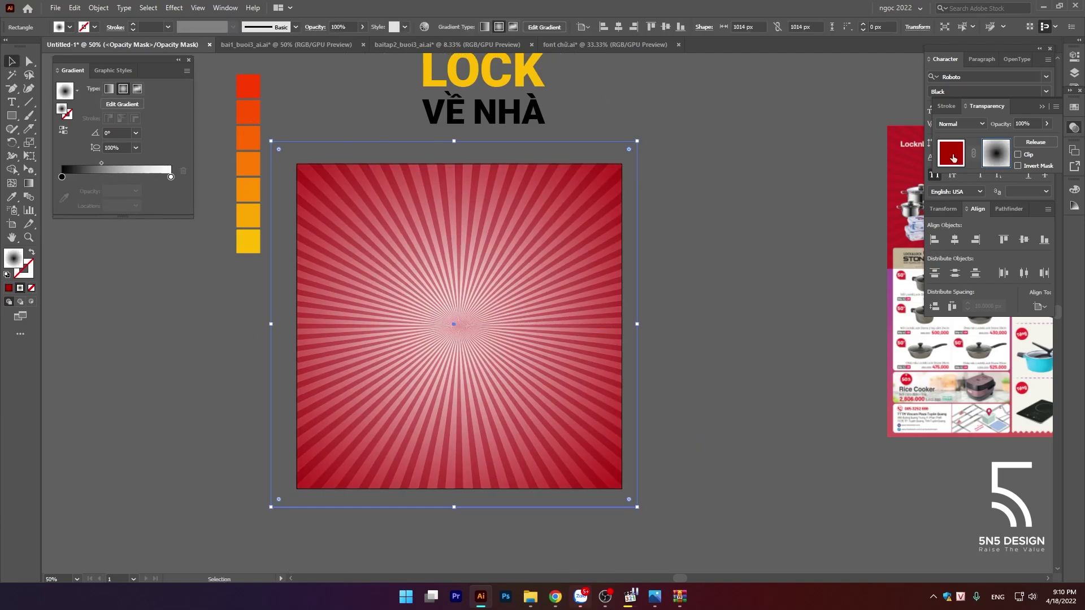
Step: Leave mask editing, undoing an accidental move of the sunburst artwork
left_click(953, 158)
left_click(705, 188)
left_click_drag(479, 206, 689, 223)
key("ctrl+z")
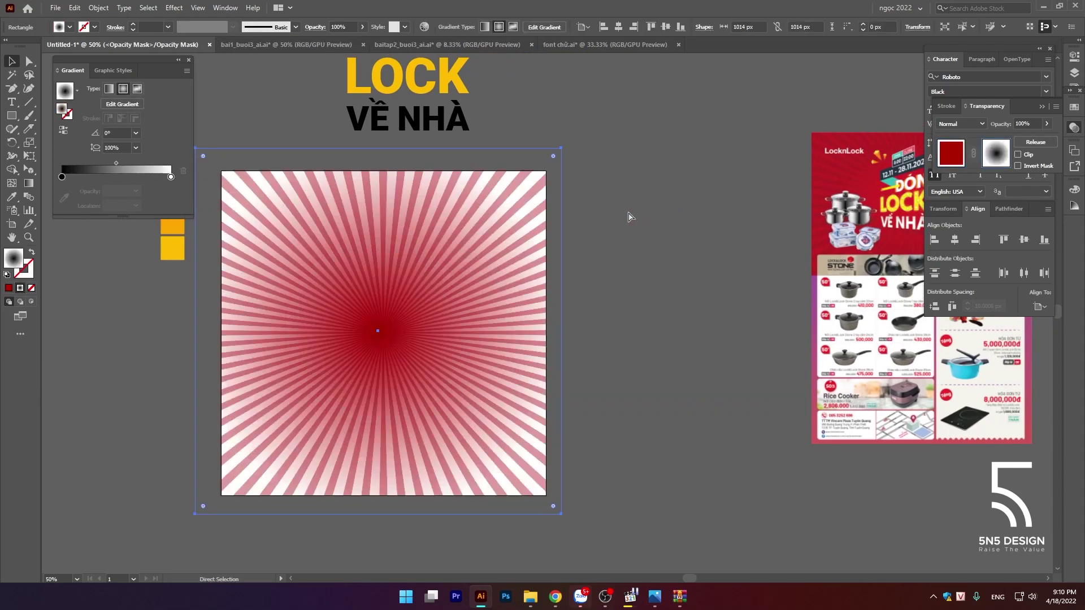
key("ctrl+z")
left_click(951, 153)
Step: Step back to an earlier mask state, undoing an accidental move of the sunburst
left_click(706, 186)
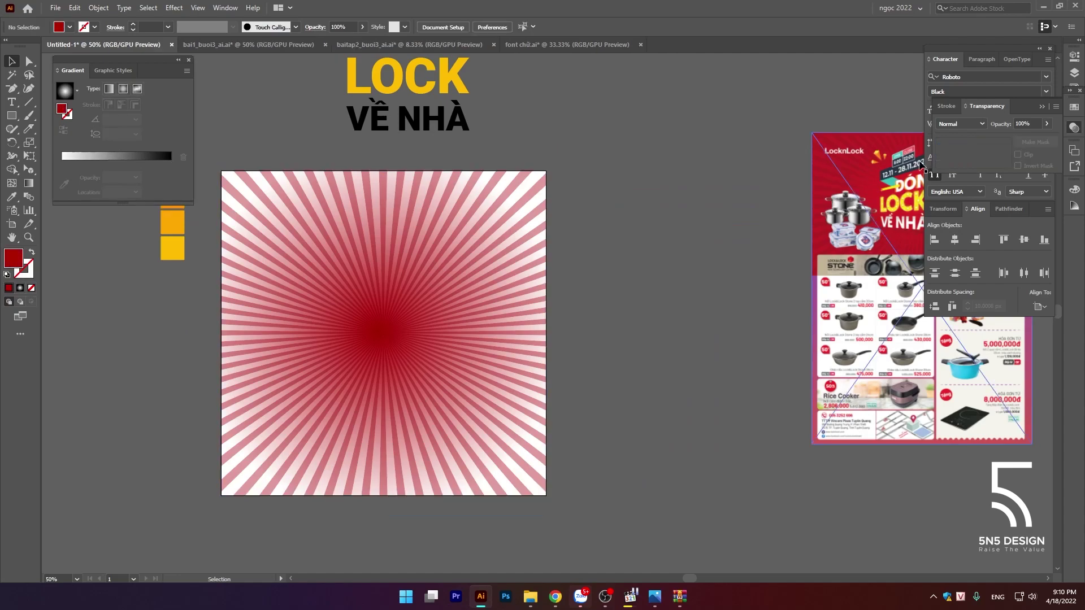
key("ctrl+z")
key("ctrl+z")
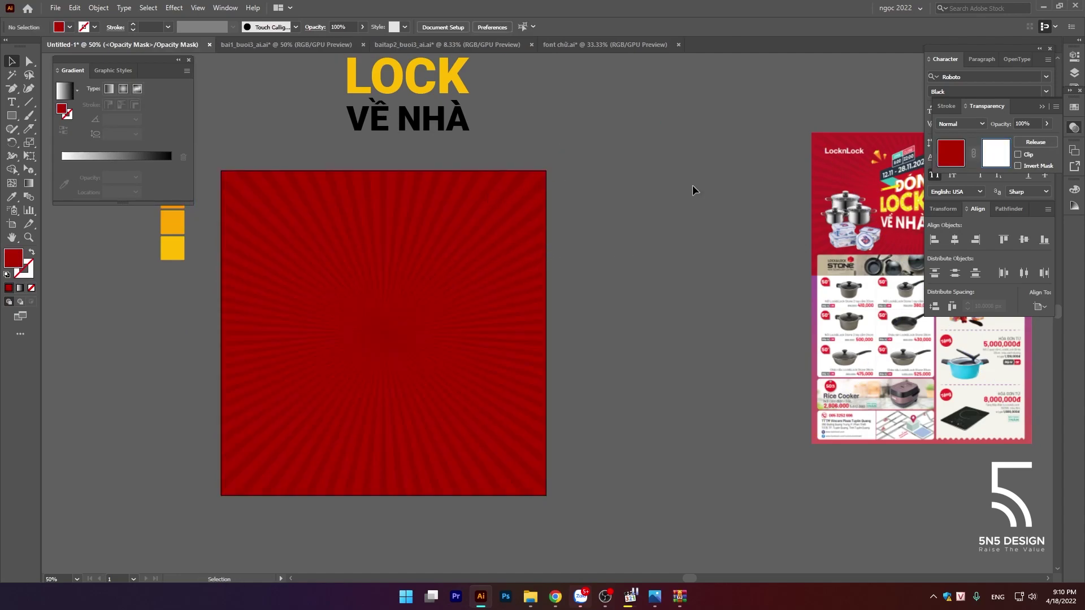
left_click(947, 163)
left_click_drag(486, 186, 713, 182)
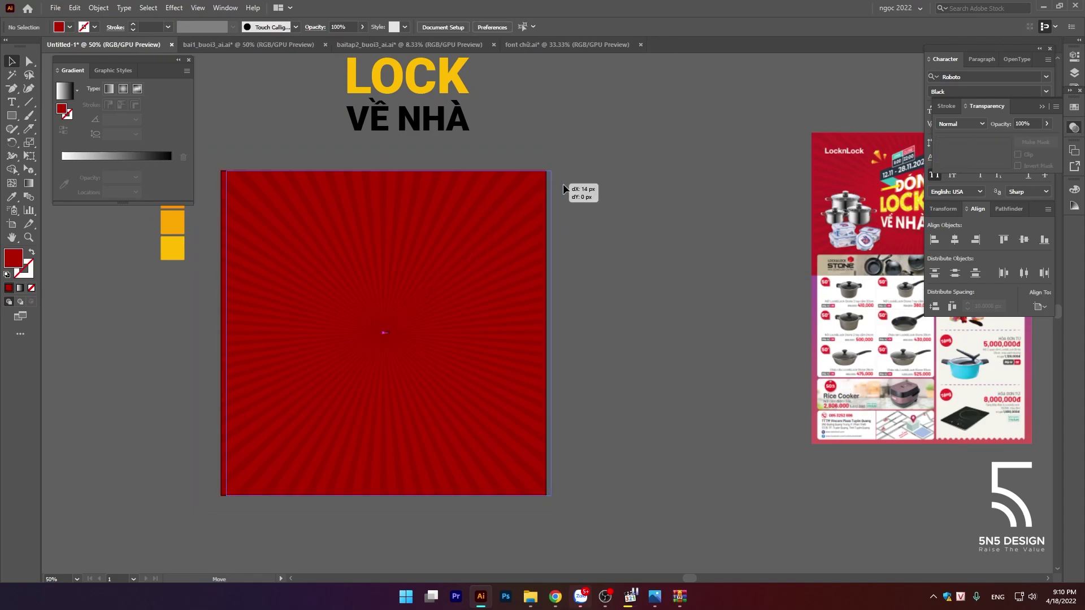
key("ctrl+z")
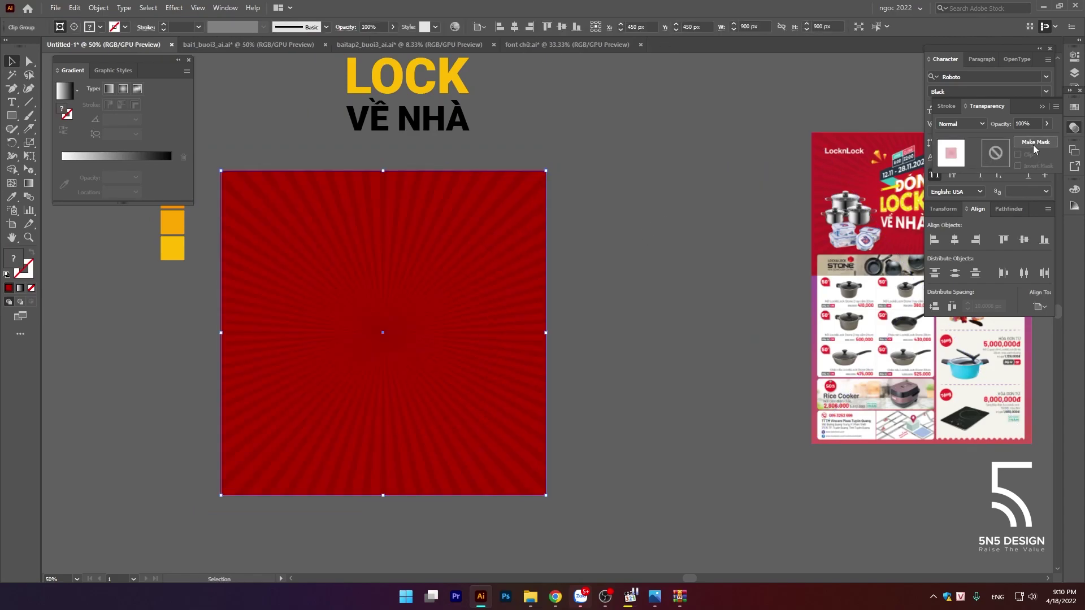
Step: Create a new unclipped opacity mask and draw a rectangle covering the red square
left_click(1036, 142)
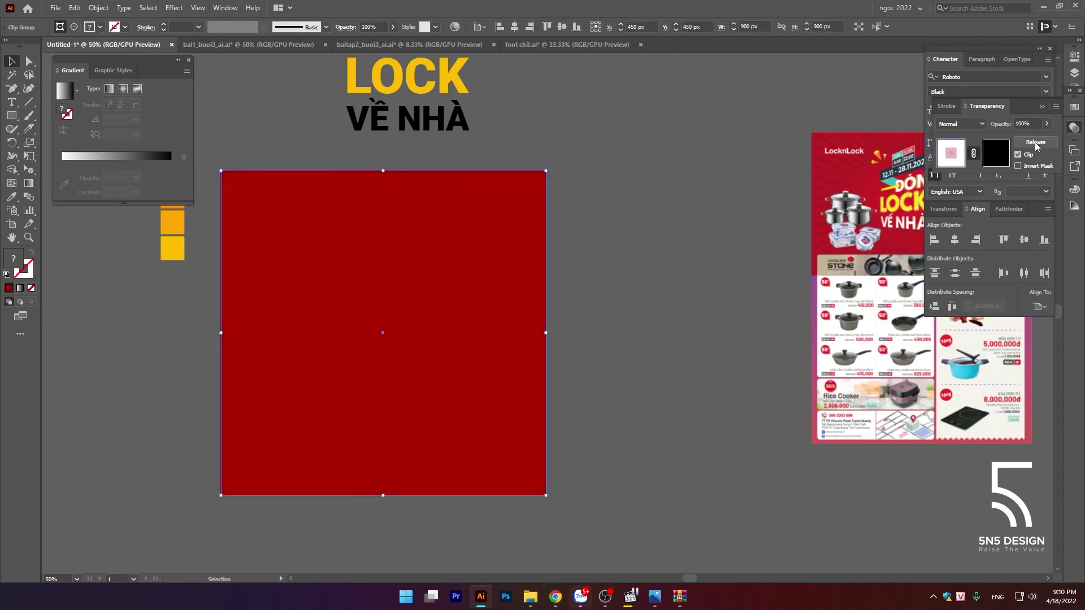
left_click(998, 154)
left_click(1019, 155)
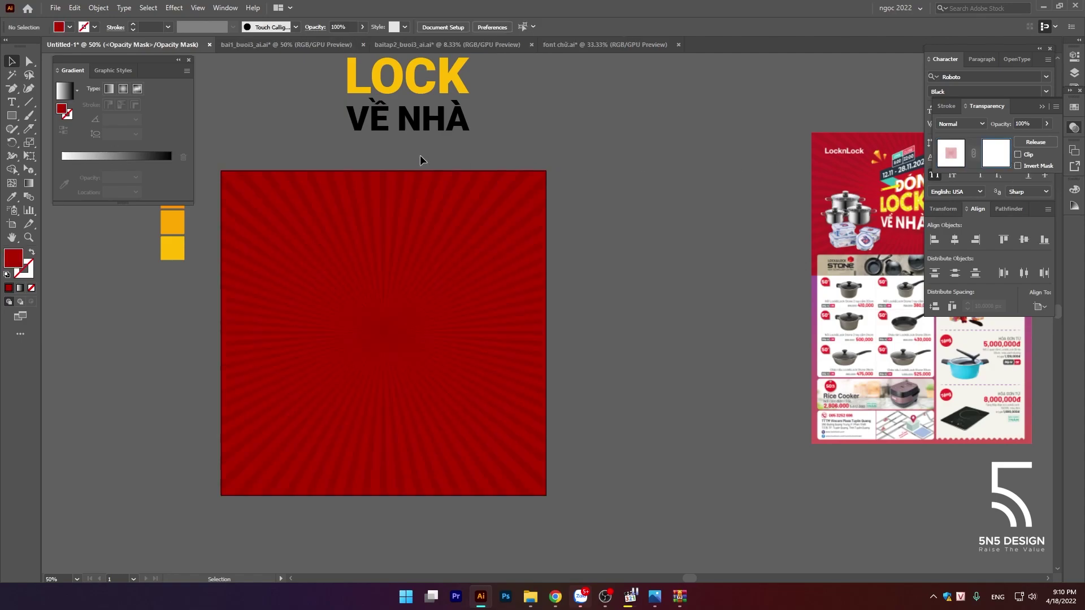
left_click_drag(344, 220, 436, 185)
left_click(11, 117)
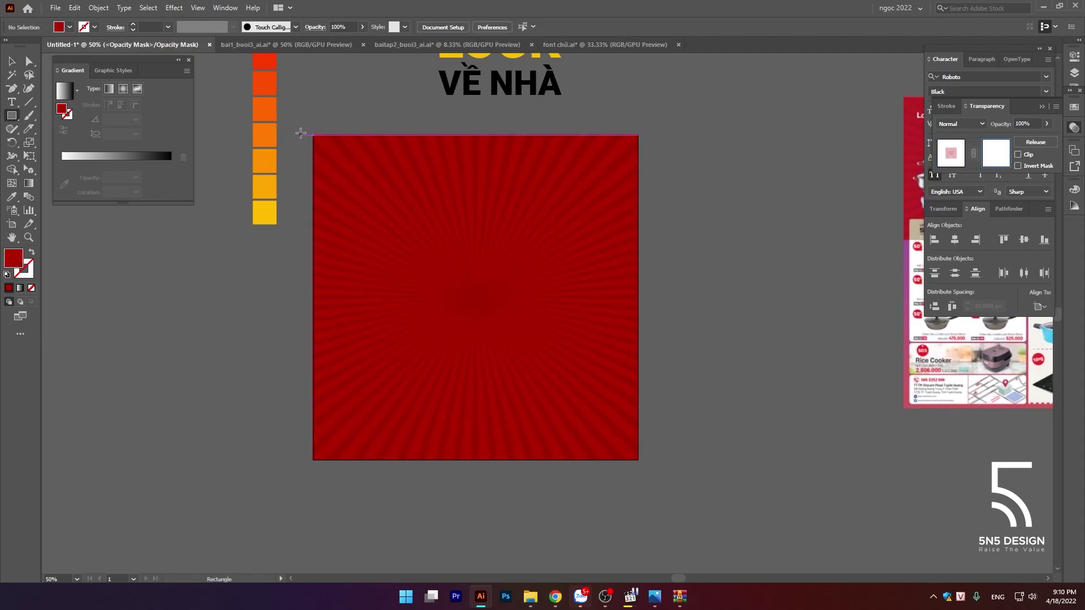
left_click_drag(307, 130, 643, 465)
Step: Fill the mask with a reversed radial White, Black gradient enlarged well beyond the square
left_click(78, 92)
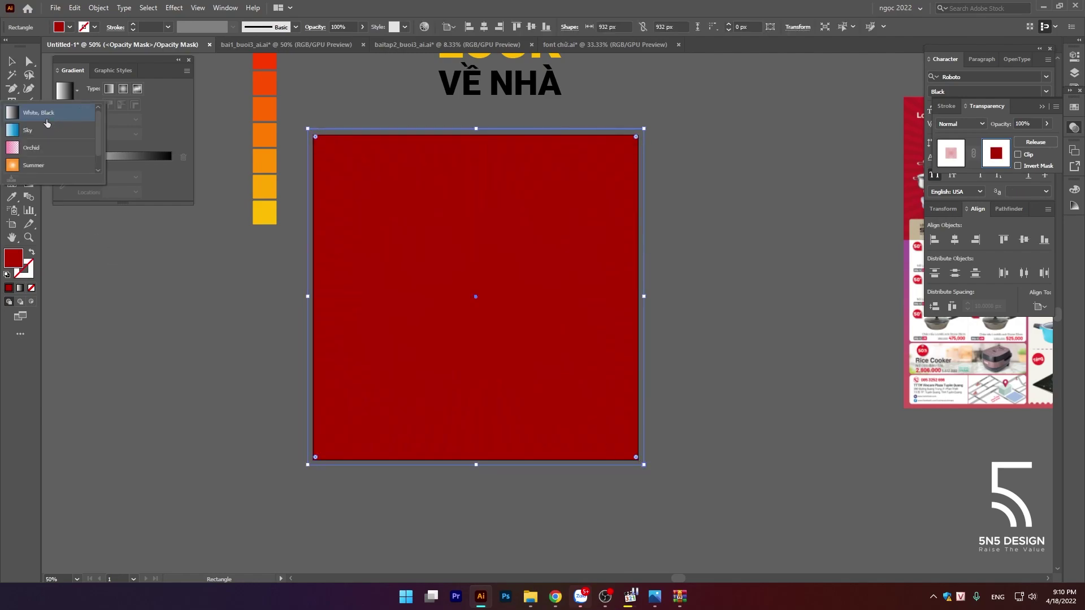
left_click(113, 106)
left_click(123, 89)
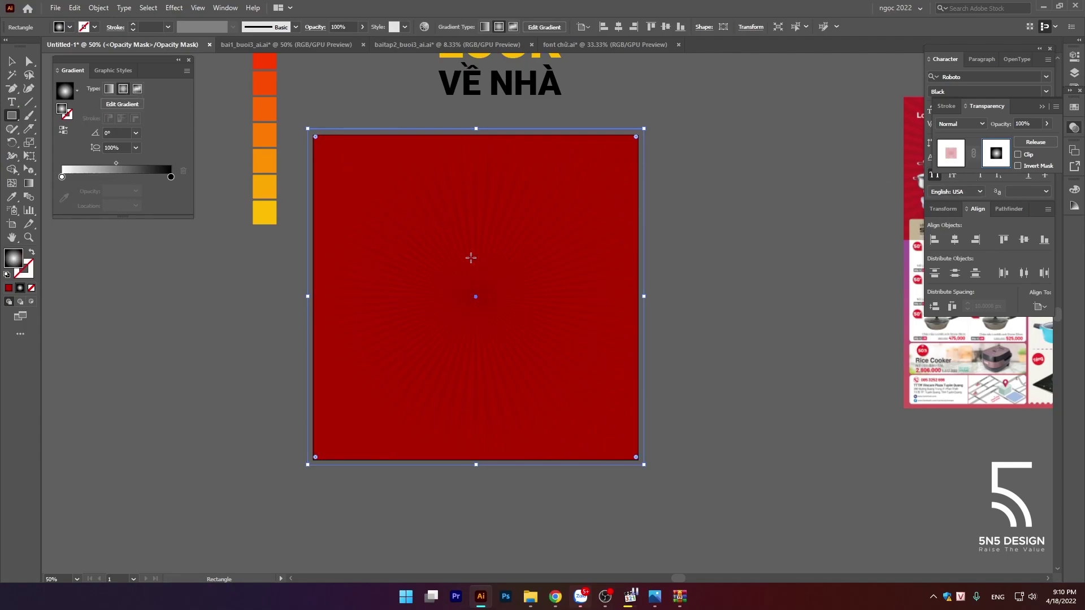
left_click(63, 129)
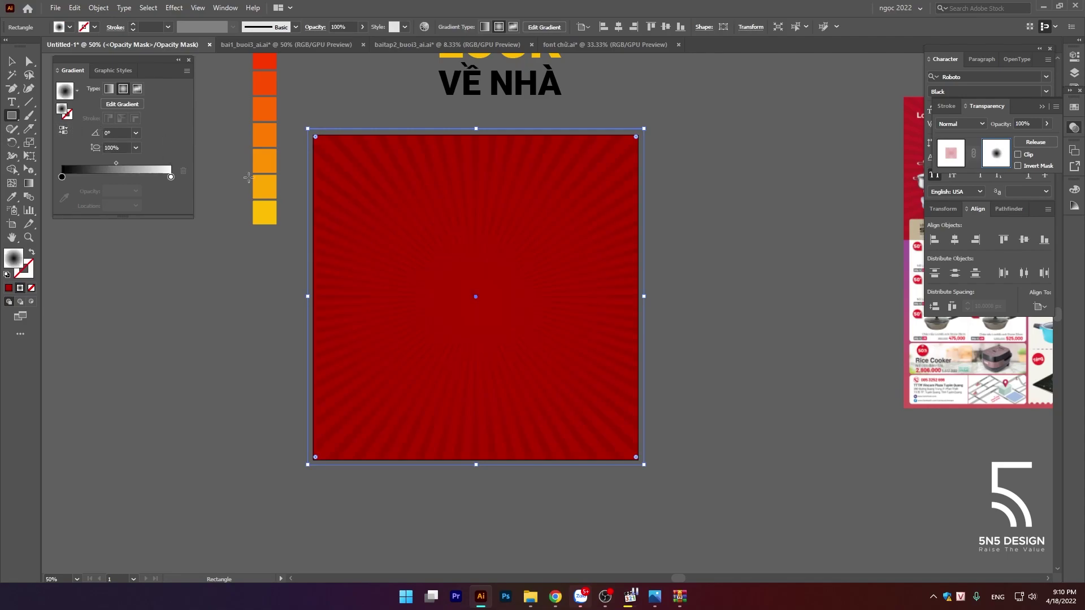
key("g")
left_click_drag(561, 297, 570, 297)
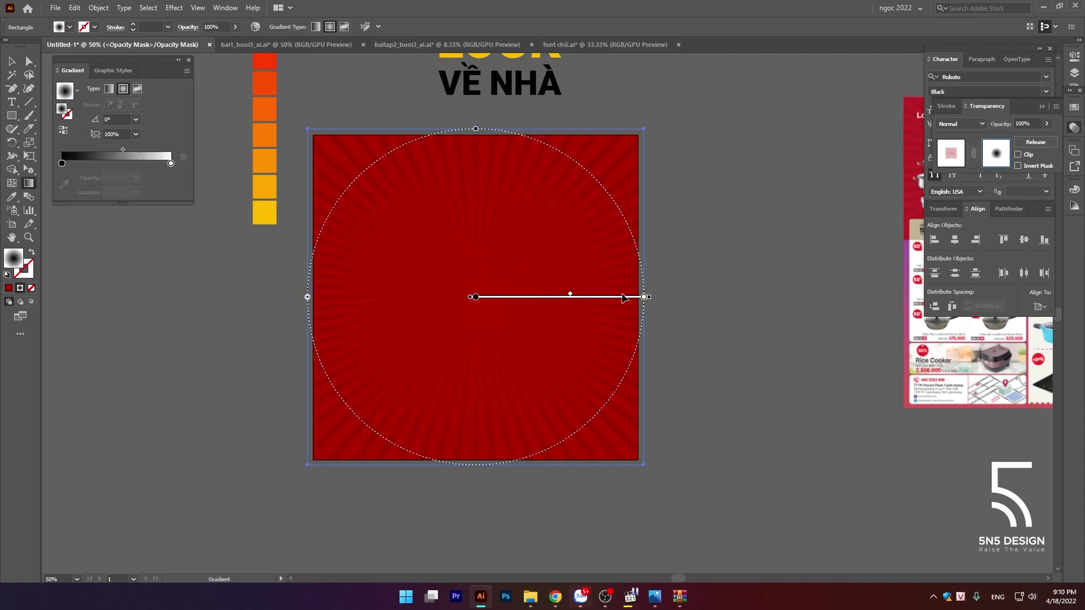
left_click_drag(647, 299, 773, 305)
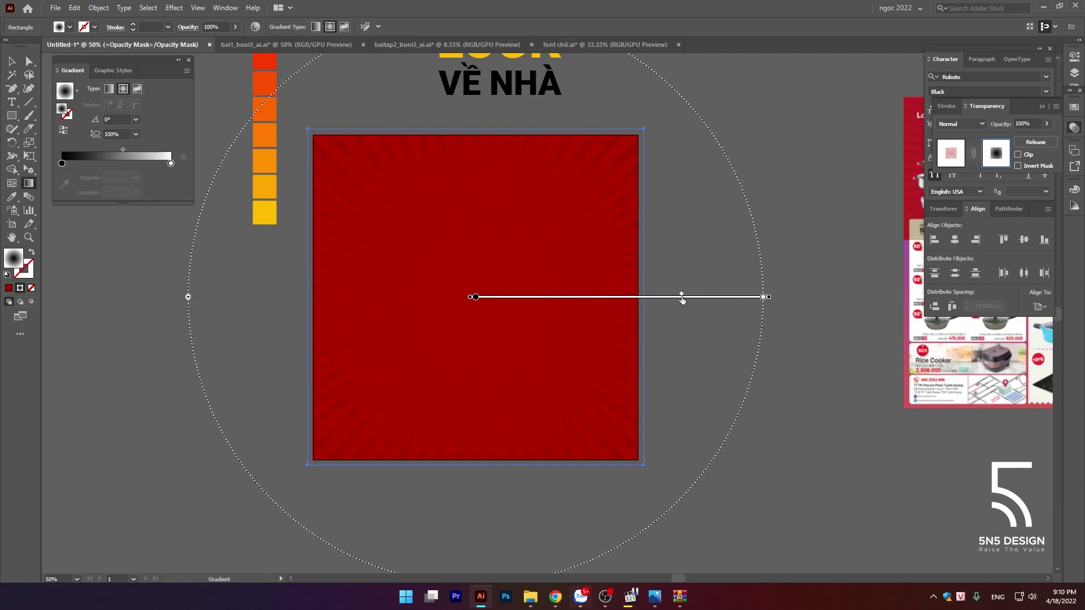
left_click(950, 153)
Step: Compare the masked sunburst square against the reference flyer's background rays
key("v")
left_click(724, 183)
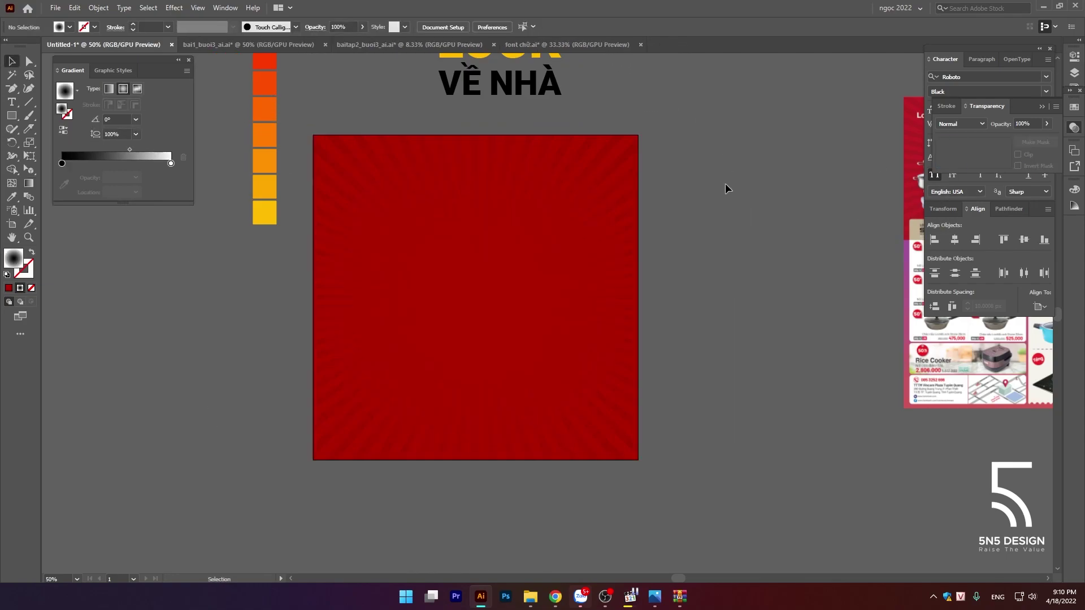
left_click_drag(707, 183, 603, 177)
scroll(602, 176, "up", 5)
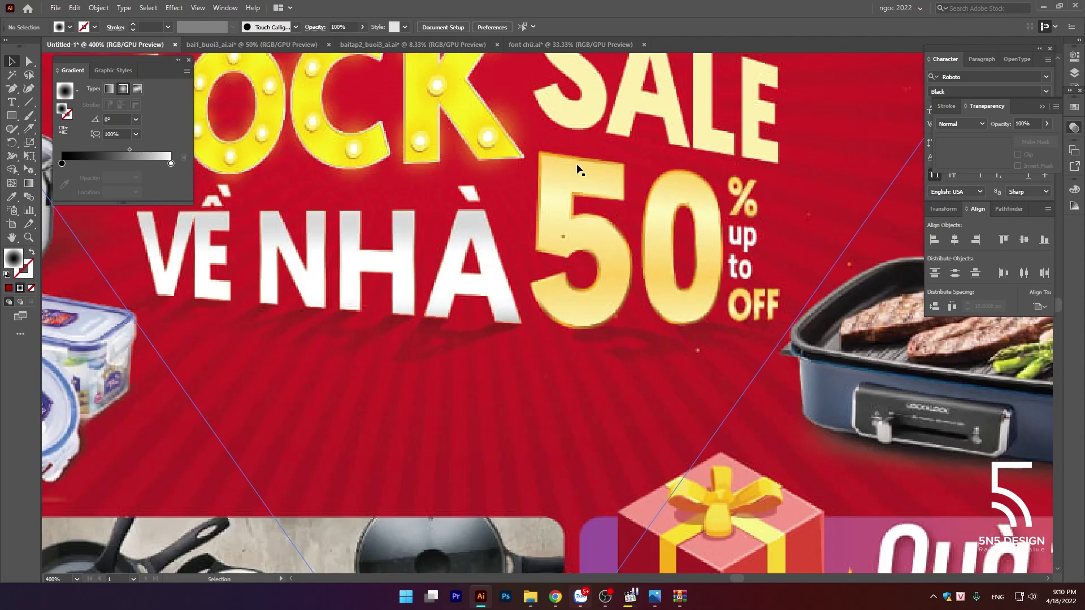
scroll(511, 106, "down", 5)
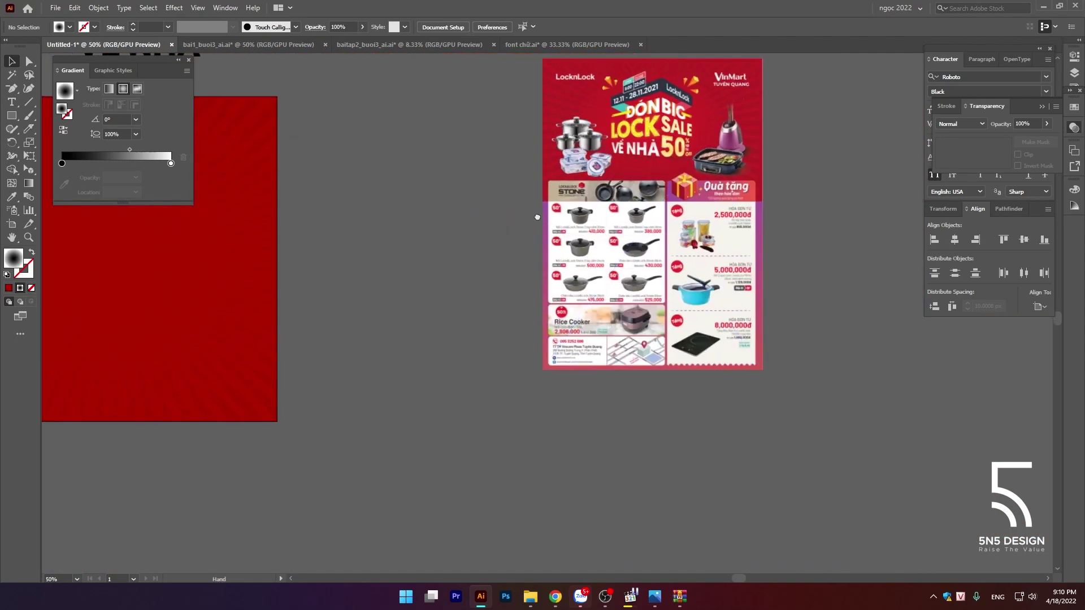
scroll(697, 230, "up", 2)
left_click(511, 244)
left_click(776, 268)
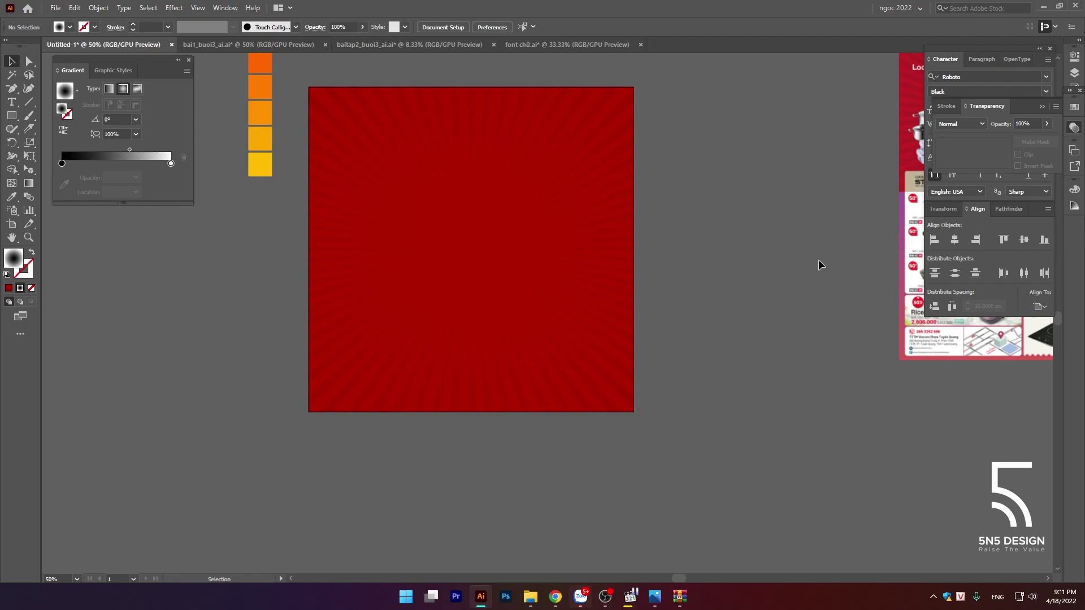
Step: Shift LOCK's yellow fill to a brighter hue
left_click_drag(615, 123, 601, 286)
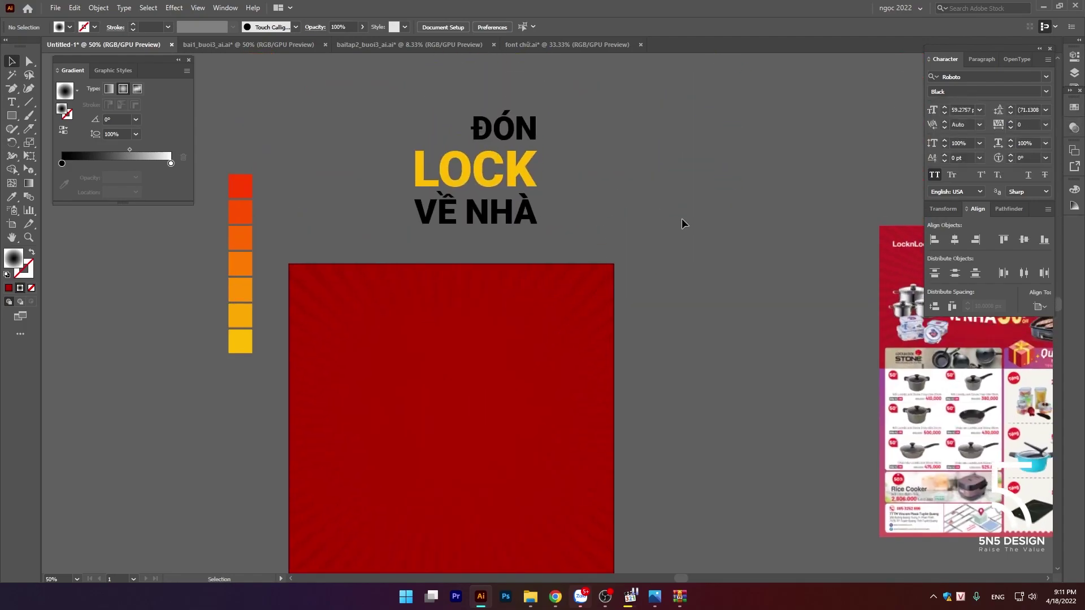
mouse_move(683, 225)
left_mouse_down()
mouse_move(530, 162)
mouse_move(691, 220)
left_mouse_up()
scroll(480, 197, "up", 1)
left_click(594, 206)
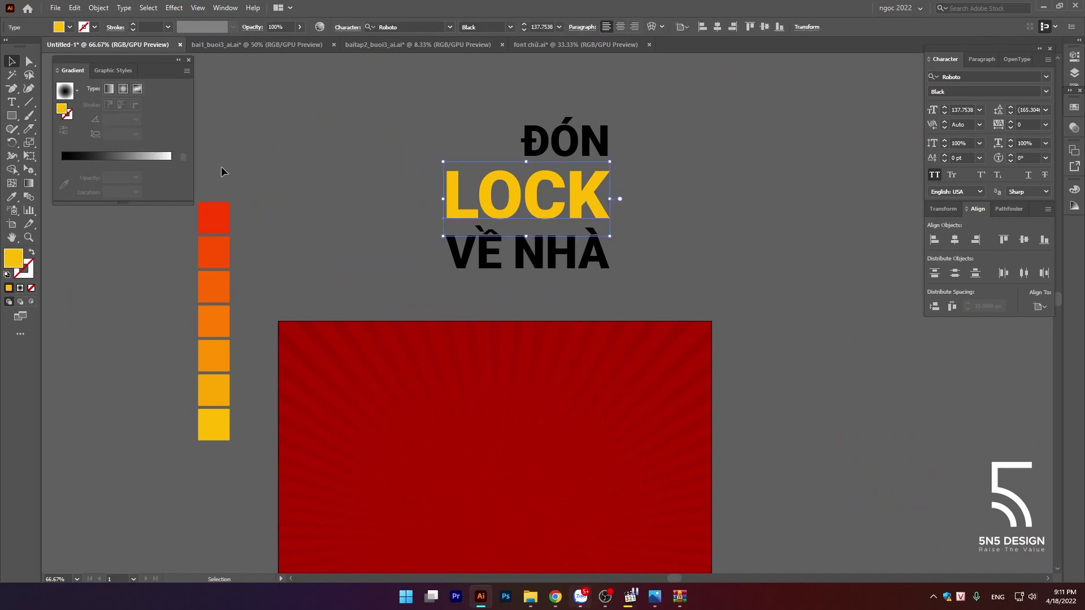
double_click(19, 262)
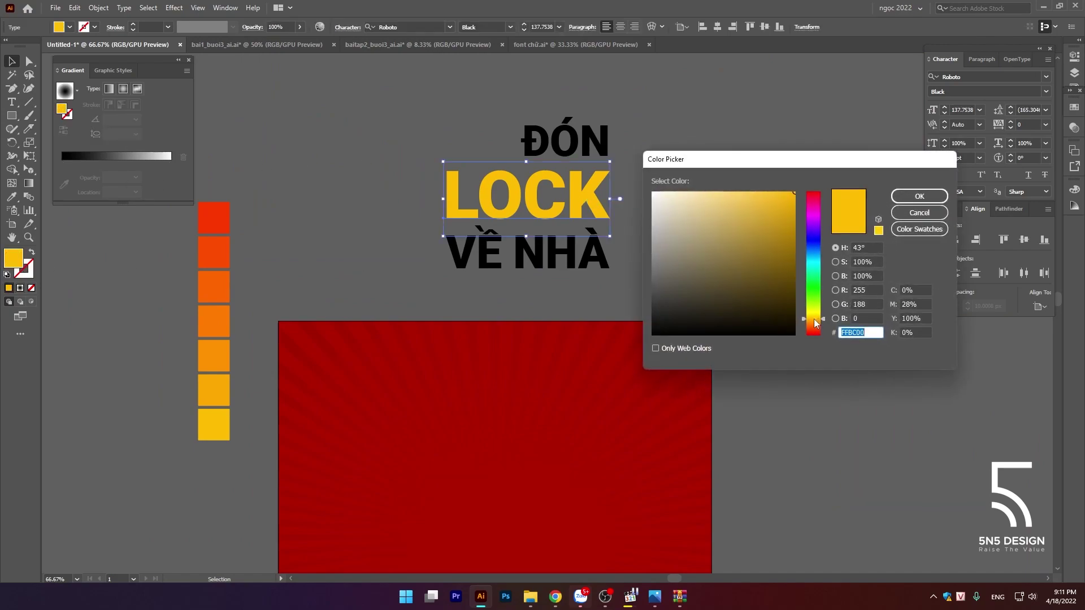
left_click_drag(816, 324, 813, 316)
left_click(919, 195)
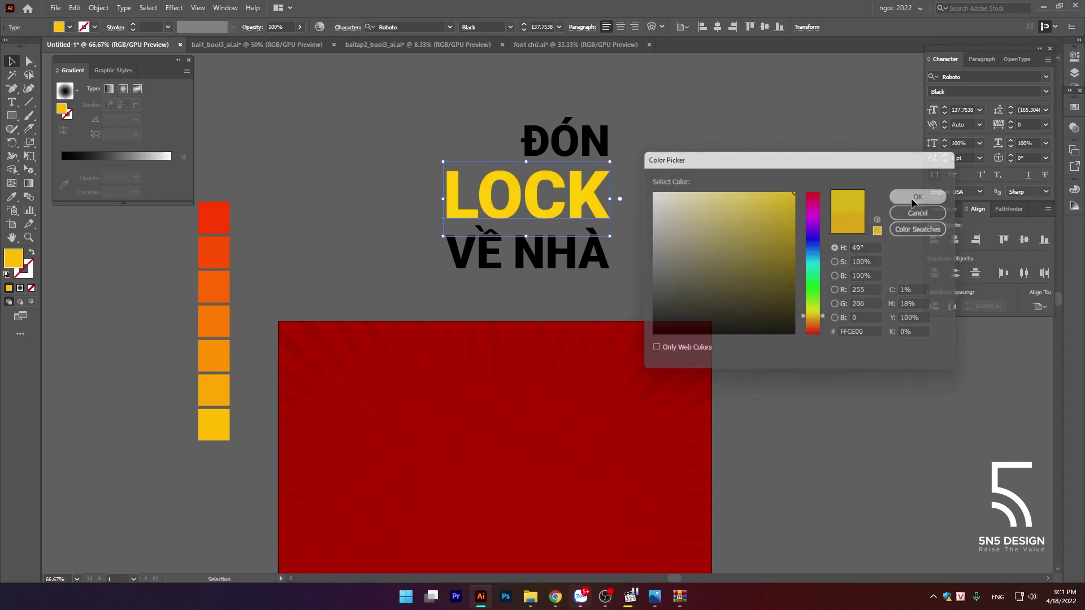
left_click(670, 221)
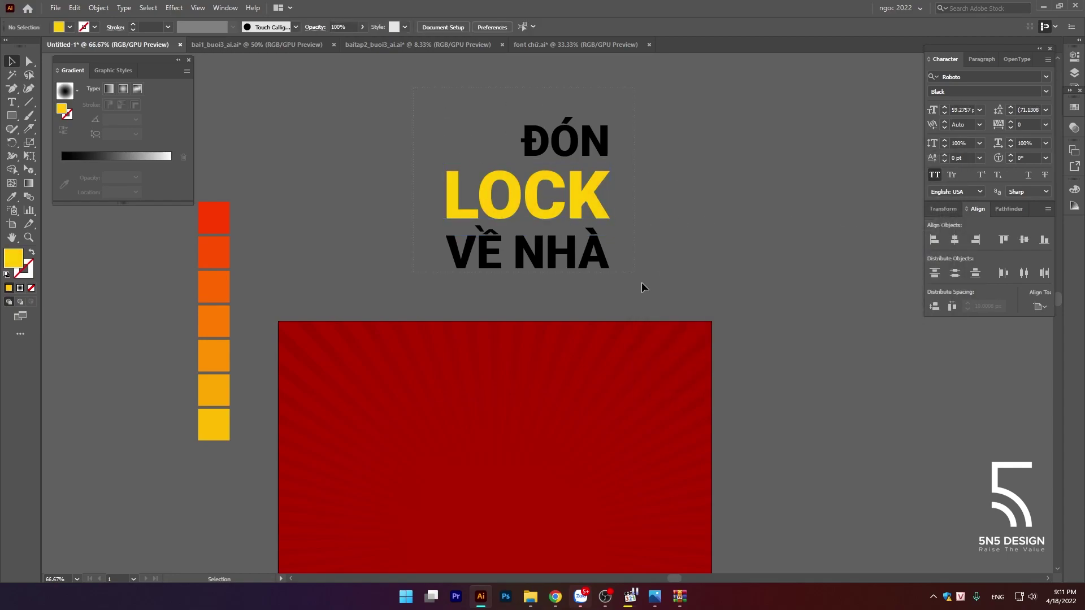
Step: Move the ĐÓN / LOCK / VỀ NHÀ headline into the upper middle of the red square
left_click(575, 192)
left_click_drag(575, 192, 507, 478)
mouse_move(796, 345)
left_mouse_down()
mouse_move(775, 211)
mouse_move(797, 352)
left_mouse_up()
key("ctrl+z")
key("a")
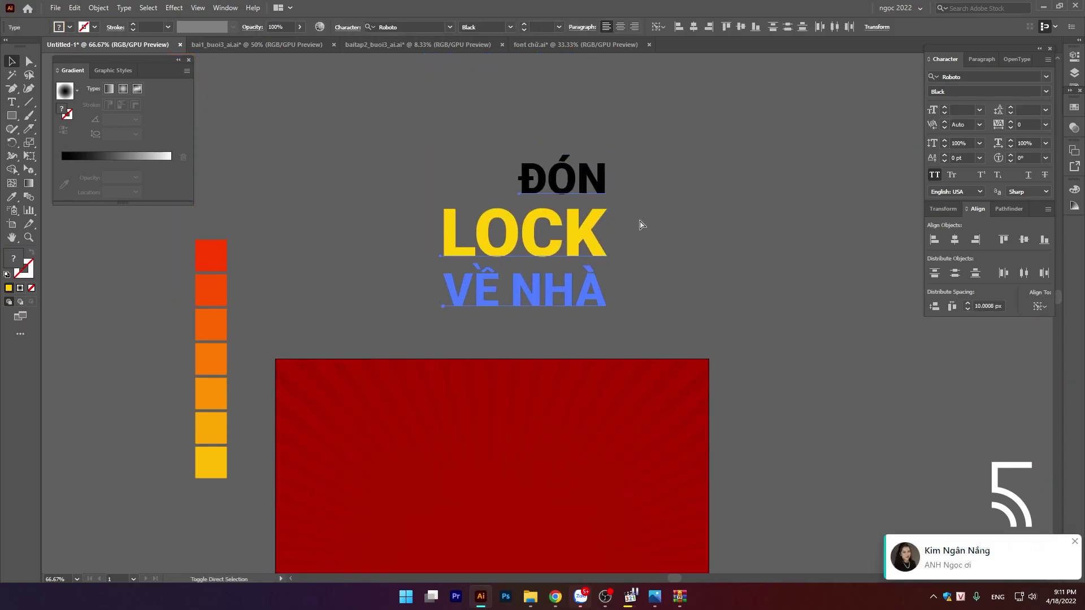
key("v")
key("ctrl+minus")
key("ctrl+minus")
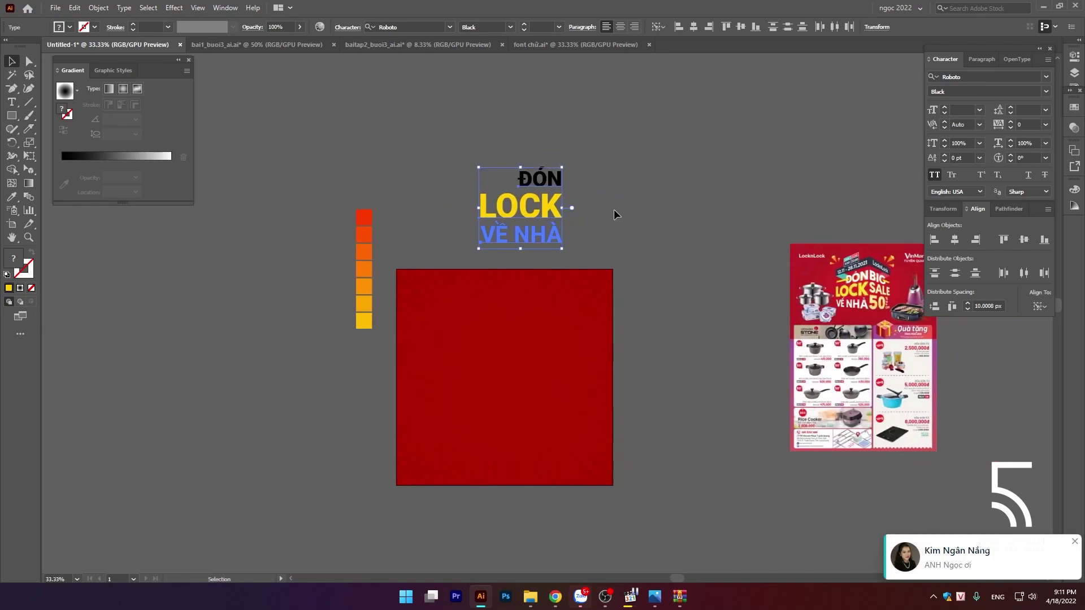
left_click_drag(545, 209, 521, 348)
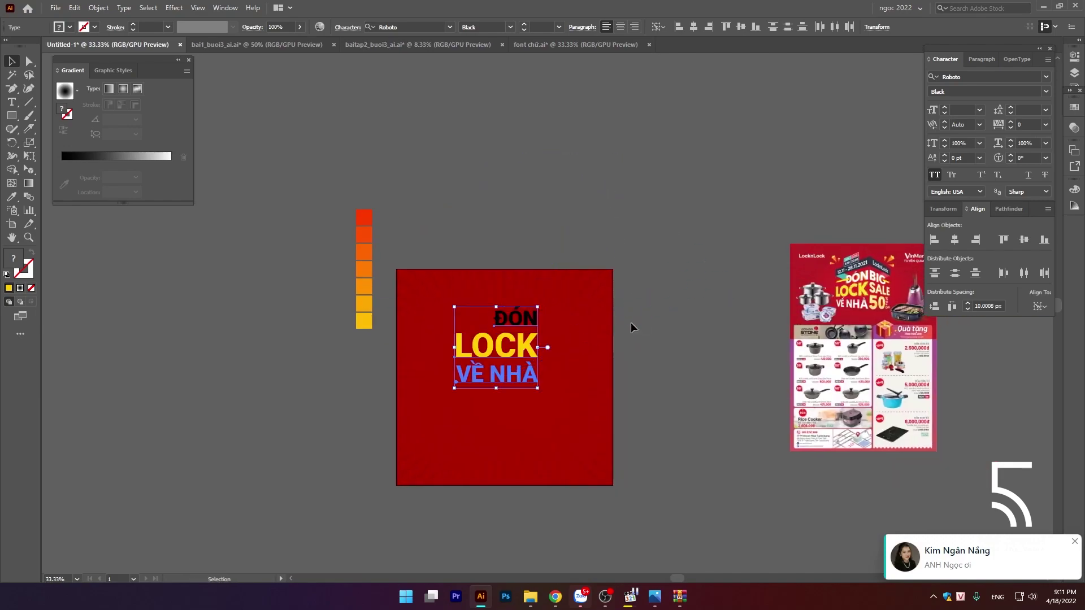
key("ctrl+plus")
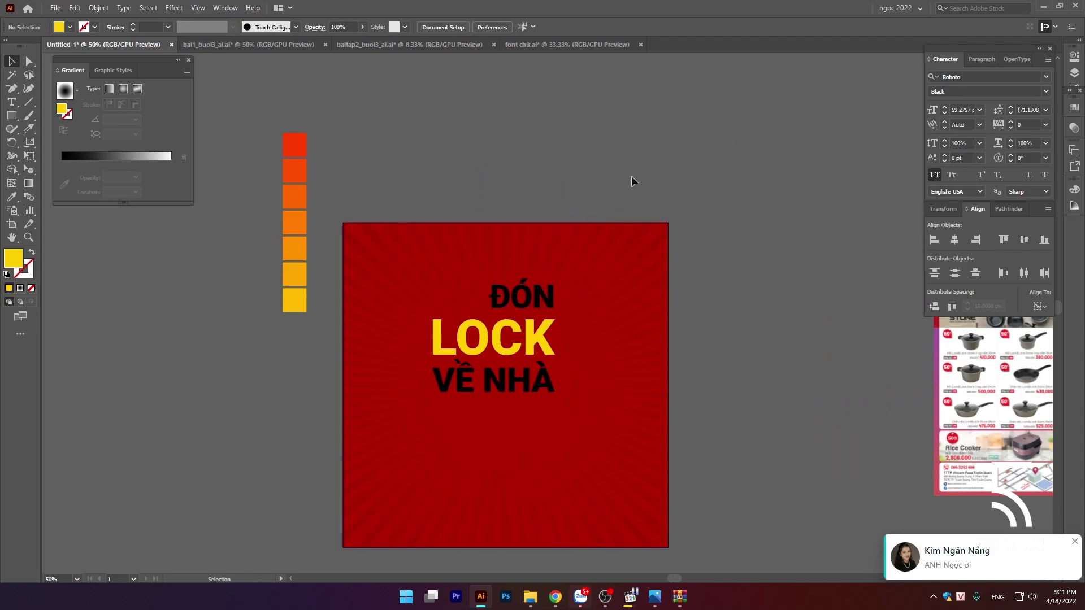
Step: Group the red sunburst square's parts together with Ctrl+G
mouse_move(631, 181)
left_mouse_down()
mouse_move(632, 287)
mouse_move(762, 218)
left_mouse_up()
key("ctrl+z")
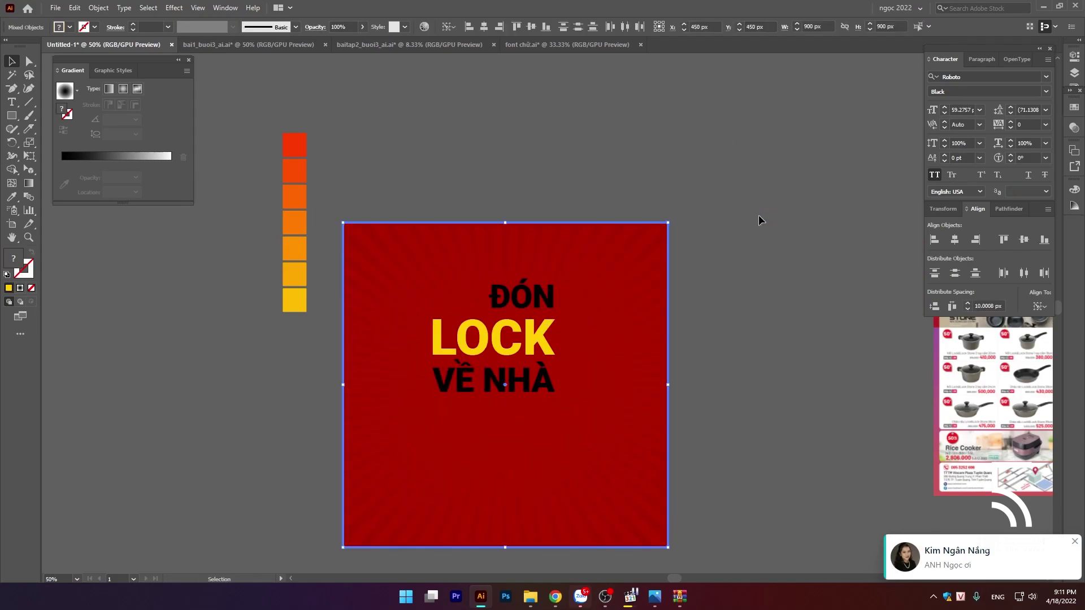
key("ctrl+g")
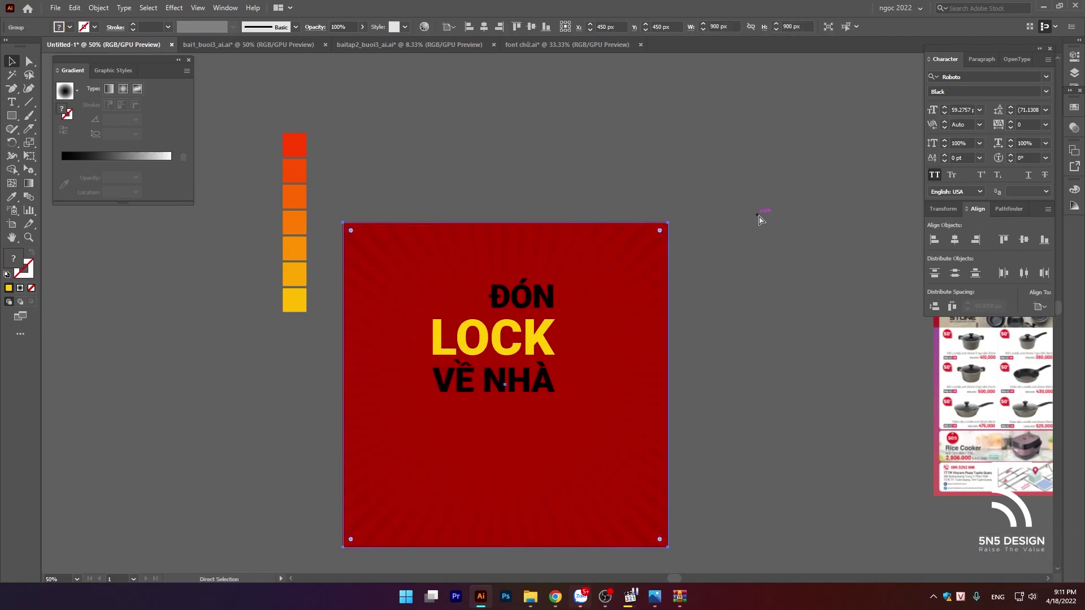
left_click(759, 219)
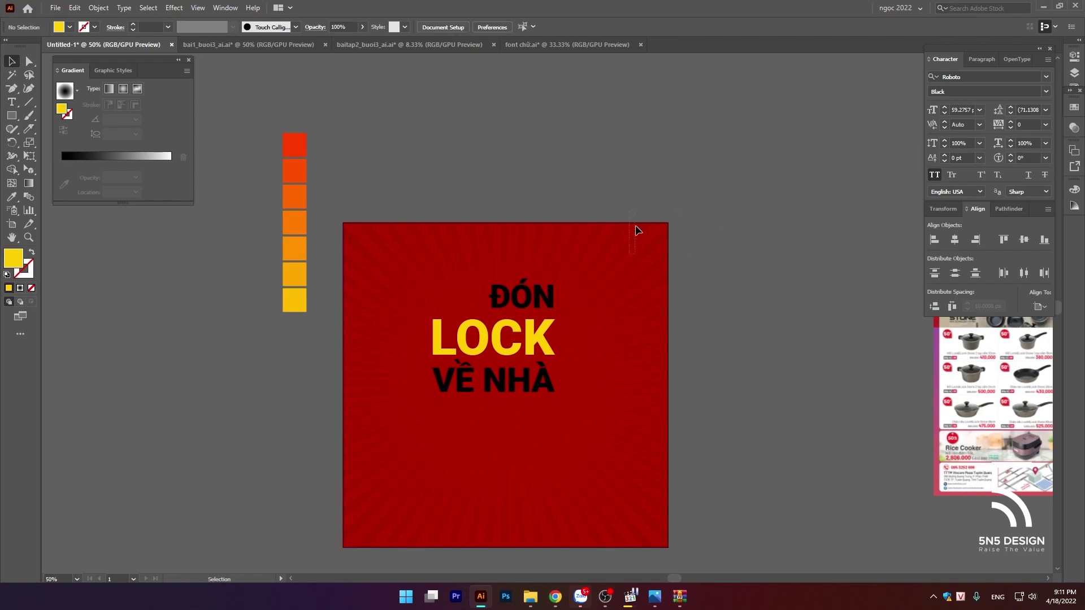
left_click(545, 288)
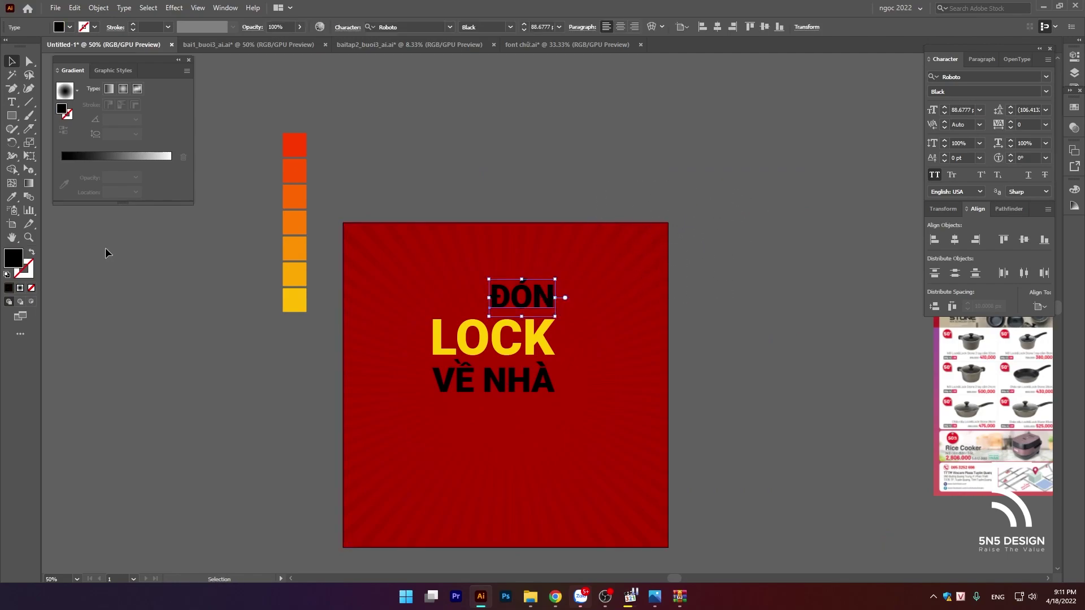
Step: Fill ĐÓN and VỀ NHÀ with white FFFFFF
double_click(20, 263)
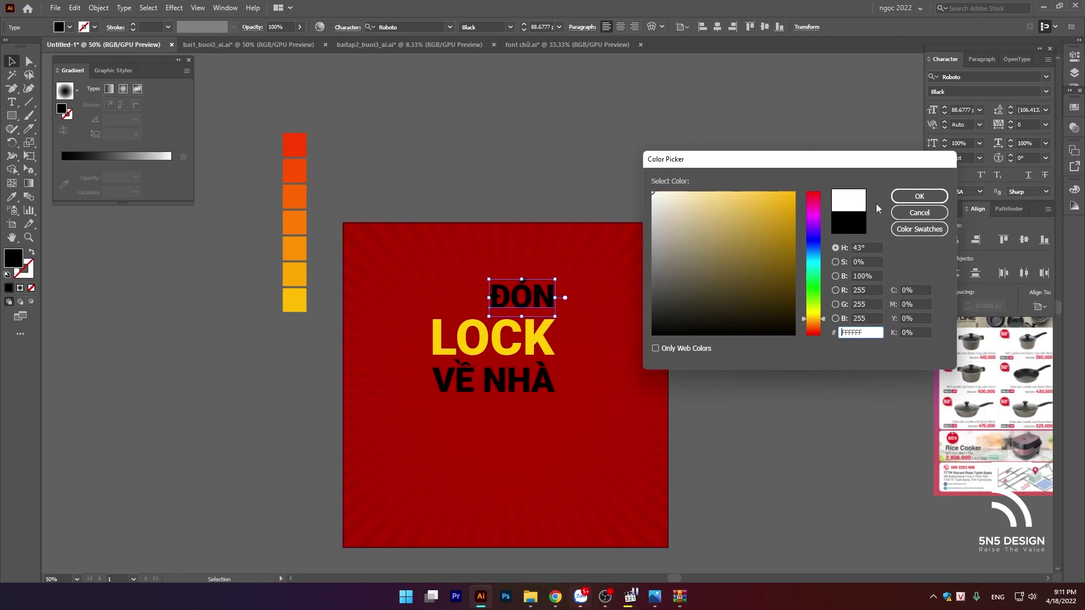
left_click(919, 196)
left_click(514, 384)
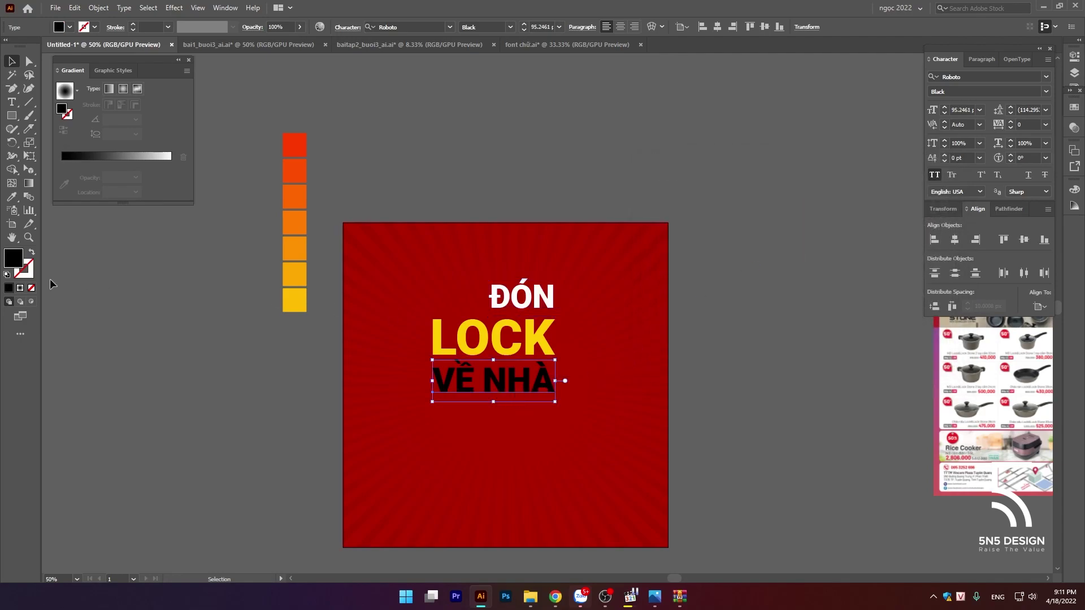
double_click(12, 263)
type("ffffff")
left_click(916, 196)
left_click(723, 242)
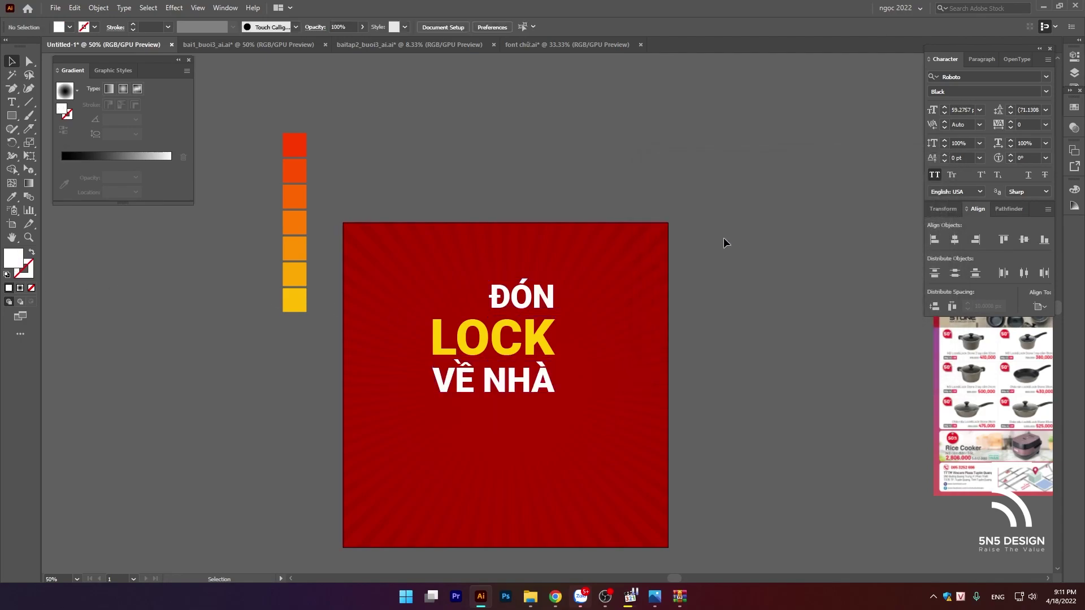
Step: Adjust LOCK's yellow fill to FFD400
scroll(723, 243, "down", 2)
scroll(639, 274, "up", 1)
scroll(603, 289, "up", 1)
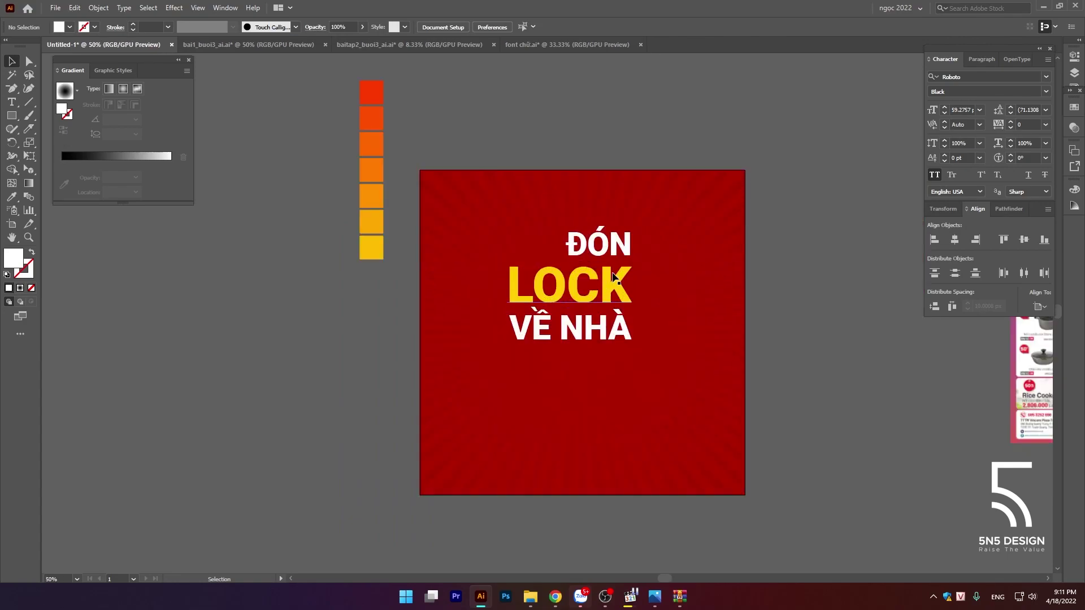
left_click(616, 280)
double_click(11, 260)
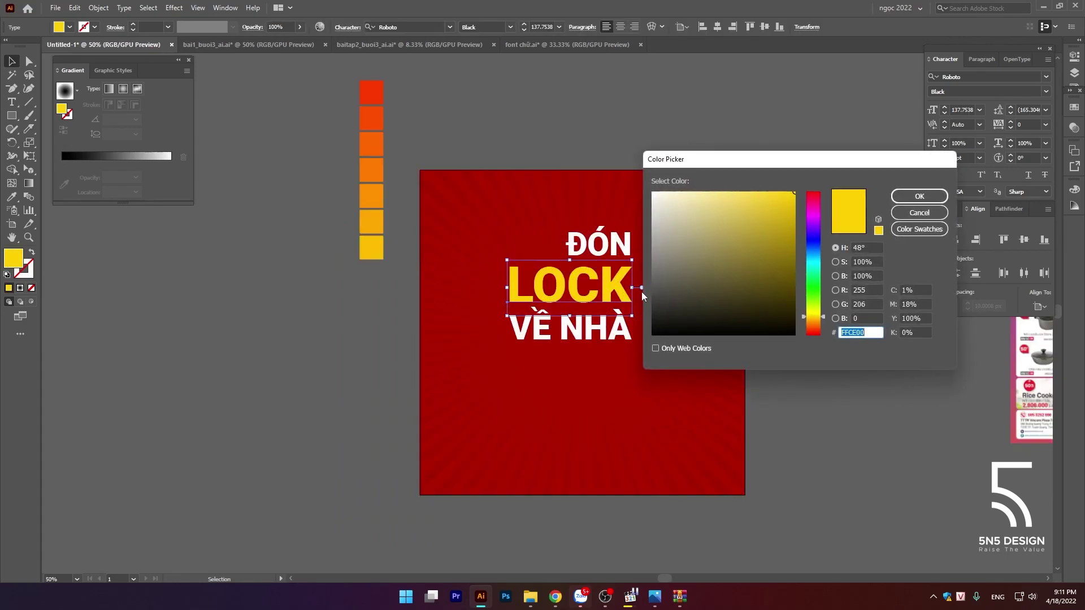
left_click(815, 316)
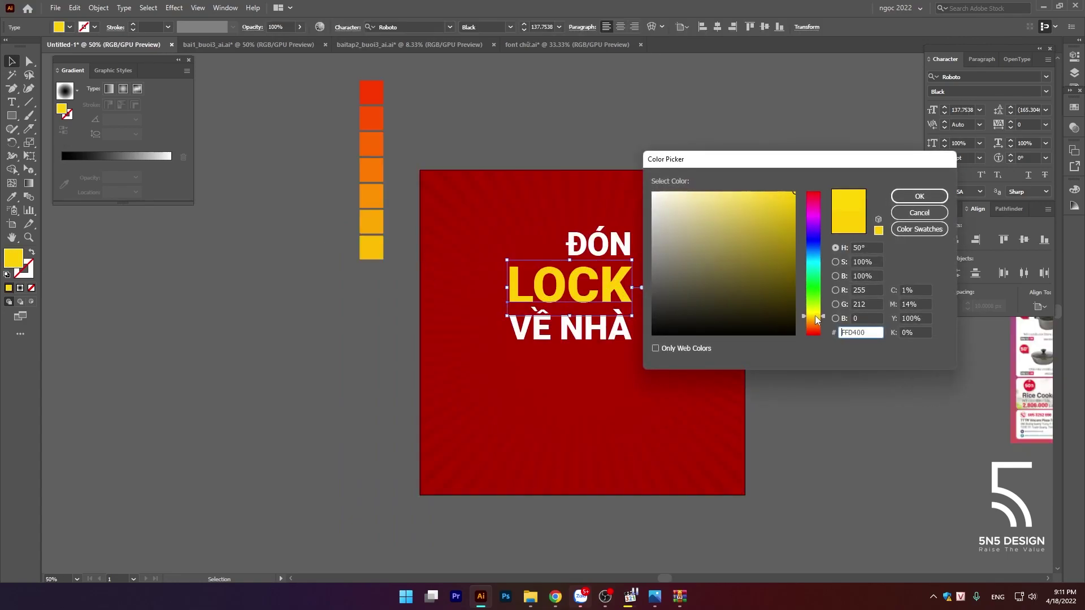
left_click(924, 199)
left_click(755, 270)
Step: Zoom into the reference flyer's light-bulb lettering, then reselect LOCK and browse the panel list
left_click_drag(754, 270, 514, 337)
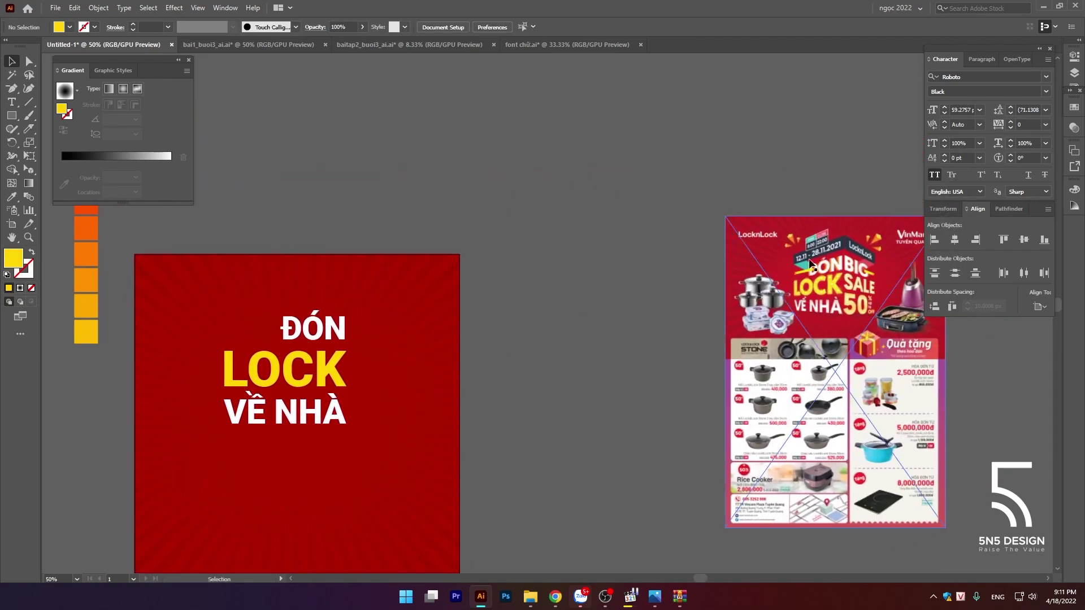
scroll(721, 369, "up", 4, "alt")
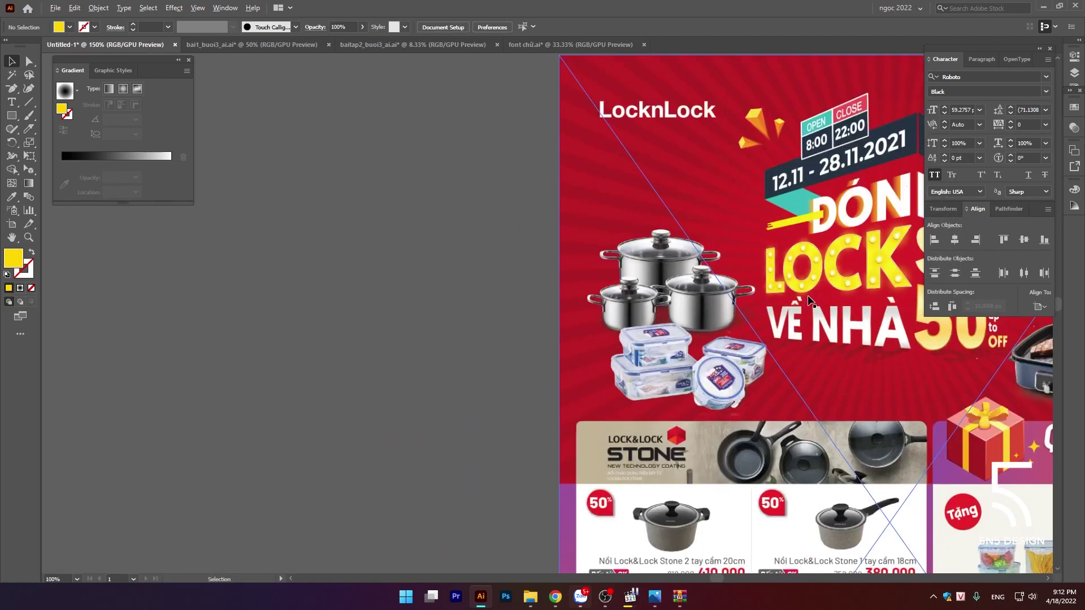
scroll(735, 328, "up", 3, "alt")
scroll(749, 284, "up", 2, "alt")
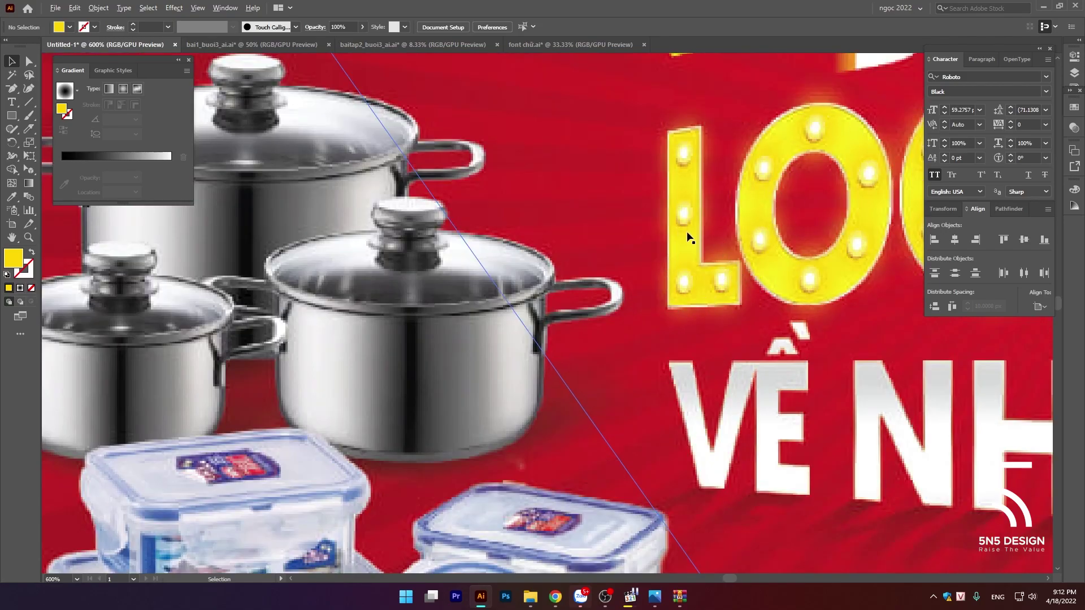
scroll(689, 238, "down", 6, "alt")
scroll(368, 309, "up", 3, "alt")
scroll(446, 313, "up", 3, "alt")
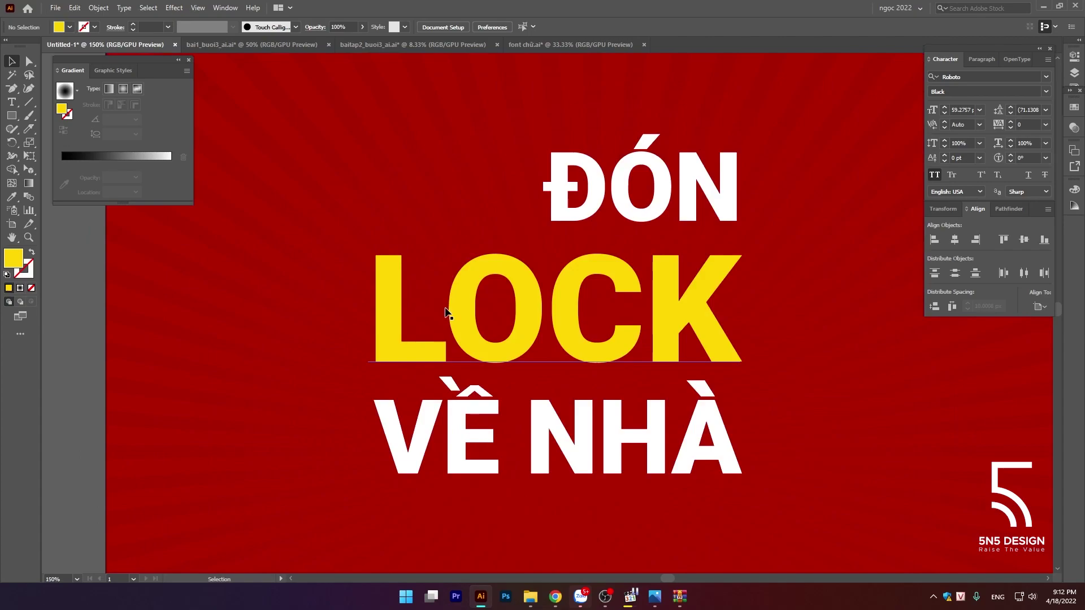
left_click(446, 313)
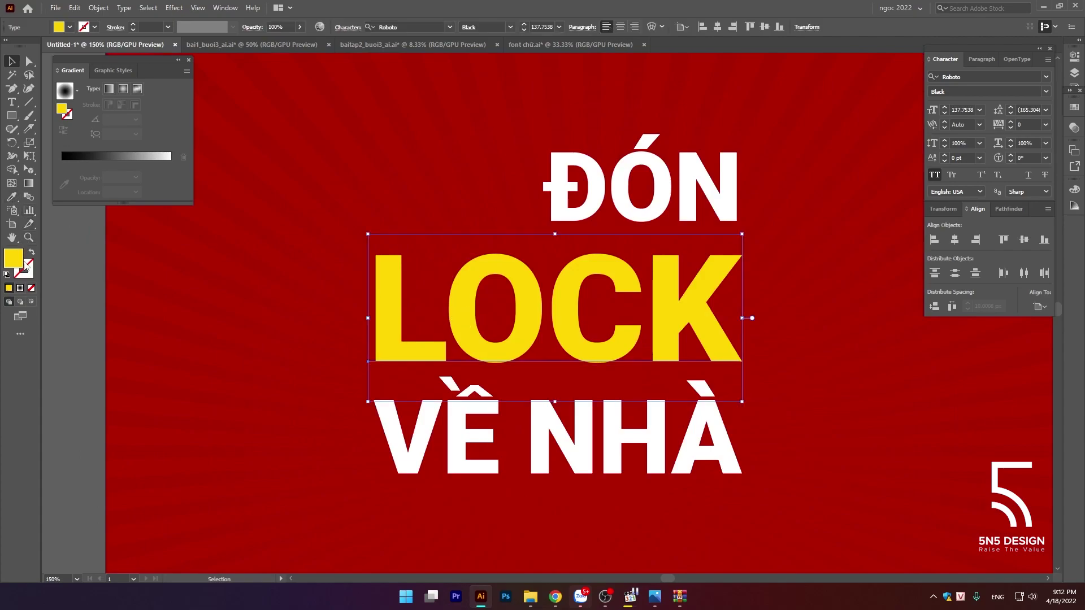
left_click(186, 71)
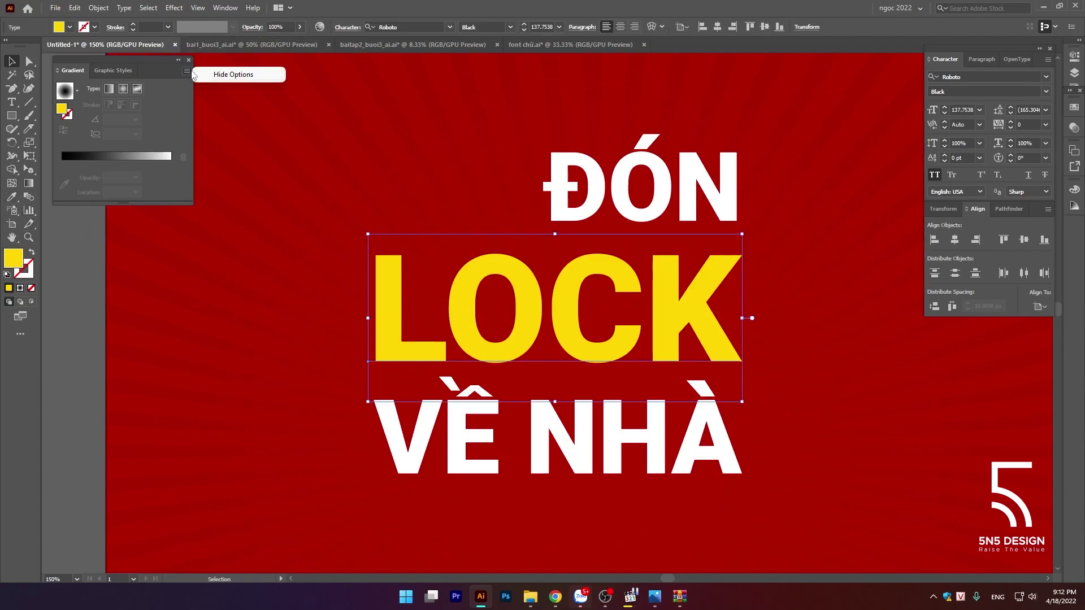
left_click(228, 10)
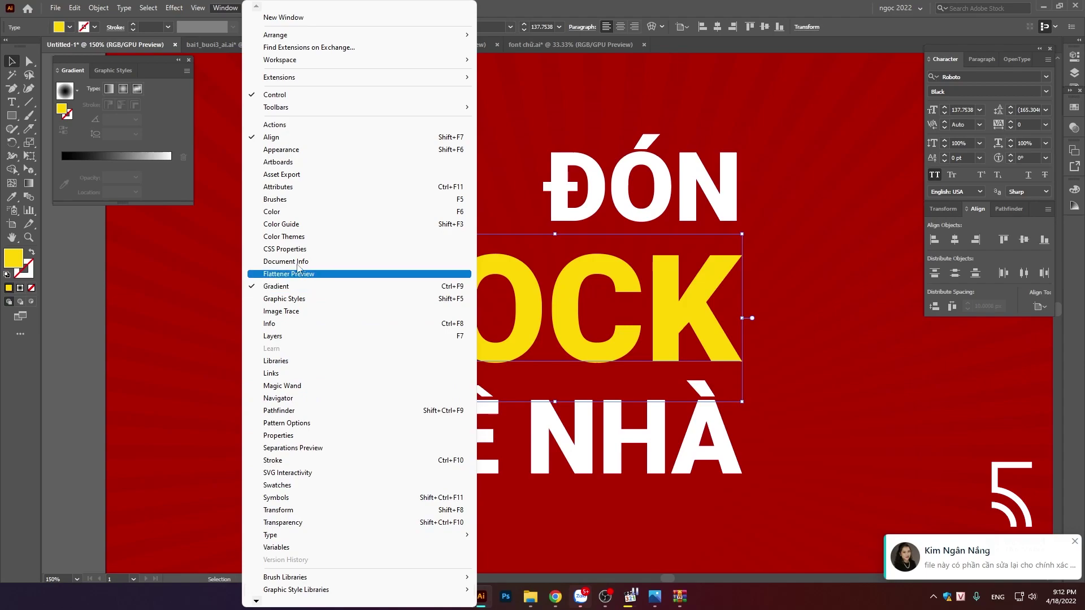
Step: Add an extra stroke to LOCK in the Appearance panel and give it a linear gradient
left_click(287, 153)
left_click_drag(151, 111, 126, 210)
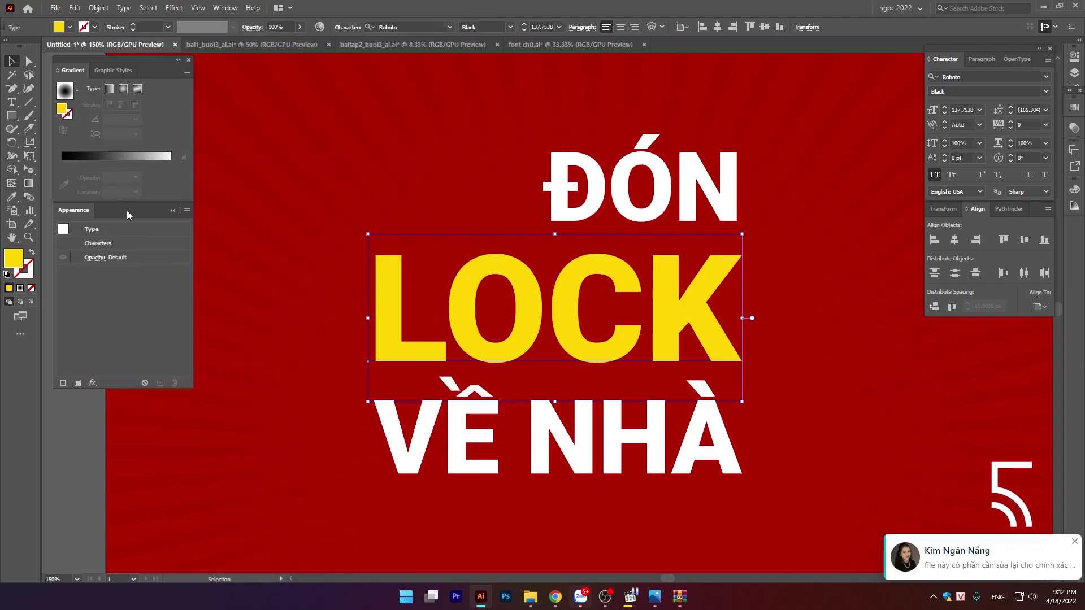
left_click(187, 211)
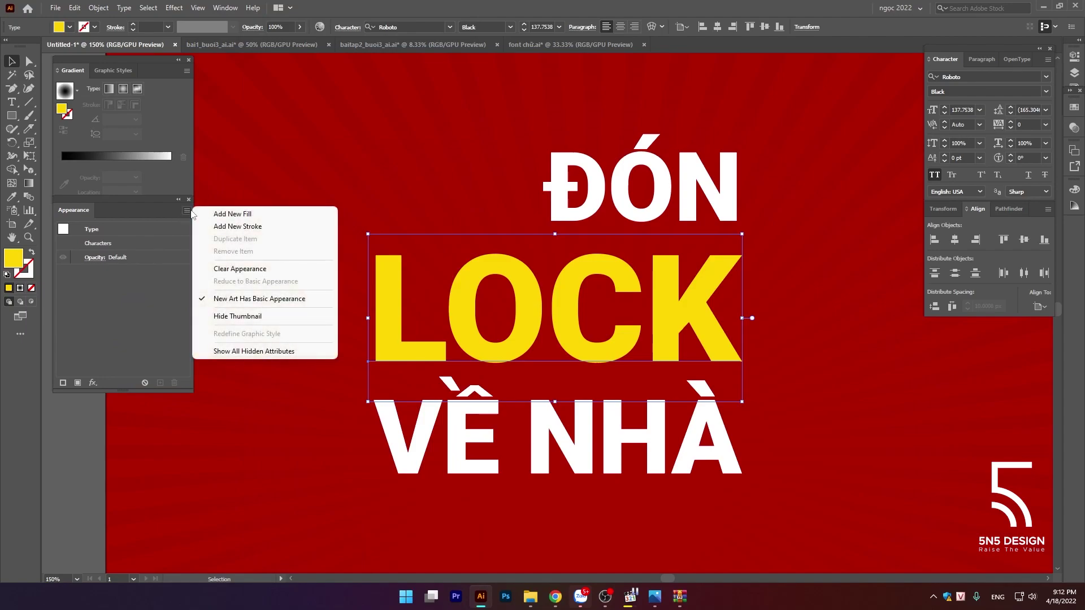
left_click(226, 226)
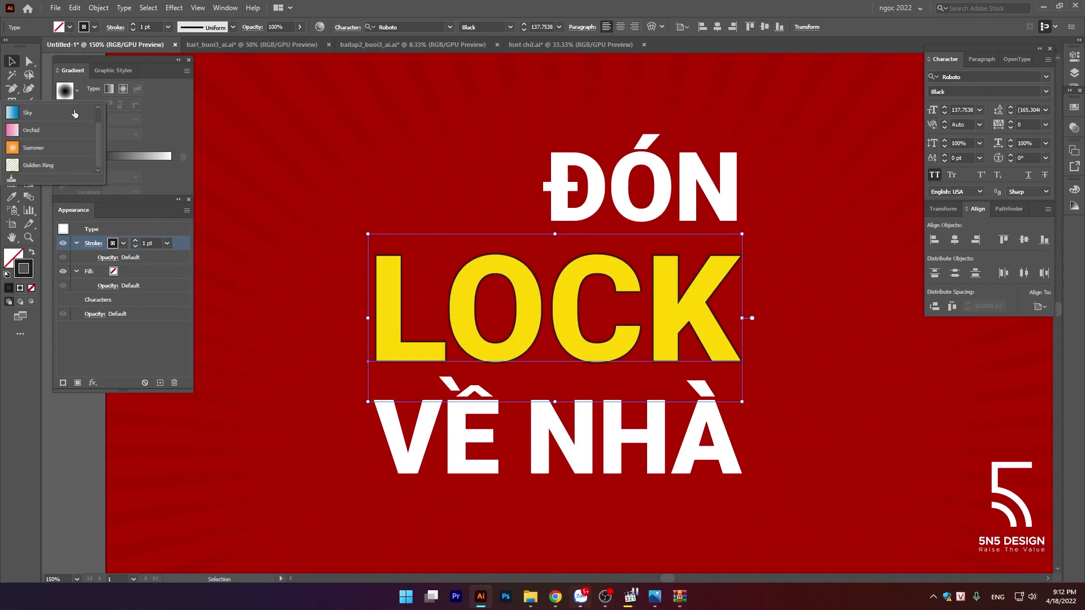
left_click(65, 90)
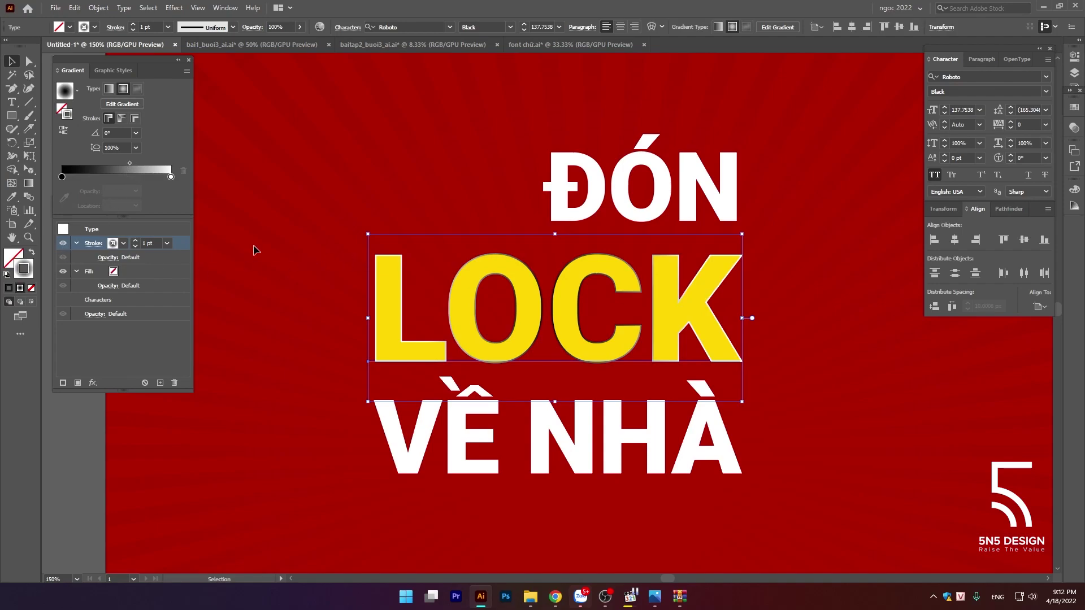
left_click(110, 89)
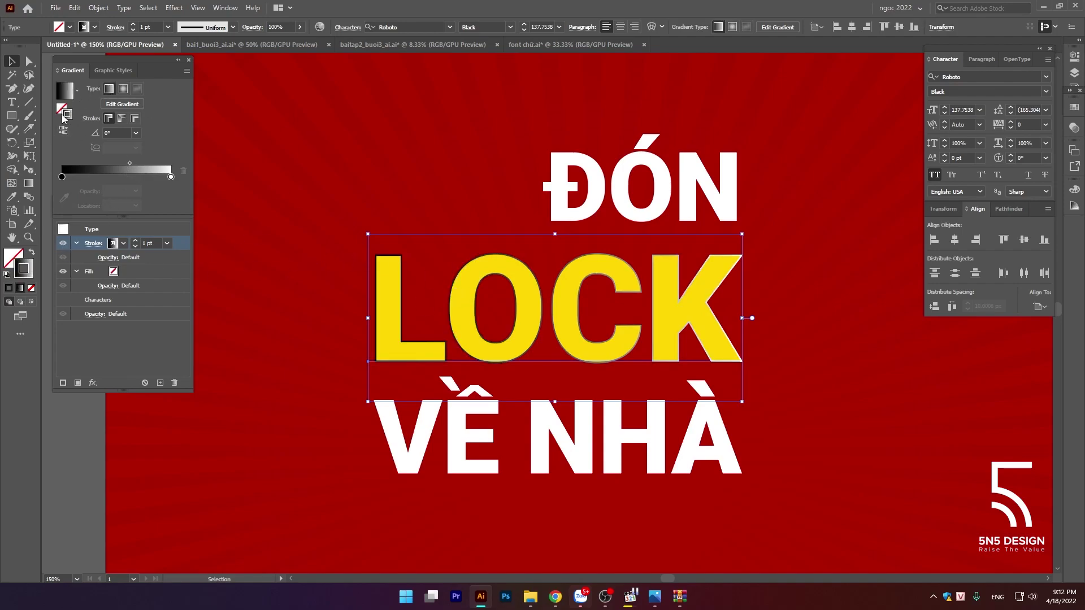
Step: Set the gradient's left stop to light grey E0E0E0
left_click(62, 176)
left_click(64, 198)
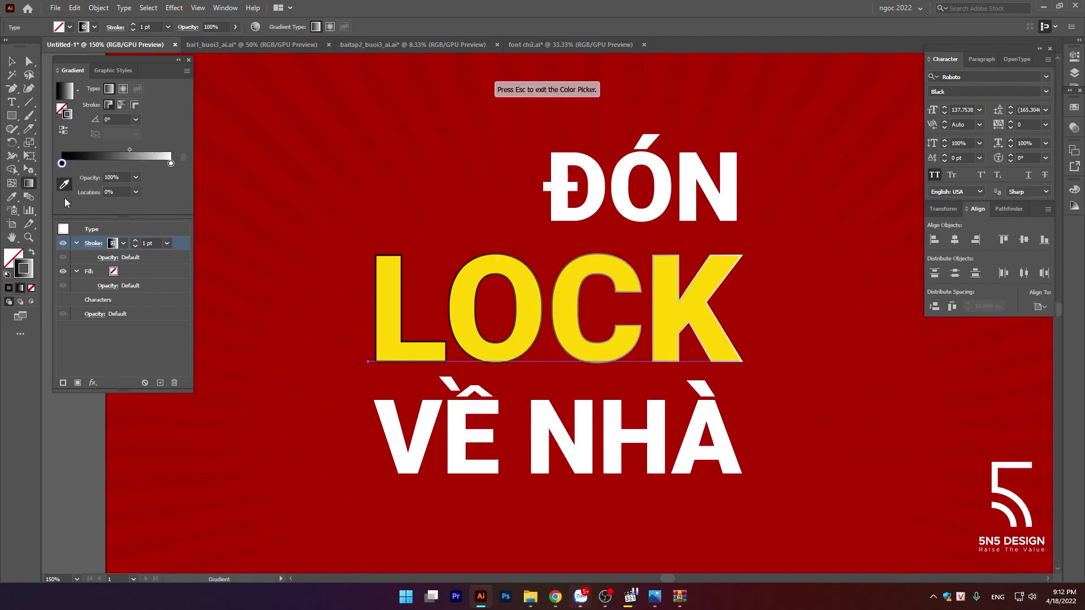
double_click(24, 269)
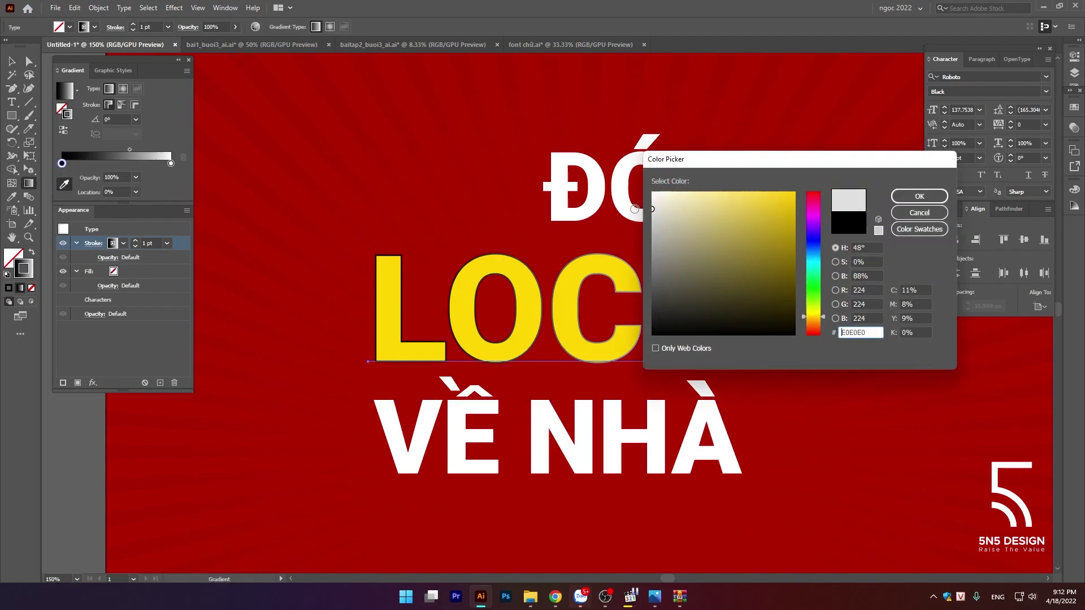
left_click(919, 196)
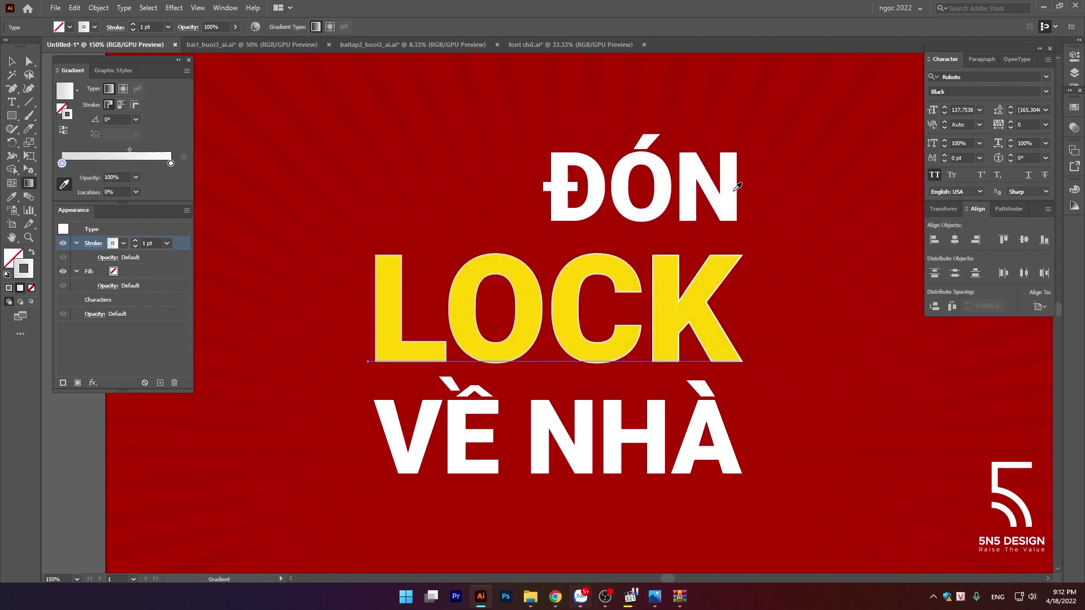
Step: Add more stops to the stroke gradient and recolour the second stop a lighter shade
left_click(82, 164)
left_click(128, 163)
left_click(82, 163)
double_click(23, 269)
left_click_drag(696, 229, 654, 193)
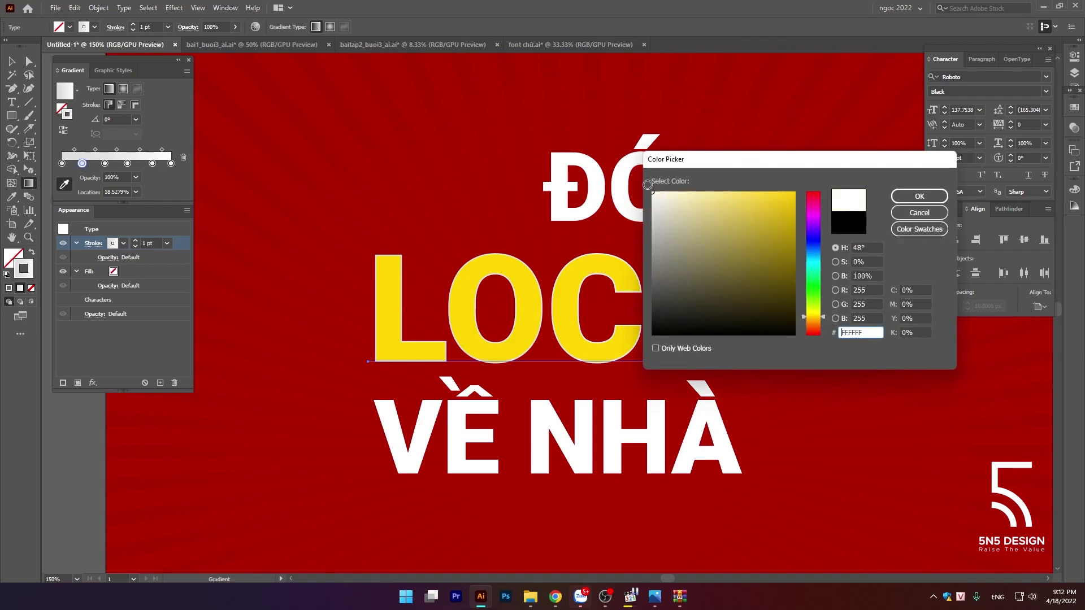
left_click(919, 196)
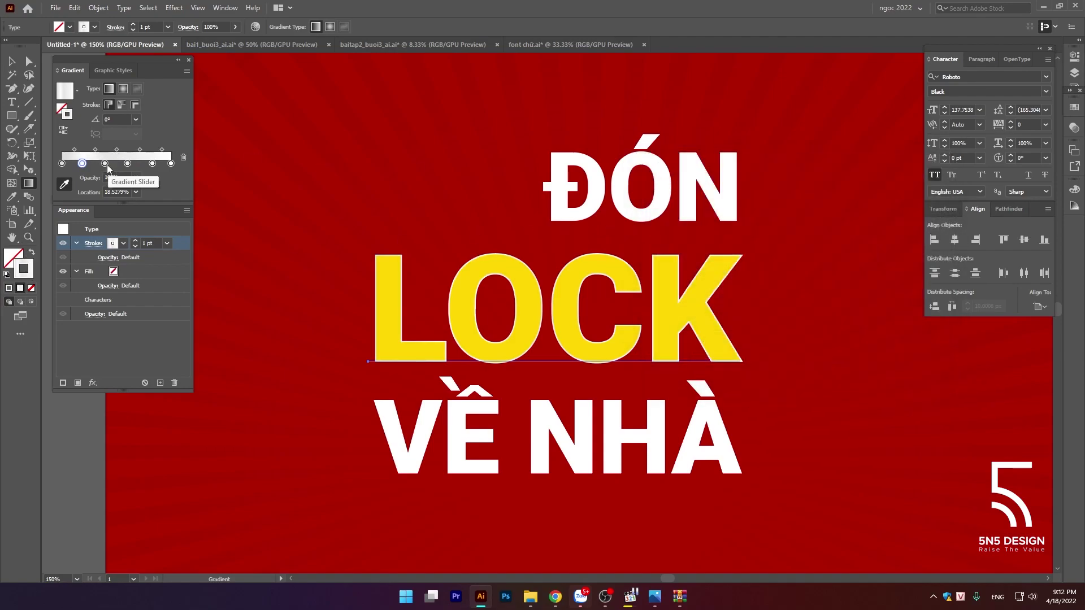
left_click(106, 163)
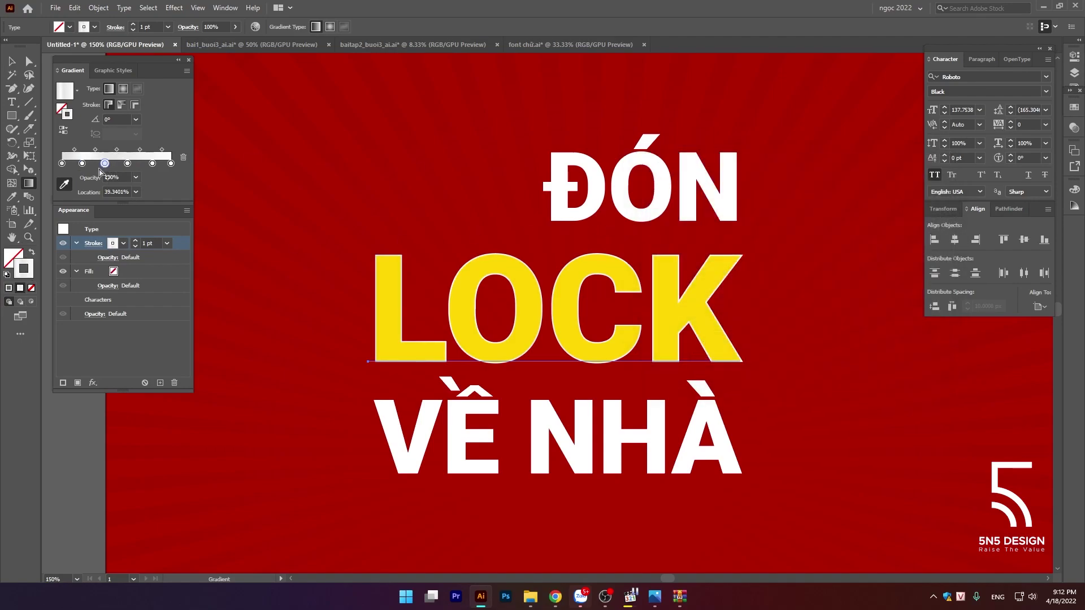
left_click(152, 164)
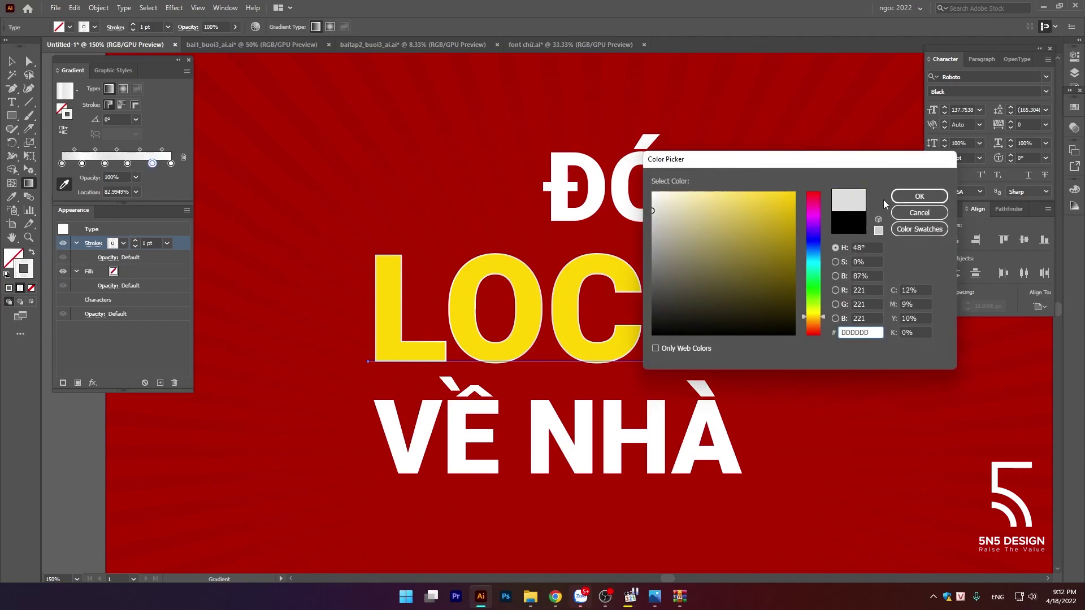
key("Return")
Step: Raise LOCK's stroke weight to 2 pt
key("v")
left_click(403, 156)
left_click(622, 285)
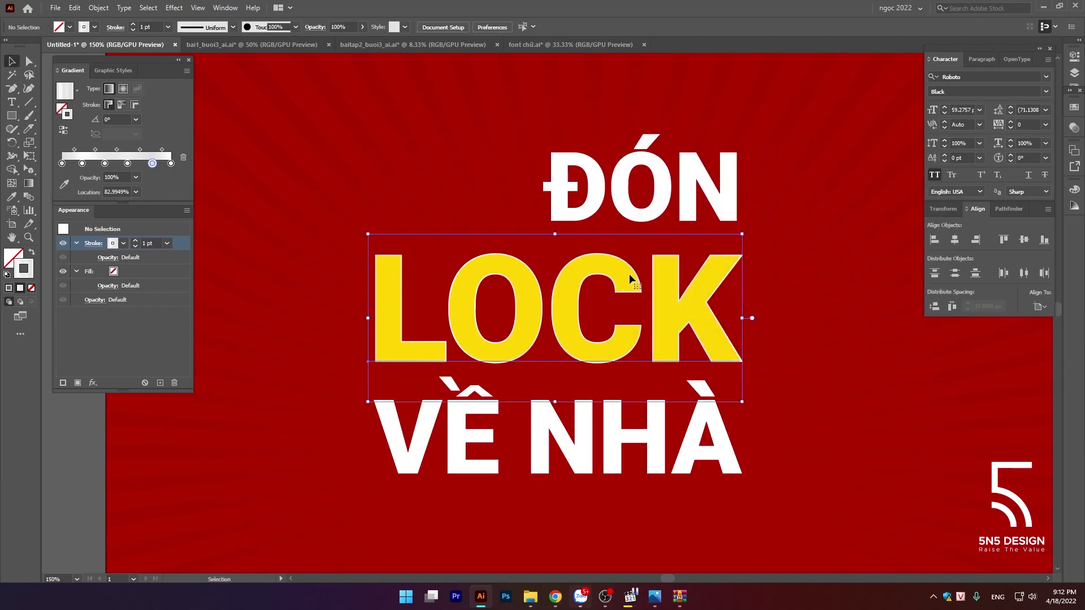
left_click(139, 243)
left_click(400, 182)
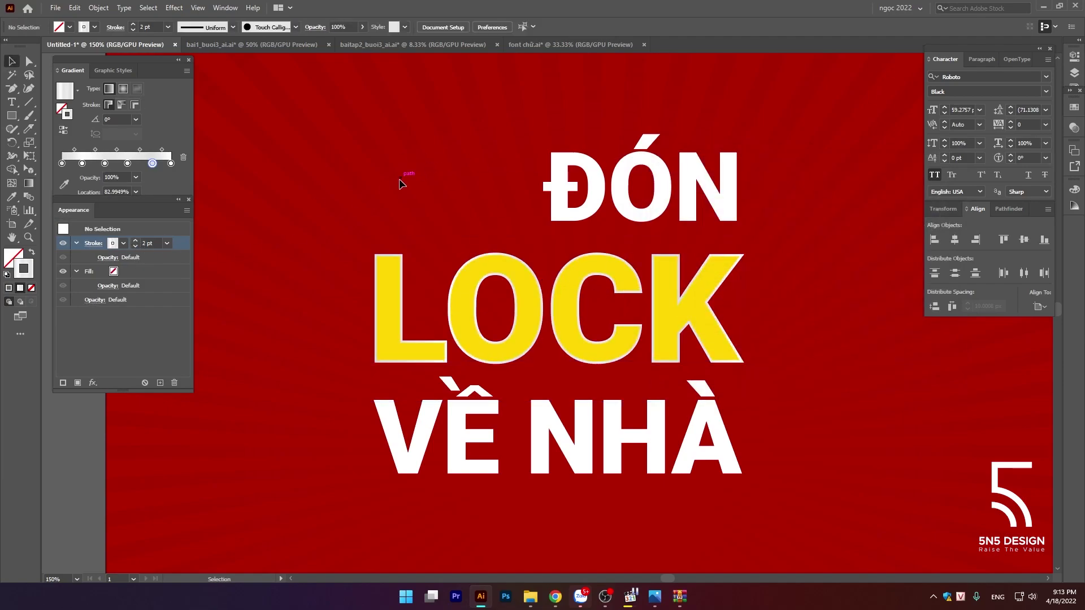
Step: Recheck the 0% gradient stop colour and compare the poster with the reference flyer
key("ctrl+minus")
key("ctrl+minus")
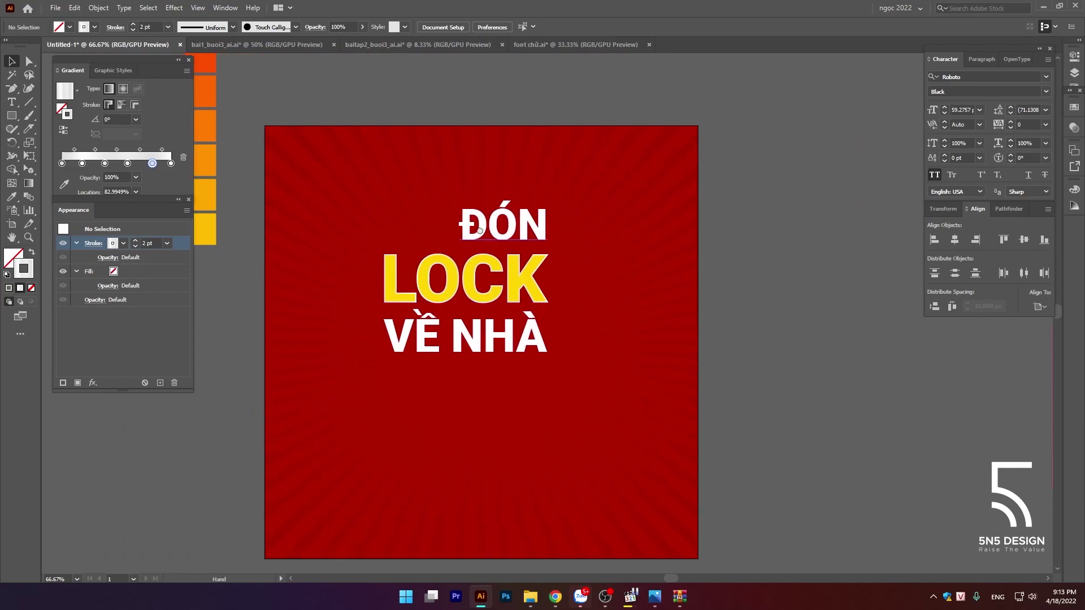
scroll(343, 284, "up", 2)
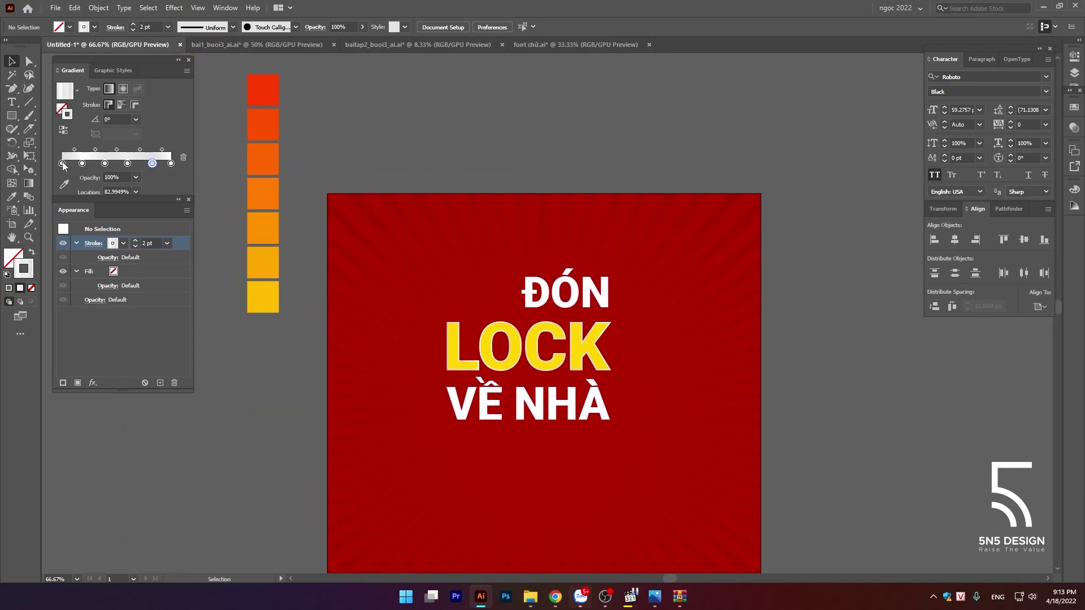
left_click(62, 163)
left_click(64, 185)
double_click(24, 269)
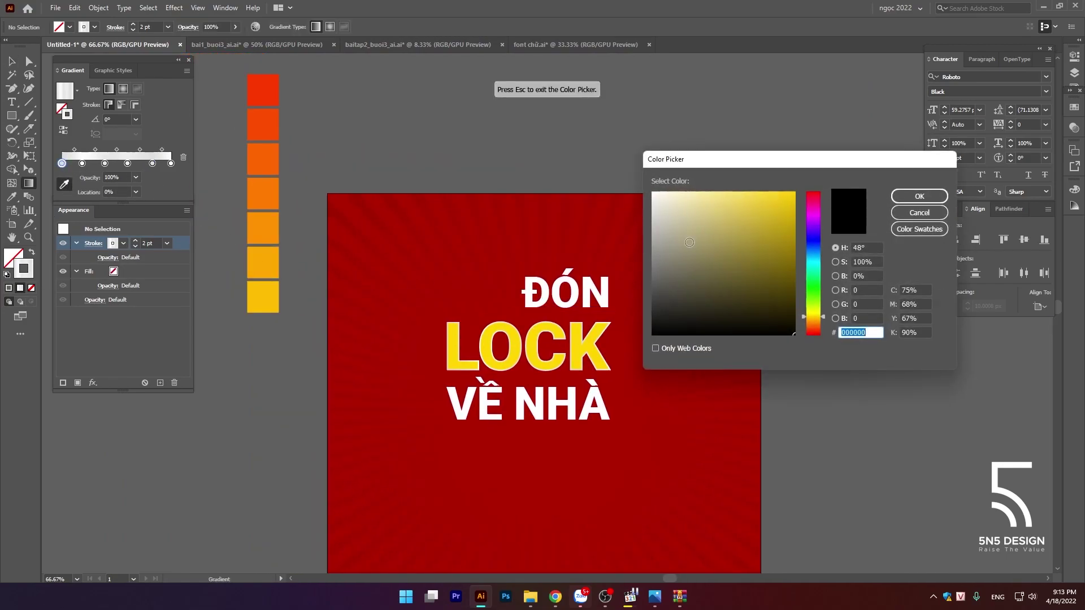
left_click(904, 213)
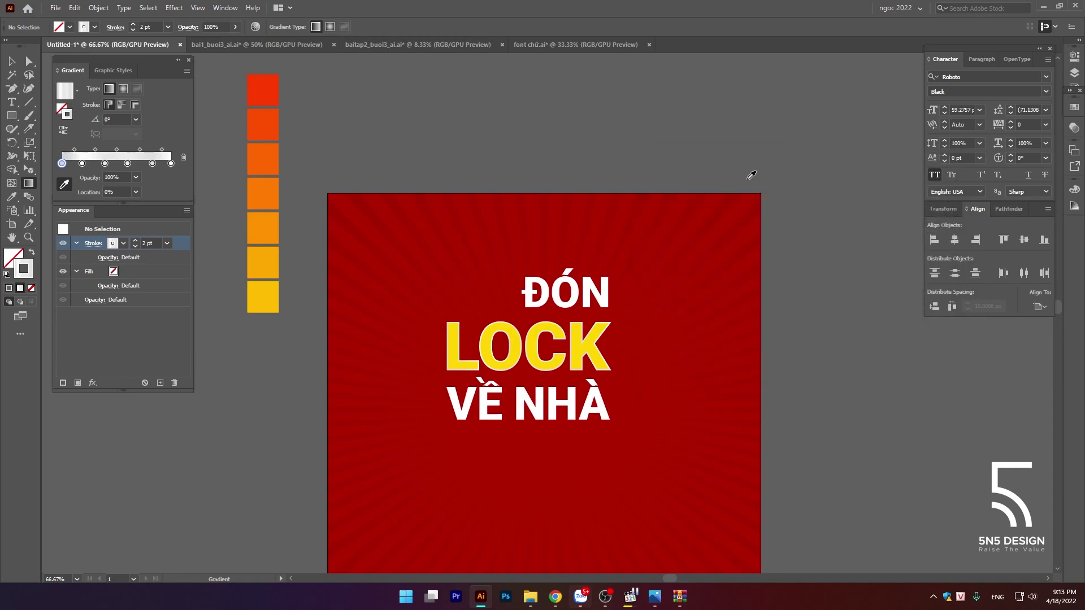
key("v")
scroll(576, 167, "down", 2)
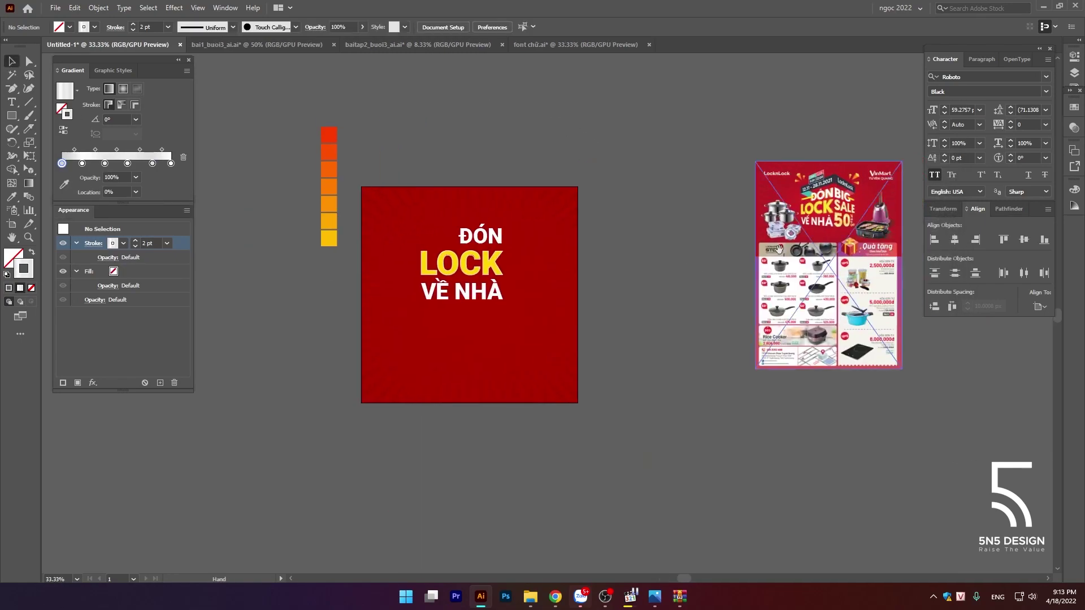
scroll(576, 167, "right", 3)
scroll(822, 218, "up", 3)
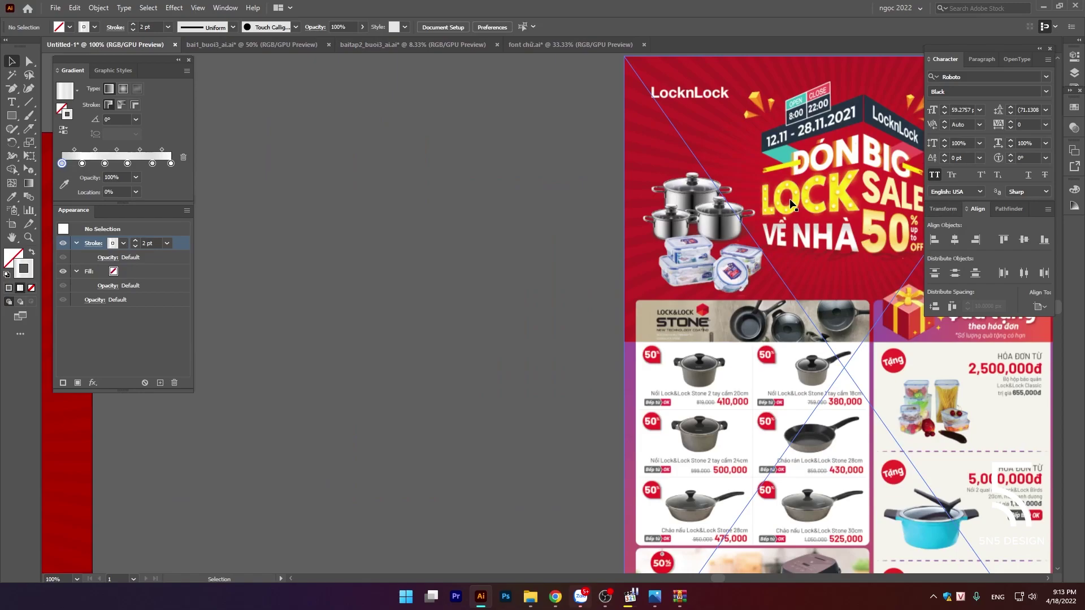
scroll(509, 243, "left", 3)
scroll(403, 286, "left", 3)
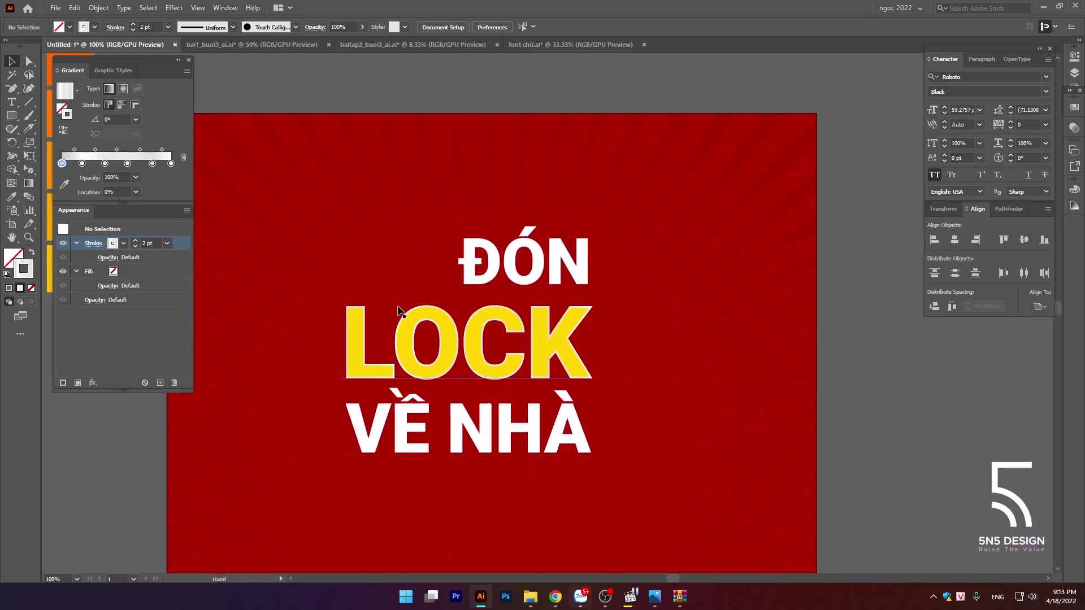
scroll(356, 387, "right", 3)
scroll(356, 387, "right", 2)
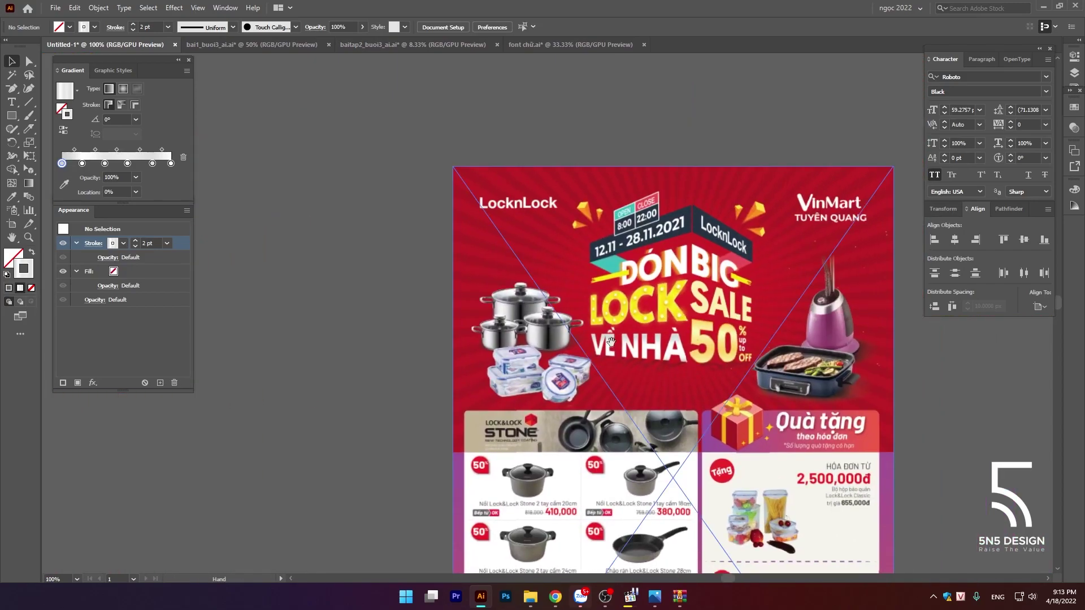
scroll(696, 310, "up", 3)
scroll(459, 288, "left", 3)
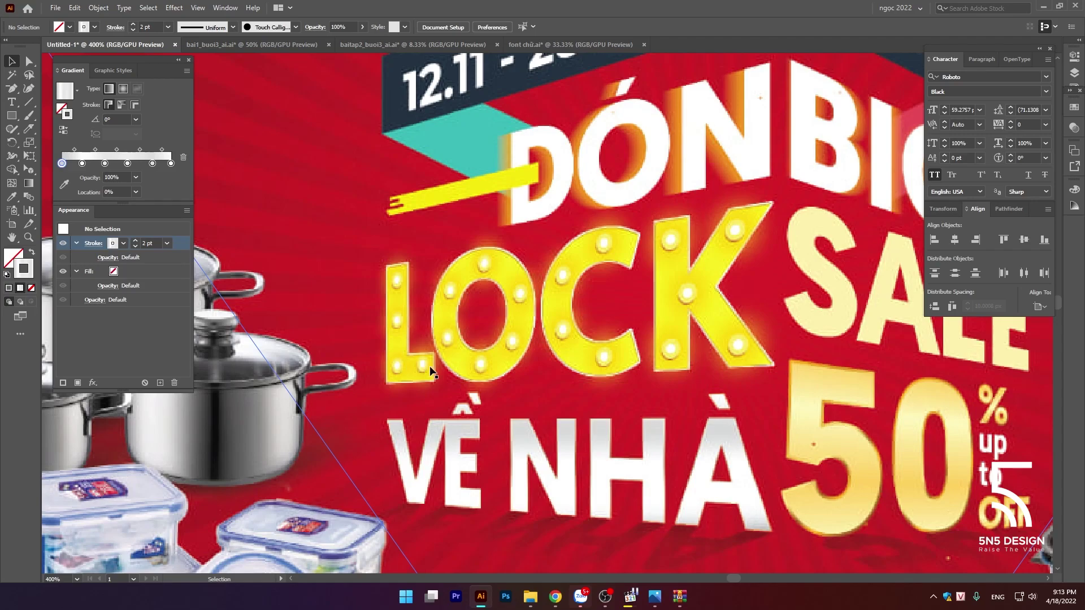
scroll(485, 268, "down", 3)
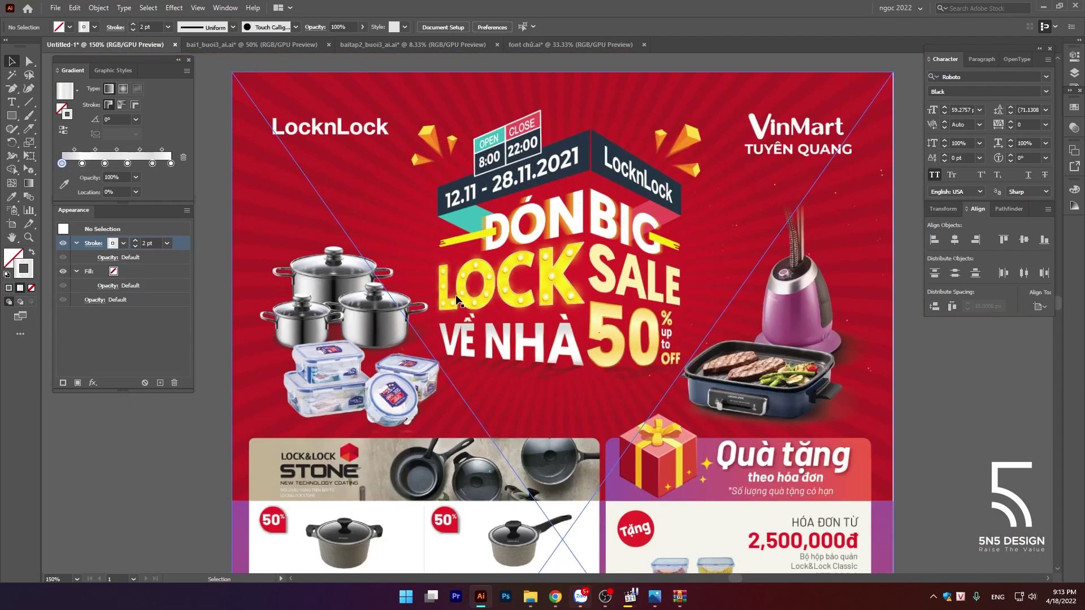
scroll(457, 300, "up", 7)
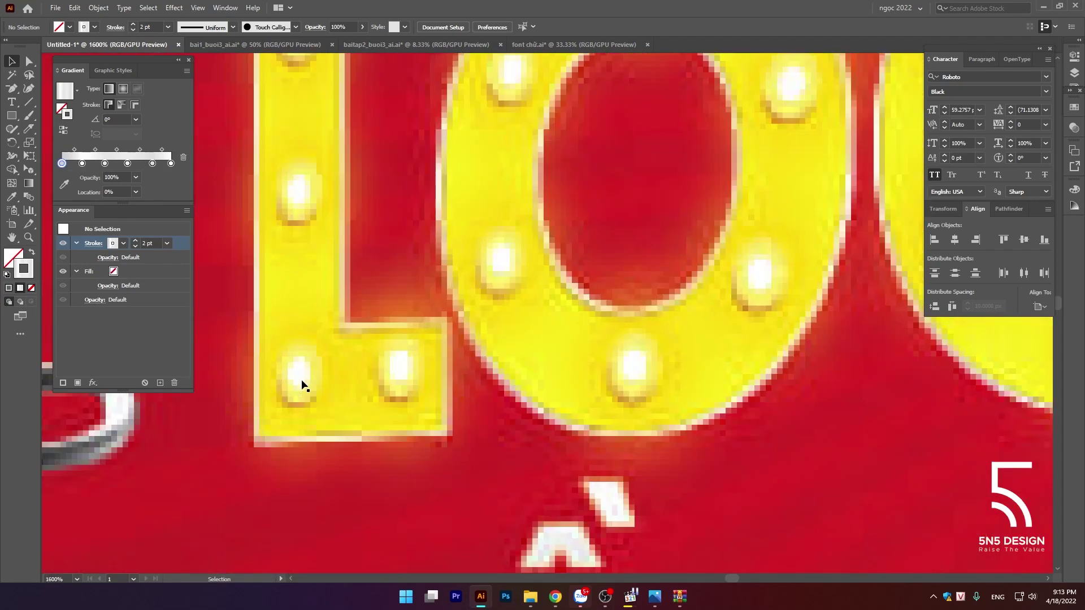
scroll(485, 325, "down", 8)
scroll(485, 325, "down", 2)
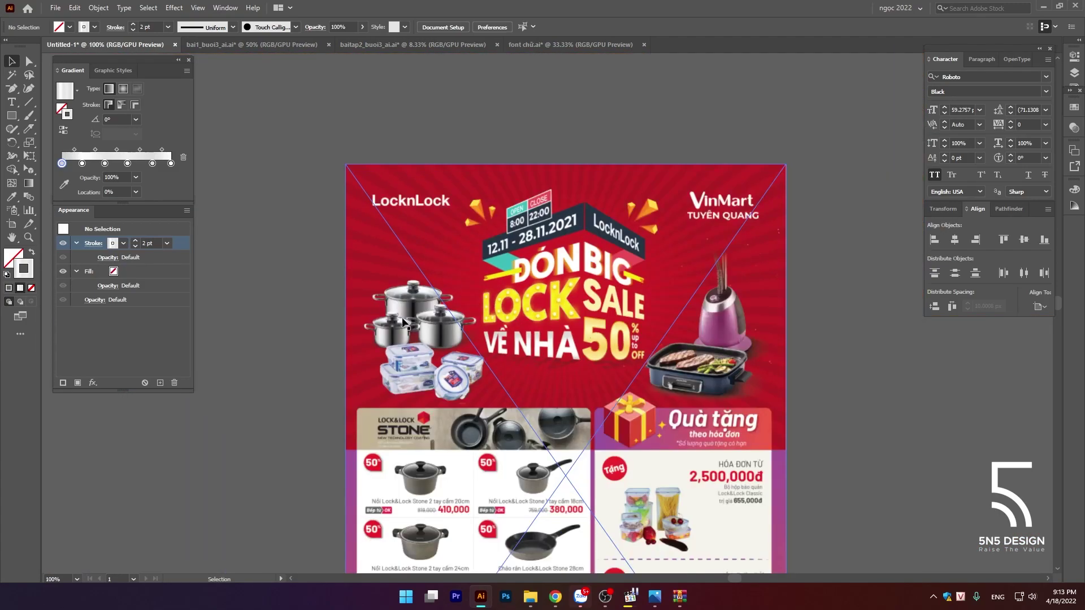
scroll(564, 303, "up", 4)
left_click_drag(597, 246, 741, 313)
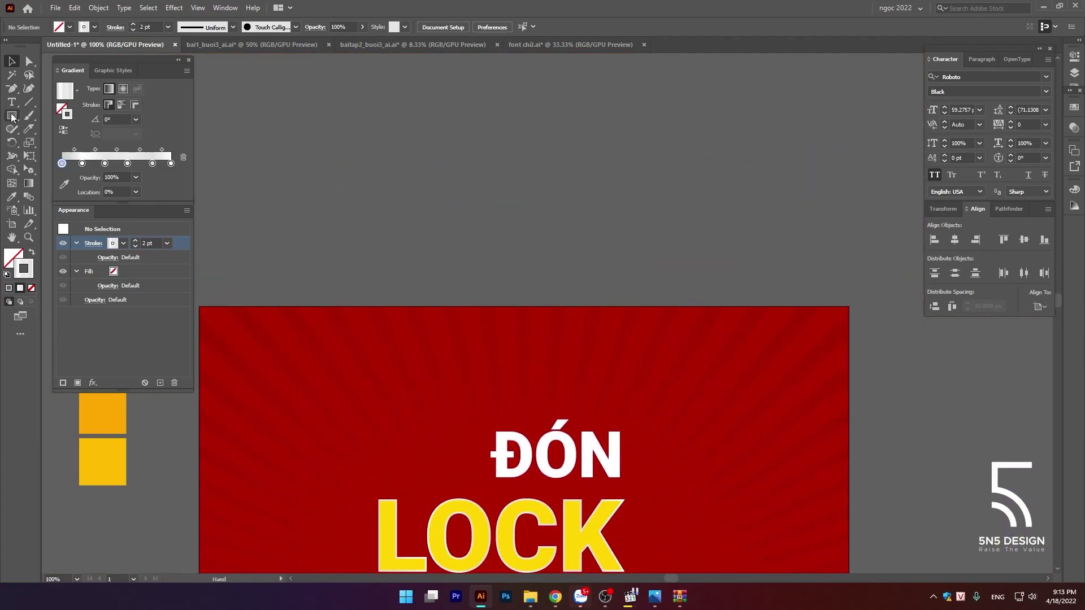
Step: Draw a 72 px circle above the poster with the Ellipse tool
left_click(12, 116)
left_click_drag(11, 116, 49, 137)
left_click_drag(369, 162, 421, 214)
key("v")
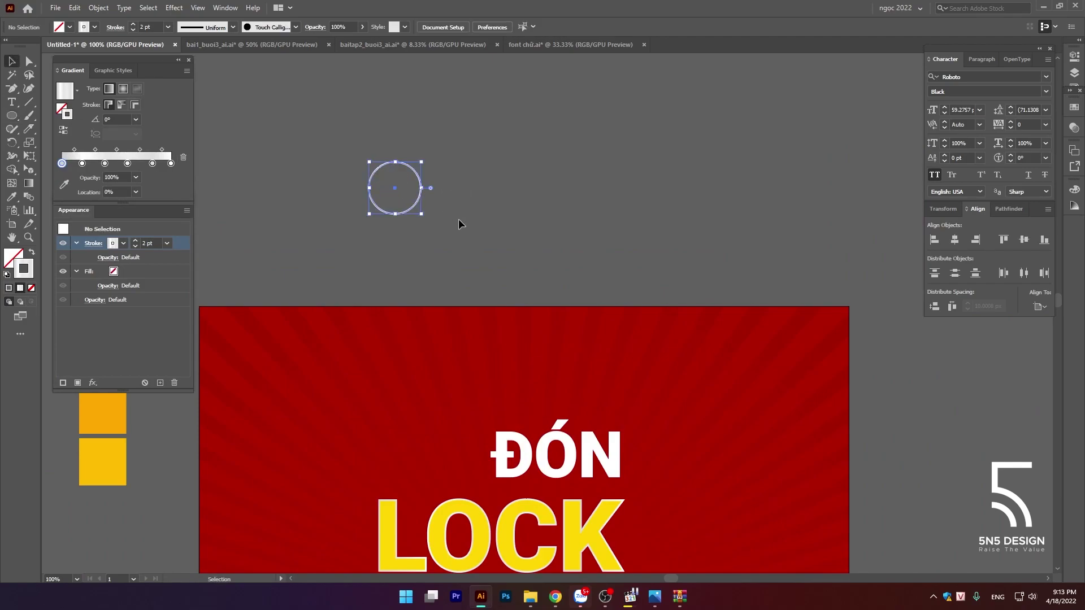
key("shift+x")
left_click(459, 219)
left_click(412, 192)
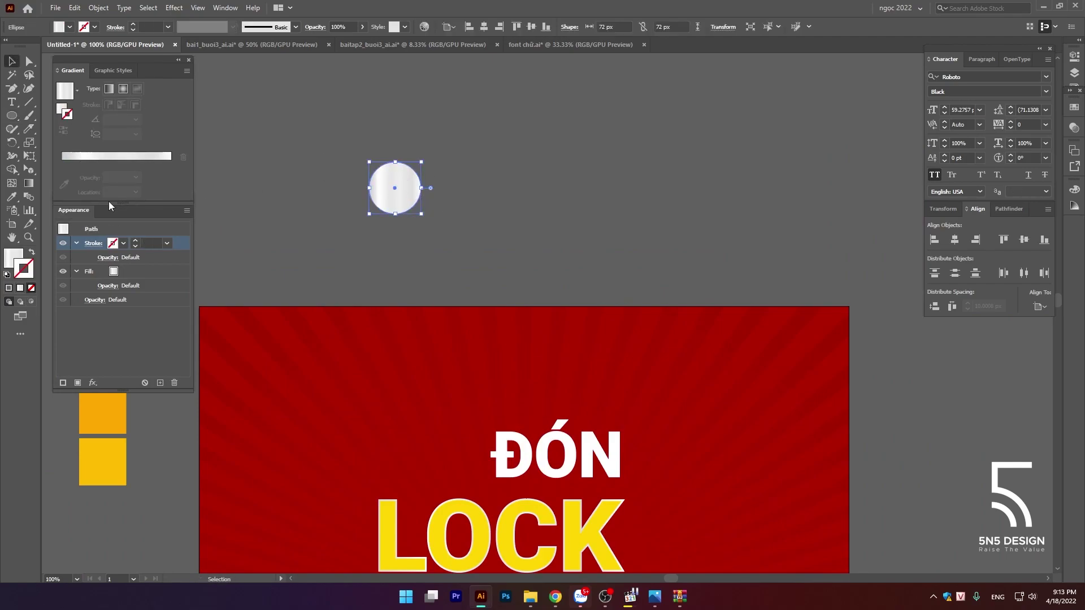
Step: Give the circle a solid white FFFFFF fill and shrink it to 22 px
left_click(8, 288)
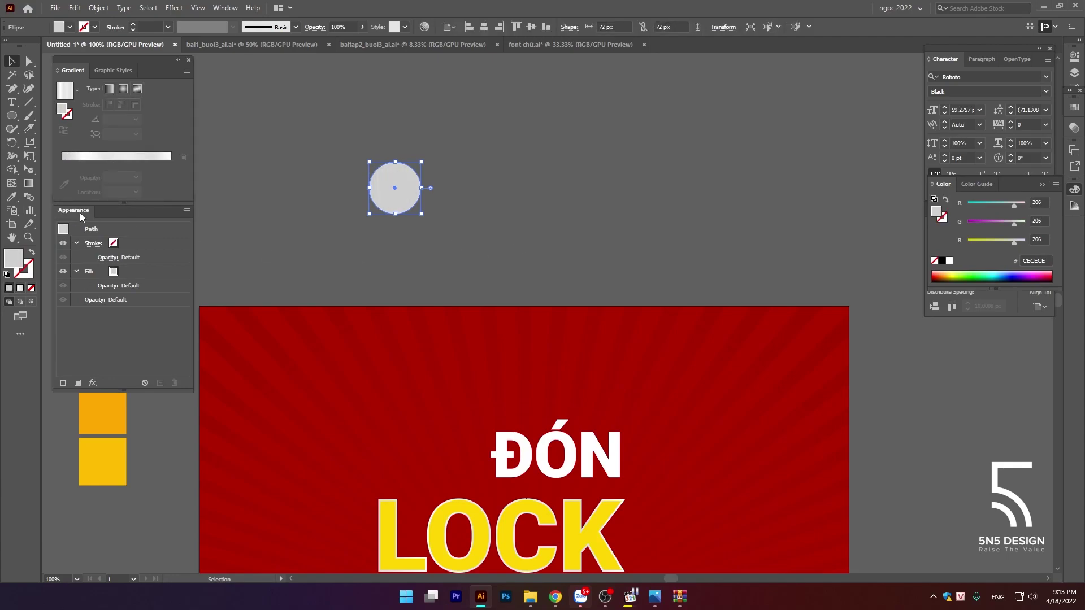
double_click(19, 259)
type("ffffff")
left_click(915, 194)
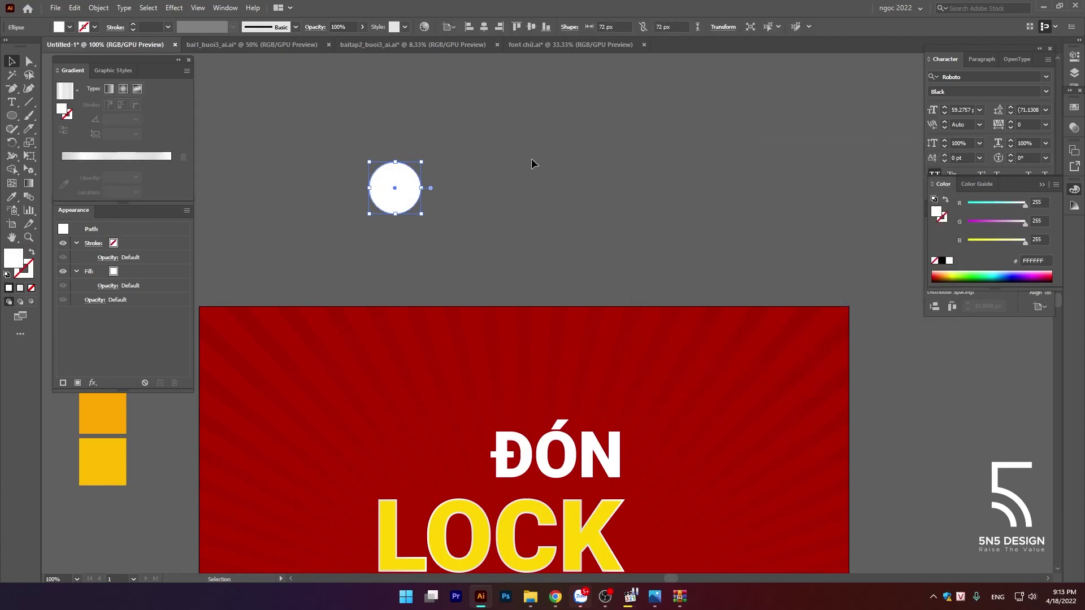
left_click_drag(422, 162, 402, 181)
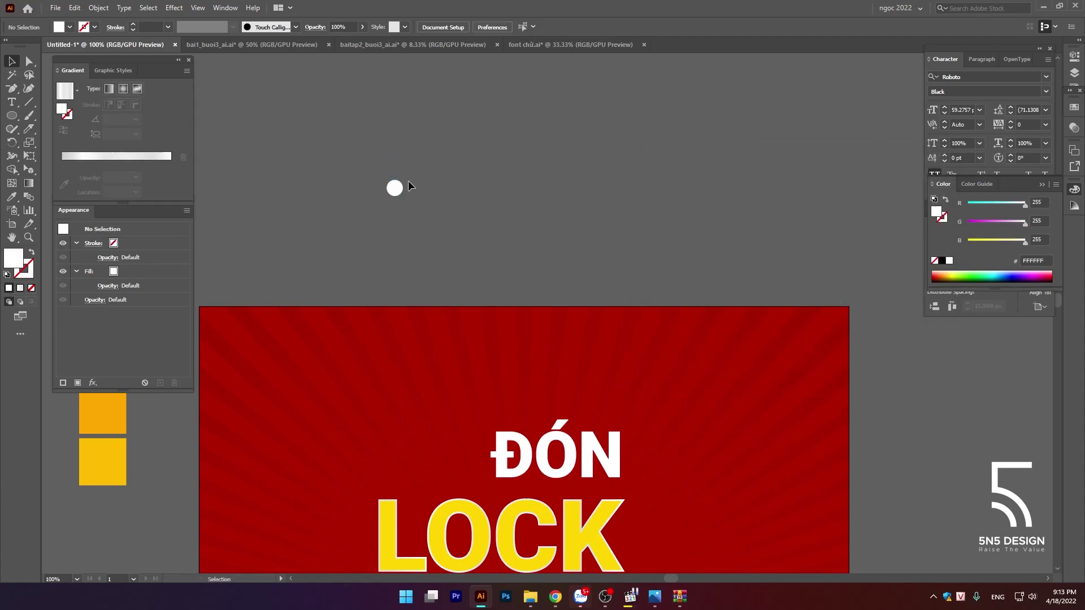
Step: Enlarge the circle to 56 px and fill it with the yellow swatch colour
key("a")
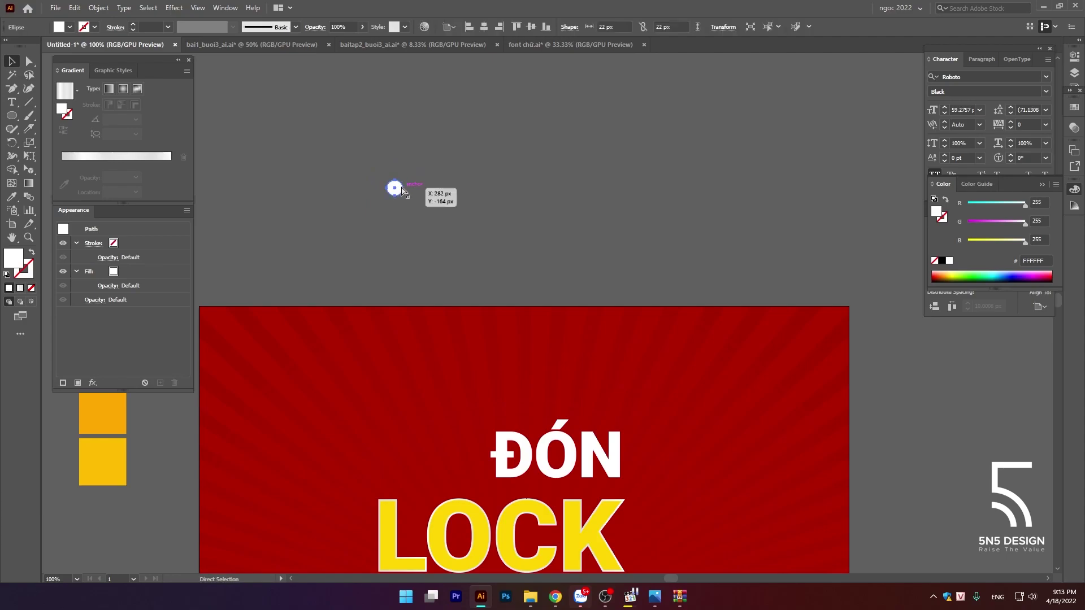
key("v")
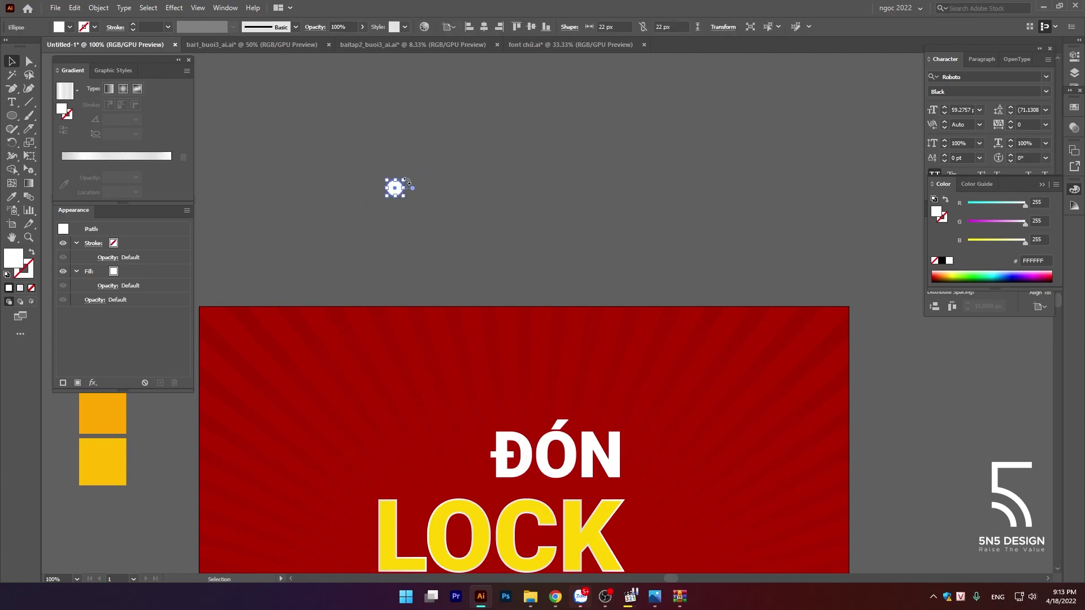
left_click_drag(403, 180, 411, 172)
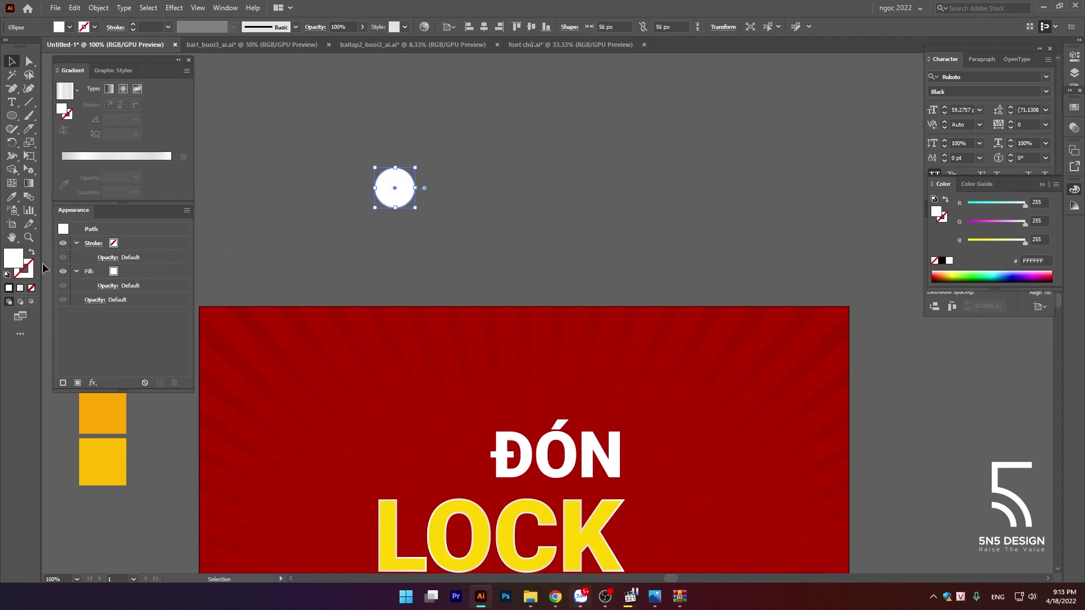
key("i")
left_click(102, 462)
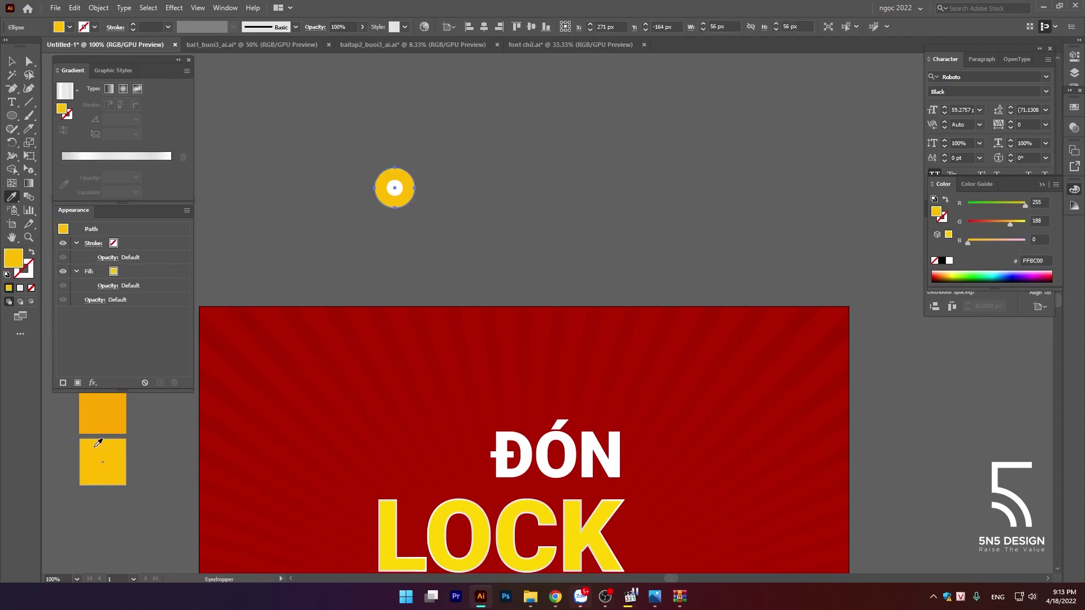
key("v")
left_click(468, 250)
Step: Shrink the yellow circle around the inner white circle and group both with Ctrl+G
scroll(420, 202, "up", 3, "alt")
left_click(354, 151)
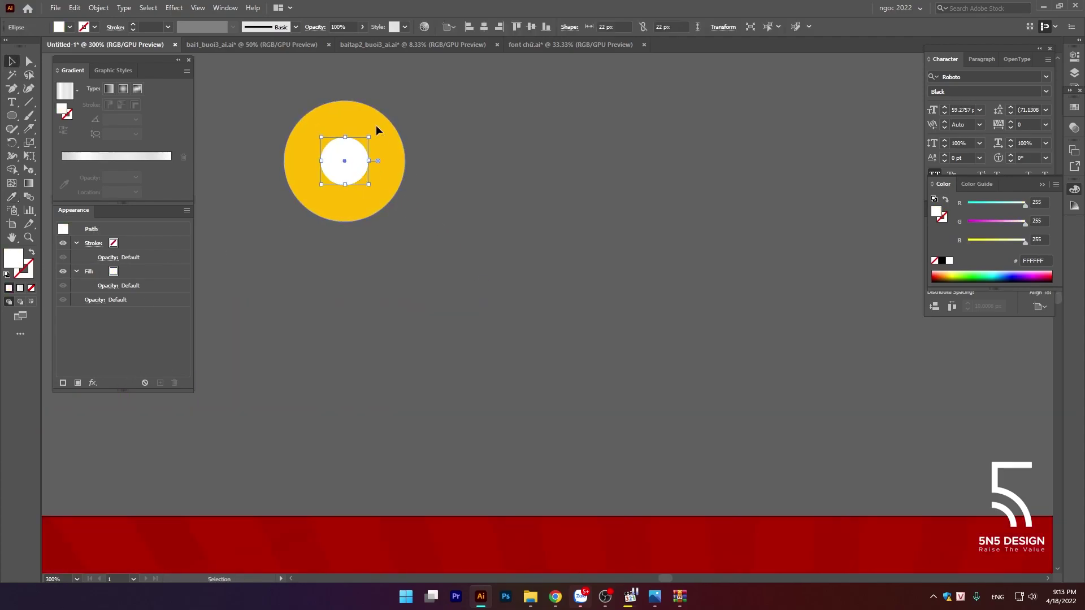
left_click(376, 127)
left_click_drag(403, 102, 384, 122)
left_click(460, 112)
scroll(460, 112, "down", 1, "alt")
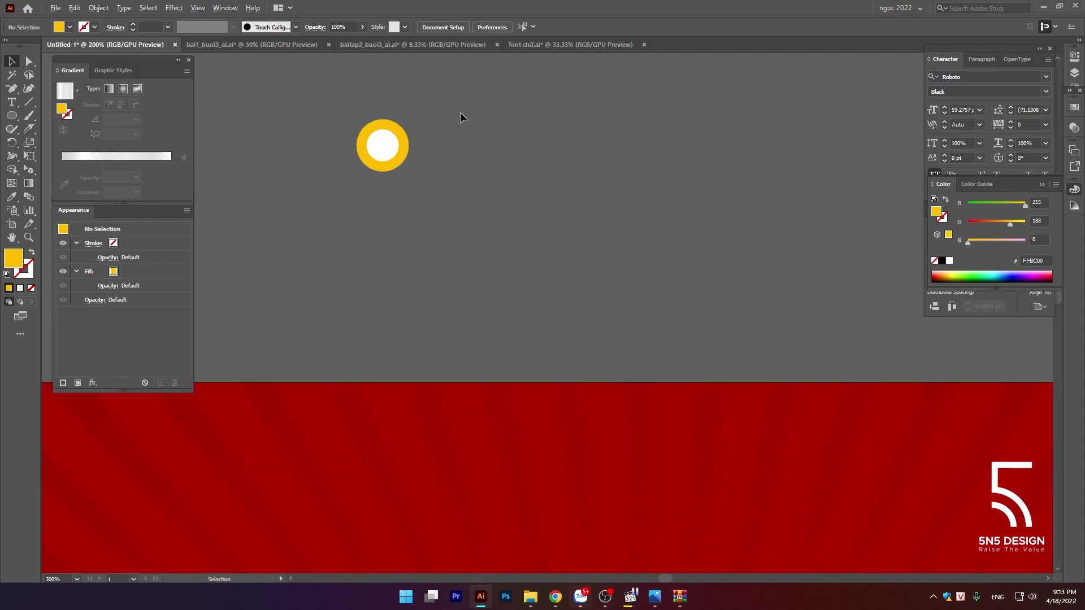
scroll(460, 113, "down", 1, "alt")
left_click(408, 157)
key("ctrl+g")
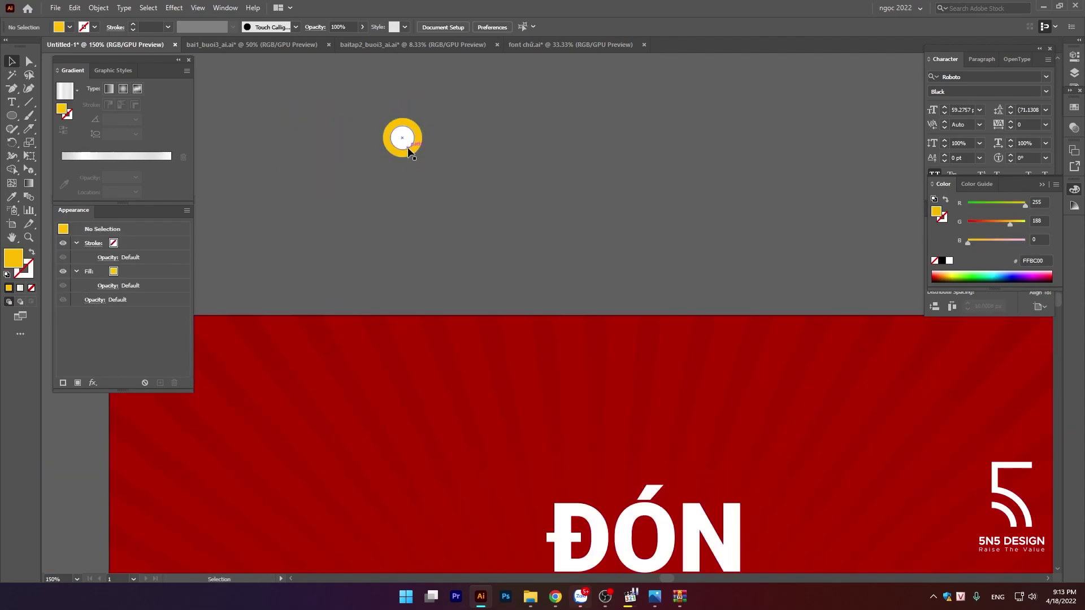
Step: Move the bulb dot onto the top of the L in LOCK
scroll(404, 240, "down", 1, "alt")
scroll(436, 248, "down", 2, "alt")
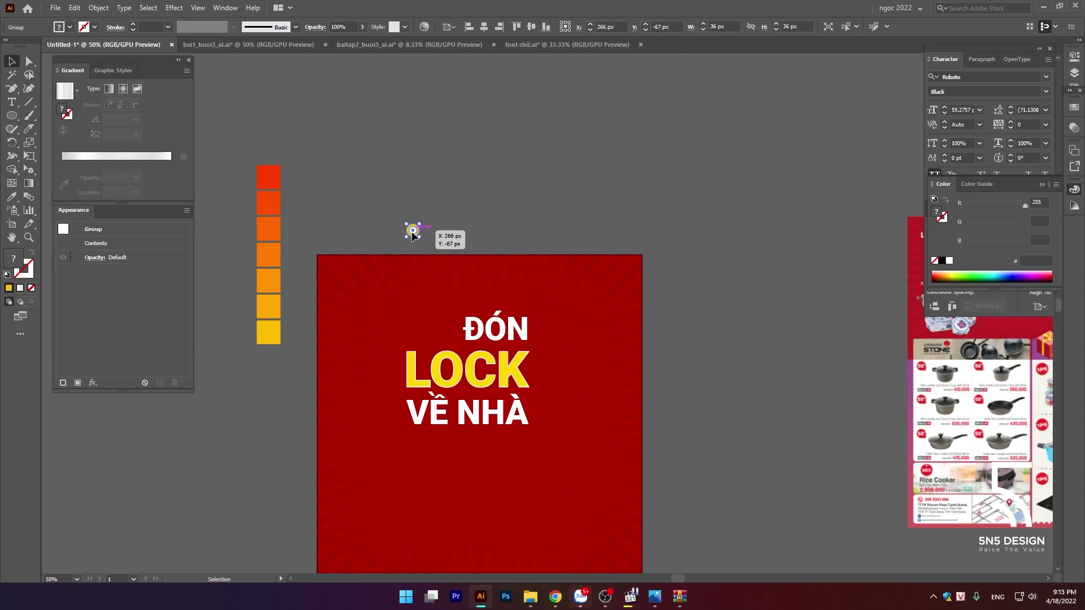
mouse_move(412, 230)
left_mouse_down()
mouse_move(410, 361)
mouse_move(418, 341)
mouse_move(421, 373)
mouse_move(434, 255)
left_mouse_up()
scroll(410, 361, "up", 4, "alt")
scroll(416, 356, "up", 1)
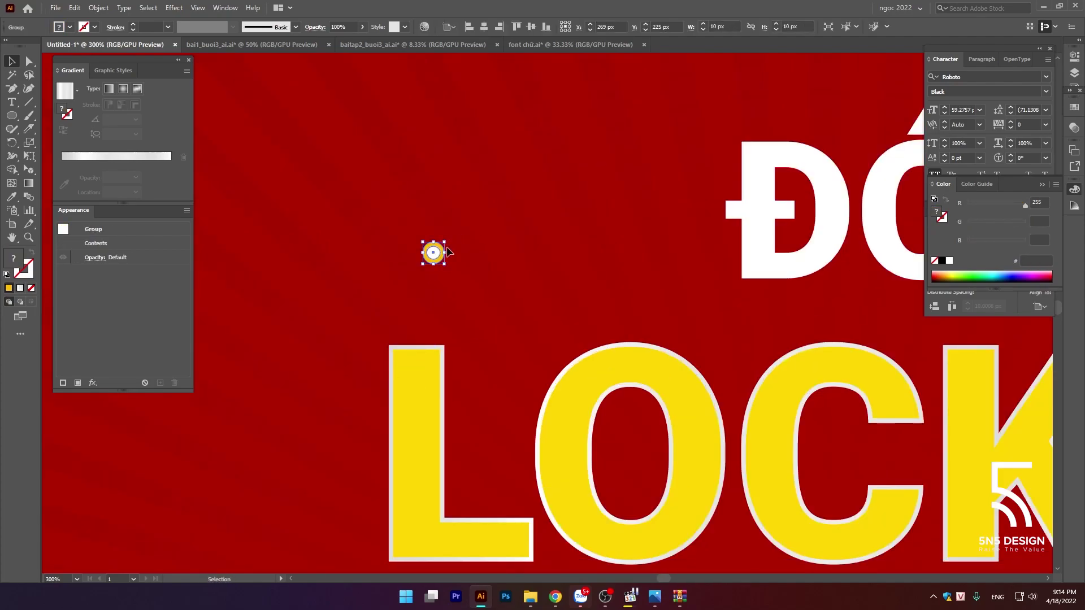
Step: Apply a Drop Shadow effect to the dot with 1 px offsets and blur
left_click(196, 9)
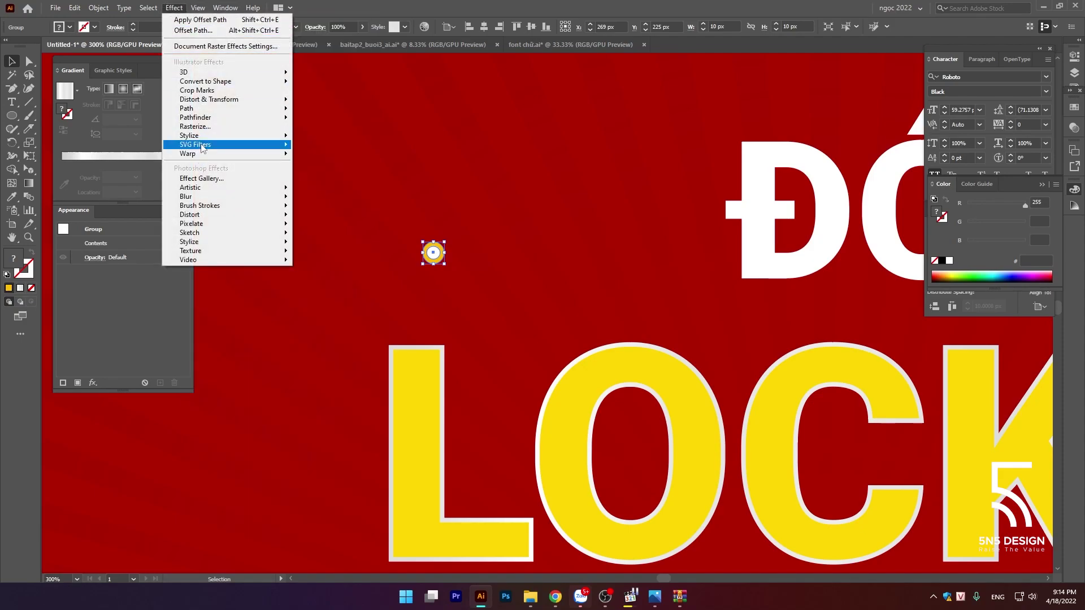
mouse_move(189, 136)
left_click(319, 137)
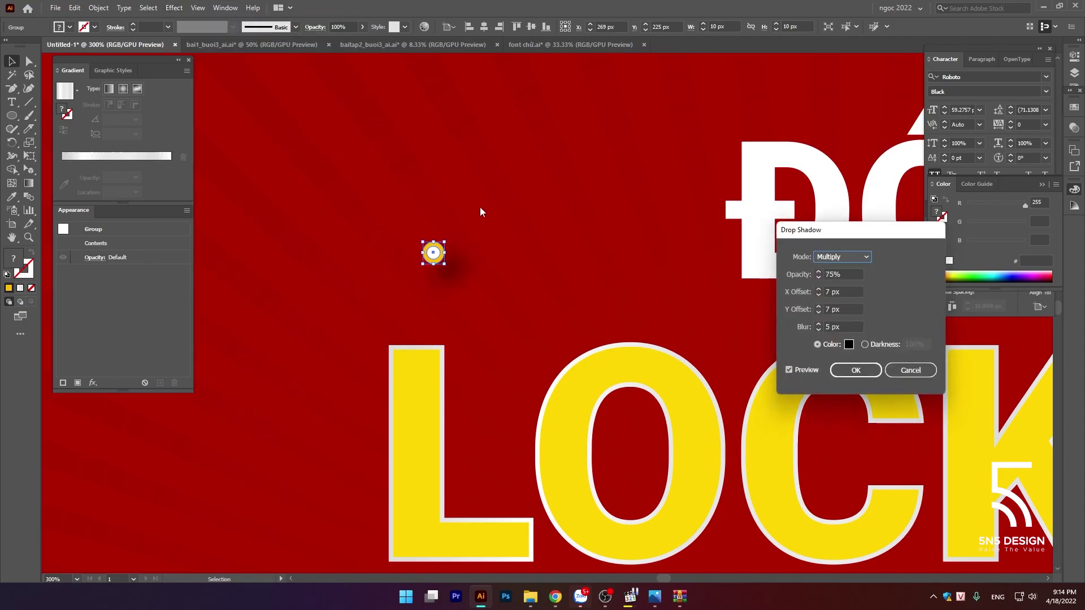
left_click(832, 294)
key("Tab")
type("1")
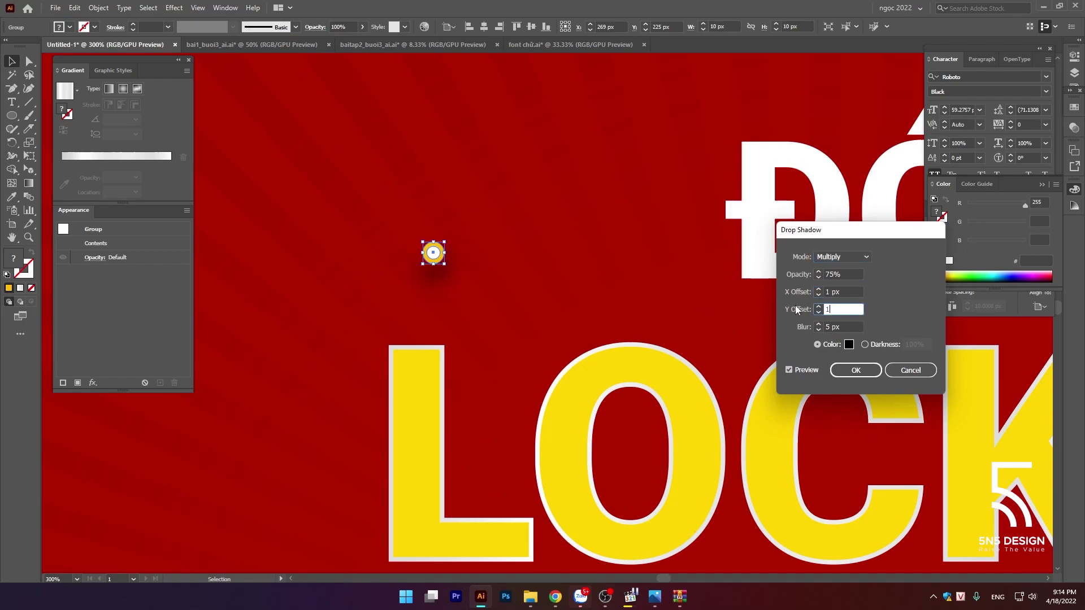
left_click(817, 330)
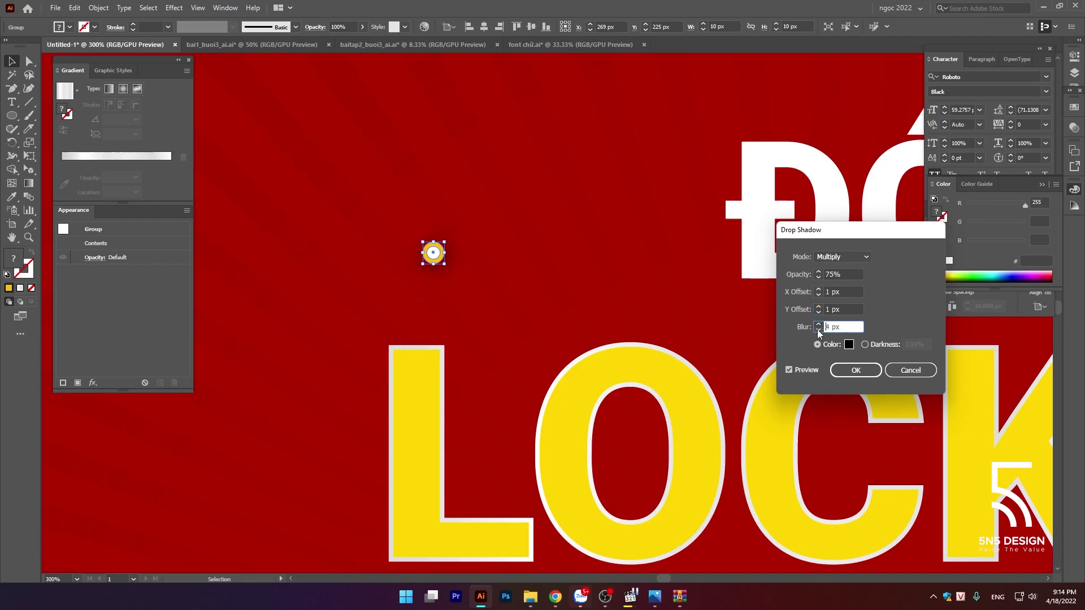
left_click(841, 274)
type("30")
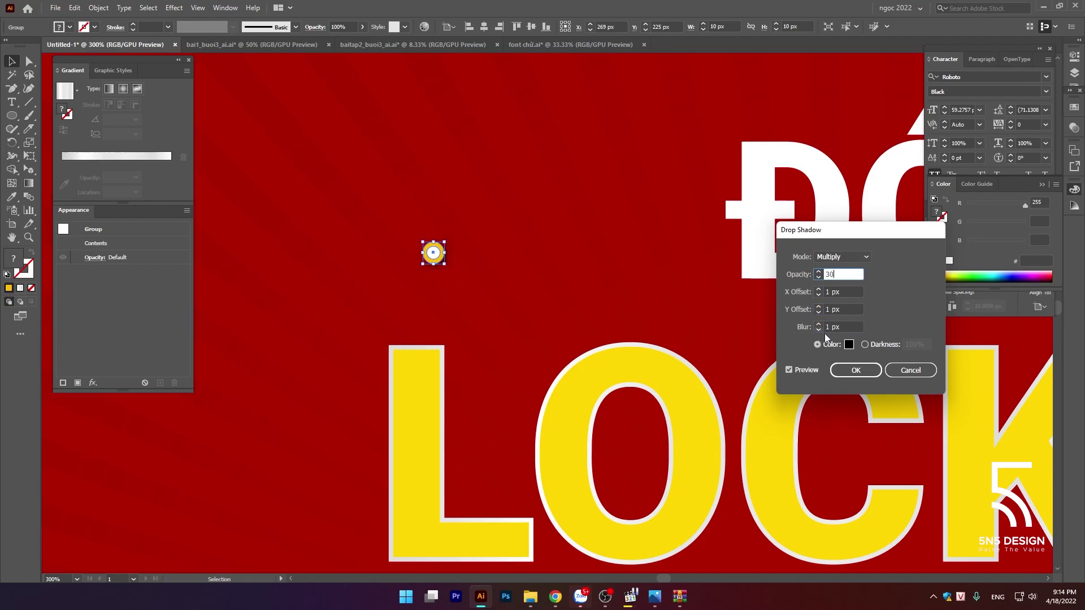
left_click(831, 372)
Step: Move the shadowed dot down inside the L
left_click_drag(433, 253, 418, 377)
left_click(506, 262)
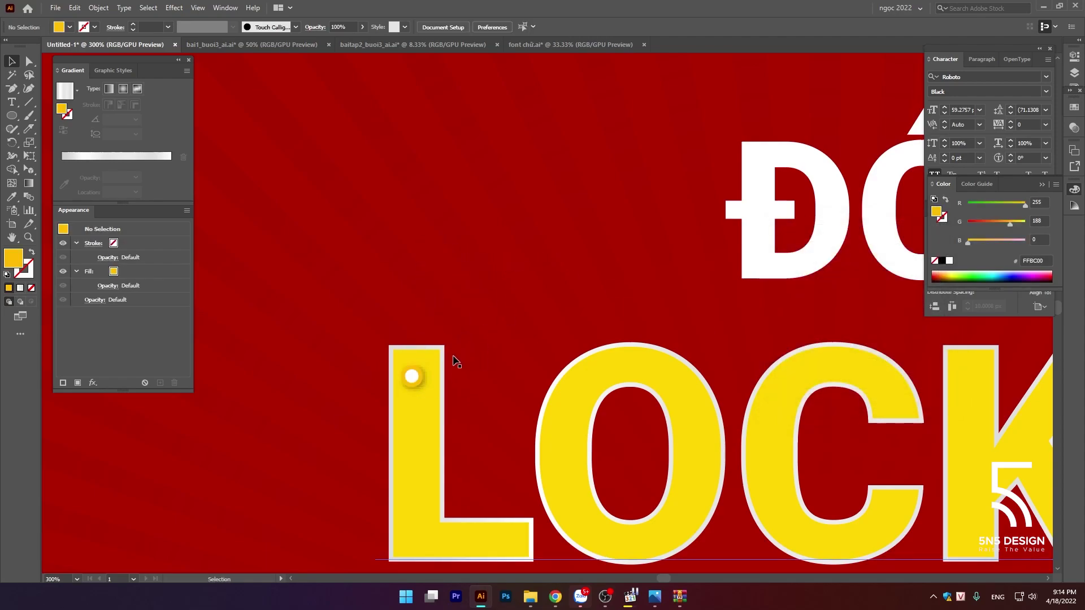
scroll(475, 360, "down", 2)
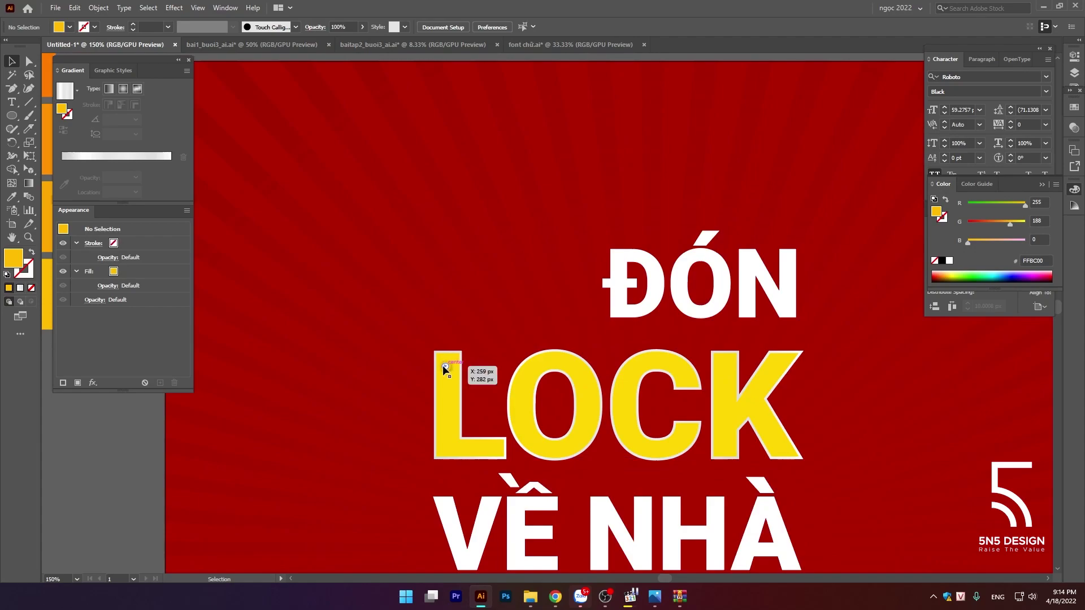
Step: Place a copy of the yellow bulb dot lower down and blend the two dots together
mouse_move(445, 367)
left_mouse_down()
mouse_move(669, 311)
mouse_move(311, 311)
mouse_move(313, 429)
left_mouse_up()
left_click(351, 330)
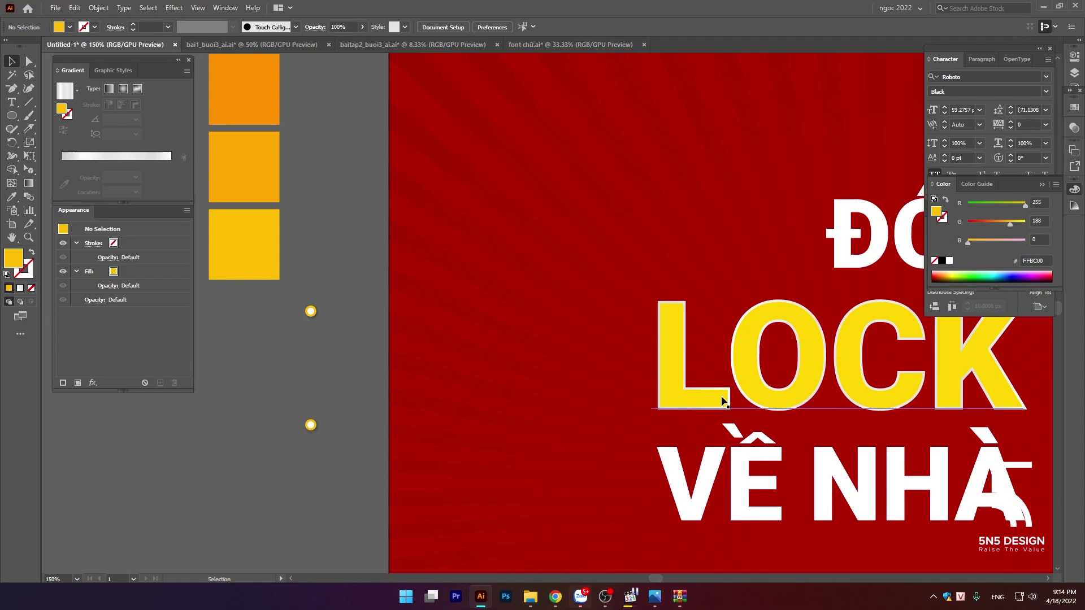
left_click_drag(320, 435, 302, 299)
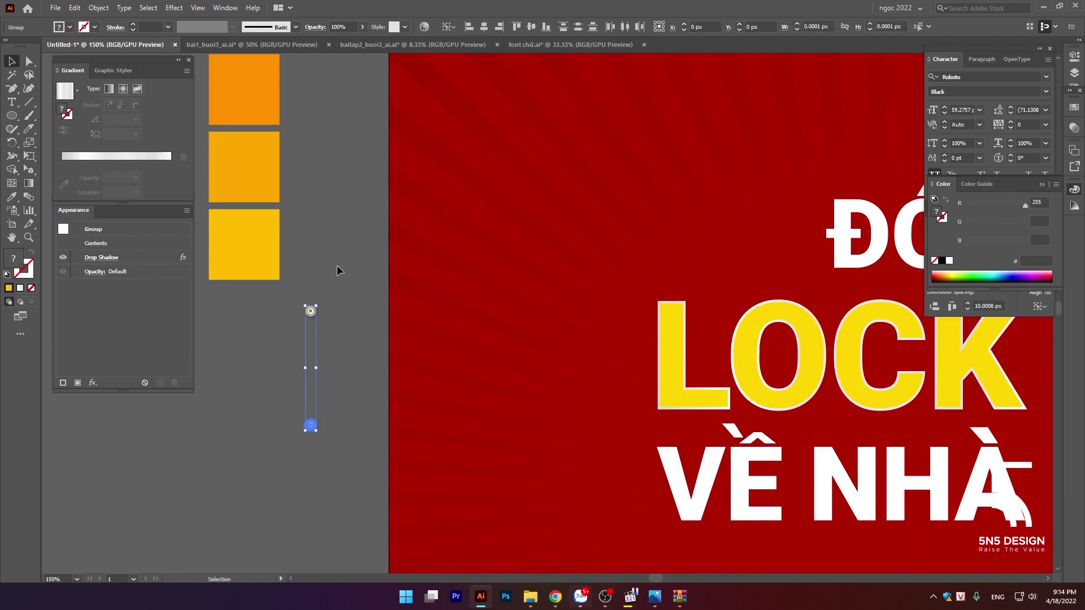
left_click(98, 8)
mouse_move(127, 320)
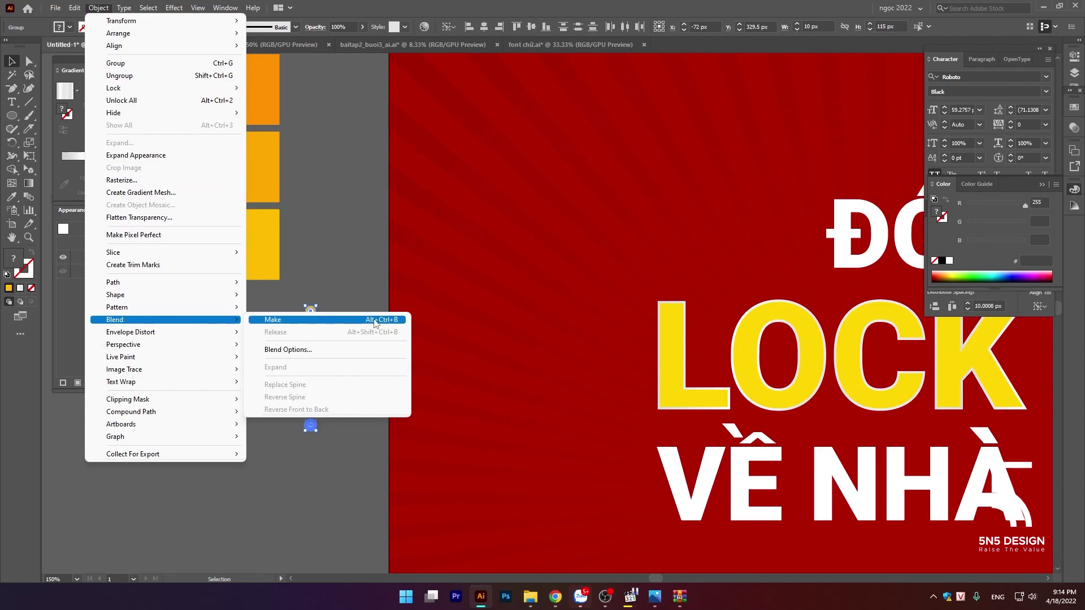
left_click(375, 323)
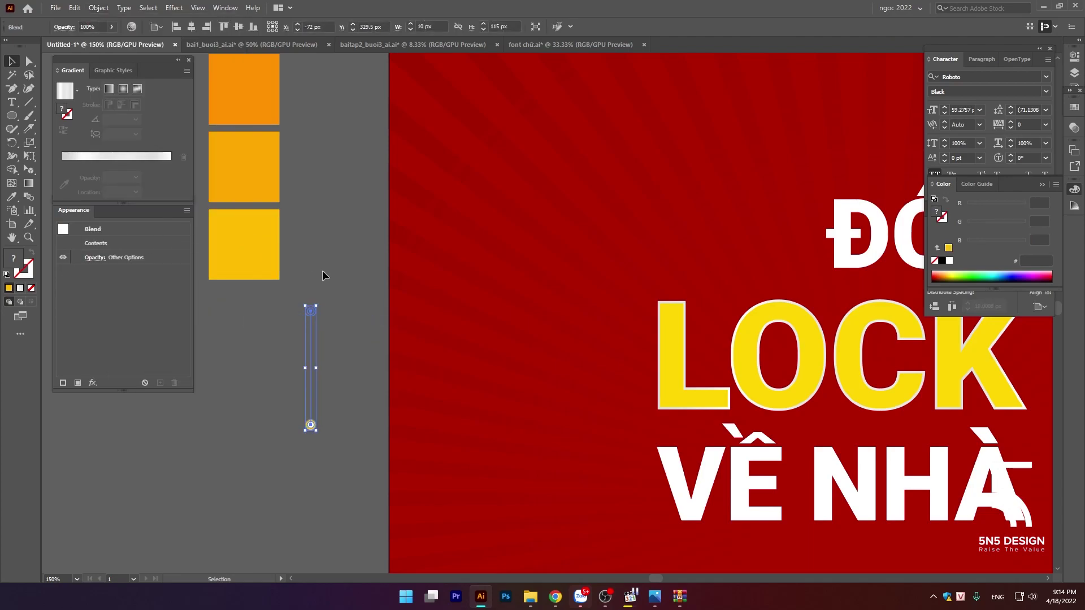
Step: Set the blend to 2 specified steps, giving an evenly spaced column of four dots
double_click(27, 196)
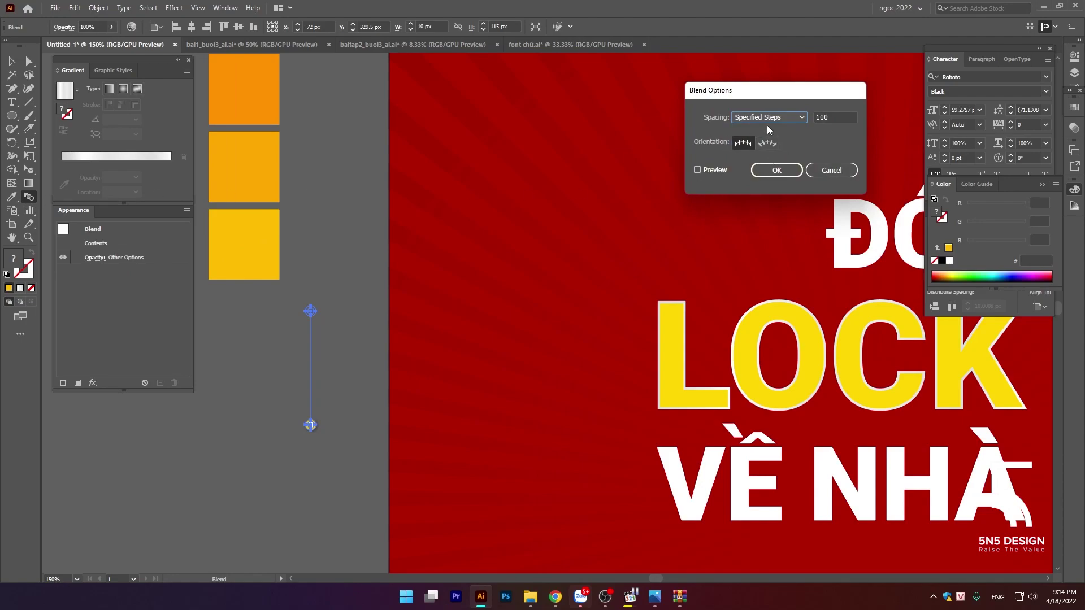
double_click(843, 119)
type("4")
left_click(715, 169)
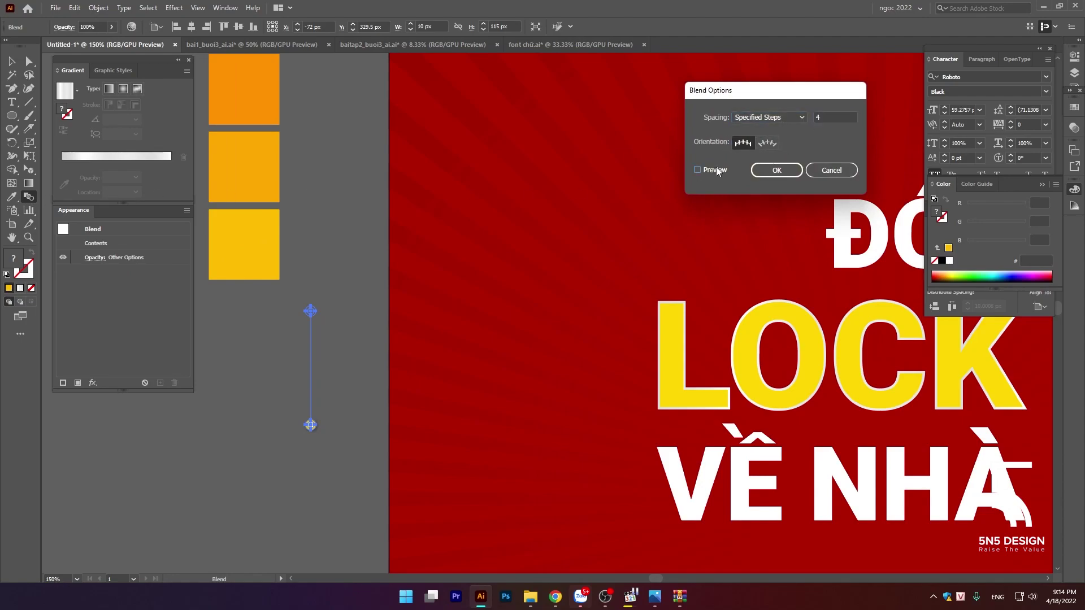
left_click(802, 115)
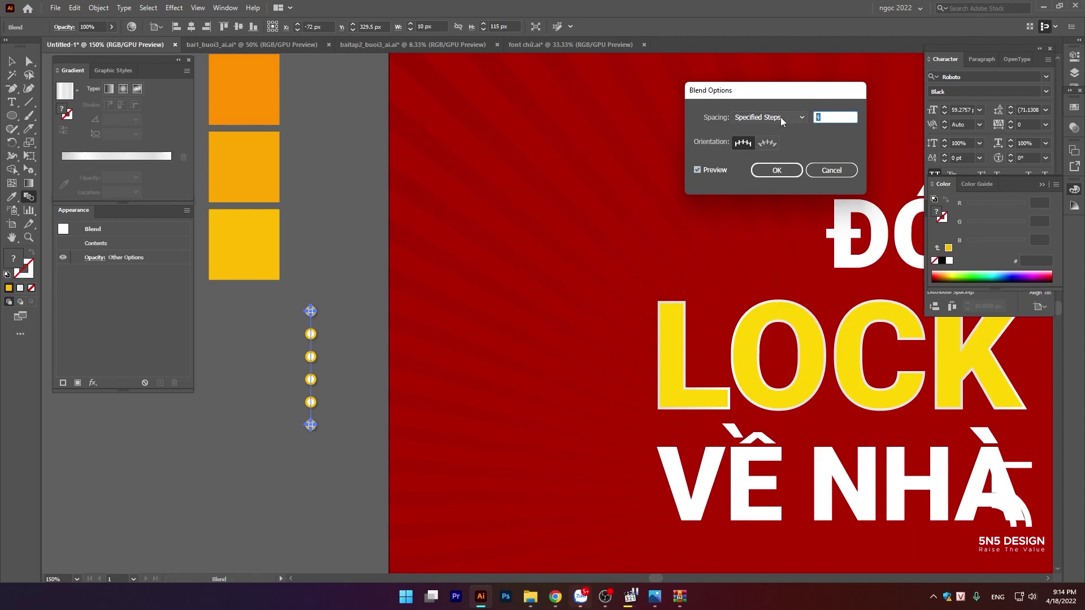
type("2")
left_click(776, 170)
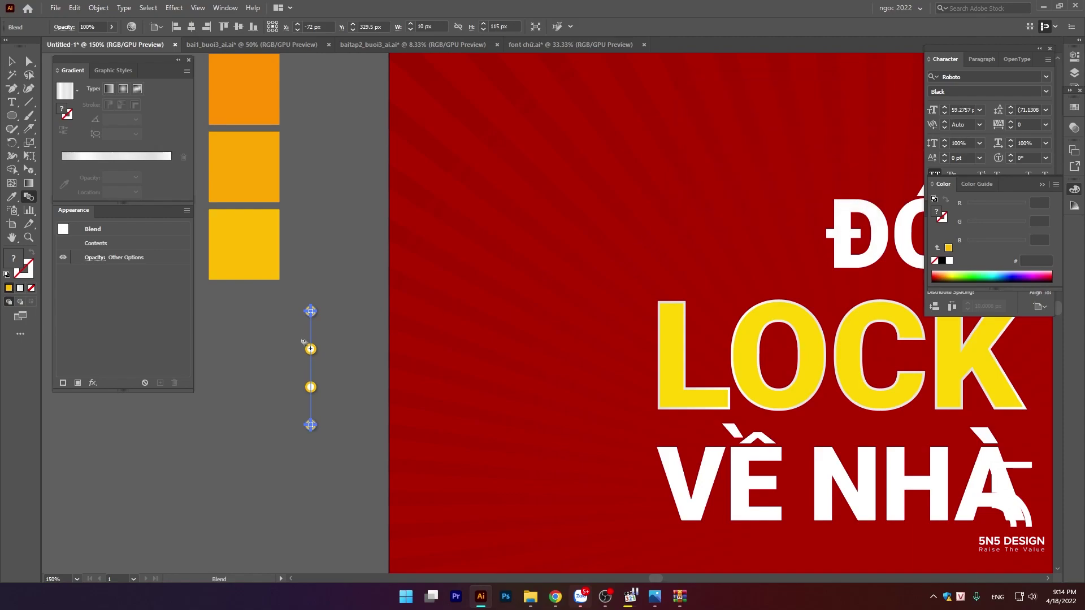
key("v")
left_click(494, 332)
scroll(585, 322, "right", 2)
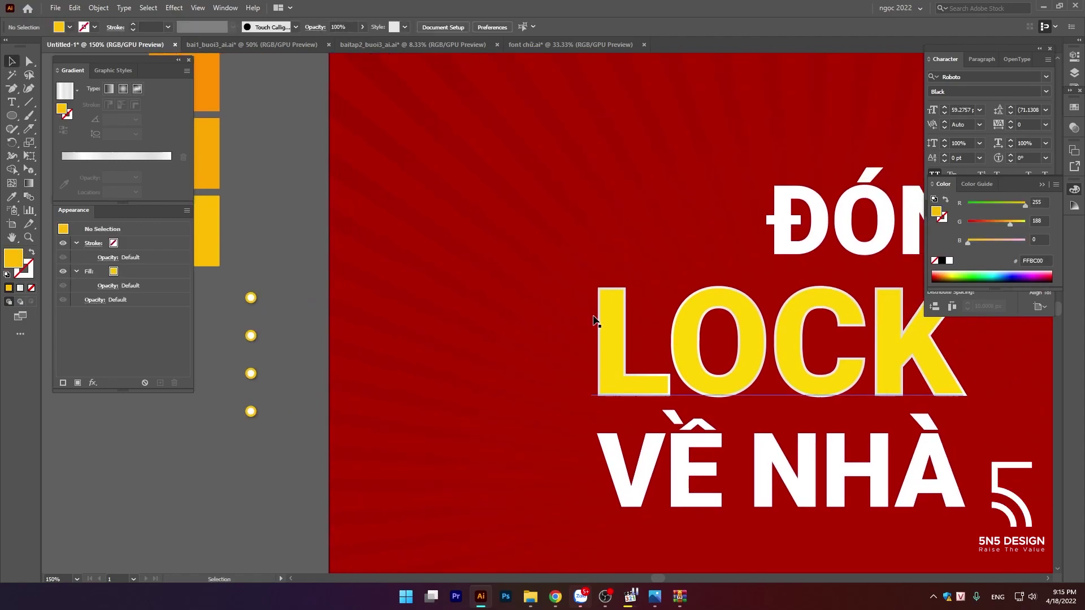
Step: Trace a path around the L of LOCK with the Pen tool and swap its fill and stroke
key("p")
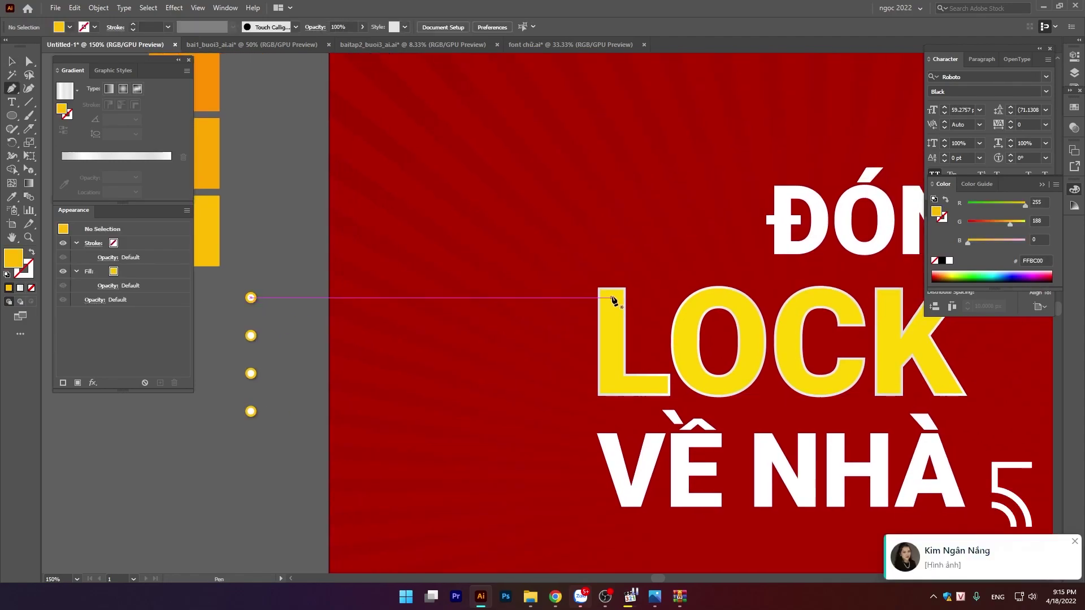
left_click(611, 298)
left_click(612, 384)
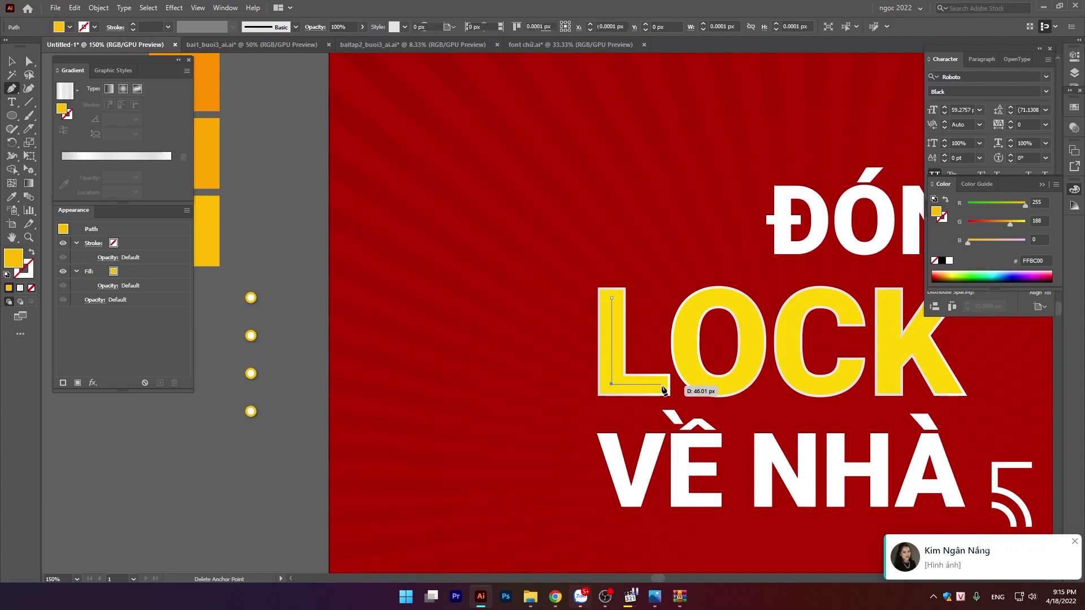
left_click(658, 384)
left_click(658, 298)
key("v")
key("shift+x")
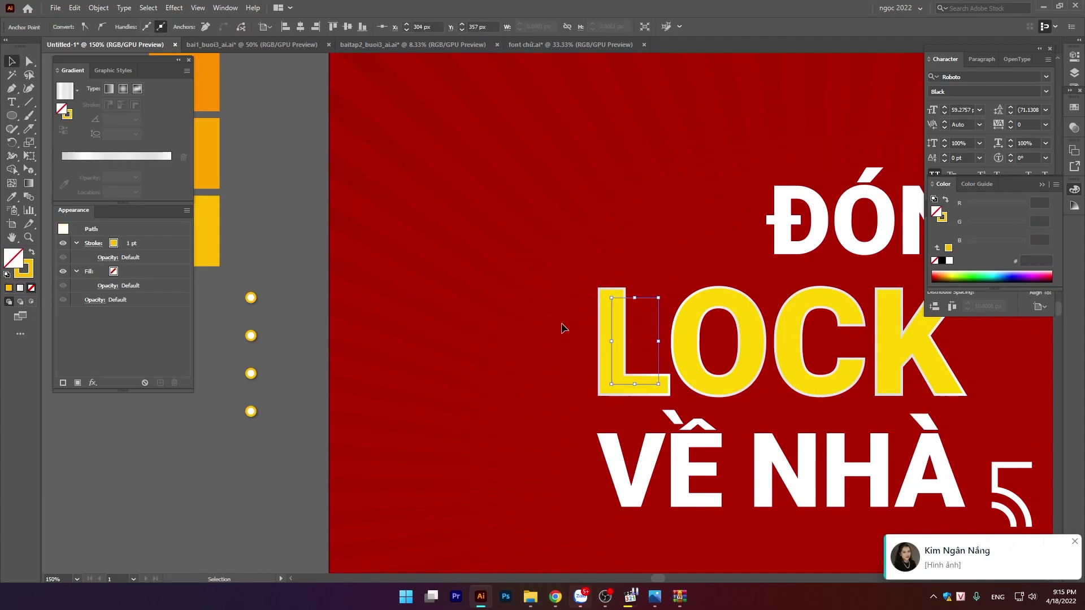
Step: Replace the dot blend's spine with the traced L path, then bring the LocknLock reference poster into view
left_click(251, 298, "shift")
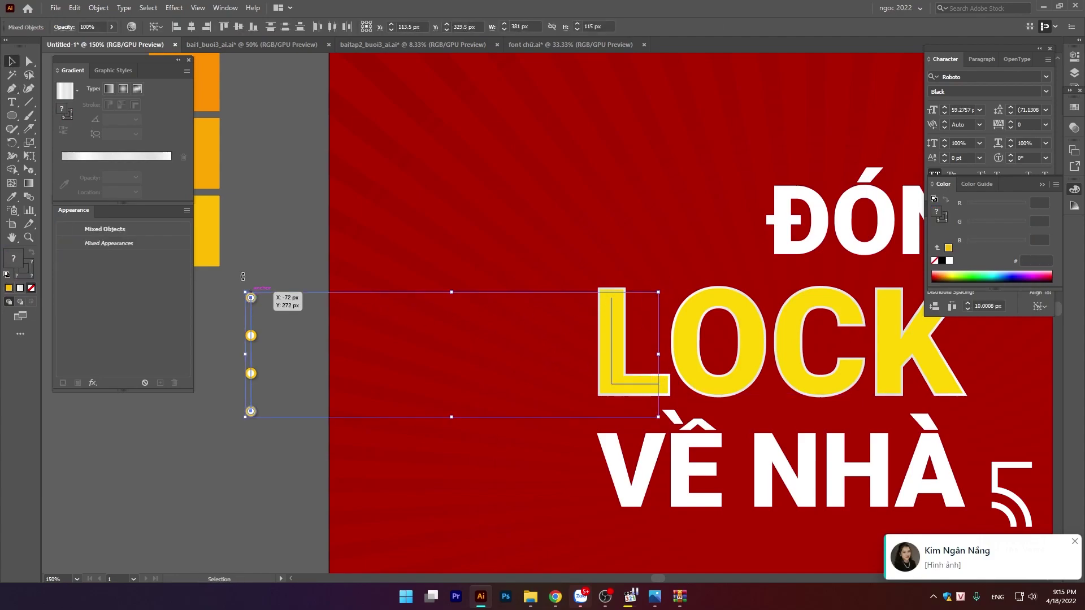
left_click(98, 8)
mouse_move(165, 320)
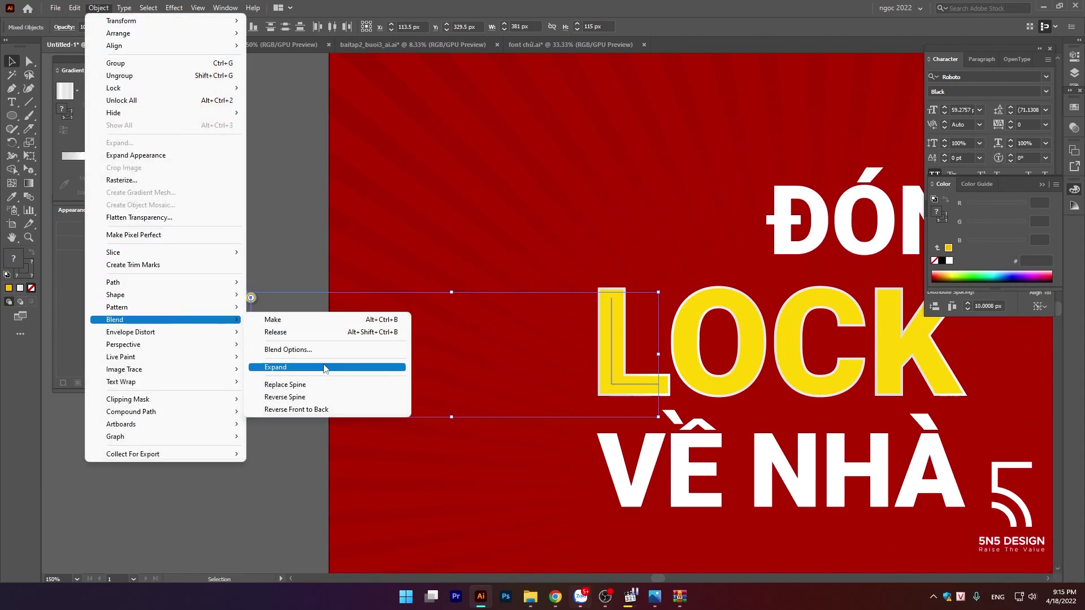
left_click(311, 386)
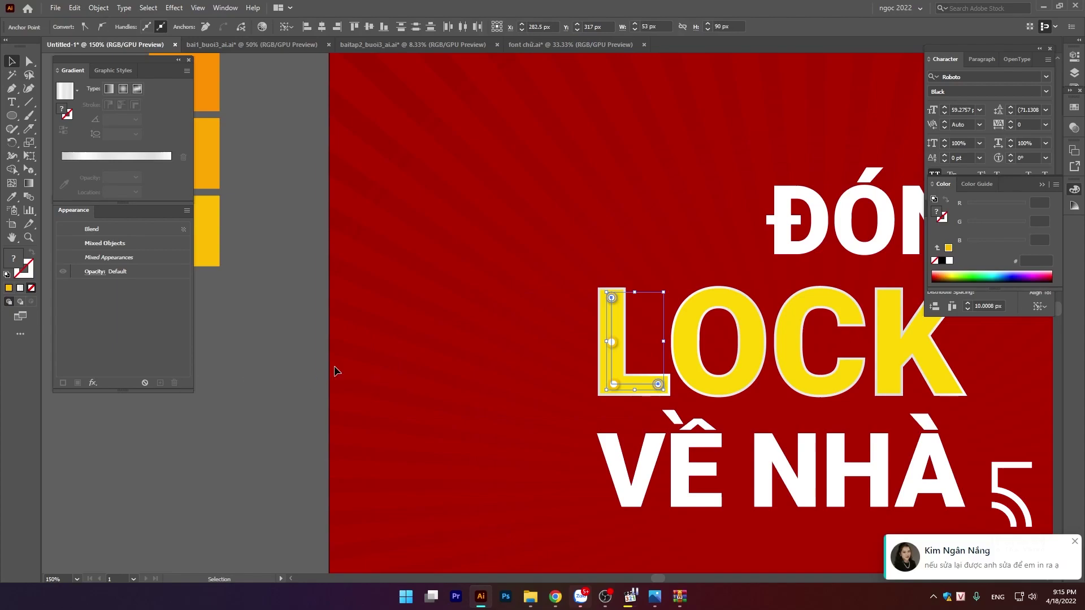
left_click(273, 370)
key("ctrl+minus")
left_click_drag(752, 339, 218, 328)
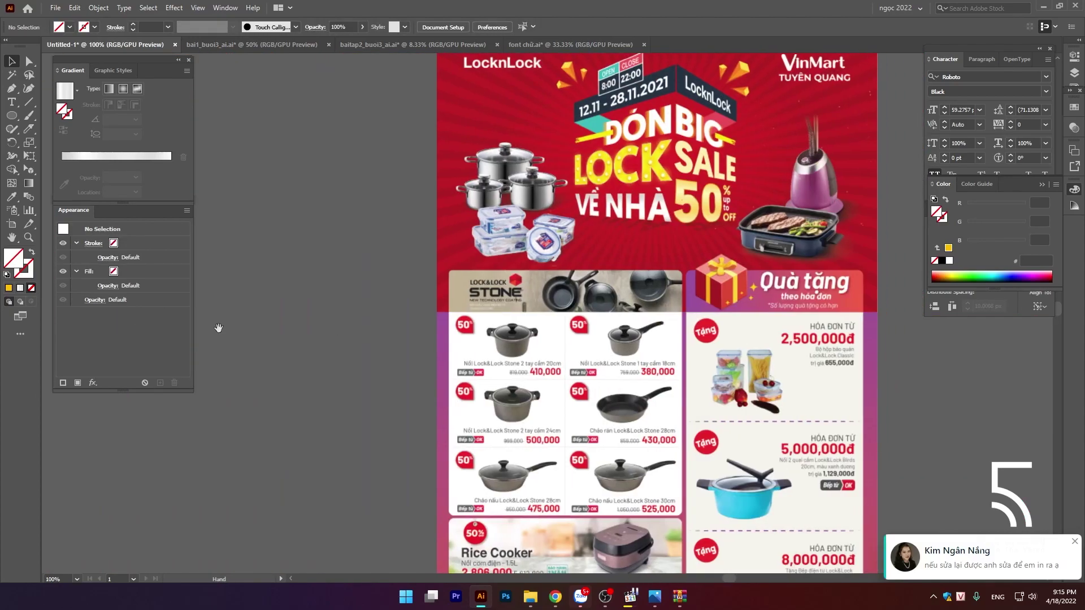
scroll(381, 325, "left", 5)
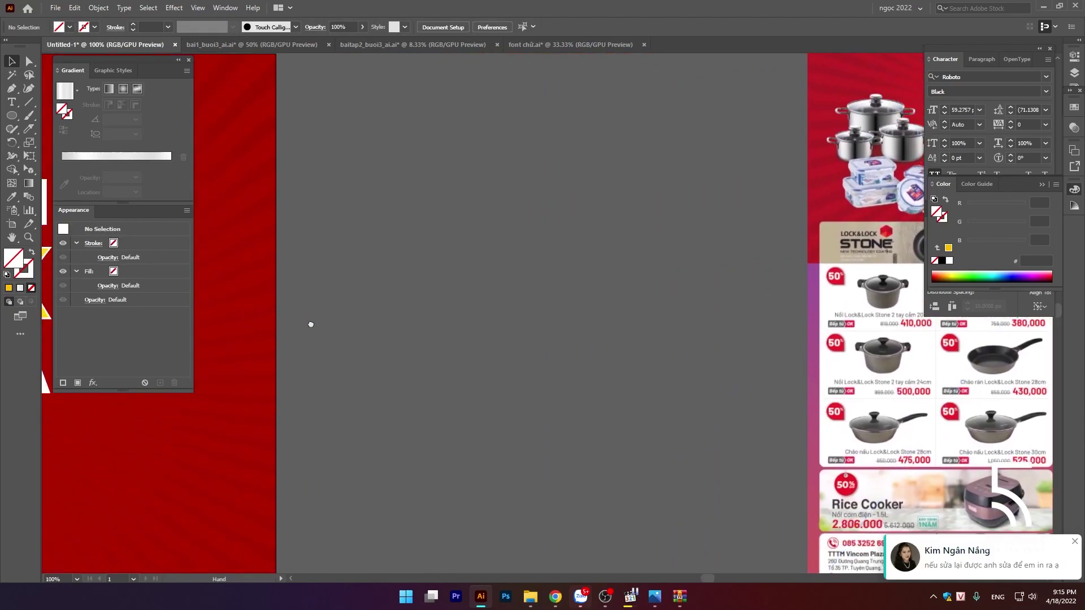
scroll(307, 322, "left", 8)
scroll(466, 263, "left", 1)
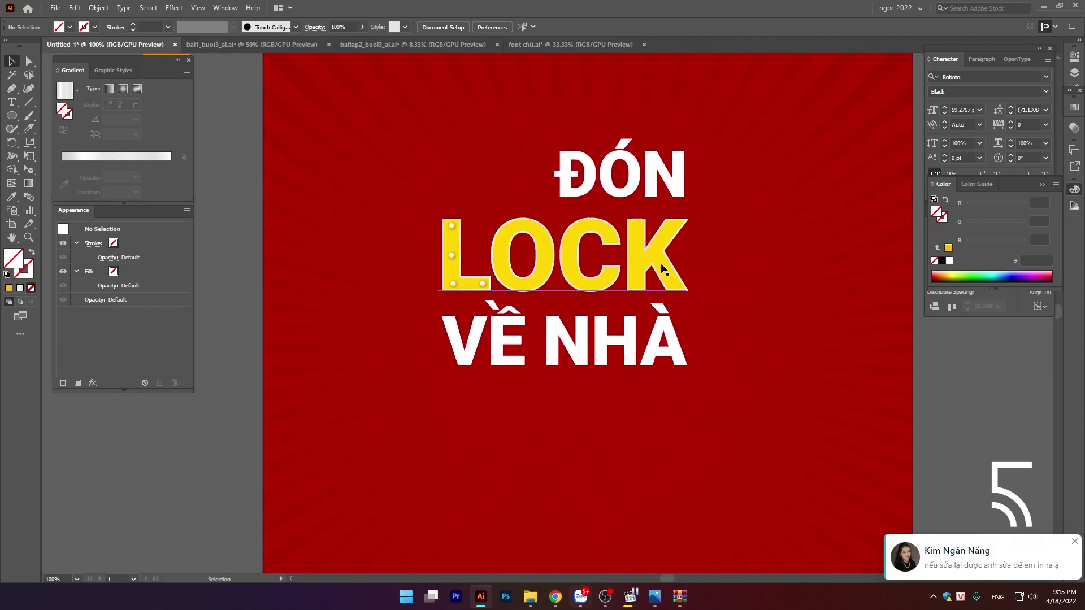
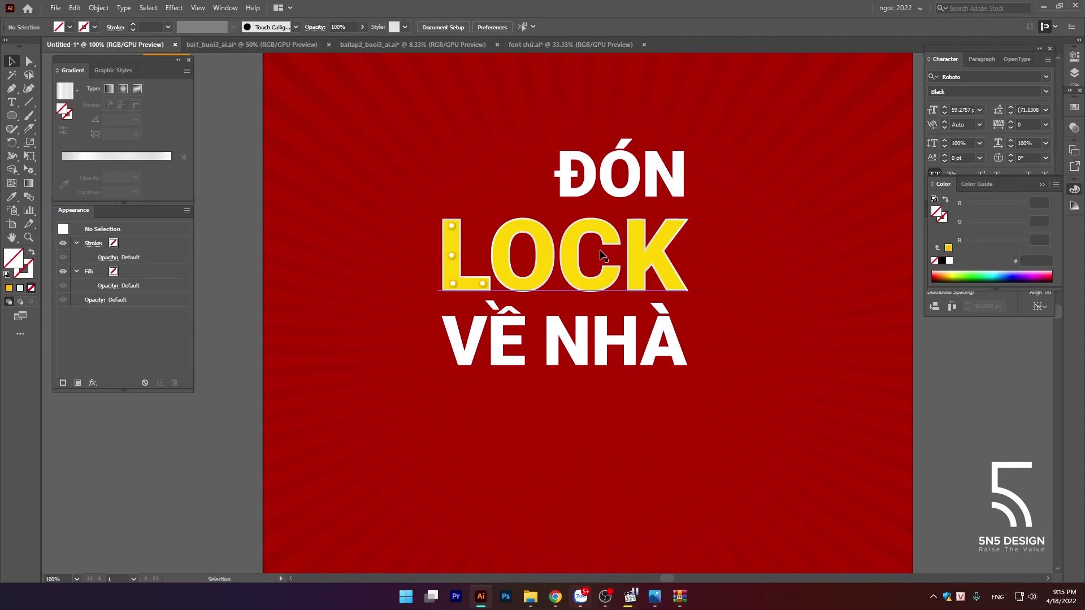
Step: Nudge the top and bottom end anchors of the L's dot blend so the bulbs sit inside the stroke
scroll(455, 255, "up", 4)
scroll(456, 254, "up", 1)
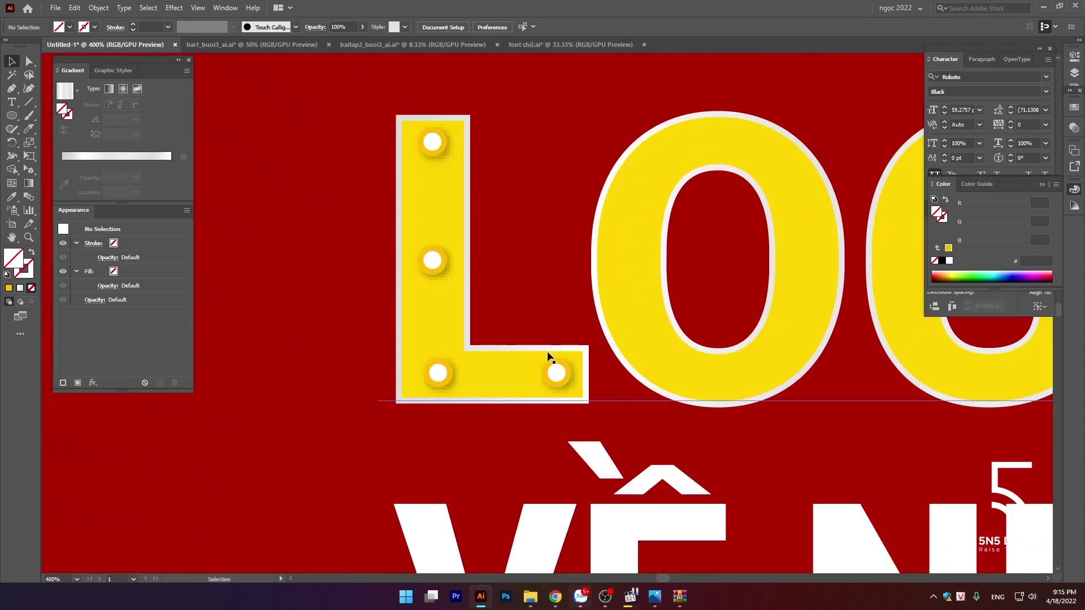
left_click(554, 373)
double_click(553, 373)
key("a")
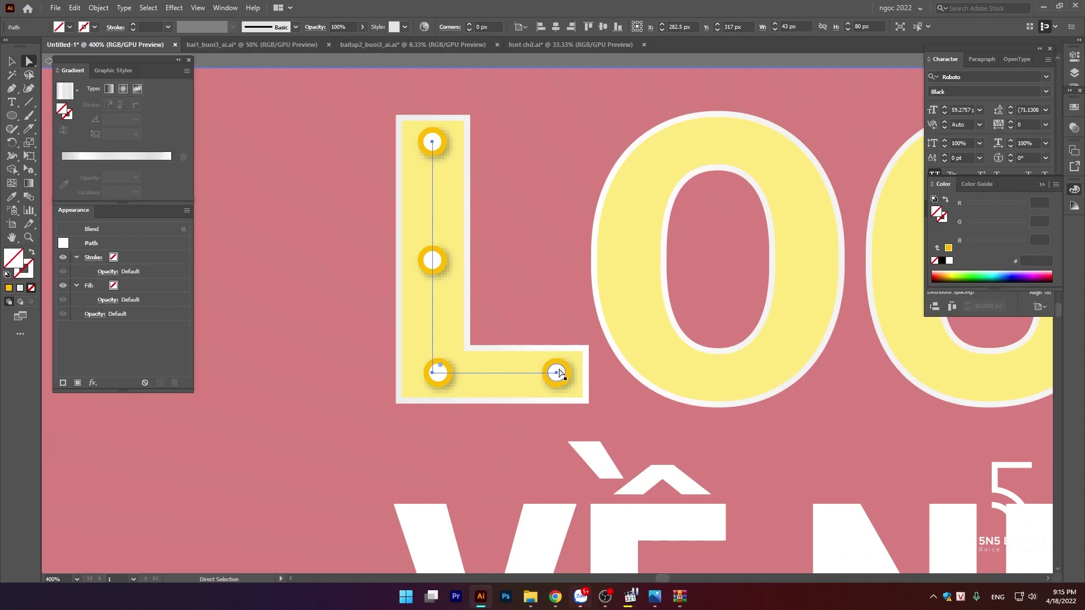
left_click(558, 373)
left_click_drag(557, 375, 548, 373)
left_click_drag(433, 145, 434, 154)
left_click(532, 165)
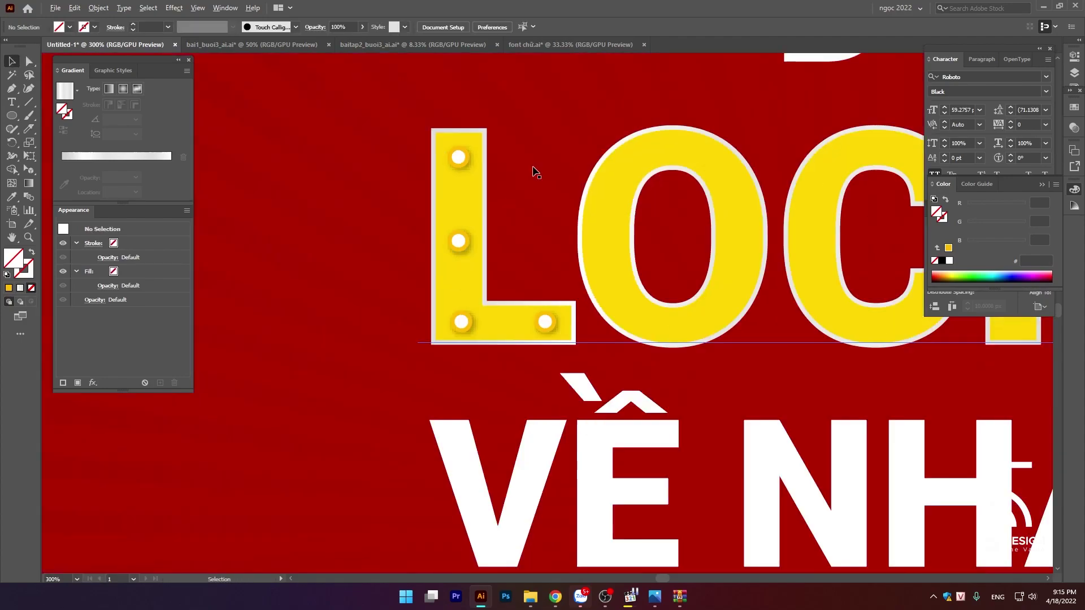
Step: Select the letter L shape inside LOCK, undoing an accidental move of the word
key("ctrl+minus")
key("ctrl+minus")
key("ctrl+minus")
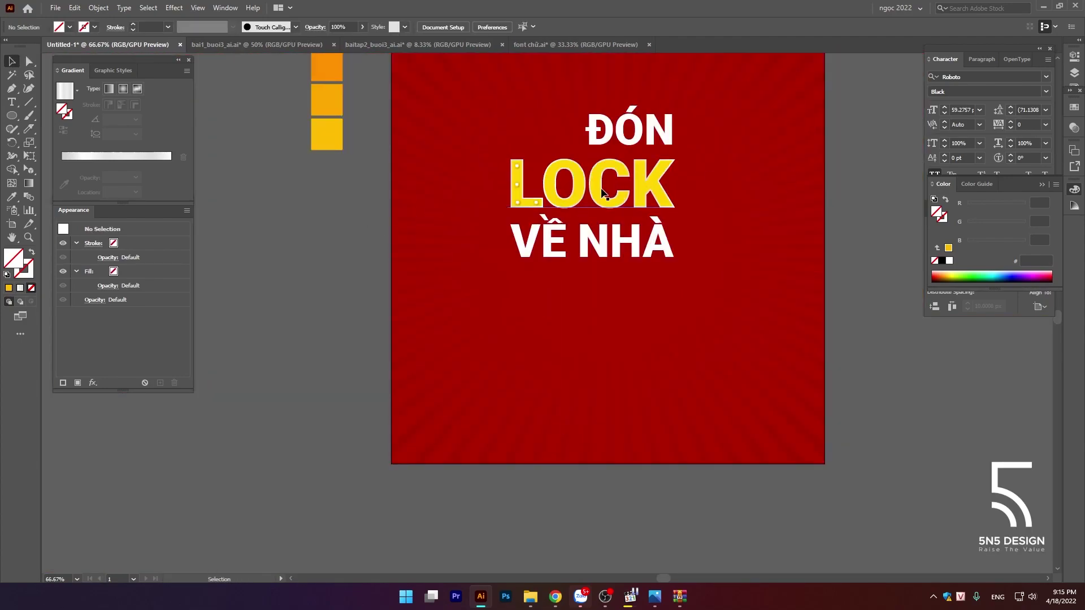
left_click(605, 193)
key("a")
left_click(536, 205)
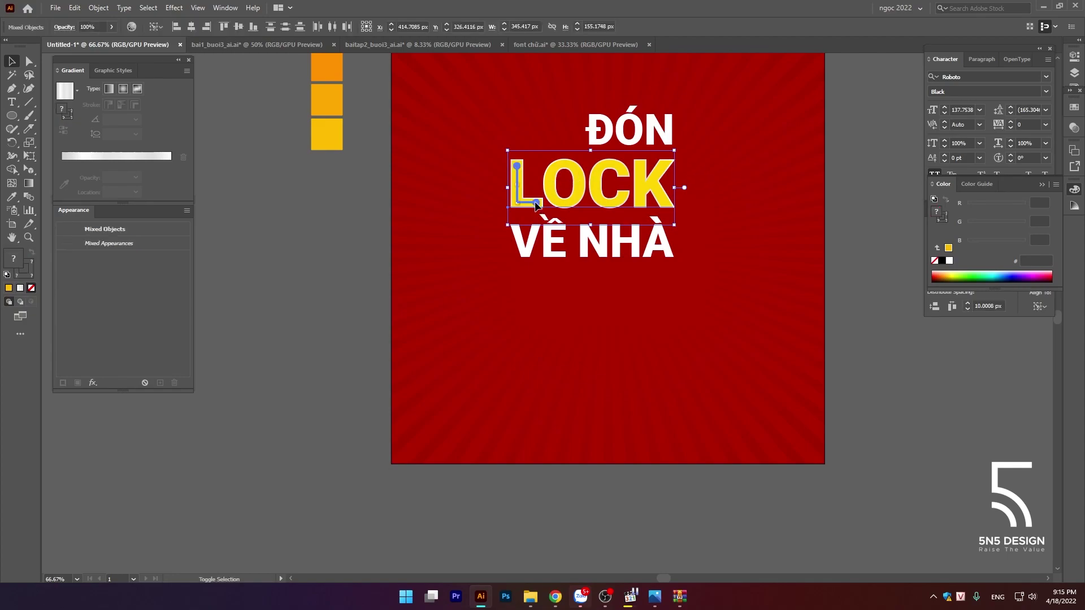
key("v")
left_click_drag(536, 204, 456, 204)
key("ctrl+z")
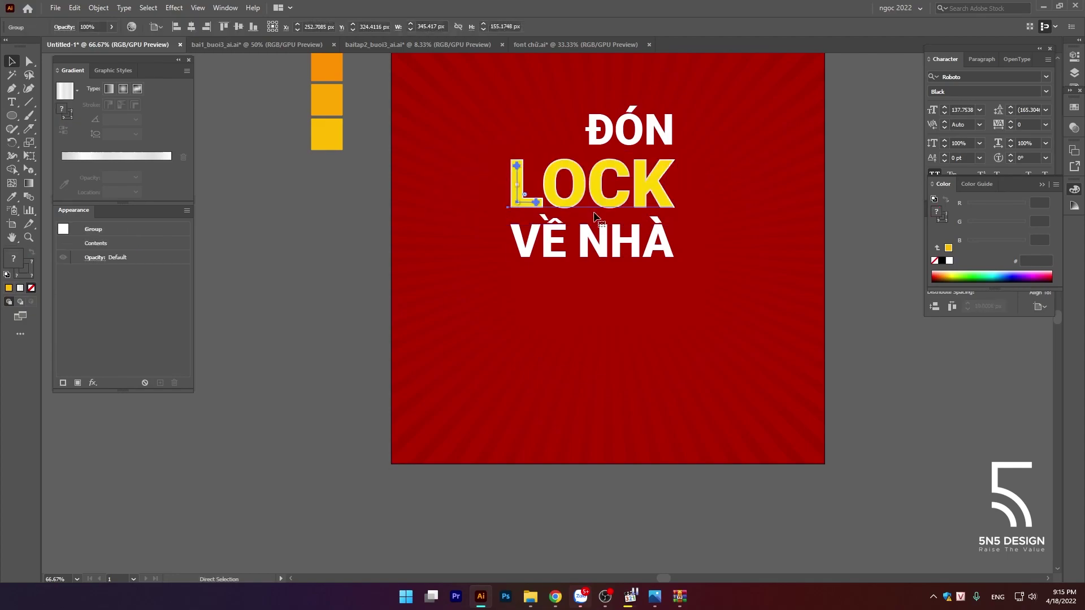
Step: Zoom out to find the reference poster and start a bar above ĐÓN
key("ctrl+minus")
scroll(651, 178, "right", 5)
scroll(780, 192, "up", 3)
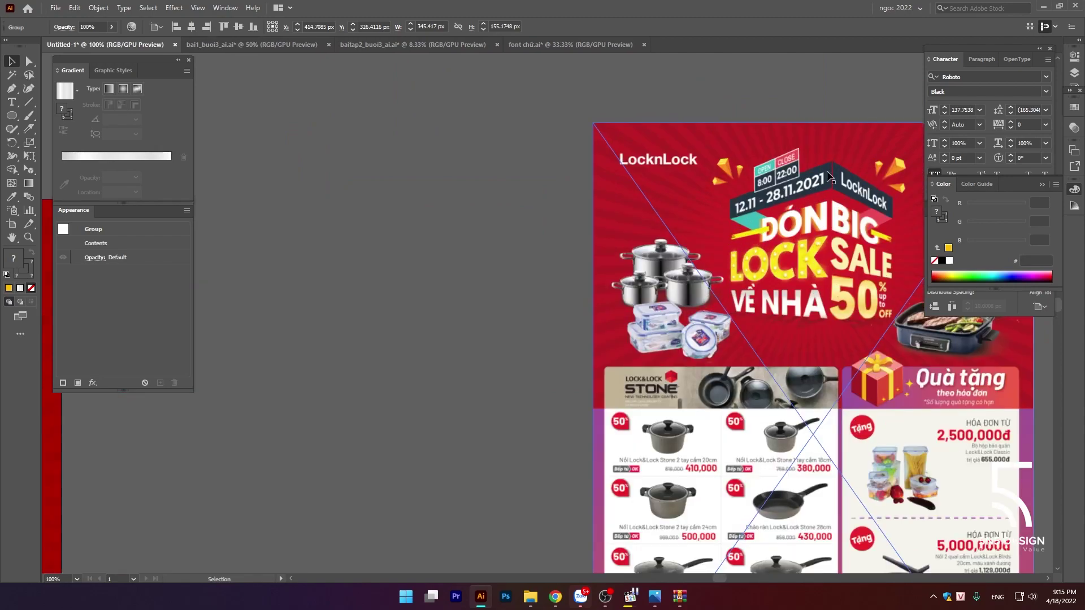
scroll(693, 236, "down", 3)
scroll(693, 236, "left", 5)
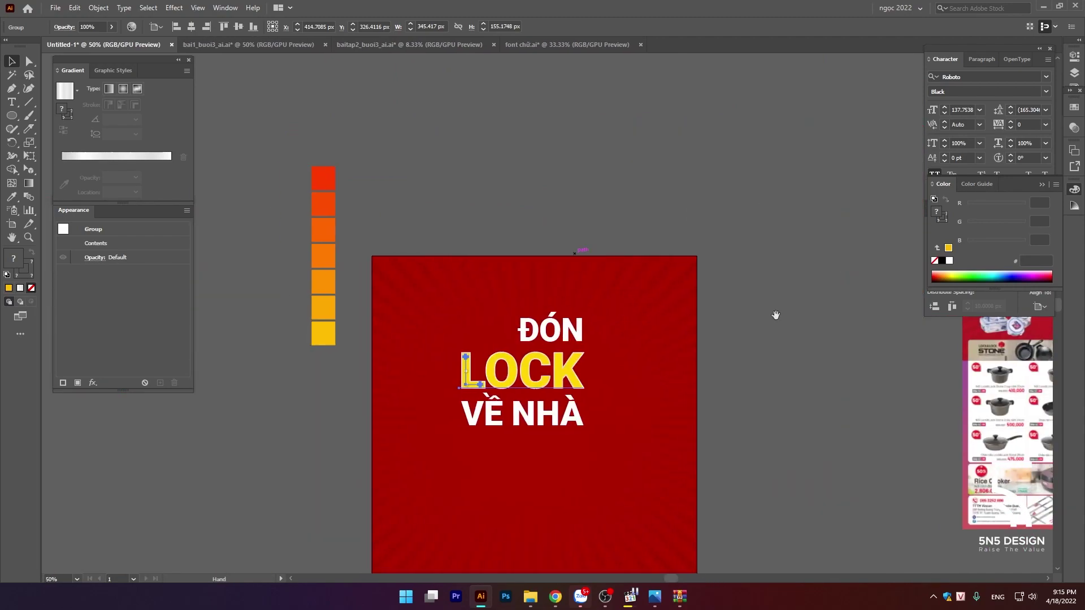
left_click_drag(19, 119, 56, 114)
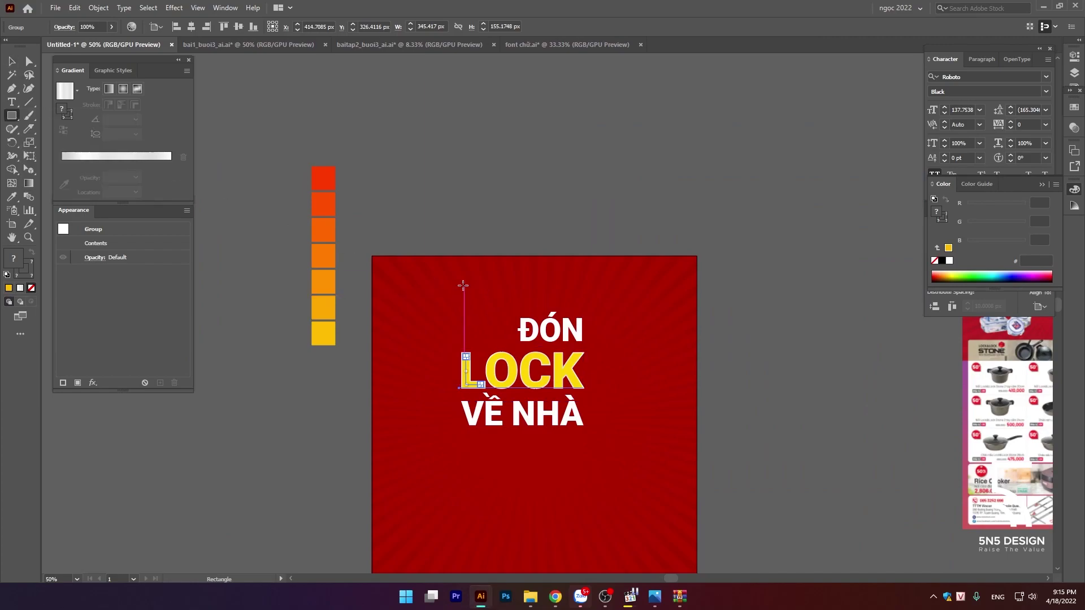
Step: Draw a flat rectangle above ĐÓN with no stroke and a solid dark blue #000B8E fill
left_click_drag(459, 294, 582, 308)
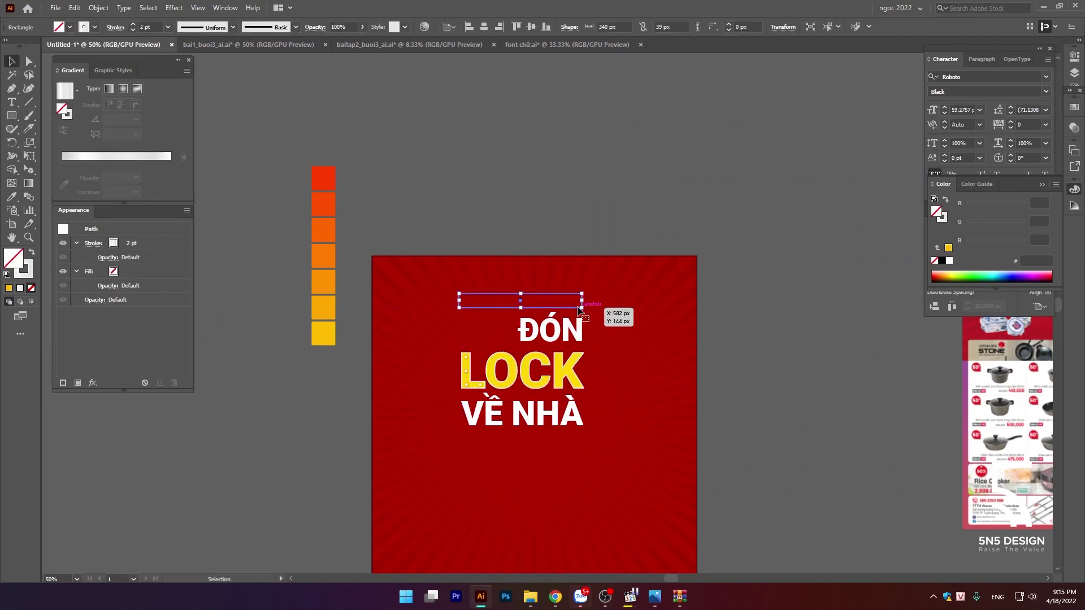
key("v")
key("shift+x")
key("period")
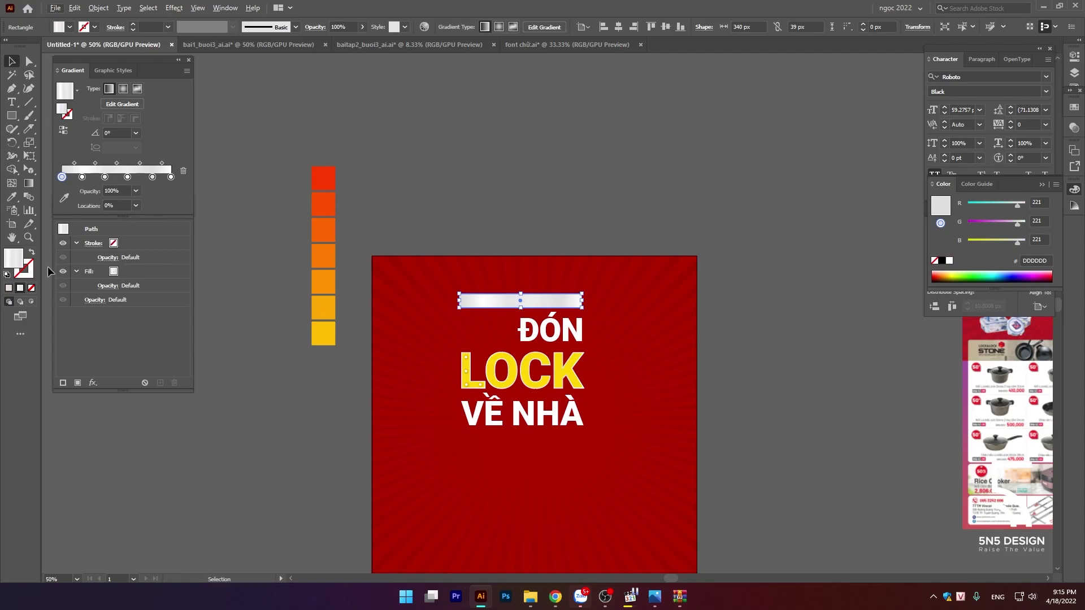
left_click(9, 288)
double_click(16, 252)
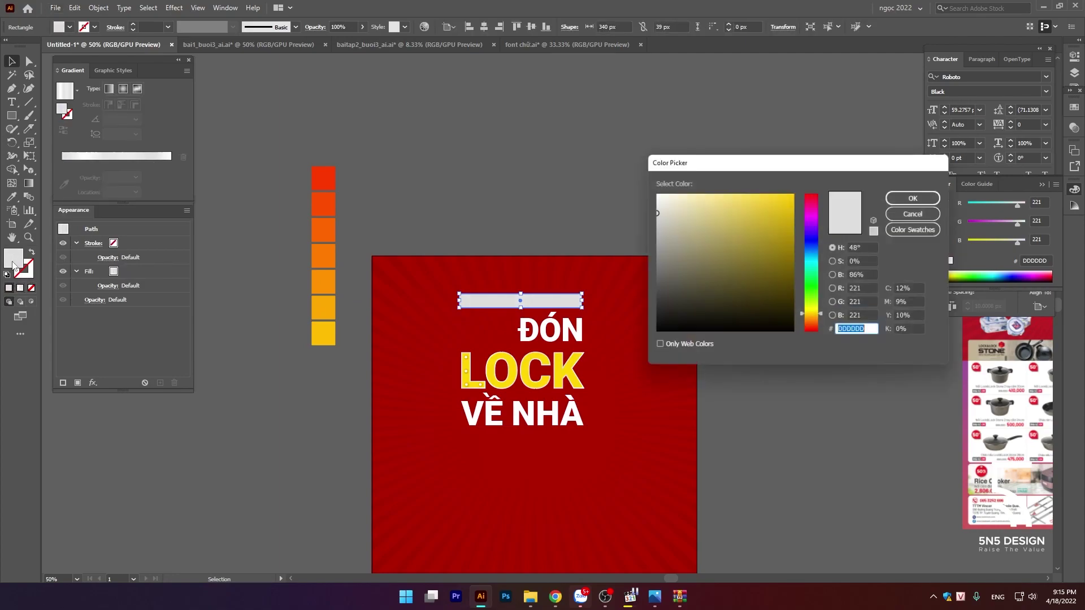
left_click_drag(819, 231, 817, 243)
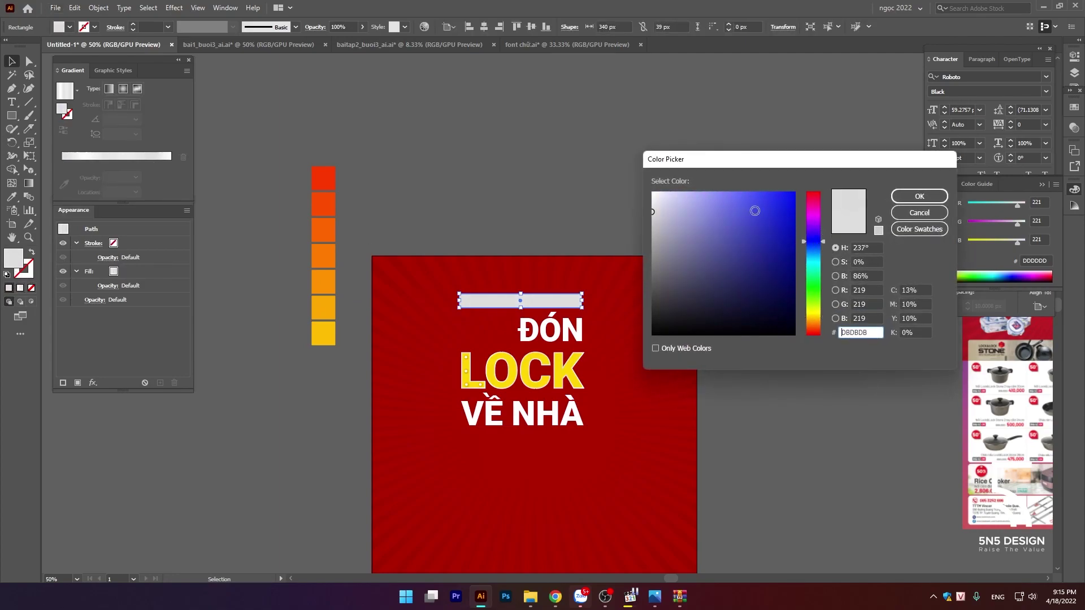
left_click(793, 254)
left_click(920, 196)
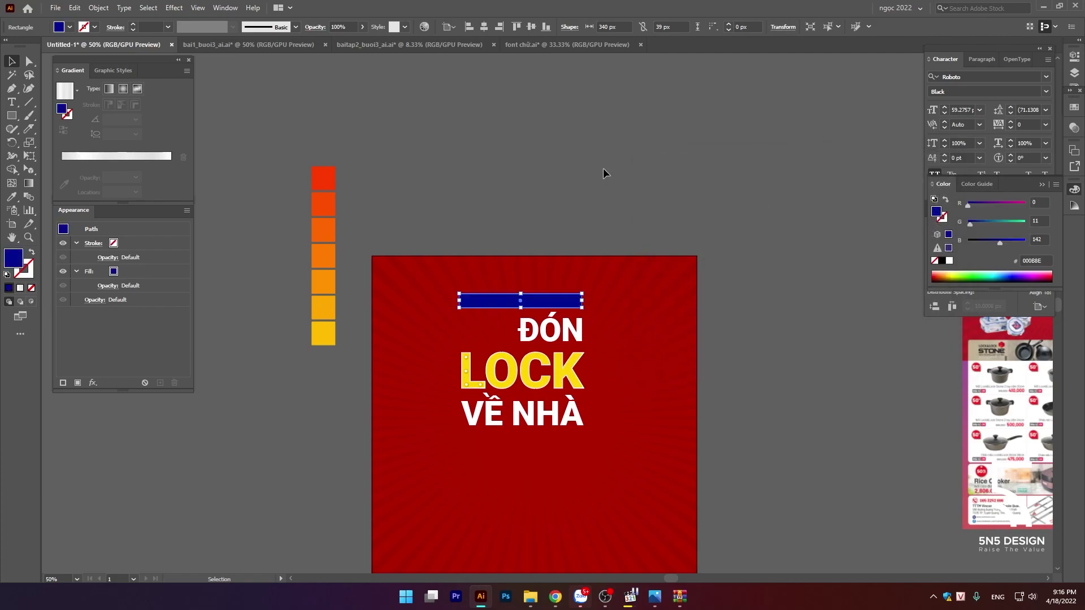
Step: Make the blue bar taller and right-align it with ĐÓN
key("ctrl+equal")
left_click_drag(498, 291, 498, 278)
key("ctrl+shift+a")
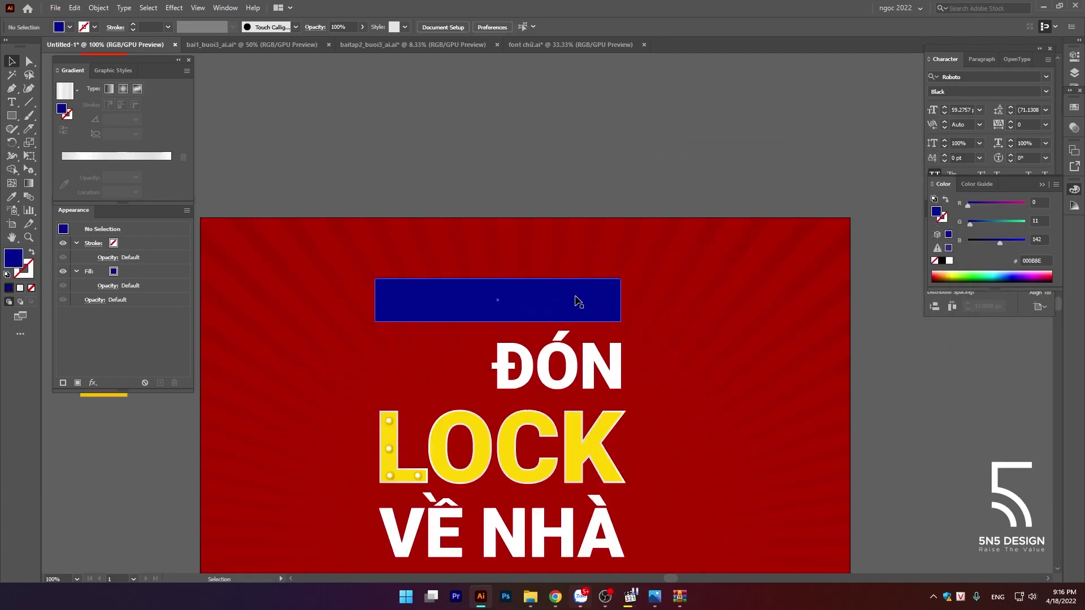
left_click(576, 299)
left_click(617, 354, "shift")
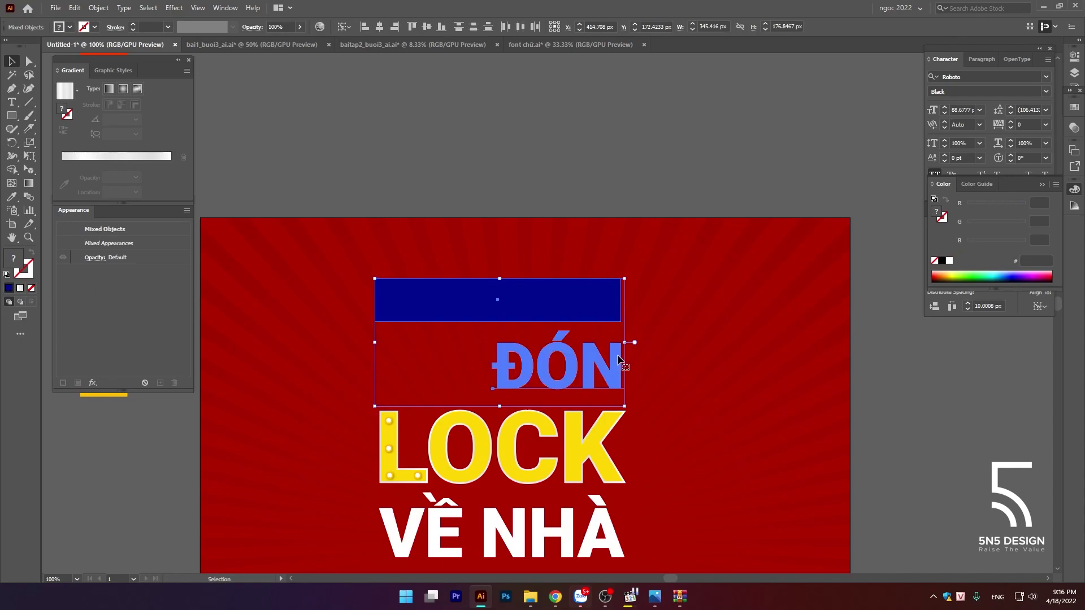
left_click(1073, 190)
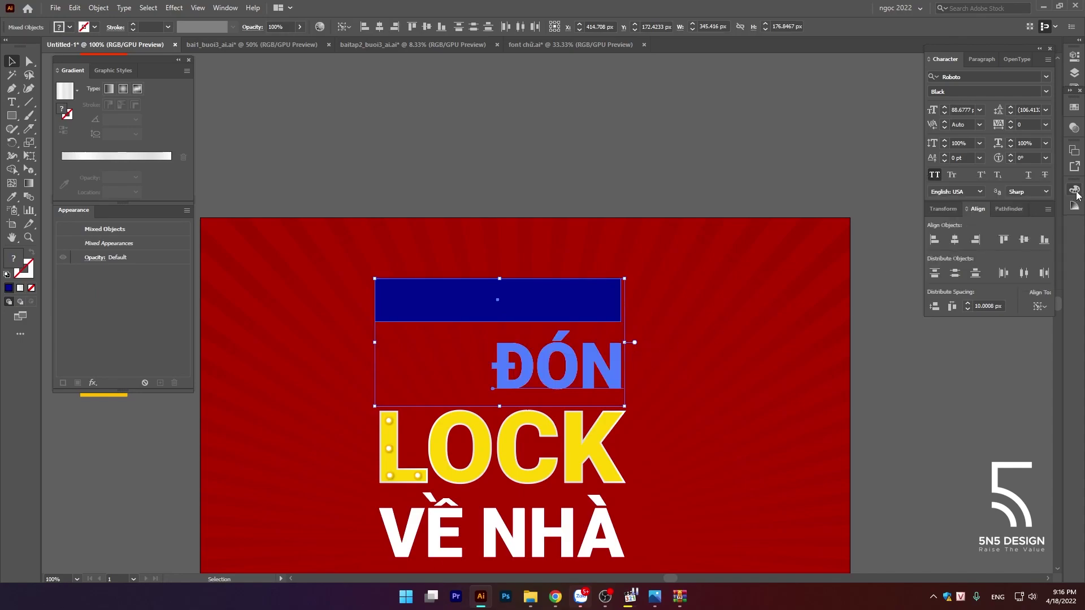
left_click(975, 240)
key("ctrl+shift+a")
left_click(487, 320)
left_click(498, 236)
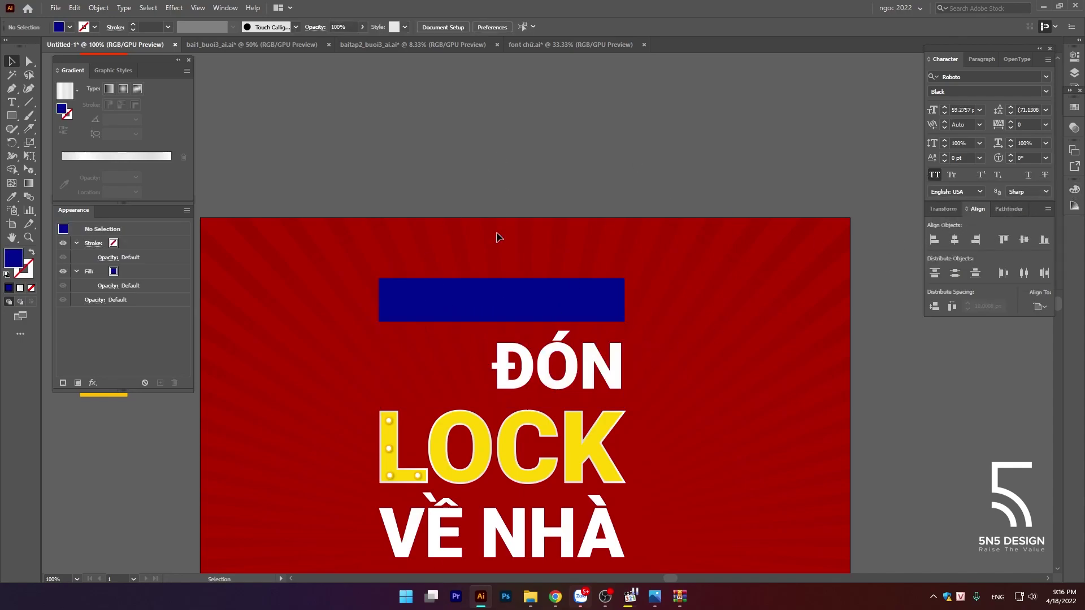
Step: Type the date 18/4/2022 above the artboard and colour it white (ffffff)
key("t")
left_click(456, 161)
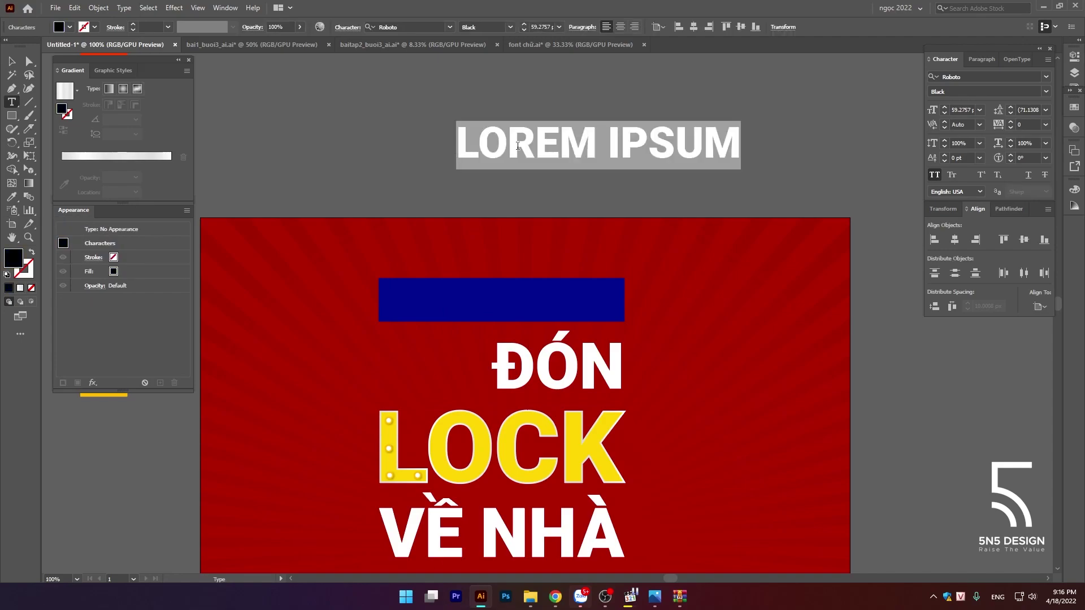
type("18/4/")
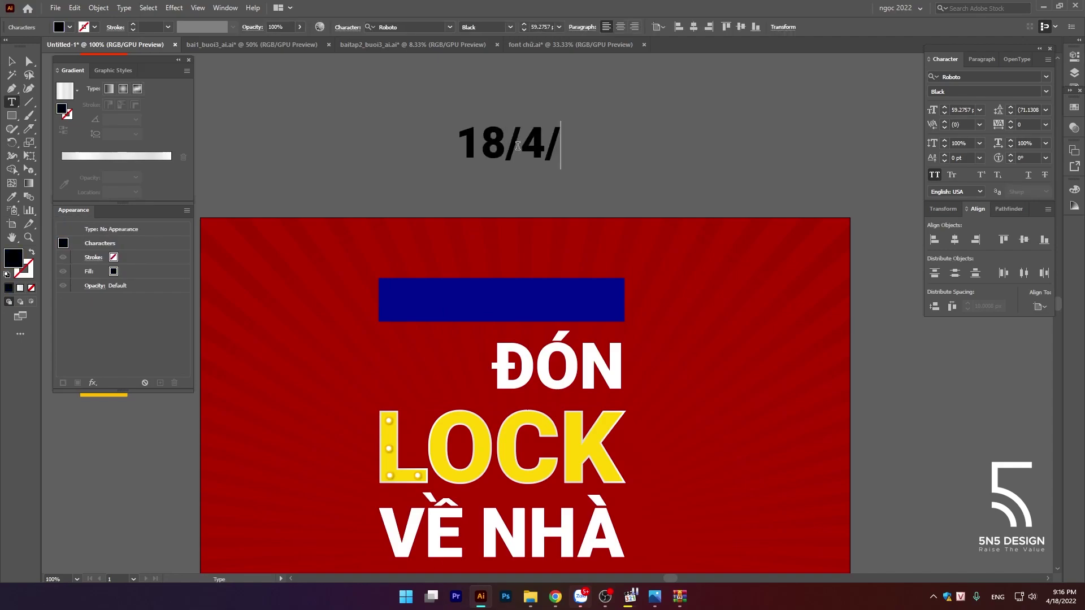
type("2022")
left_click(518, 151)
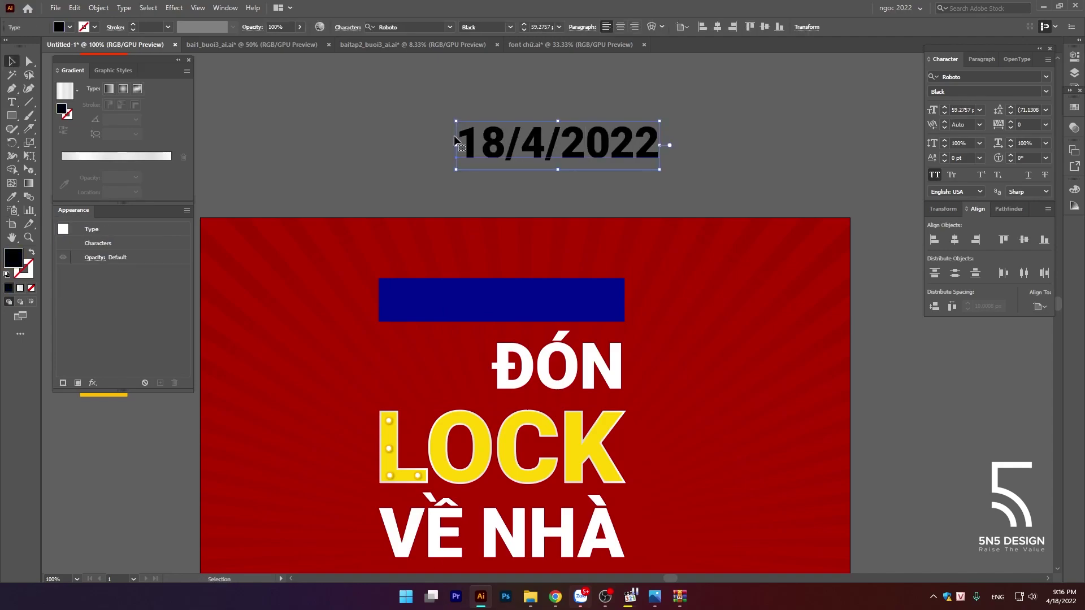
double_click(21, 254)
type("ffffff")
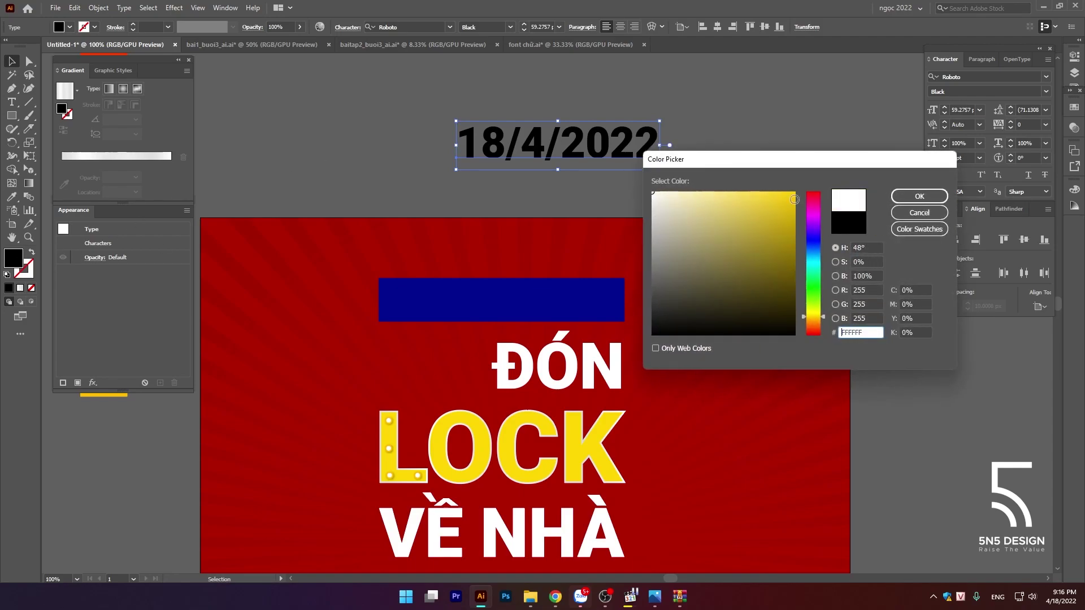
left_click(899, 193)
Step: Move the date onto the blue bar, shrink it, widen tracking to 38, and use Roboto Regular
left_click_drag(565, 145, 509, 305)
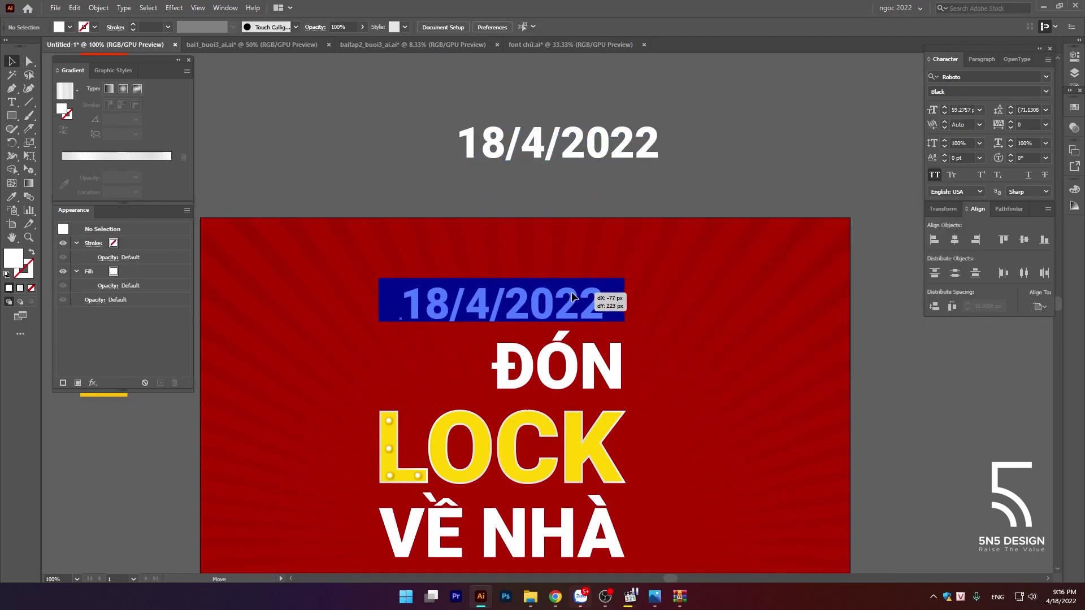
left_click_drag(603, 281, 584, 287)
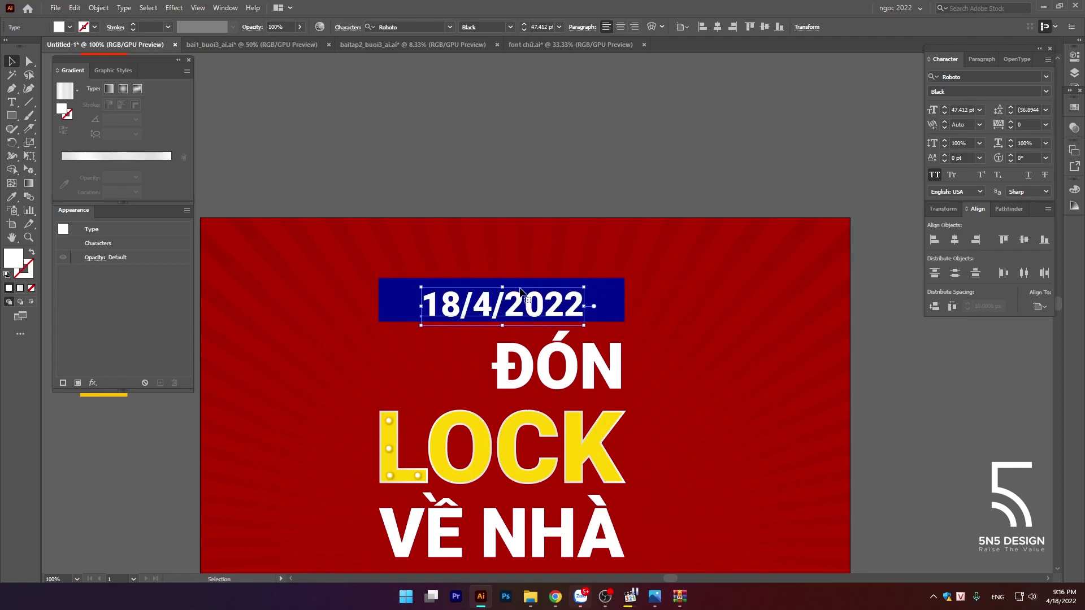
left_click(1009, 122)
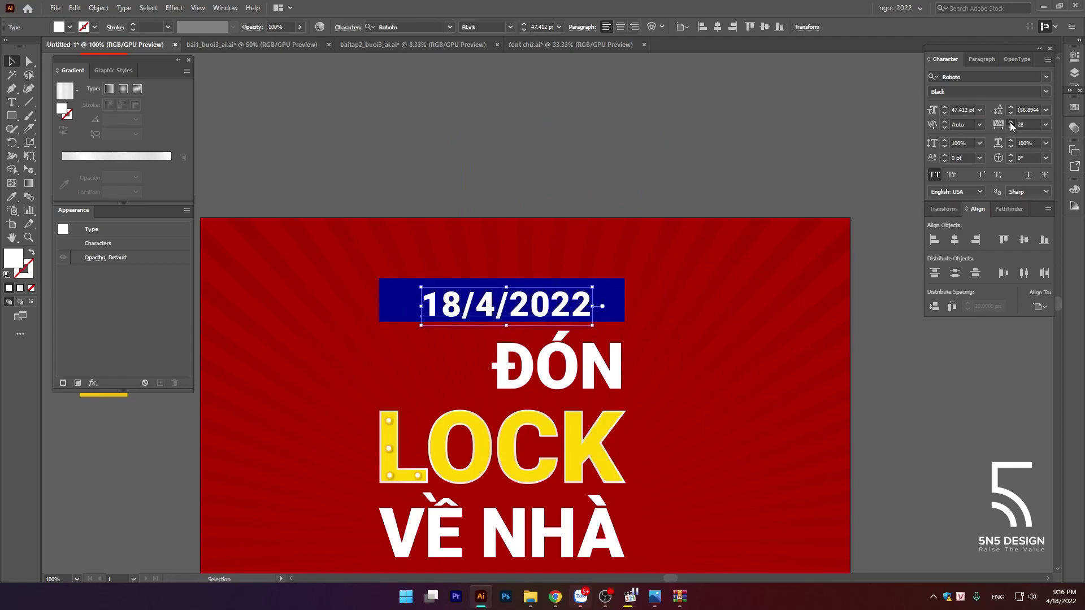
left_click(1009, 122)
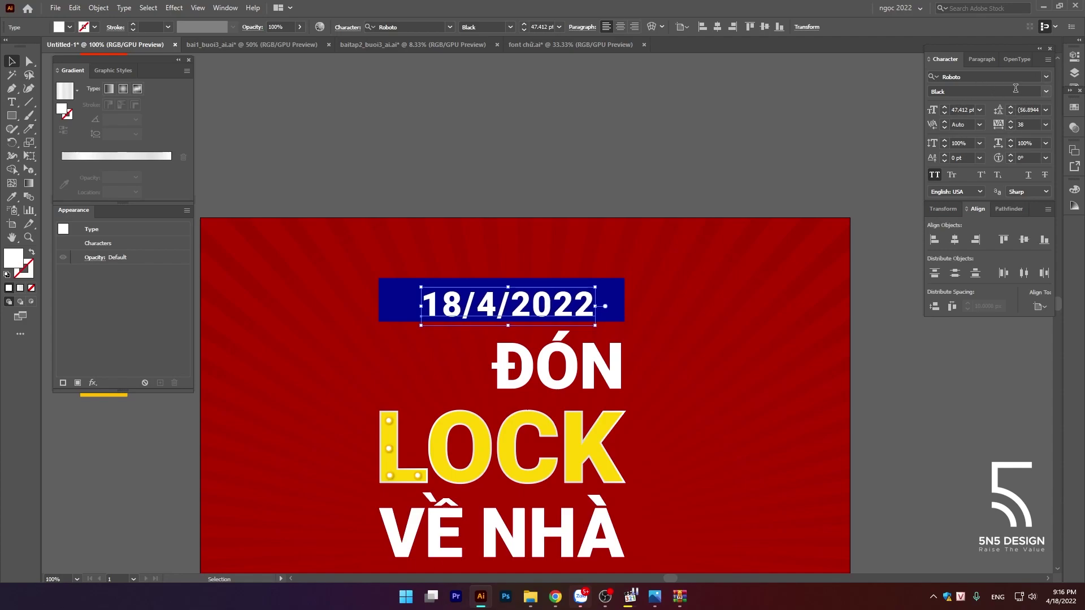
left_click(1046, 92)
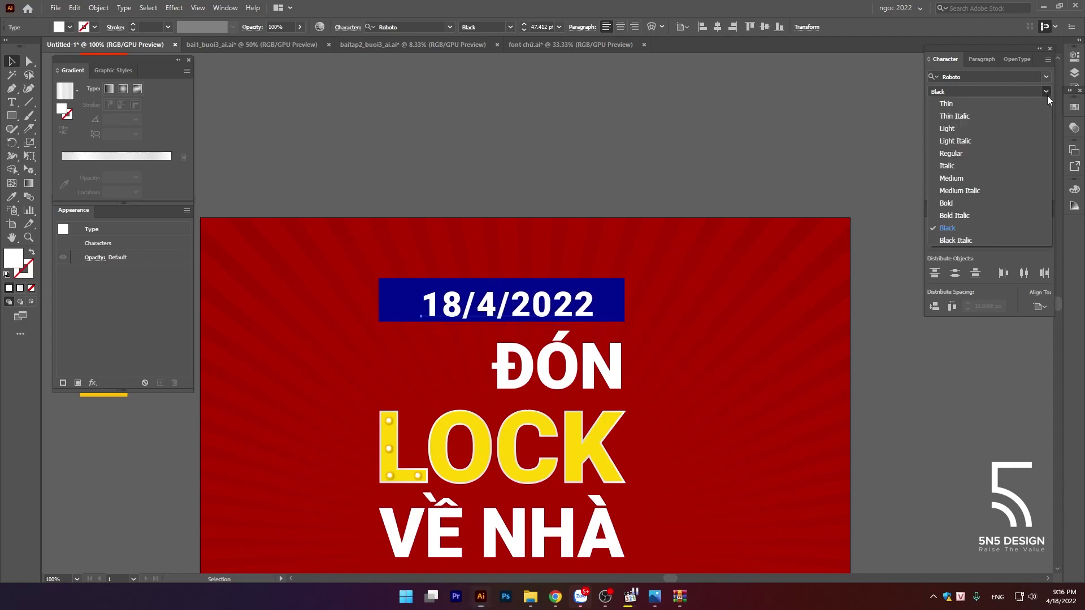
left_click(955, 154)
Step: Centre the date horizontally and vertically within the blue box
left_click(617, 287)
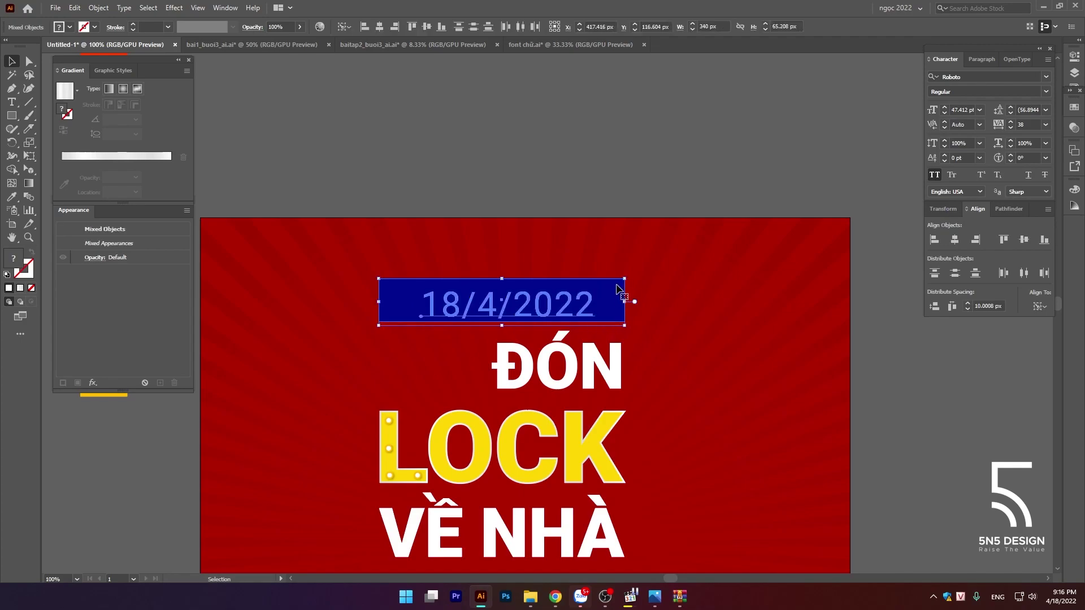
left_click(955, 240)
left_click(1024, 239)
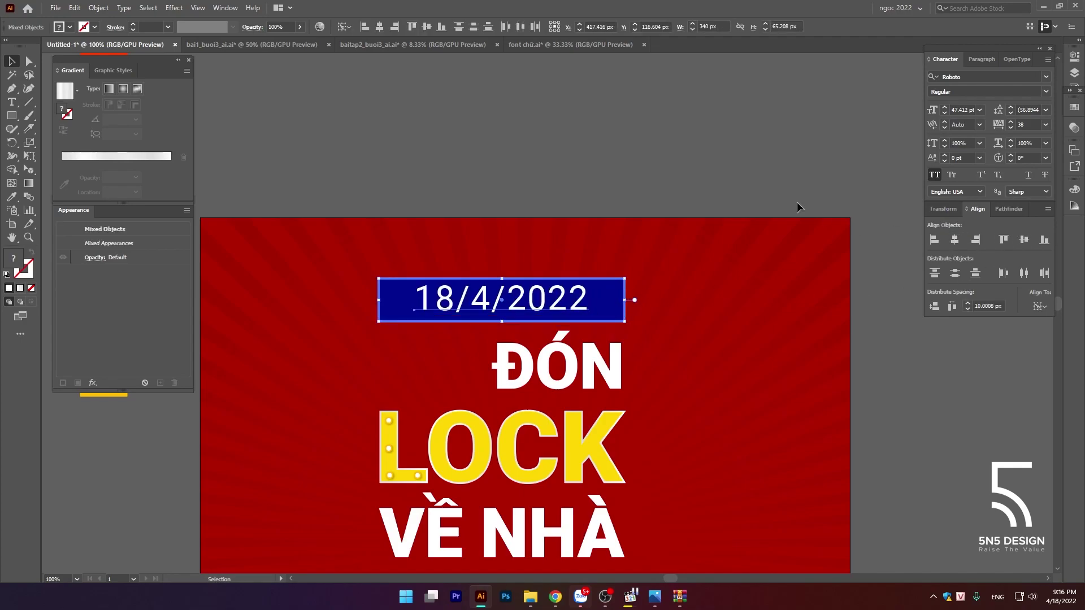
left_click(556, 305)
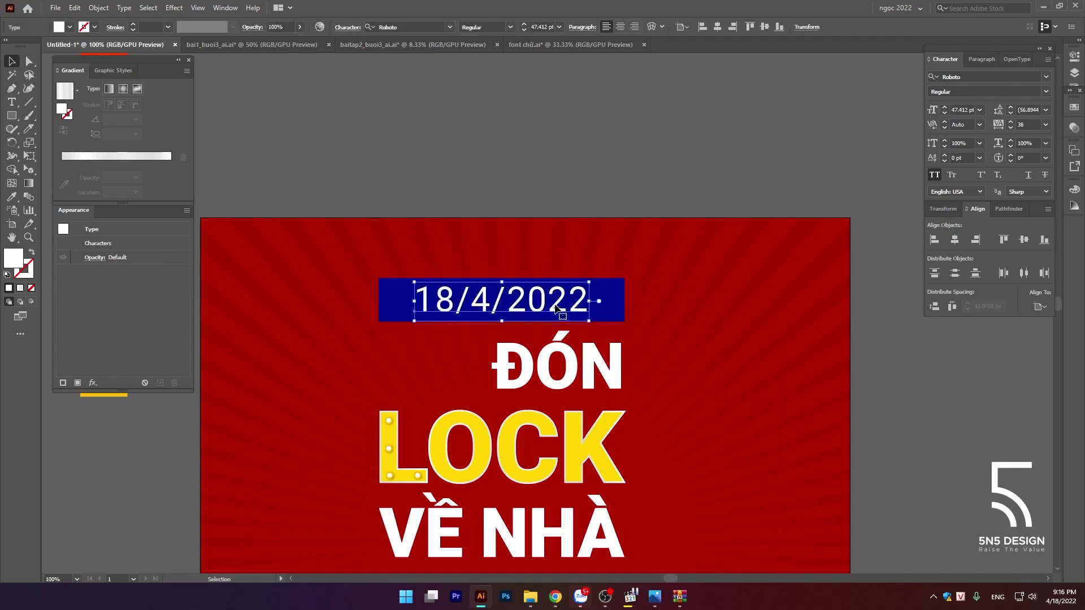
left_click(558, 259)
scroll(608, 142, "down", 1)
scroll(597, 201, "down", 2)
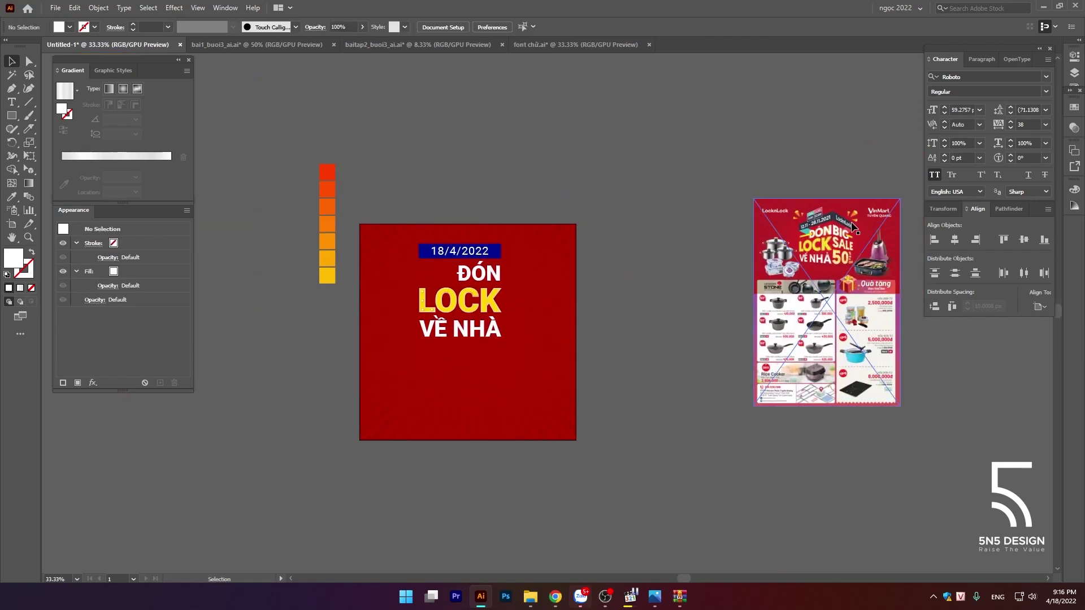
Step: Recolour the date rectangle to a brighter blue #00368C at hue 218°
scroll(597, 201, "up", 2)
key("a")
left_click(446, 274)
double_click(13, 261)
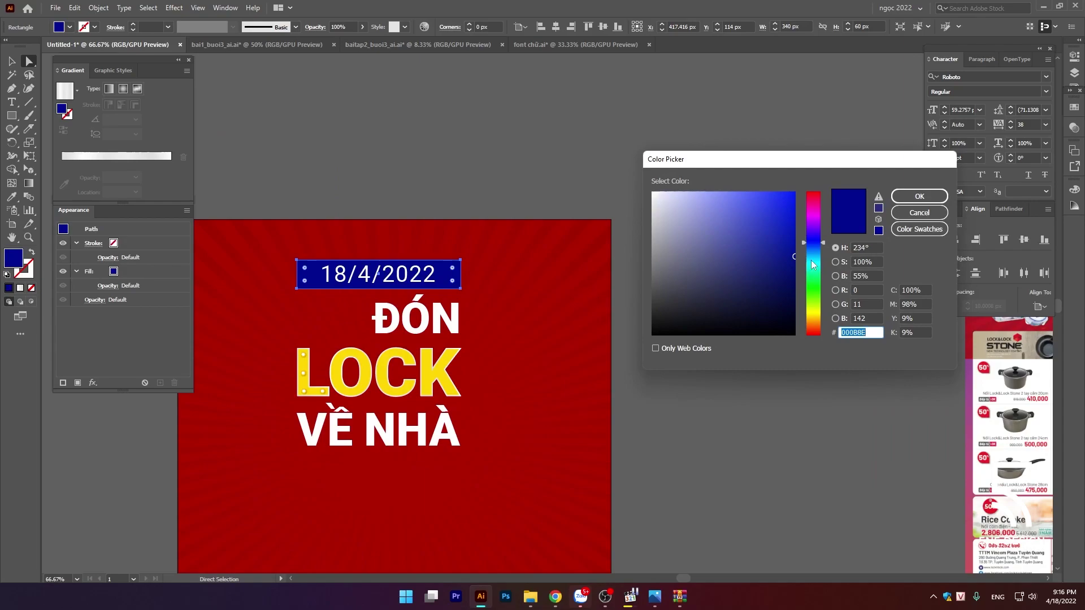
left_click_drag(814, 250, 816, 252)
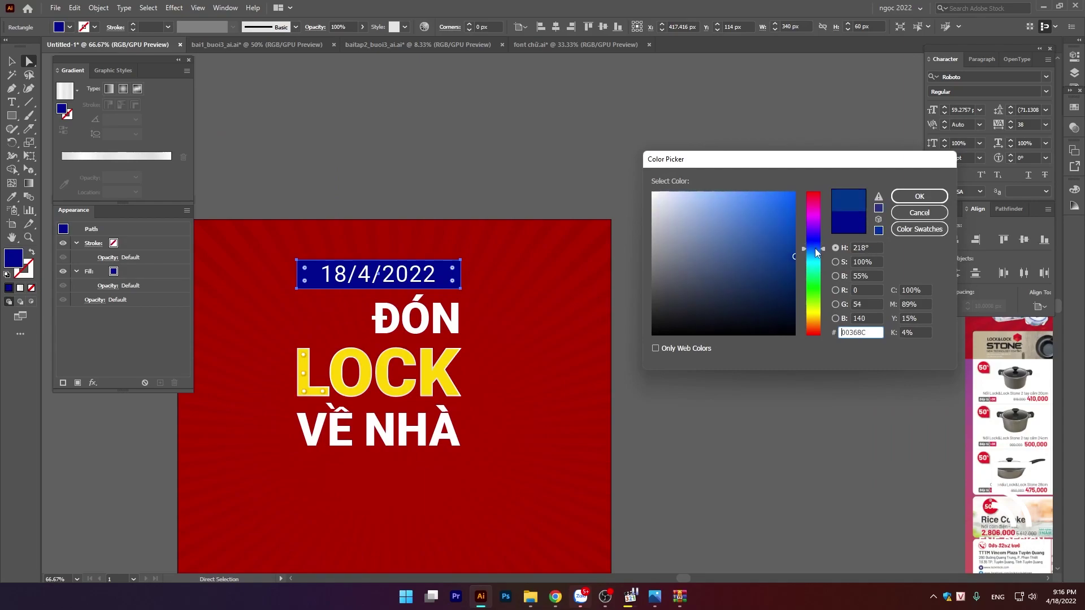
left_click(919, 196)
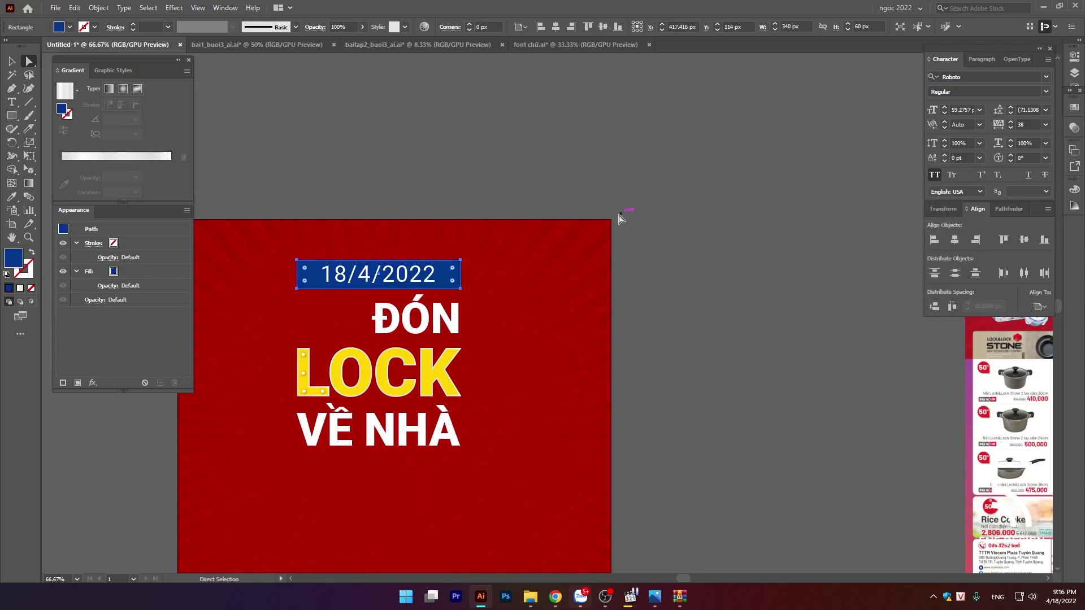
key("v")
left_click(632, 167)
Step: Pan and scroll to centre the red ĐÓN LOCK VỀ NHÀ artboard in view
scroll(632, 168, "down", 2)
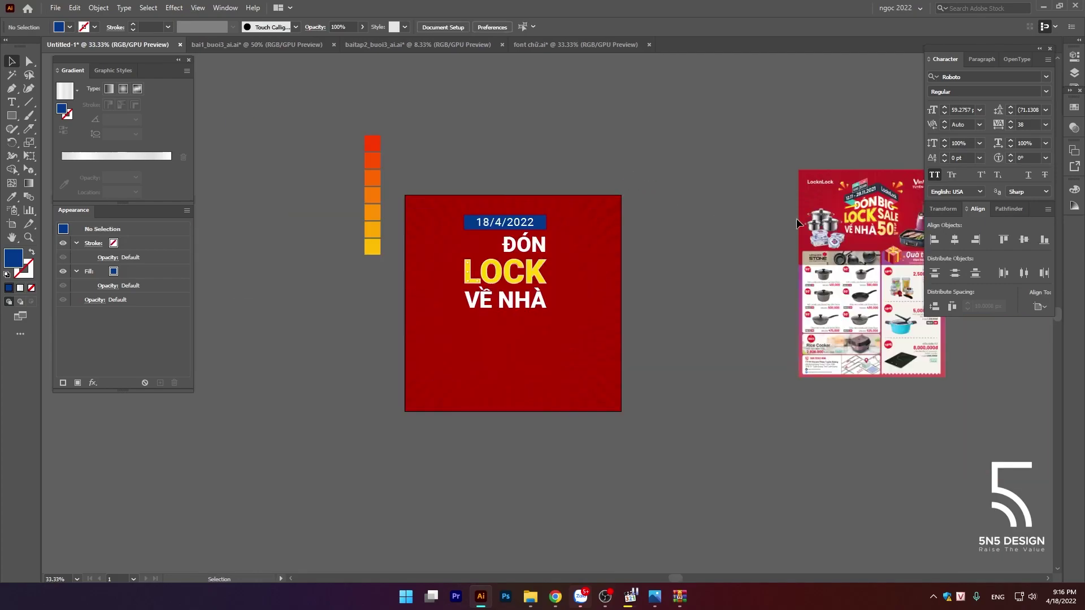
scroll(850, 210, "up", 4)
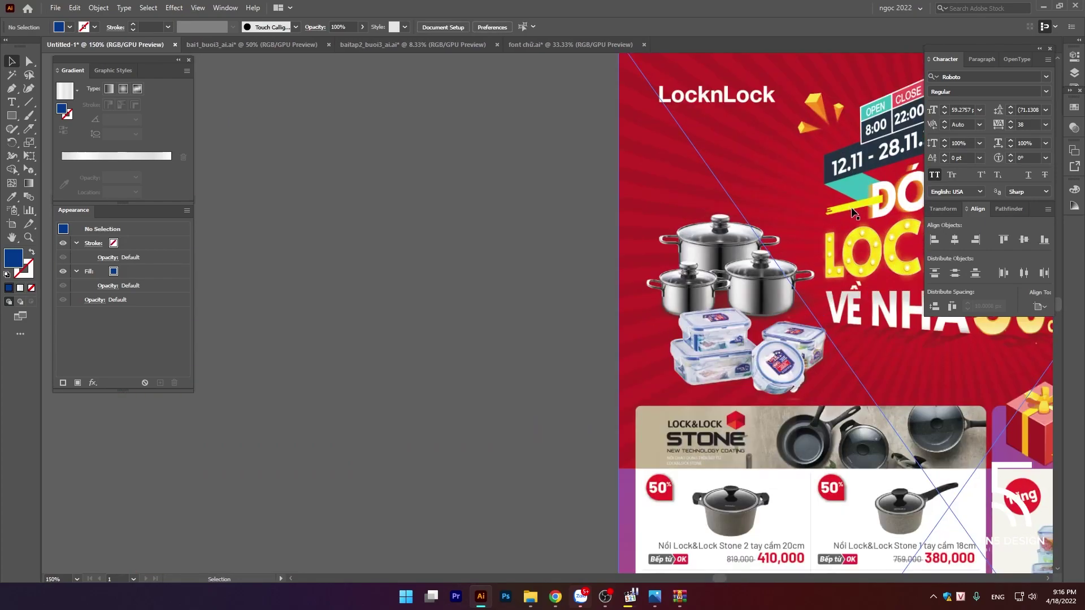
scroll(835, 216, "up", 1)
scroll(835, 217, "down", 4)
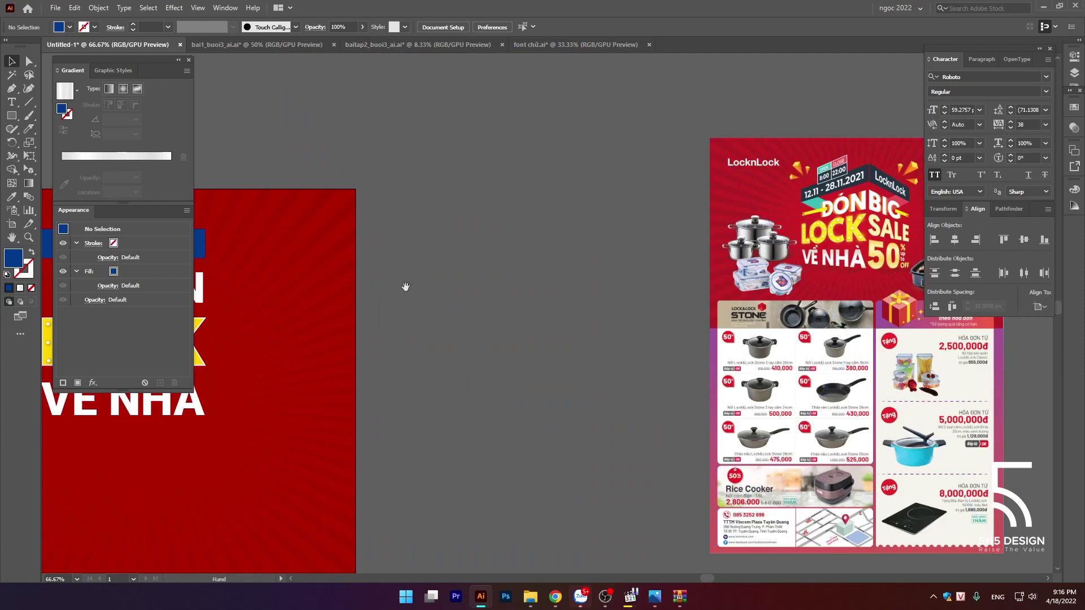
mouse_move(404, 286)
left_mouse_down()
mouse_move(647, 288)
mouse_move(192, 333)
left_mouse_up()
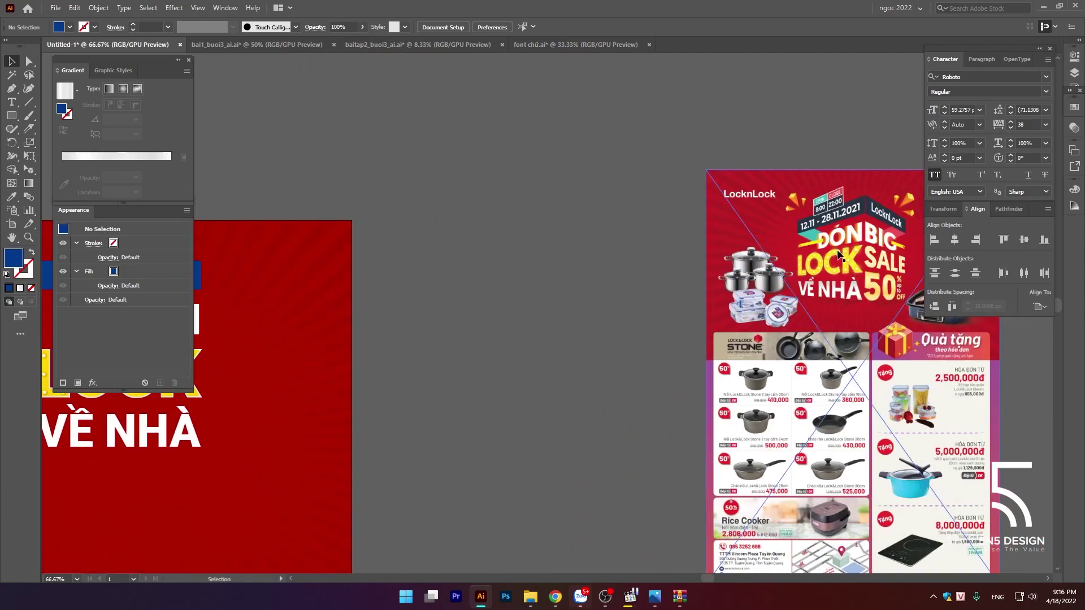
scroll(830, 249, "up", 4)
scroll(785, 240, "down", 5)
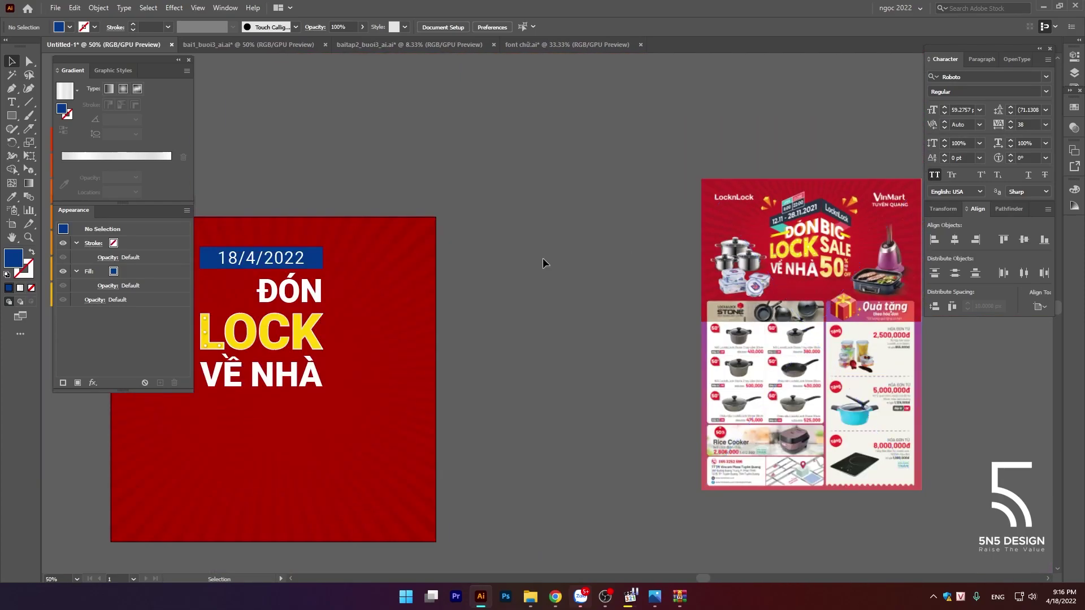
left_click_drag(397, 276, 654, 351)
Step: Duplicate ĐÓN to a spot above the poster artboard
left_click_drag(561, 377, 562, 259)
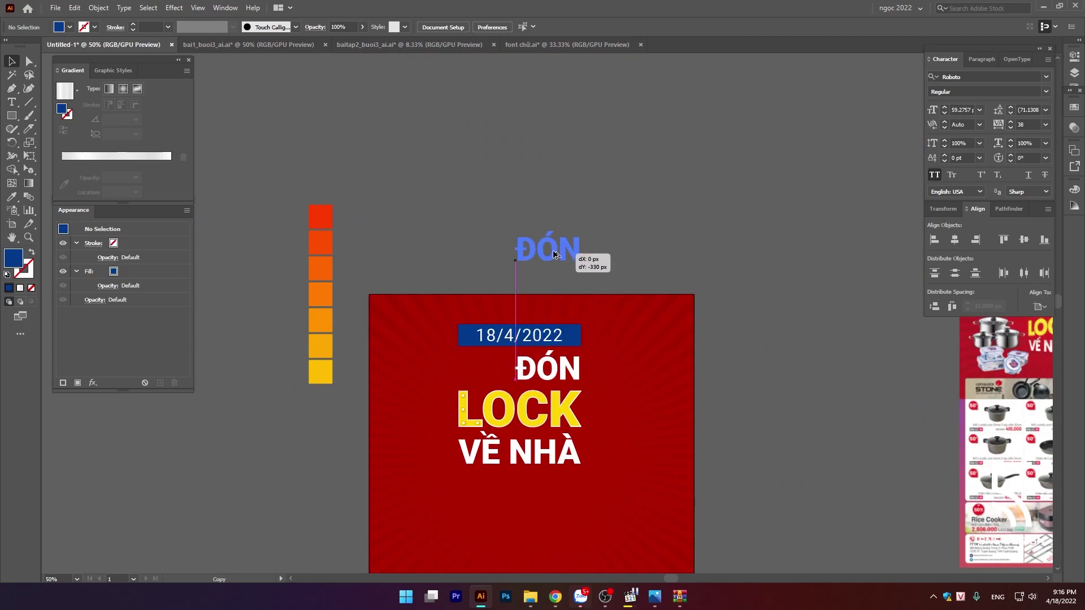
left_click(559, 277)
scroll(550, 240, "up", 2)
scroll(552, 241, "up", 1)
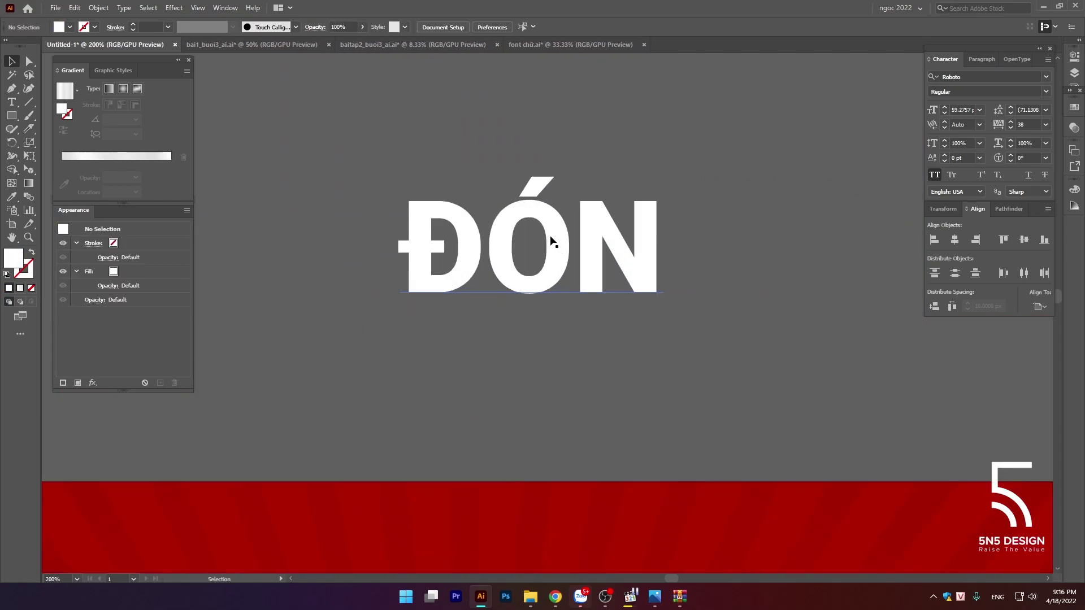
scroll(551, 241, "down", 1)
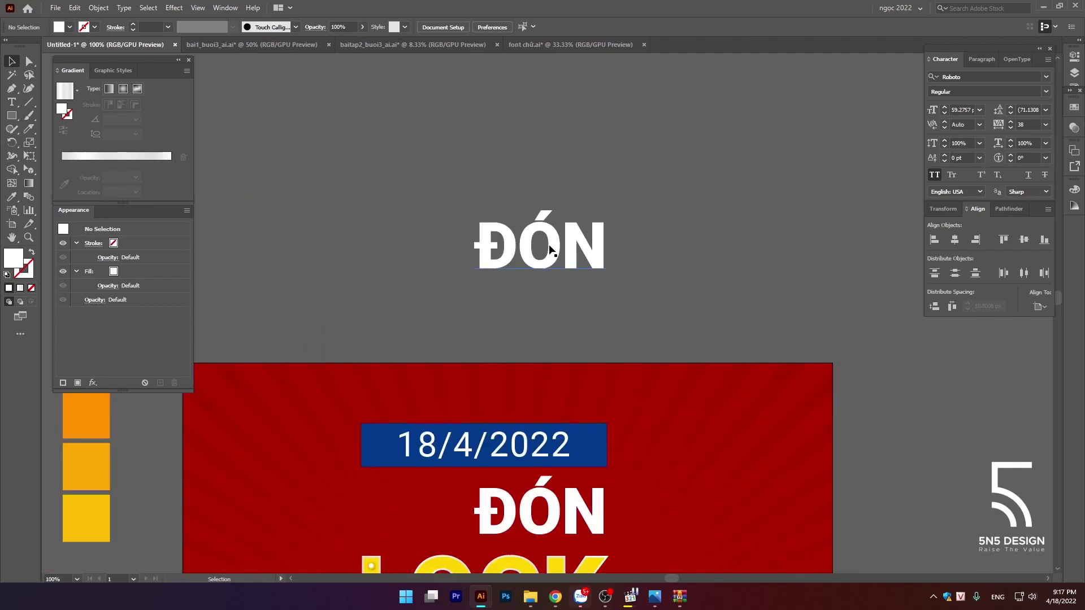
Step: Add a second ĐÓN copy slightly offset, overlapping the first
left_click(550, 245)
key("a")
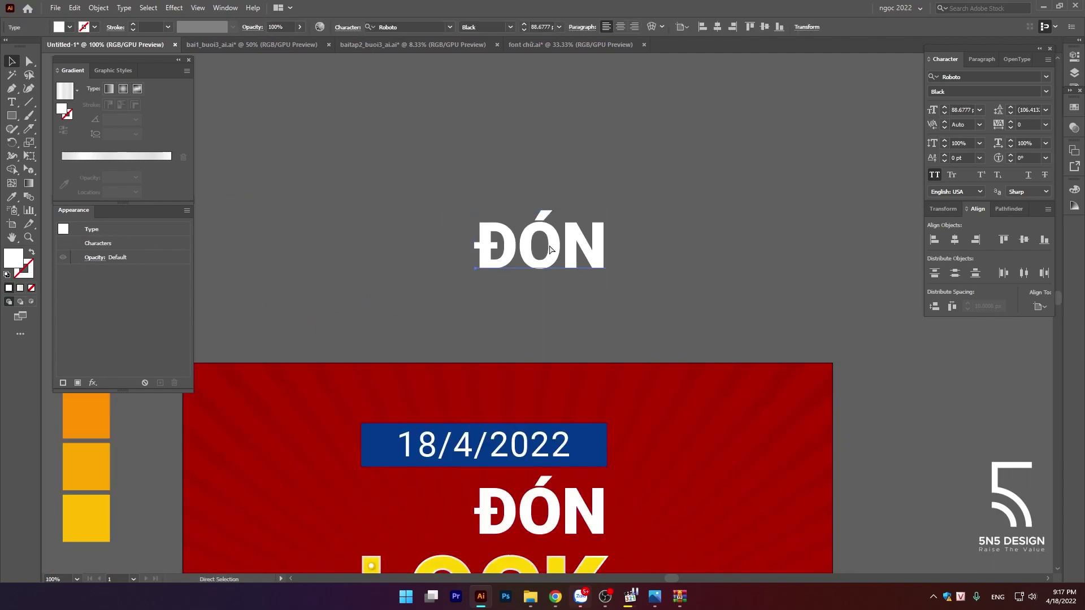
key("v")
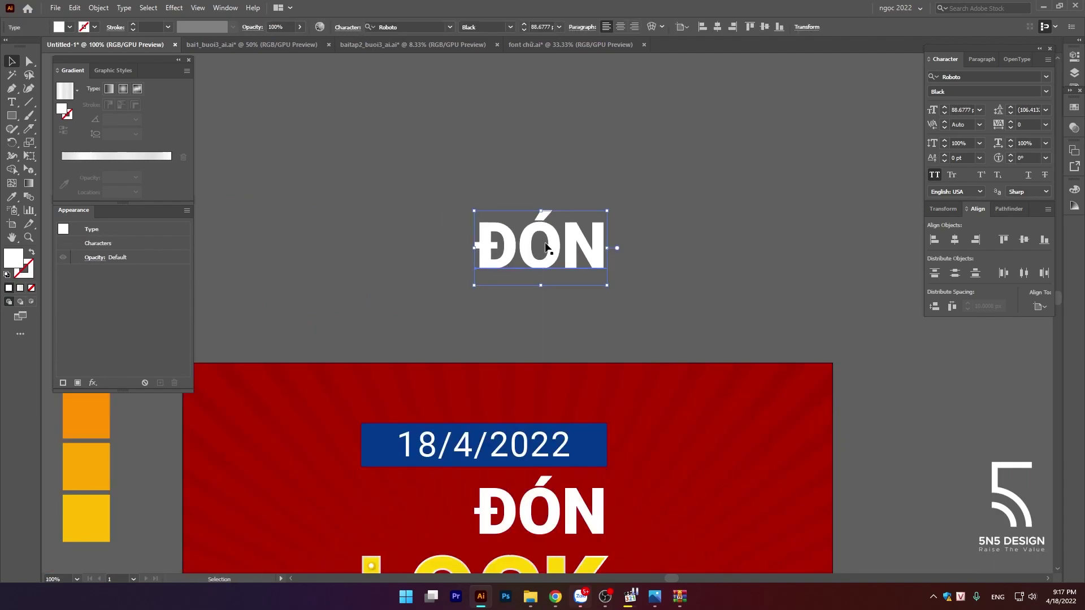
mouse_move(554, 246)
left_mouse_down()
mouse_move(465, 246)
mouse_move(602, 243)
left_mouse_up()
key("ctrl+shift+a")
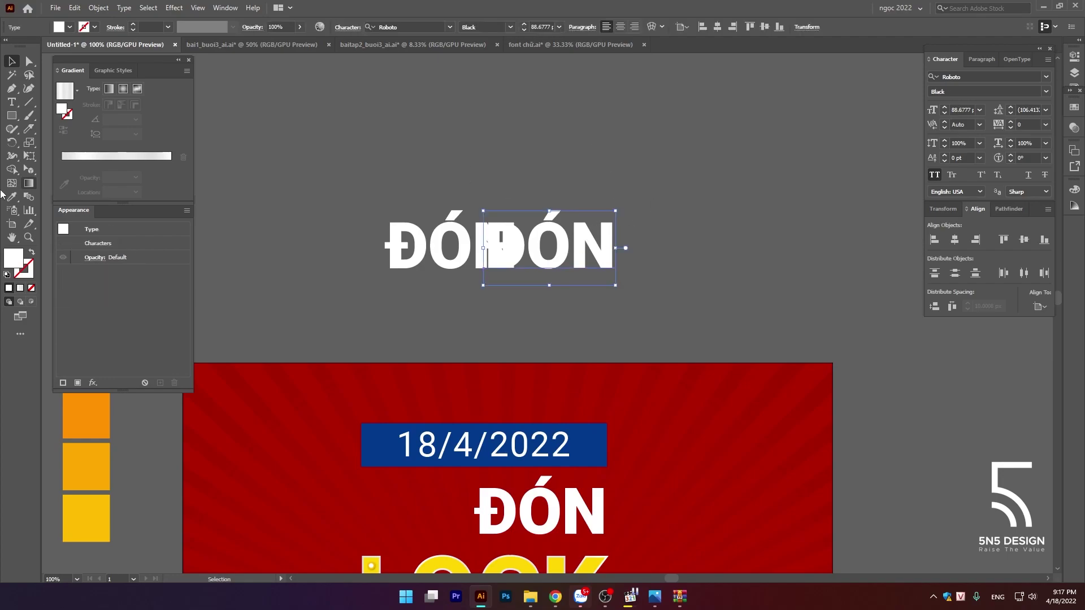
Step: Add a new white fill to the ĐÓN copy via the Appearance panel
left_click(186, 211)
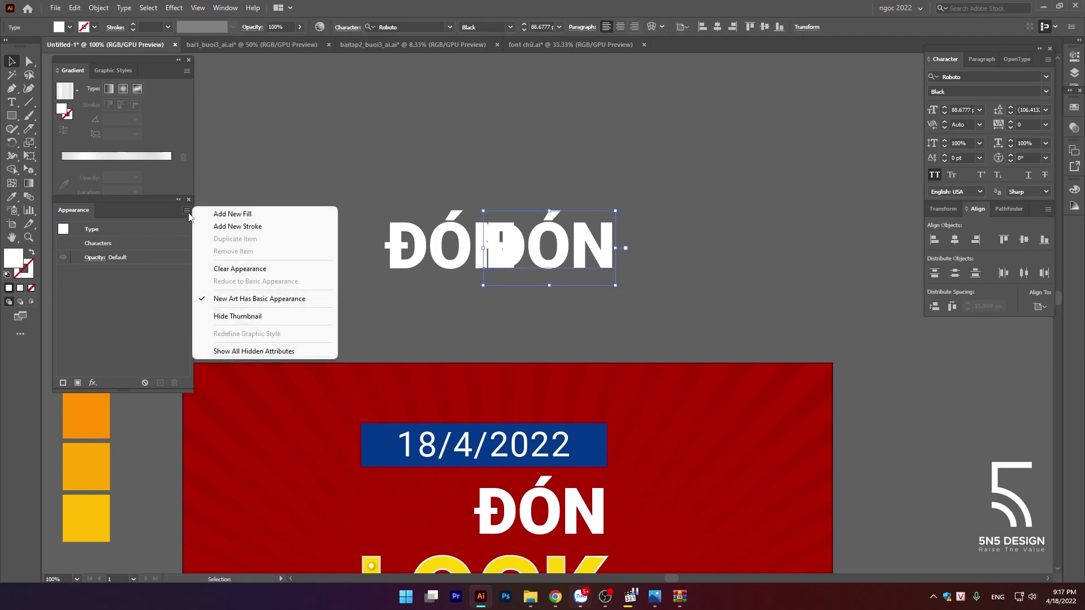
left_click(220, 215)
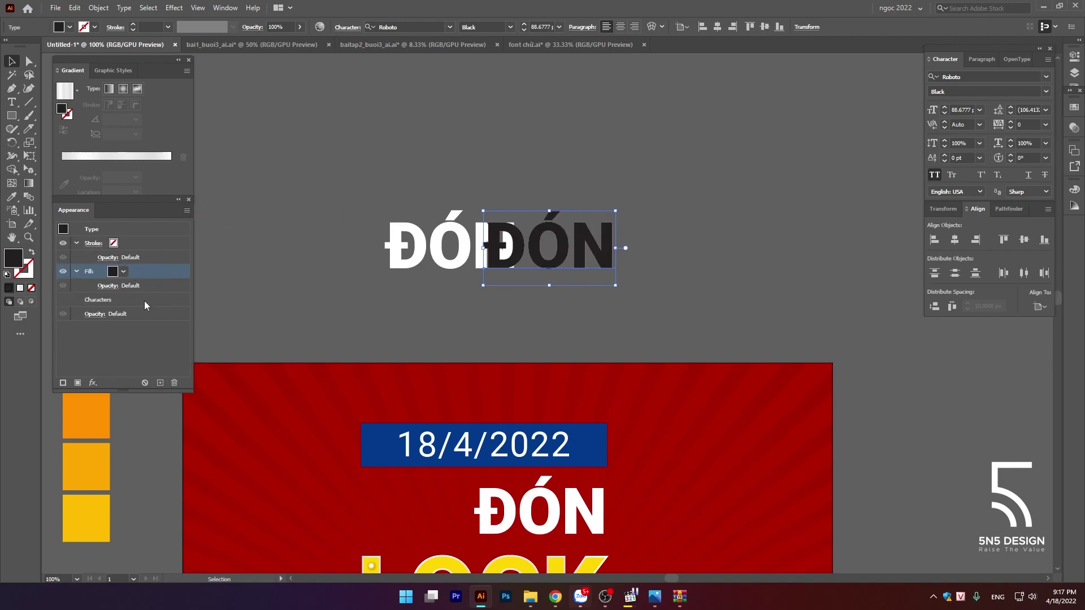
double_click(14, 260)
left_click_drag(678, 240, 644, 184)
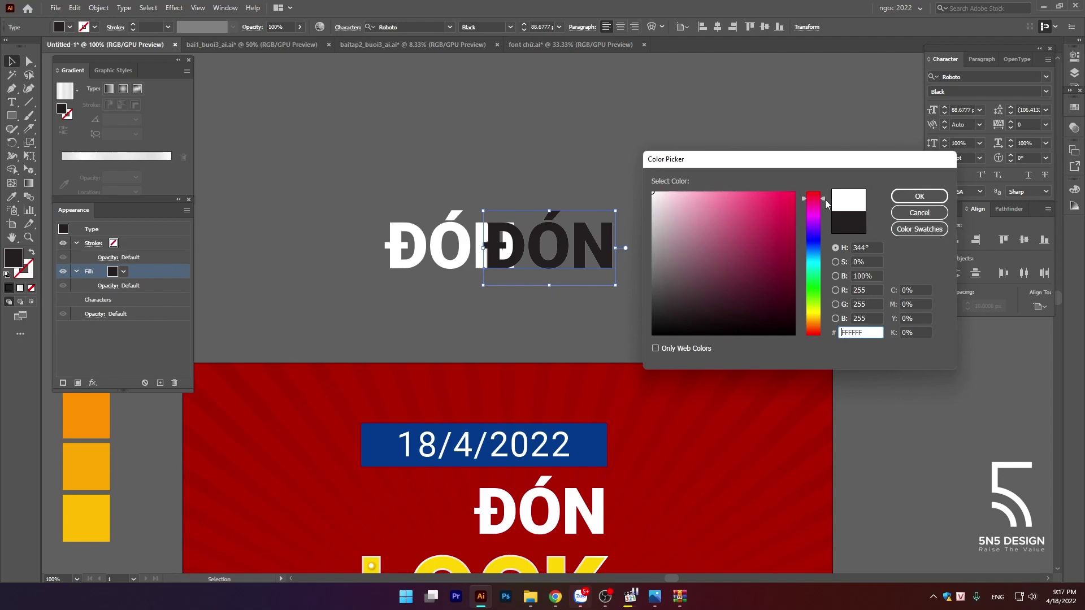
left_click(904, 198)
Step: Add a second stacked fill beneath it and bring the yellow square into view
left_click(159, 383)
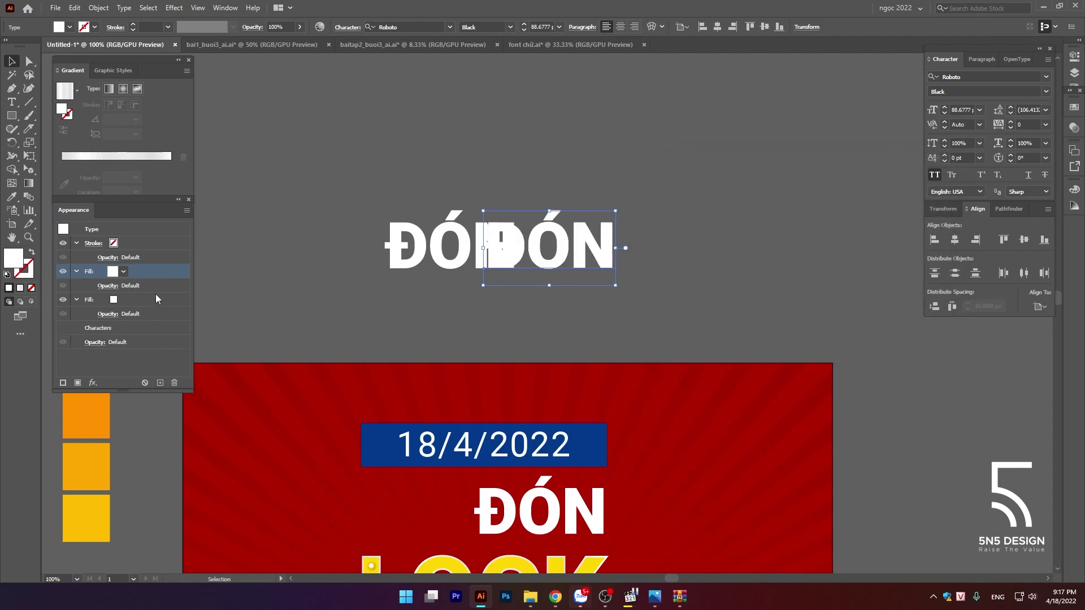
double_click(15, 259)
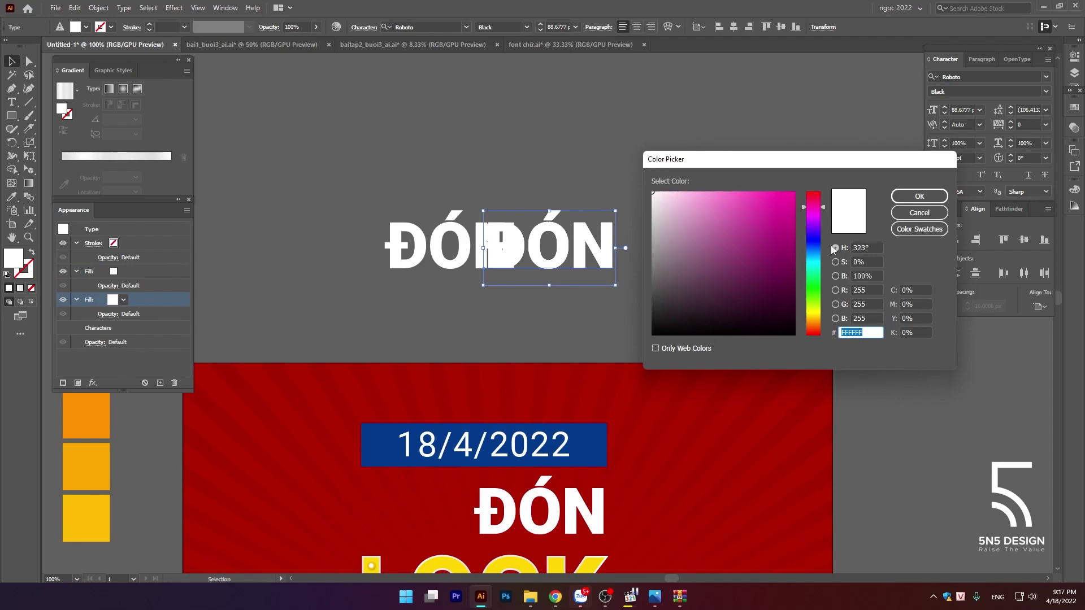
left_click(919, 213)
left_click_drag(251, 287, 327, 199)
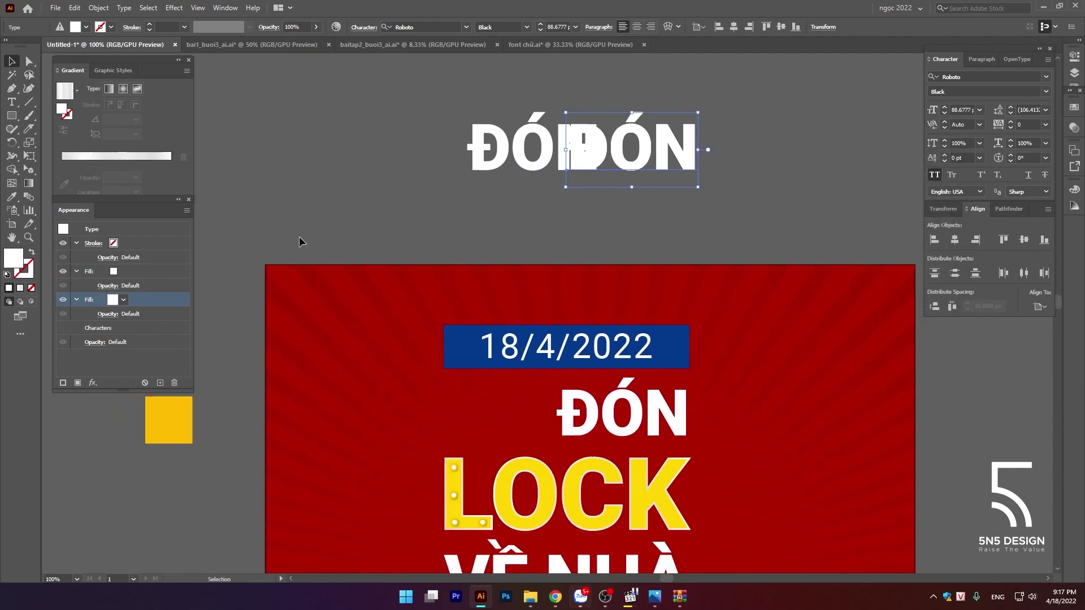
Step: Sample the yellow square's colour into the ĐÓN copy's lower fill
key("i")
left_click(186, 423)
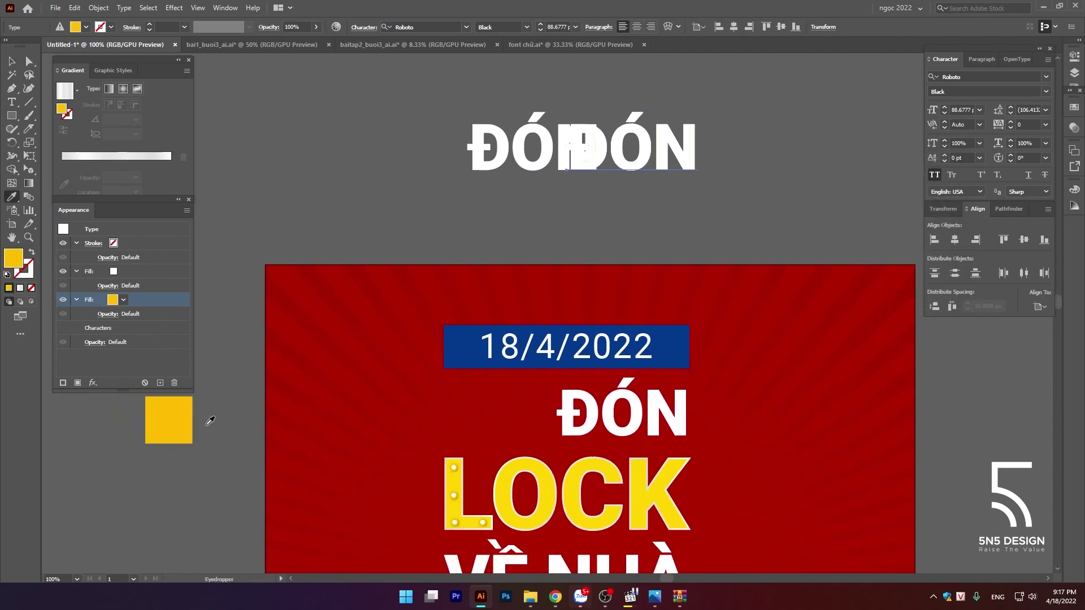
key("v")
left_click_drag(612, 148, 704, 148)
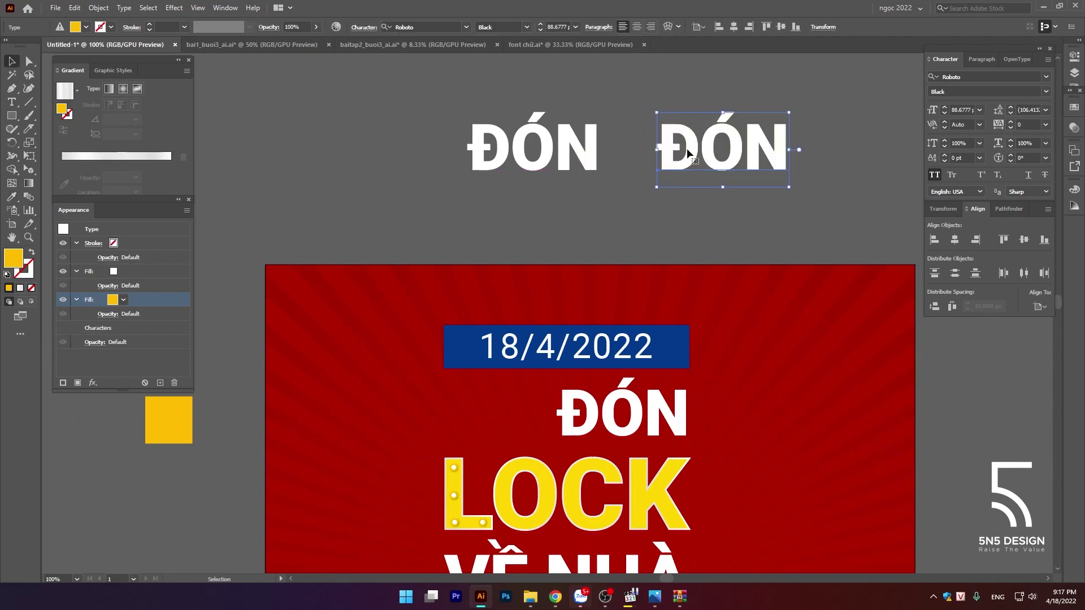
key("ctrl+z")
left_click(705, 181)
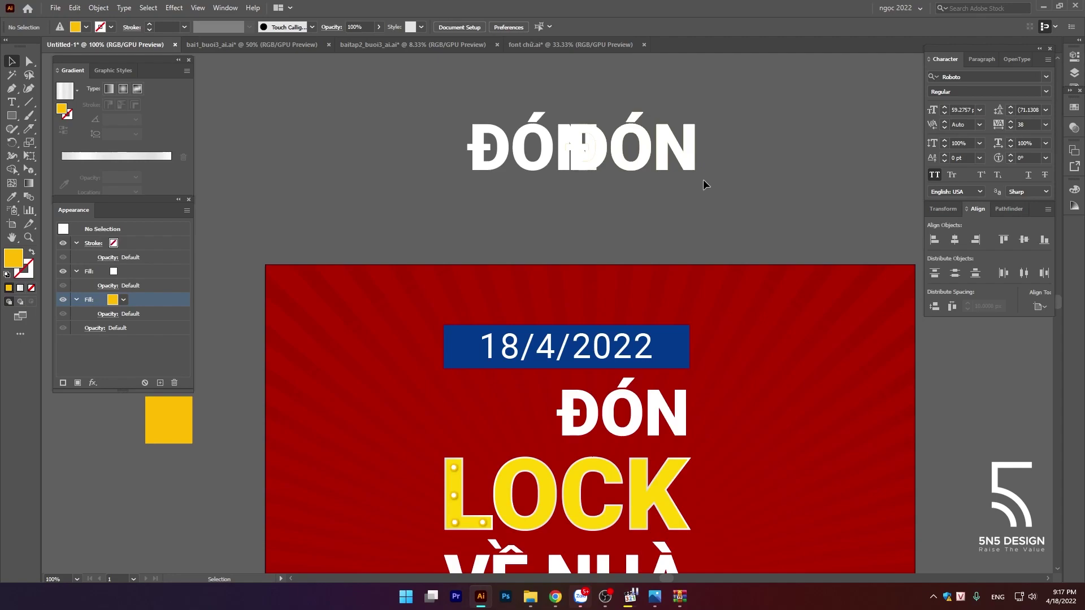
Step: Select both overlapping ĐÓN copies and blend them together
left_click(677, 157)
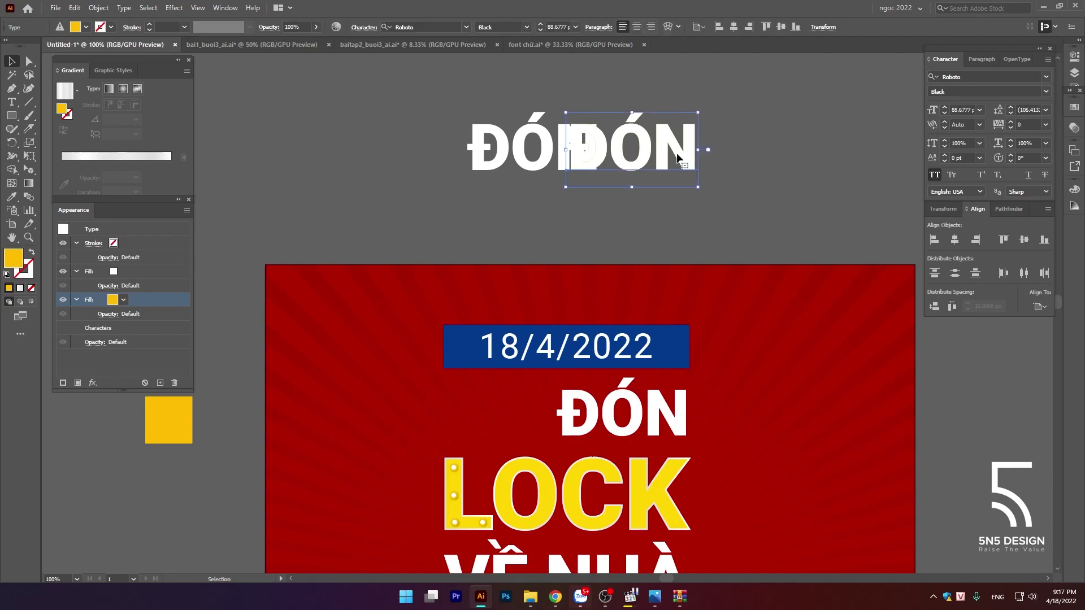
left_click(491, 149, "shift")
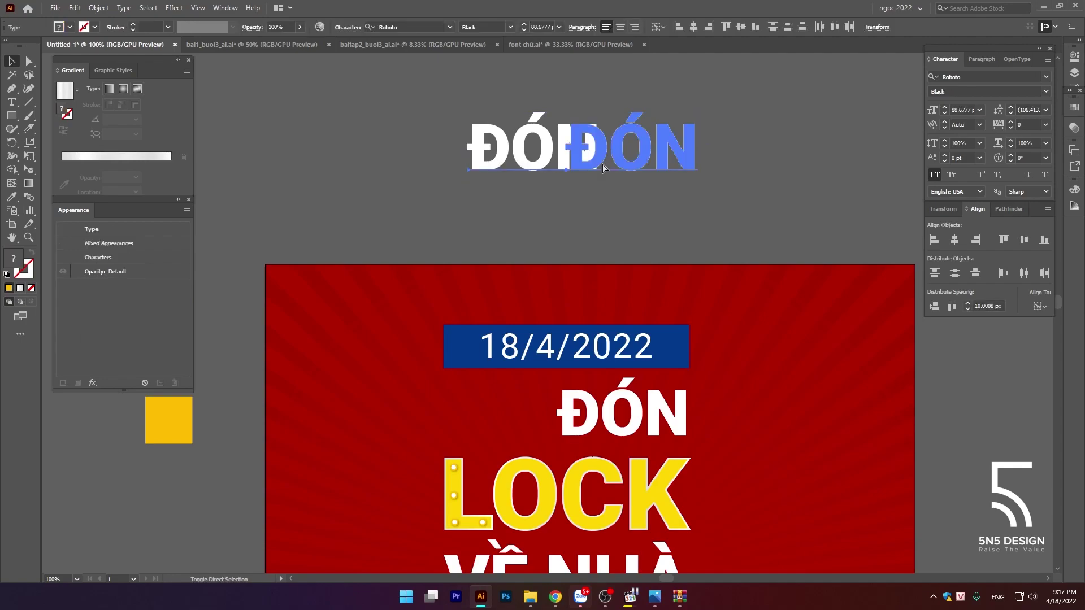
key("ctrl+alt+b")
Step: Undo the ĐÓN blend, test-pull the right copy apart, then undo that move
left_click(619, 194)
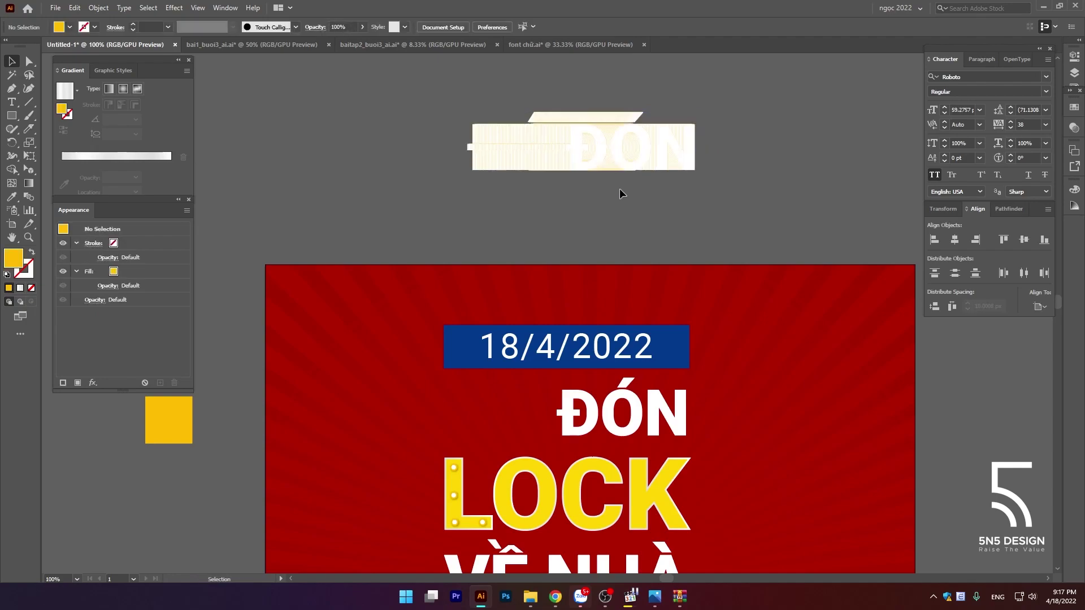
scroll(592, 142, "up", 2)
key("ctrl+z")
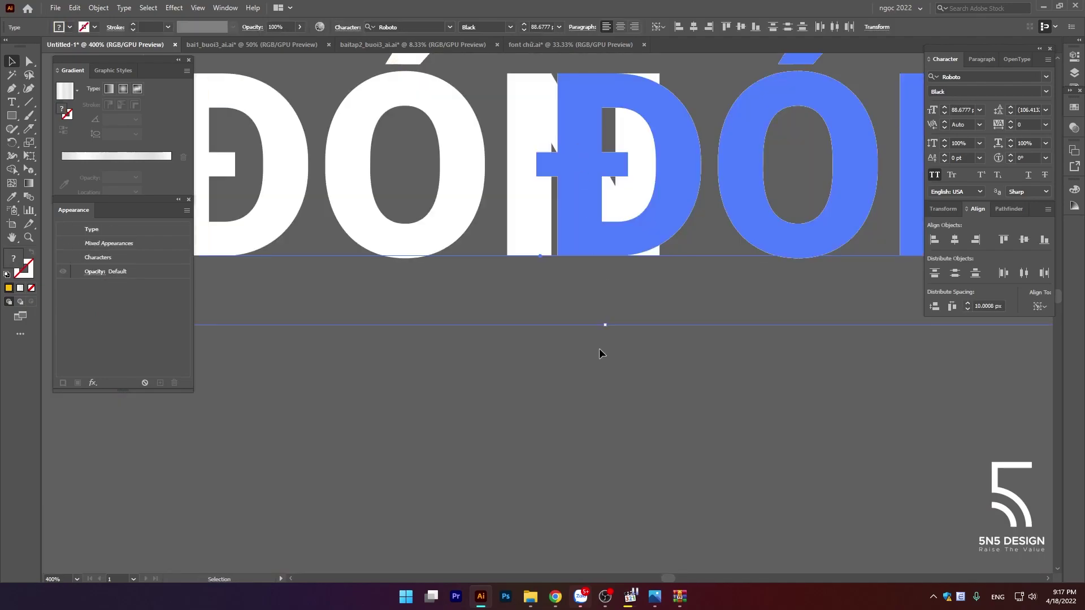
left_click(695, 277)
key("a")
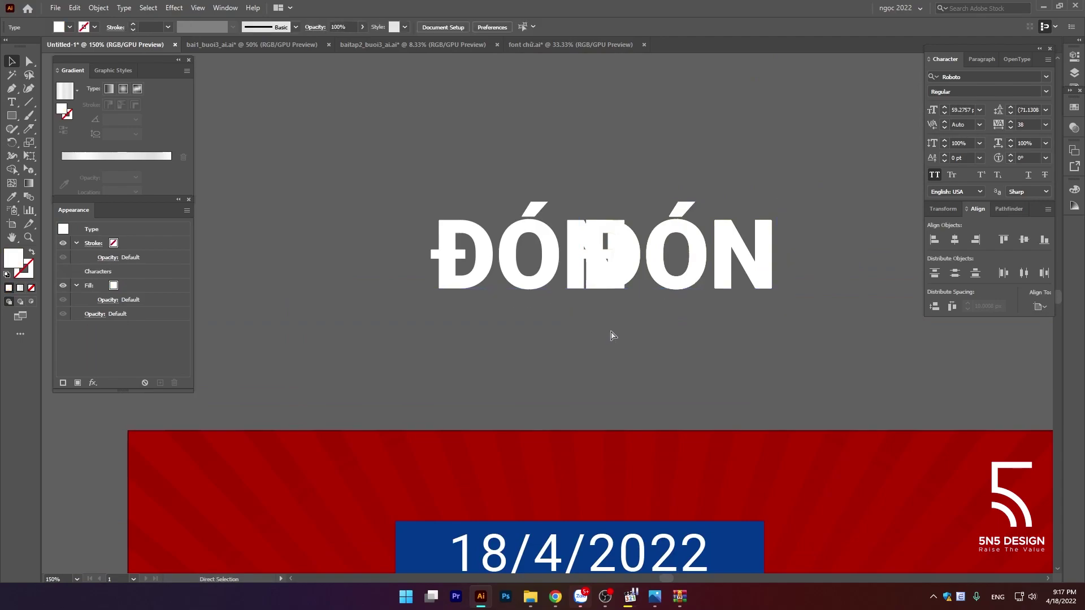
left_click_drag(680, 279, 802, 295)
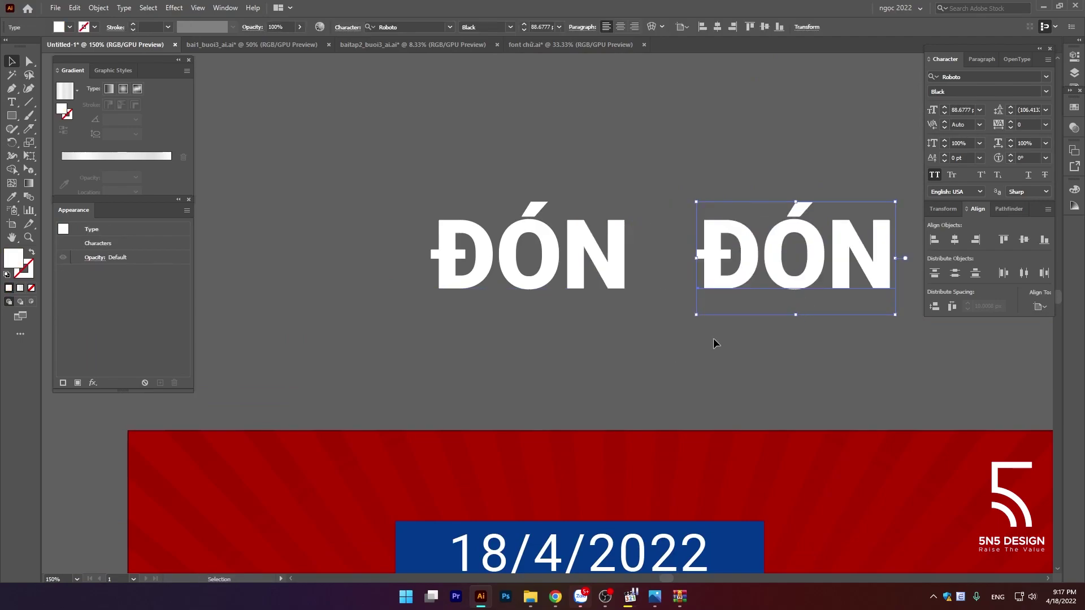
left_click(695, 344)
key("ctrl+z")
Step: Inspect the right ĐÓN's fill colour in the Color Picker without changing it
scroll(632, 300, "right", 3)
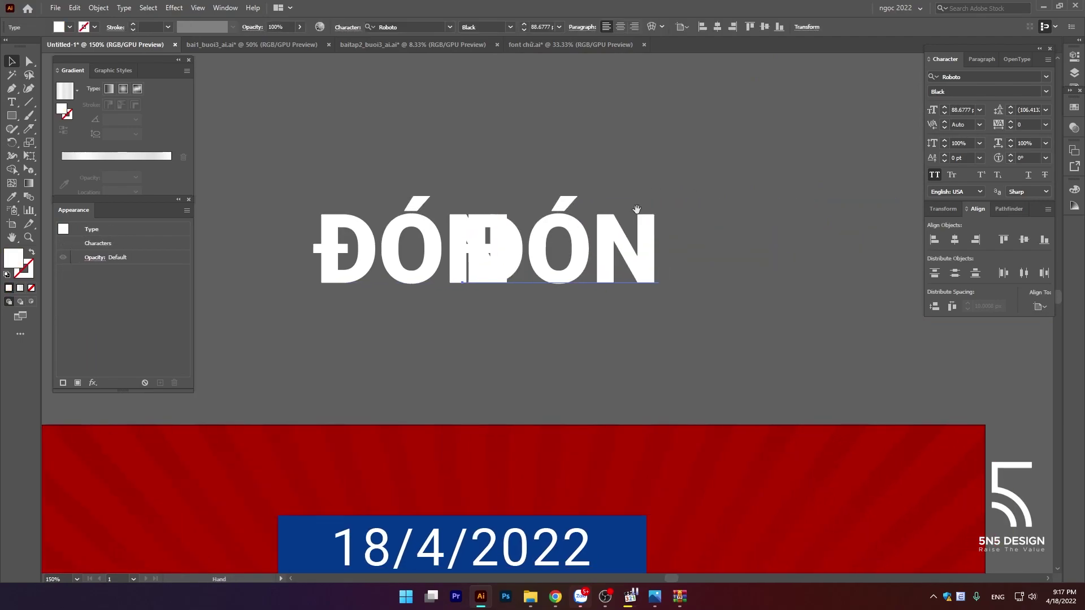
double_click(21, 259)
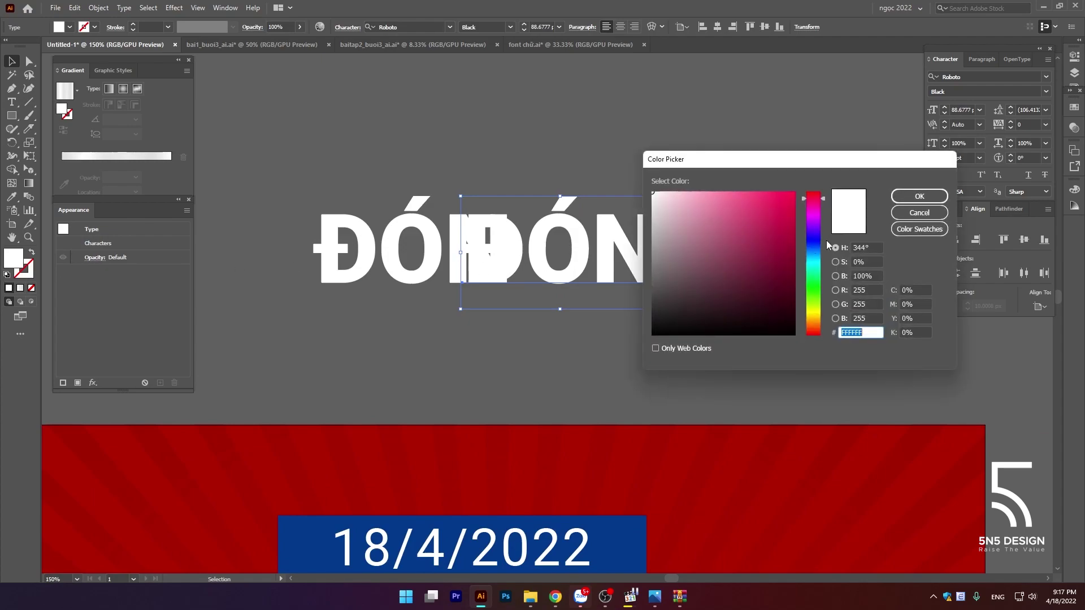
left_click(916, 213)
scroll(611, 230, "down", 2)
Step: Colour both ĐÓN texts with the yellow swatch and set the left one to 0% opacity
key("i")
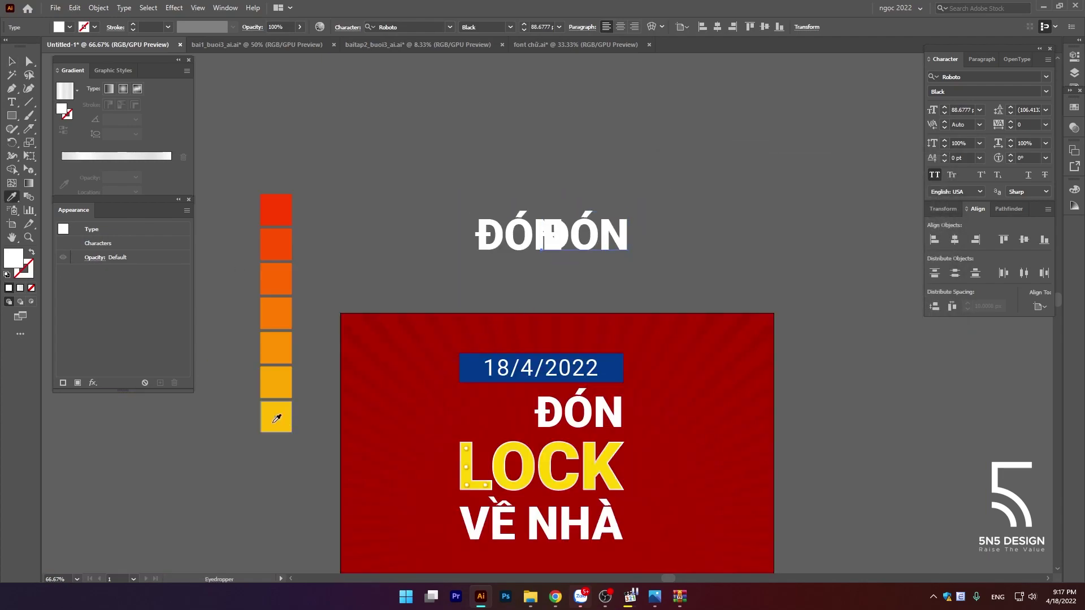
left_click(275, 417)
key("v")
left_click_drag(356, 240, 487, 274)
key("i")
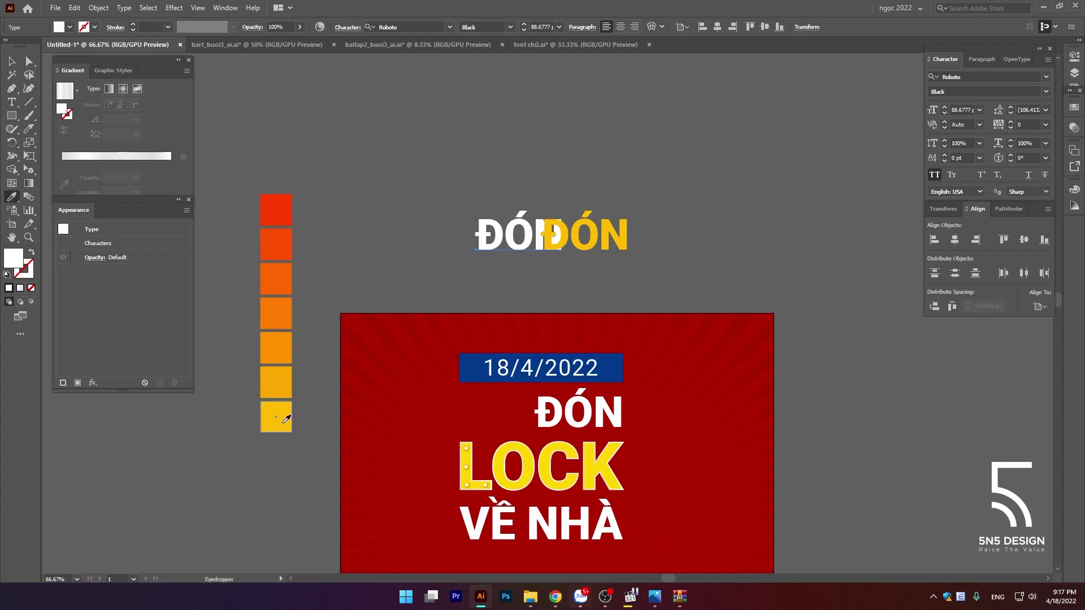
left_click(277, 417)
key("v")
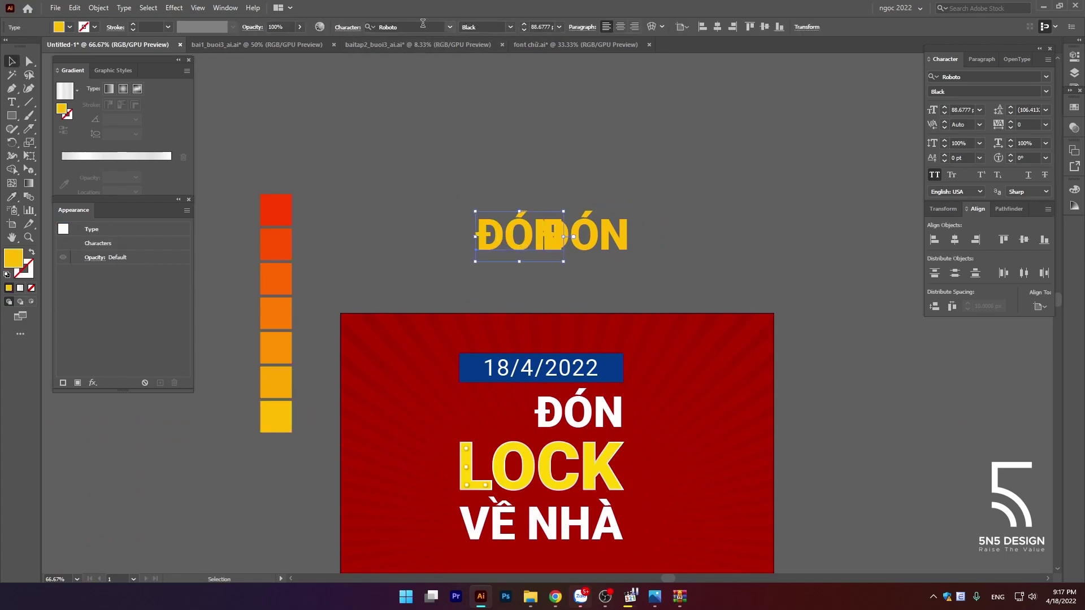
key("Delete")
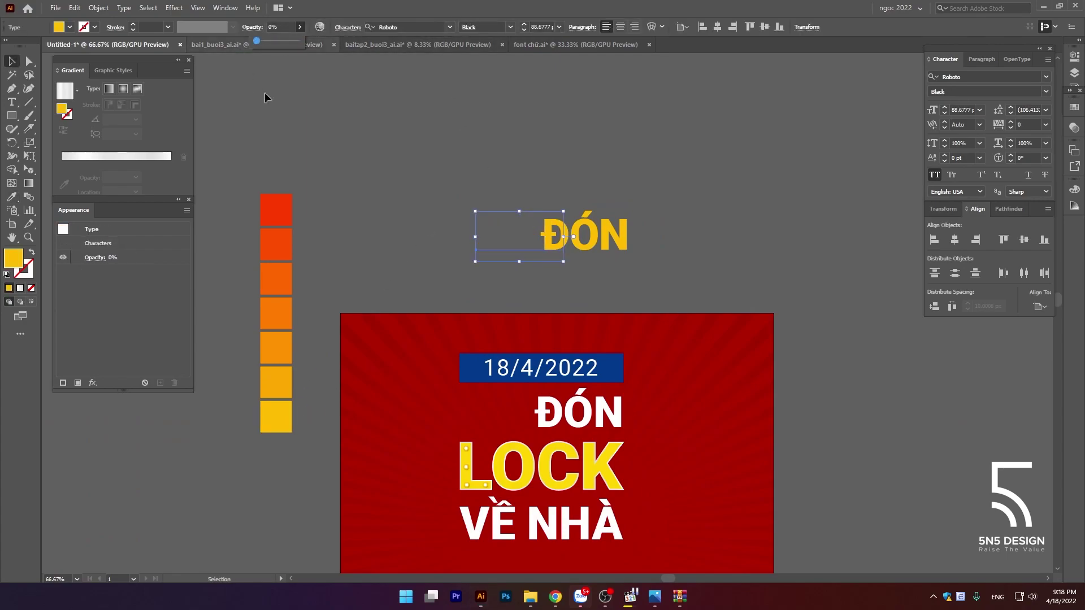
Step: Blend the two yellow ĐÓN texts into one streaked object
left_click_drag(454, 179, 679, 282)
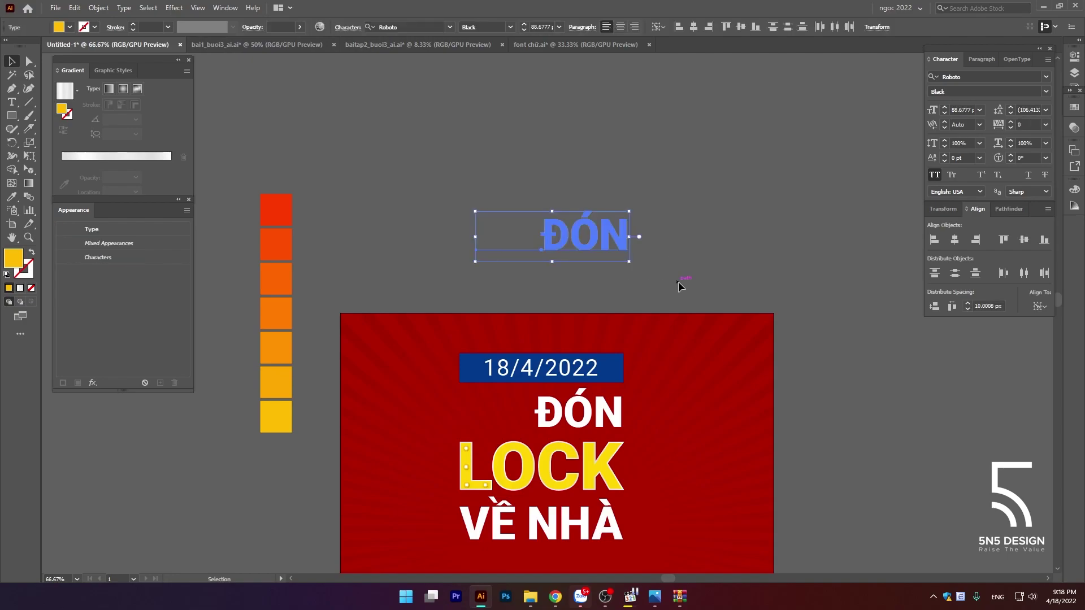
key("a")
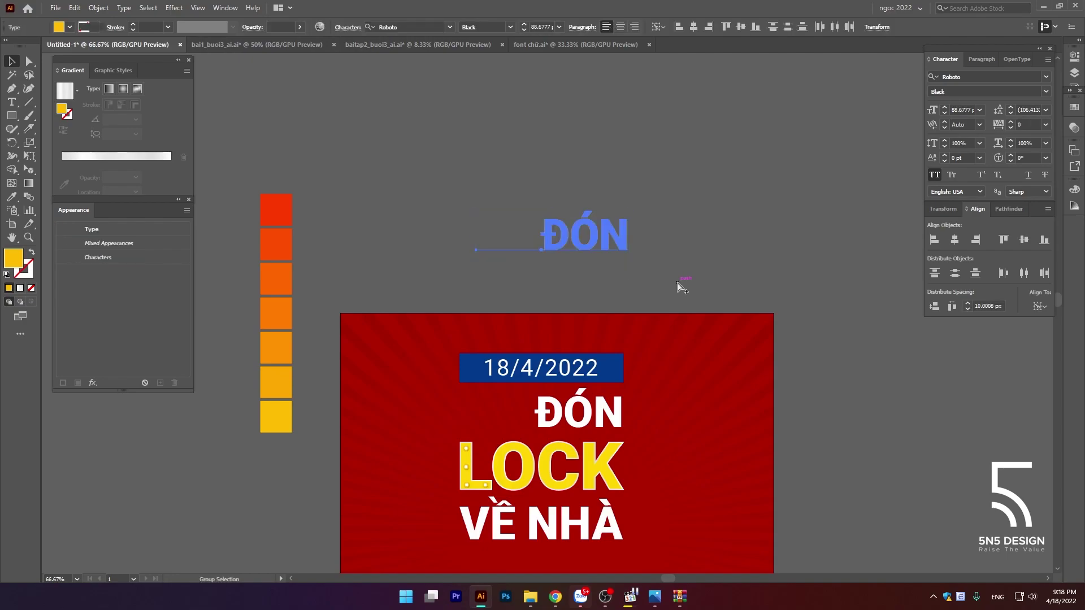
key("ctrl+alt+b")
scroll(545, 222, "up", 3)
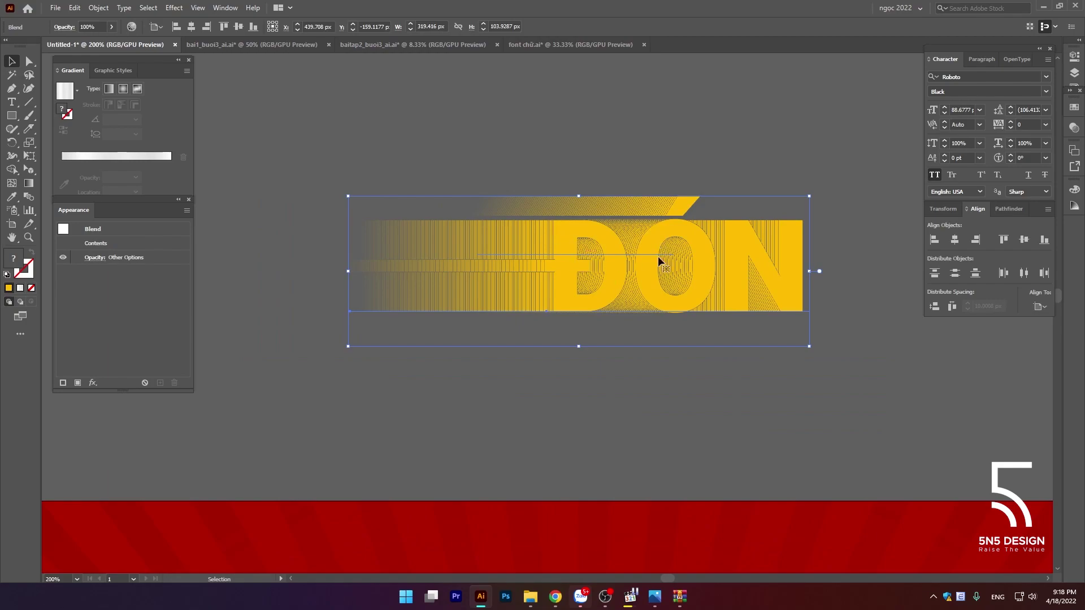
double_click(29, 196)
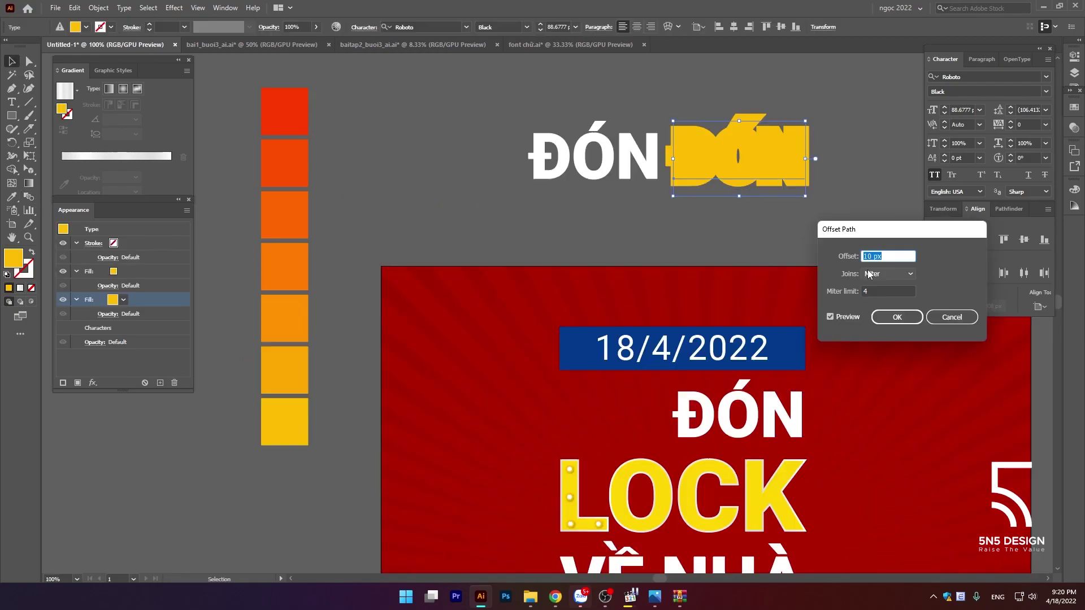
Step: Apply a 1 px Offset Path with preview off, then delete the white ĐÓN copy
type("1")
left_click(830, 317)
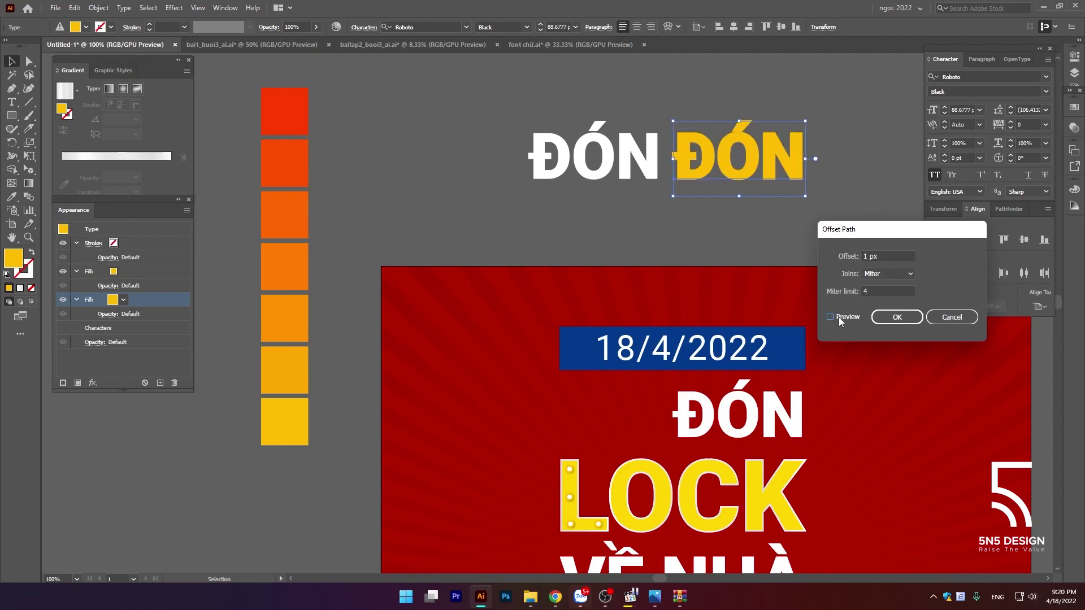
left_click(911, 323)
left_click(579, 170)
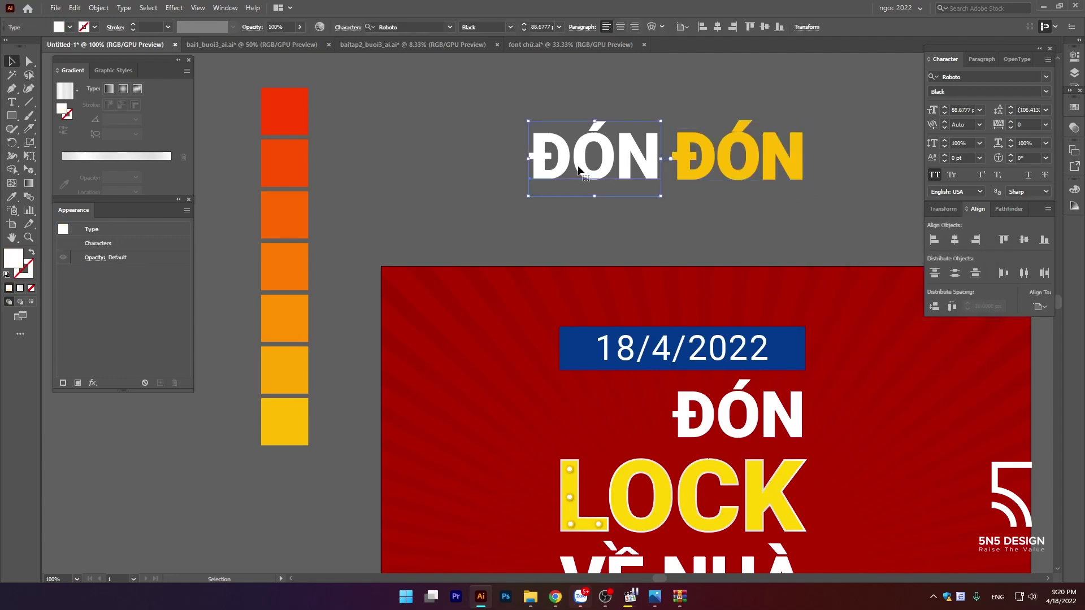
key("Delete")
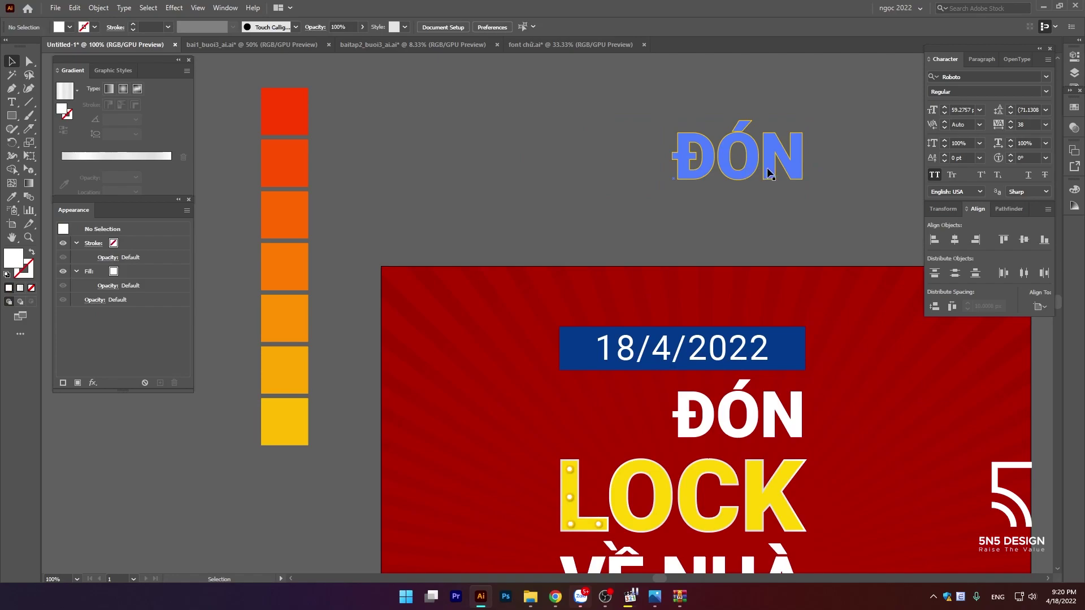
Step: Duplicate the yellow ĐÓN to its left and set the copy's opacity to 0%
left_click_drag(768, 173, 618, 173)
left_click(750, 168)
key("ctrl")
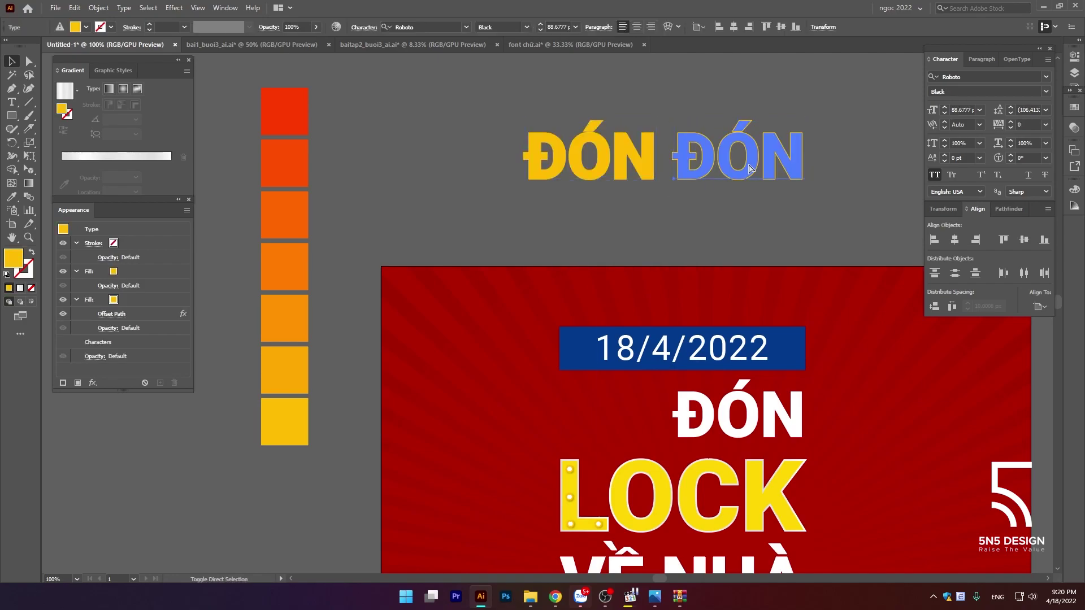
left_click(640, 67)
left_click(605, 159)
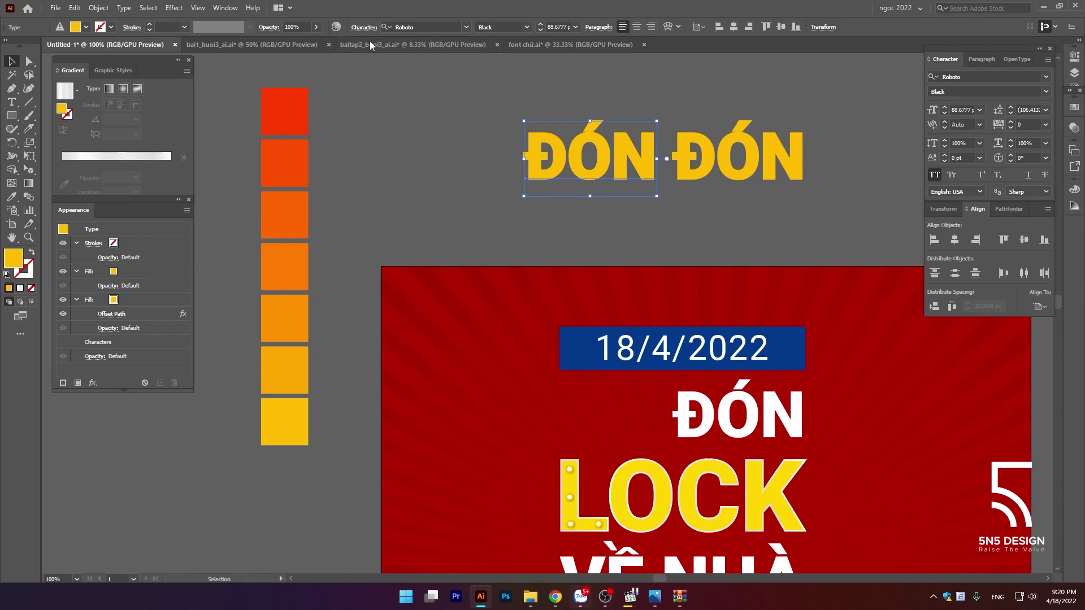
left_click(316, 28)
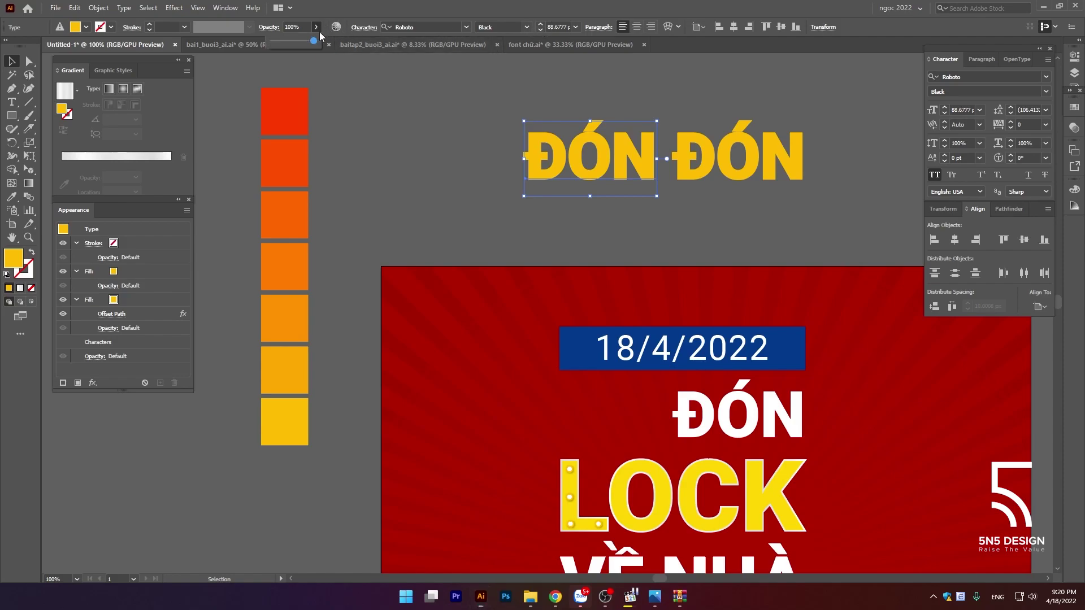
left_click_drag(313, 40, 265, 39)
left_click(374, 109)
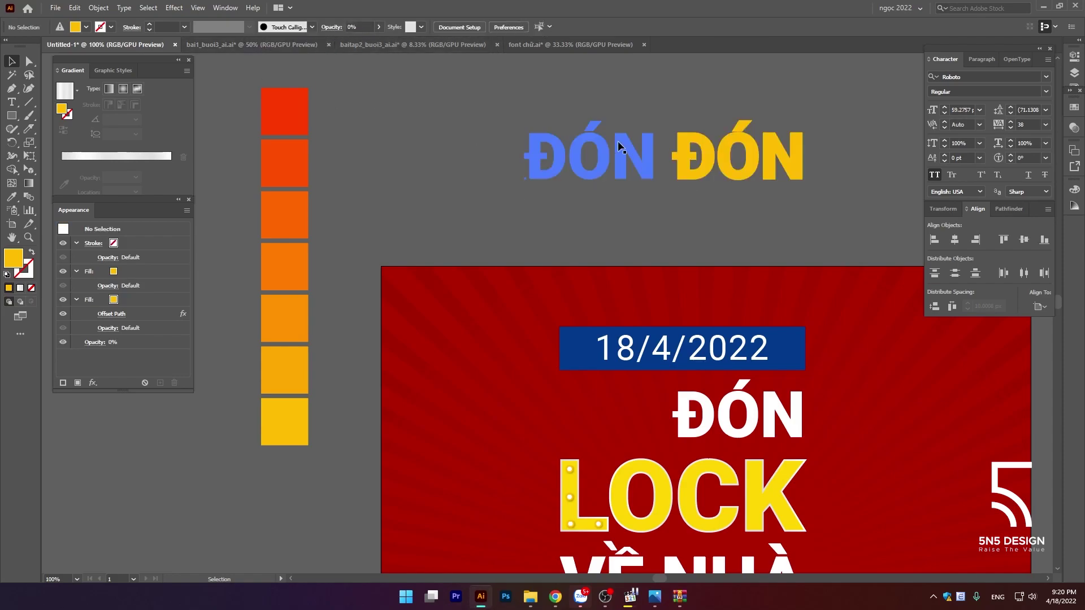
Step: Blend the transparent copy and the yellow ĐÓN together with Ctrl+Alt+B
left_click(741, 192)
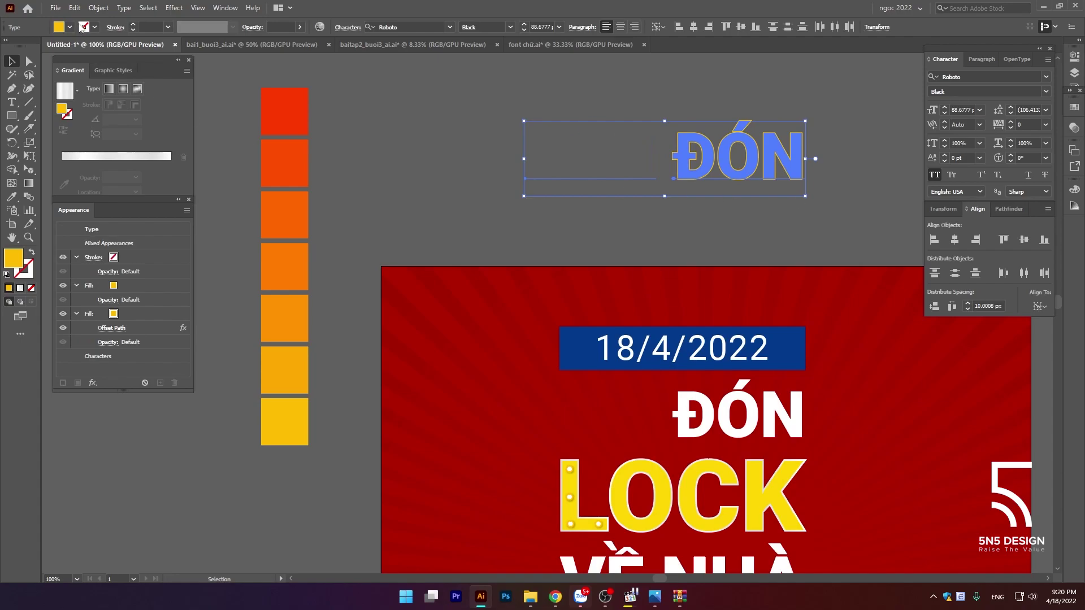
key("ctrl+alt+b")
scroll(730, 113, "up", 3)
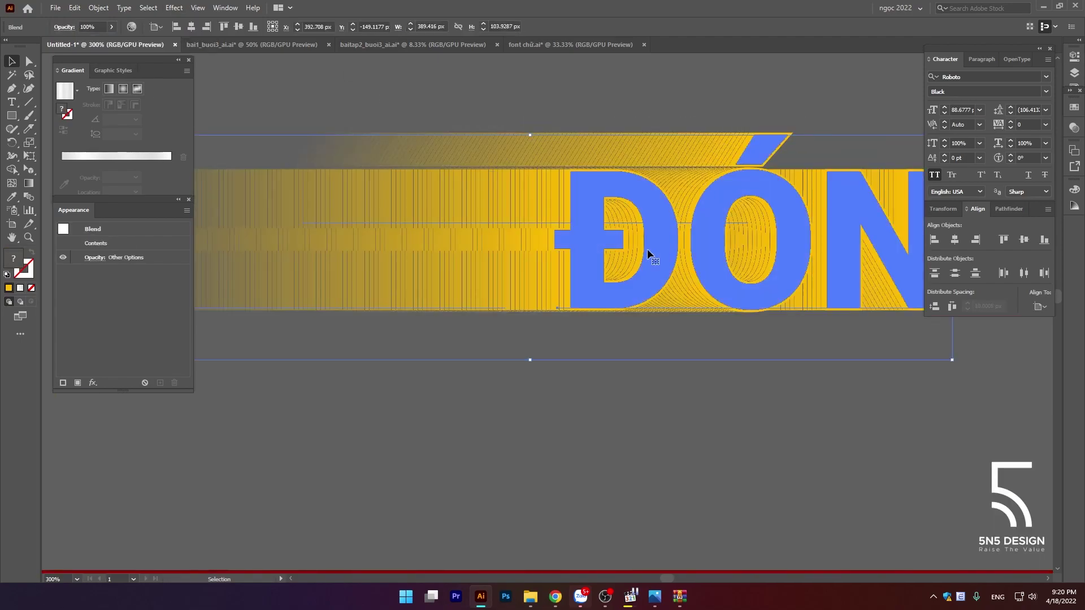
scroll(611, 283, "up", 3)
key("ctrl+shift+a")
scroll(466, 396, "up", 4)
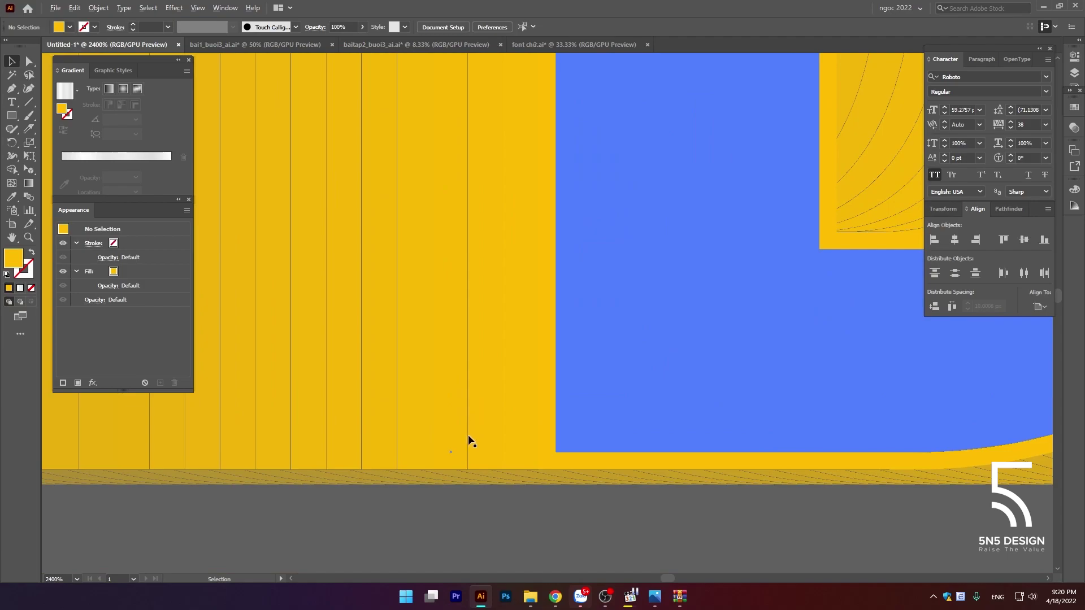
scroll(461, 436, "up", 2)
scroll(469, 502, "down", 5)
scroll(488, 477, "down", 6)
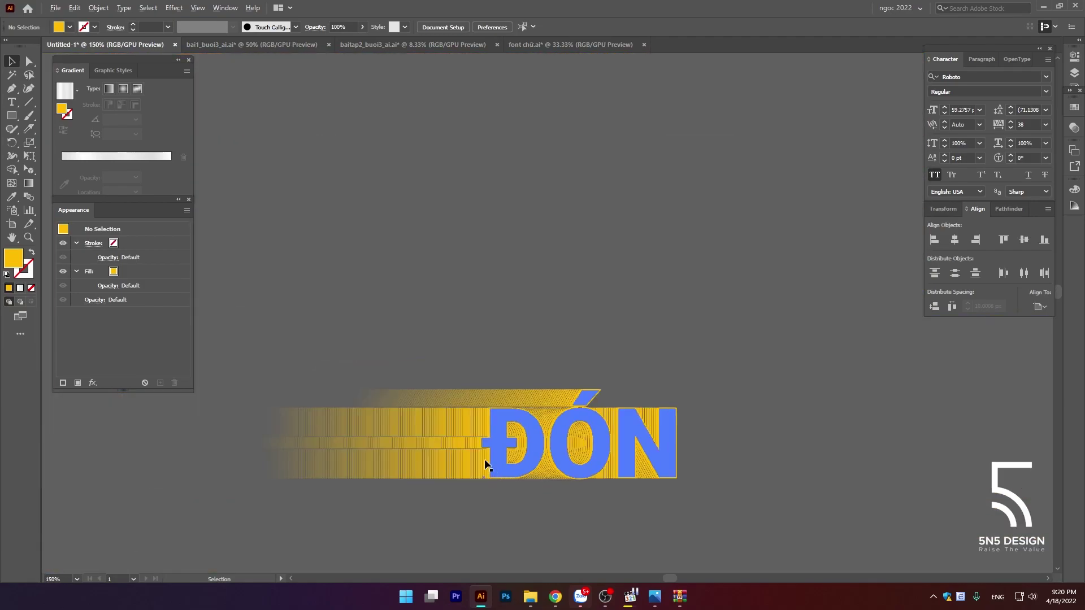
Step: Slide the transparent ĐÓN close to the yellow one, tightening the blend into a short streak
left_click(354, 456)
key("ctrl+shift+a")
left_click_drag(274, 451, 442, 463)
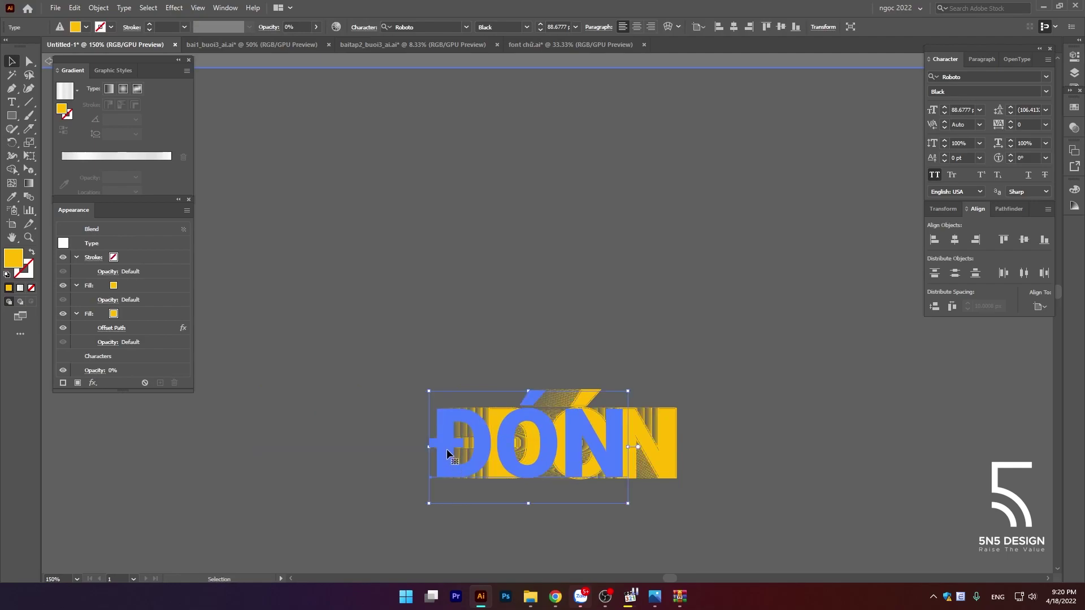
left_click_drag(446, 448, 499, 451)
key("ctrl+shift+a")
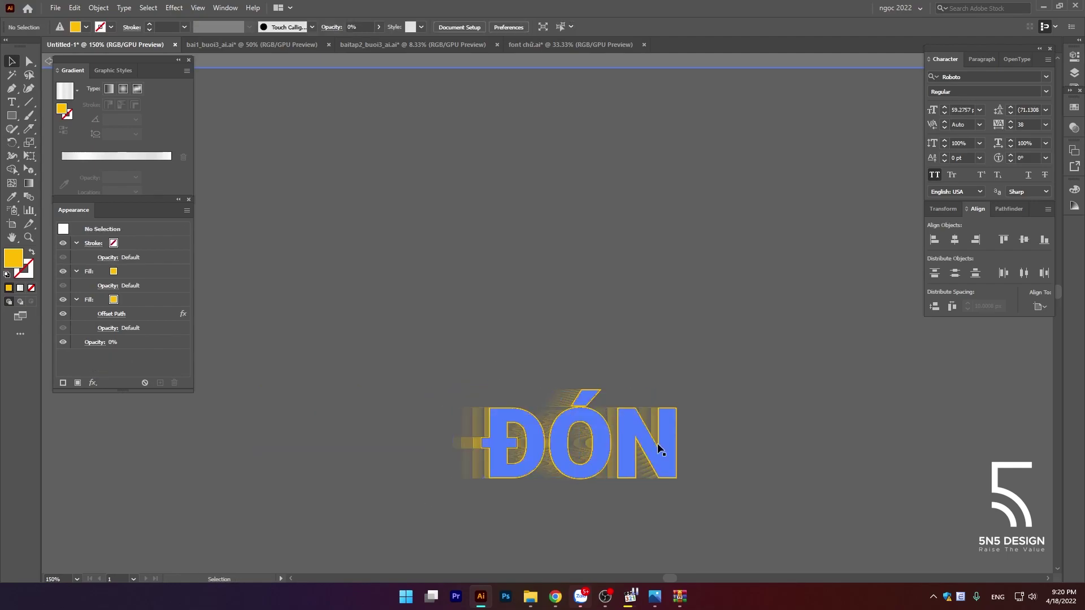
scroll(644, 430, "up", 2)
scroll(582, 354, "up", 4)
scroll(542, 376, "up", 2)
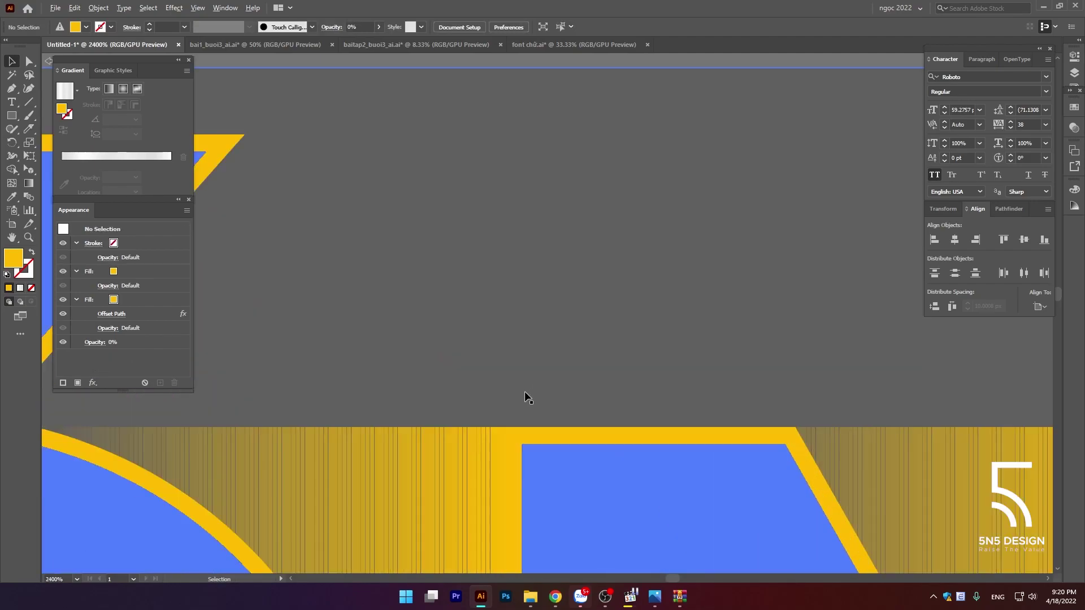
scroll(524, 391, "down", 1)
scroll(546, 218, "down", 2)
scroll(550, 219, "down", 3)
scroll(731, 225, "down", 2)
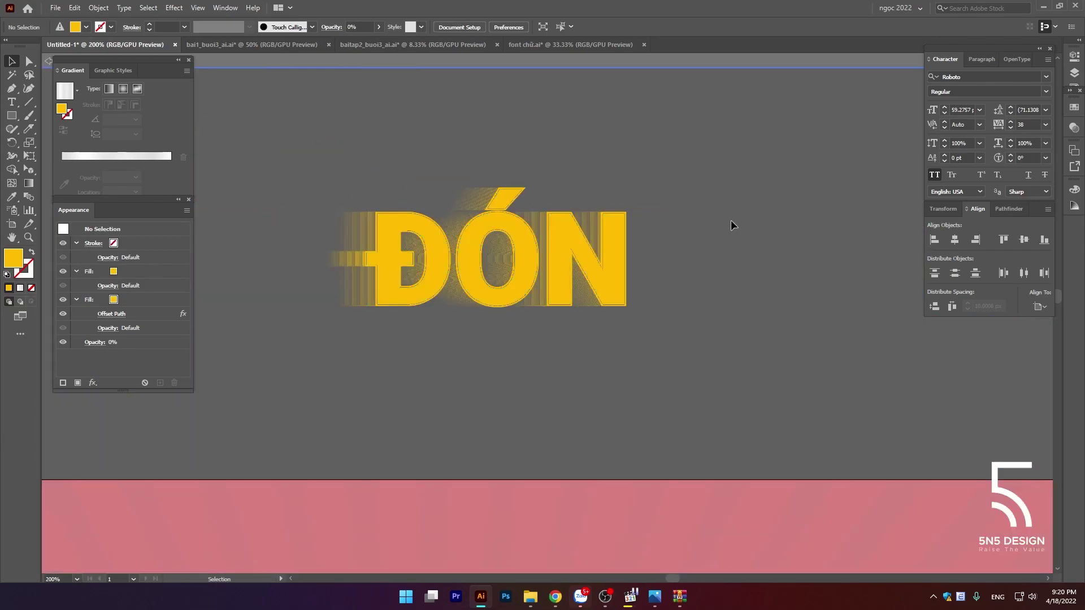
left_click(535, 257)
Step: Export the selected ĐÓN blend as a 1x PNG to the Desktop instead of replacing Asset 1
right_click(534, 258)
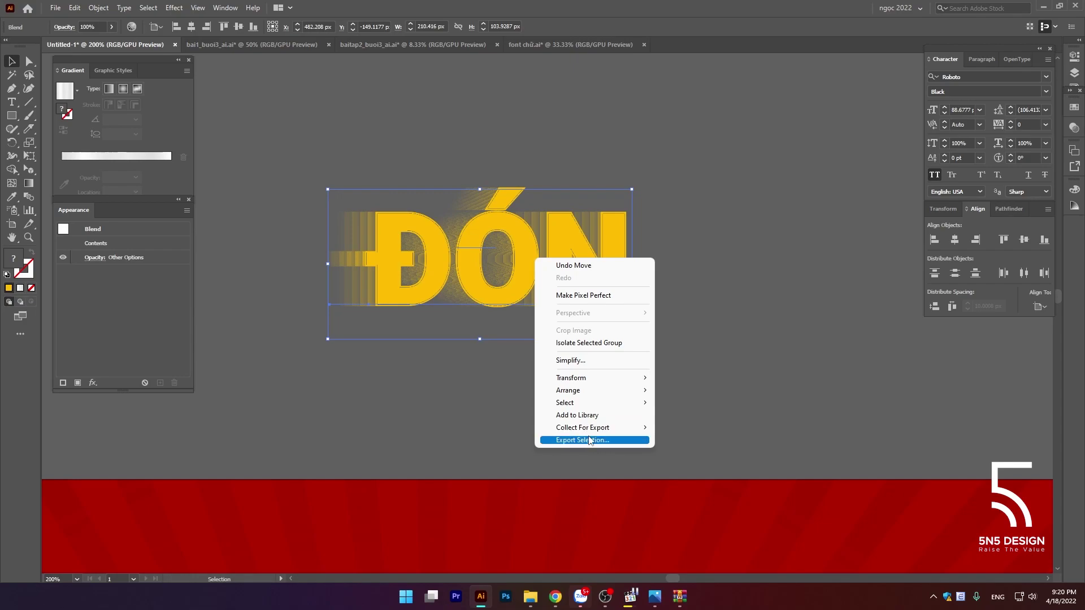
left_click(590, 443)
left_click(686, 414)
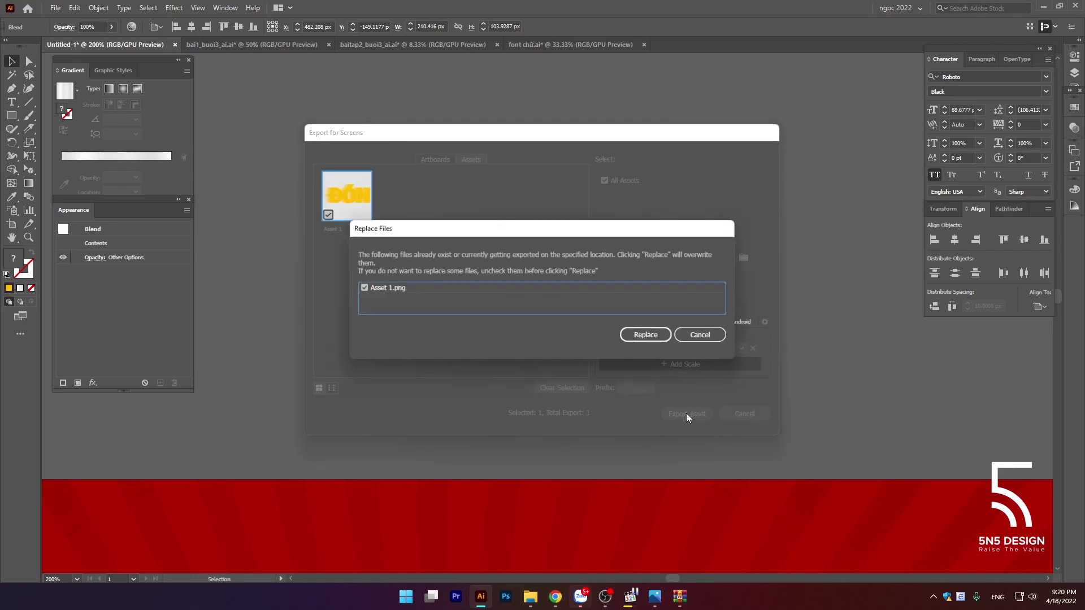
left_click(692, 332)
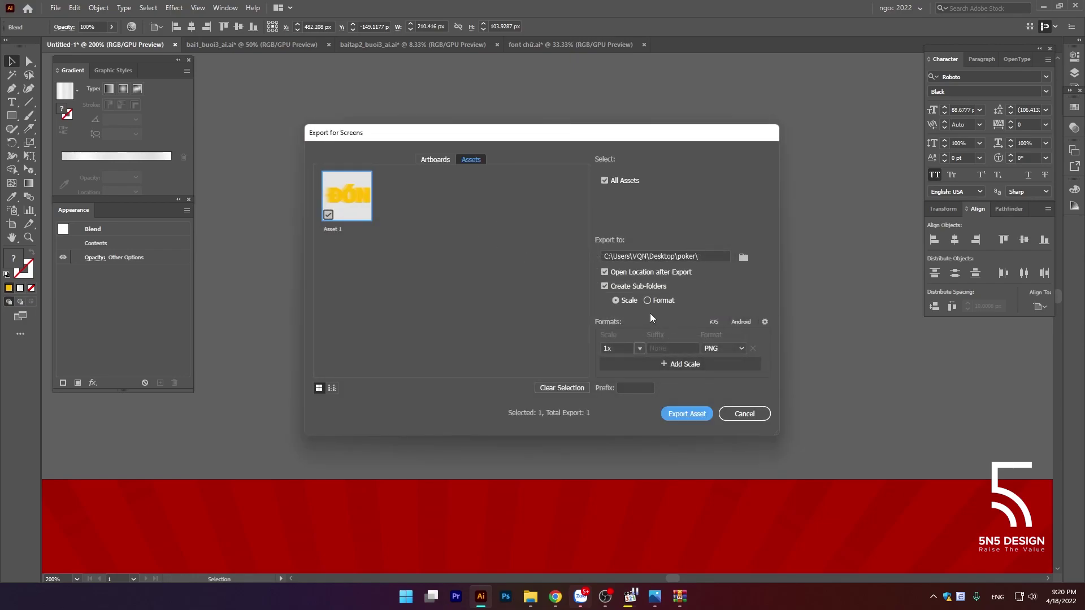
left_click(743, 257)
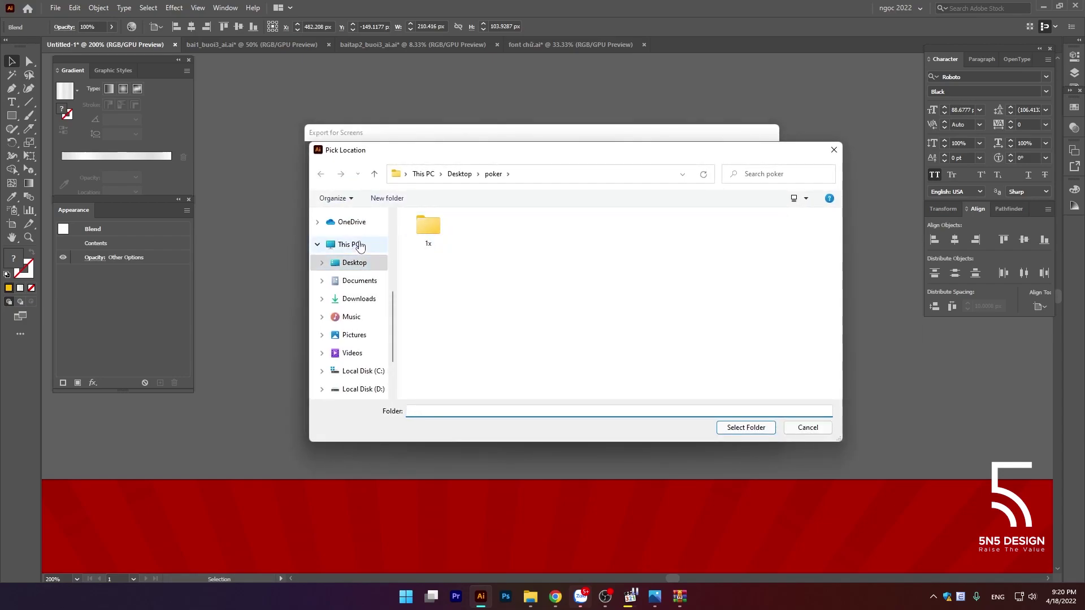
left_click(353, 243)
left_click(354, 329)
left_click(746, 428)
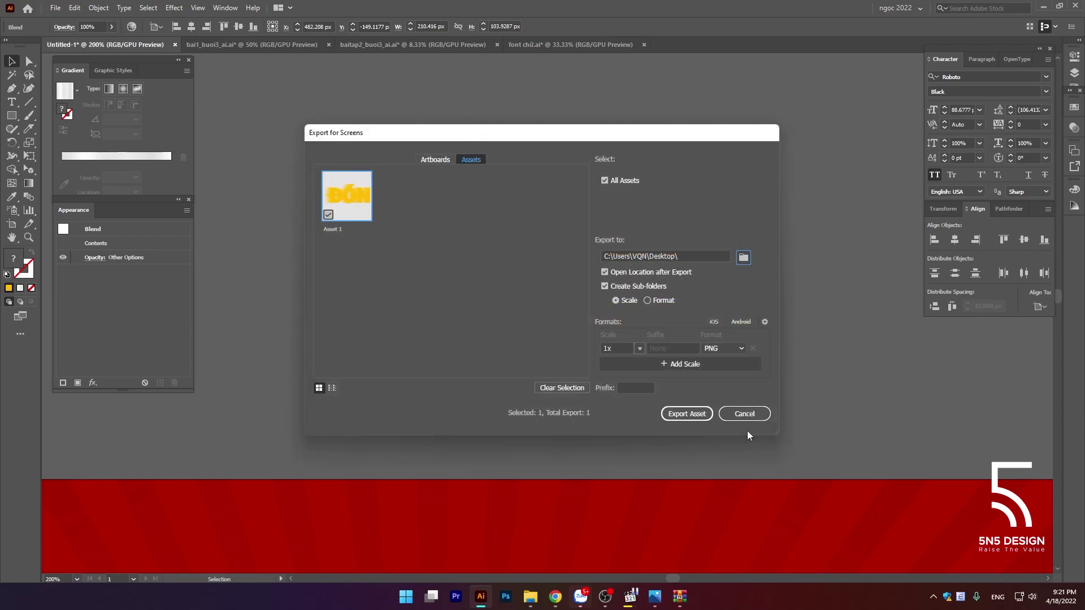
left_click(700, 414)
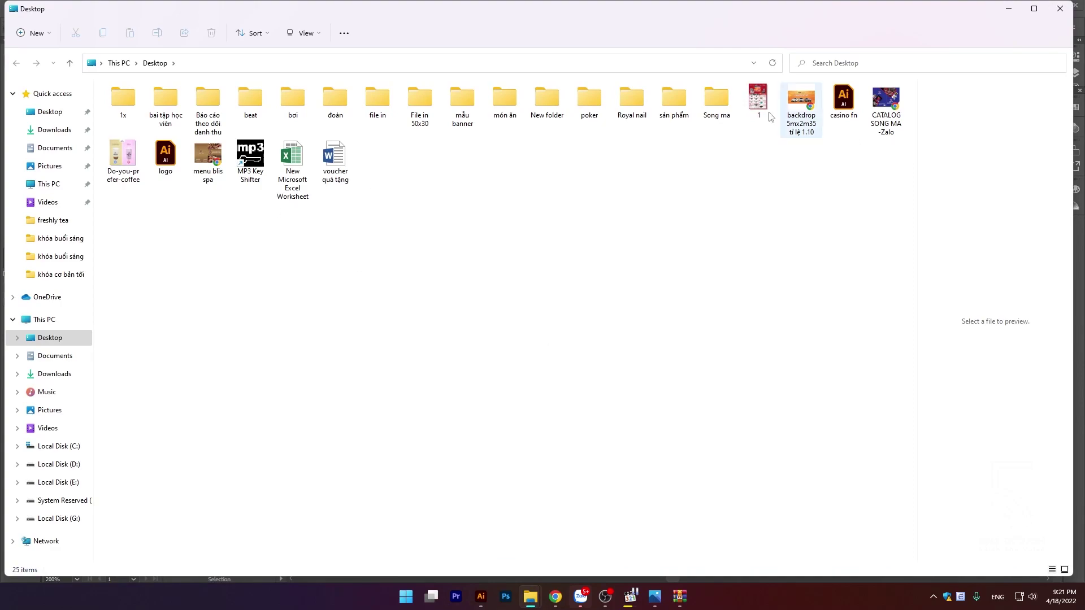
Step: Open the exported Asset 1.png in Photos, zoom in, and return to Illustrator
double_click(130, 105)
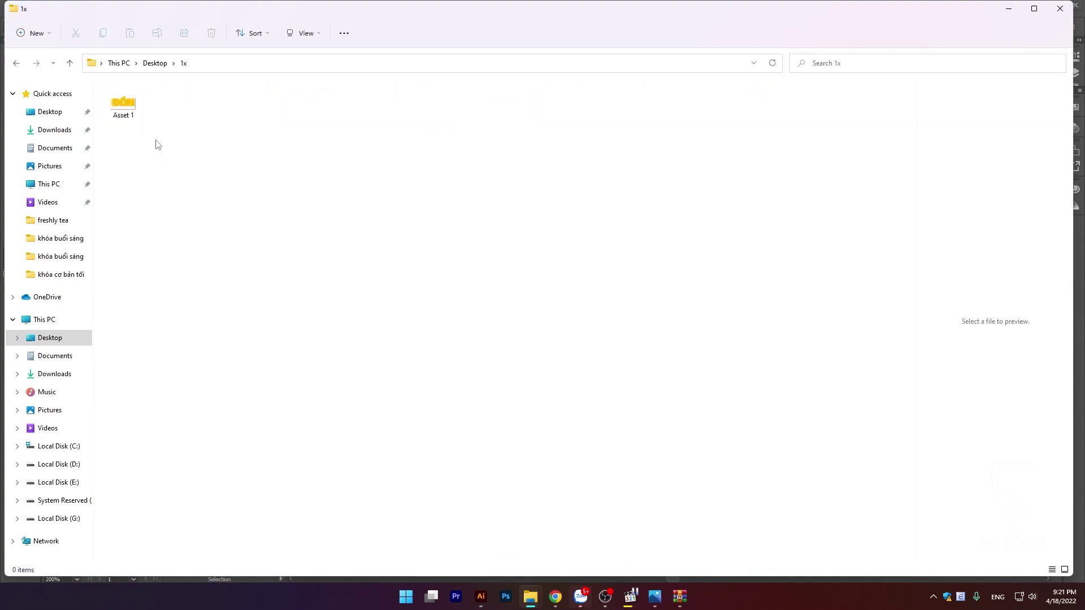
scroll(554, 279, "up", 2)
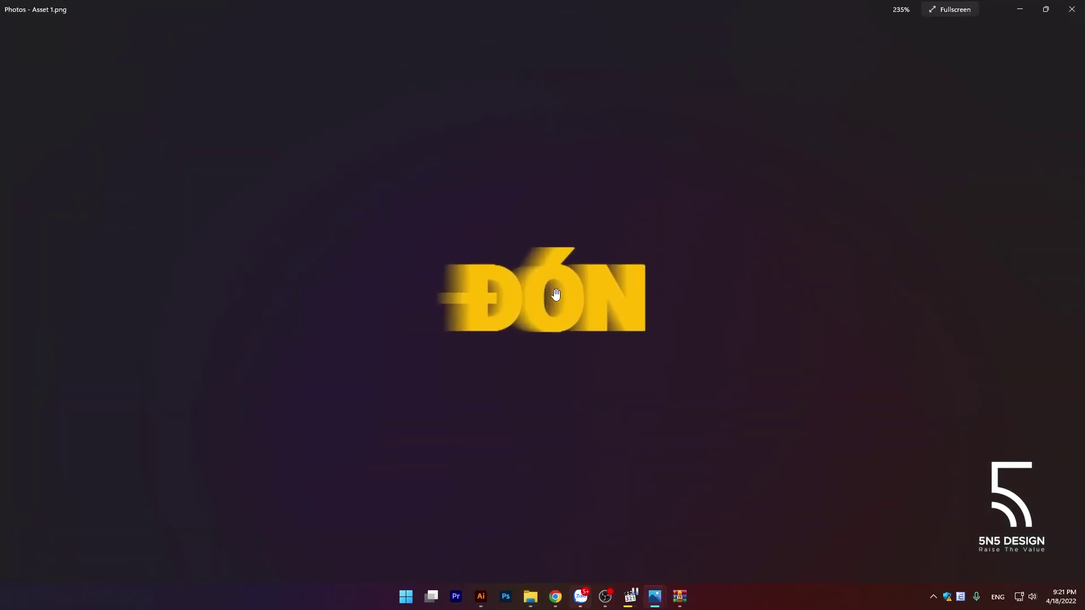
scroll(552, 295, "up", 3)
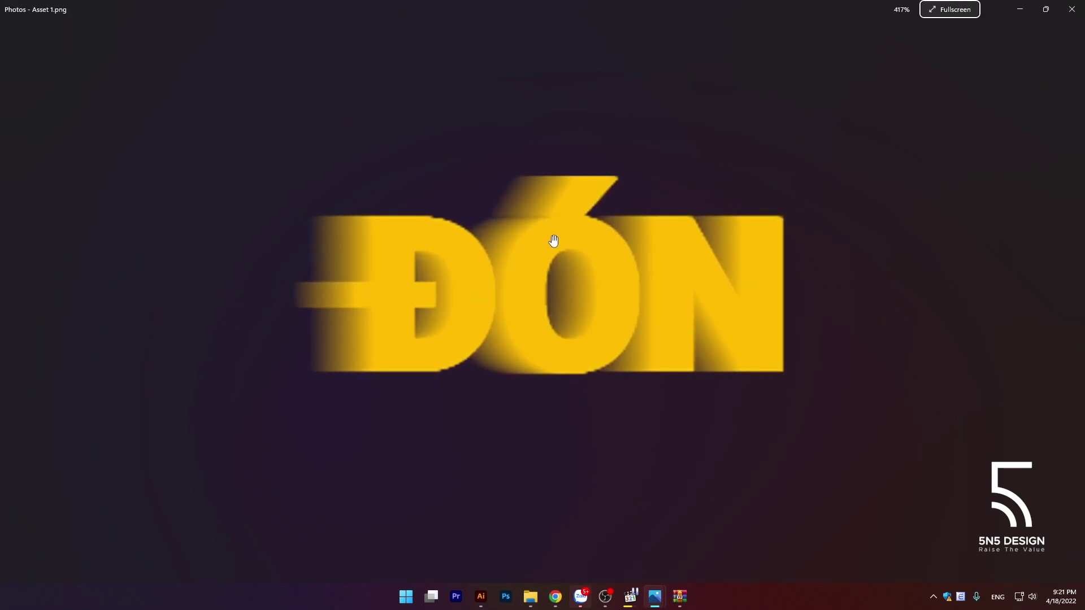
left_click(481, 597)
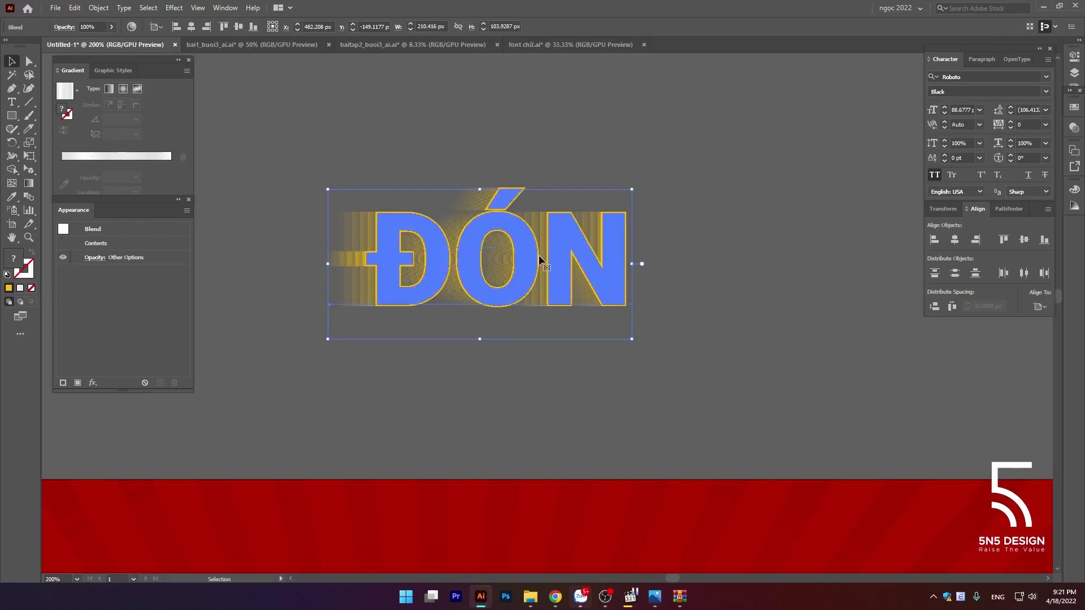
left_click(197, 8)
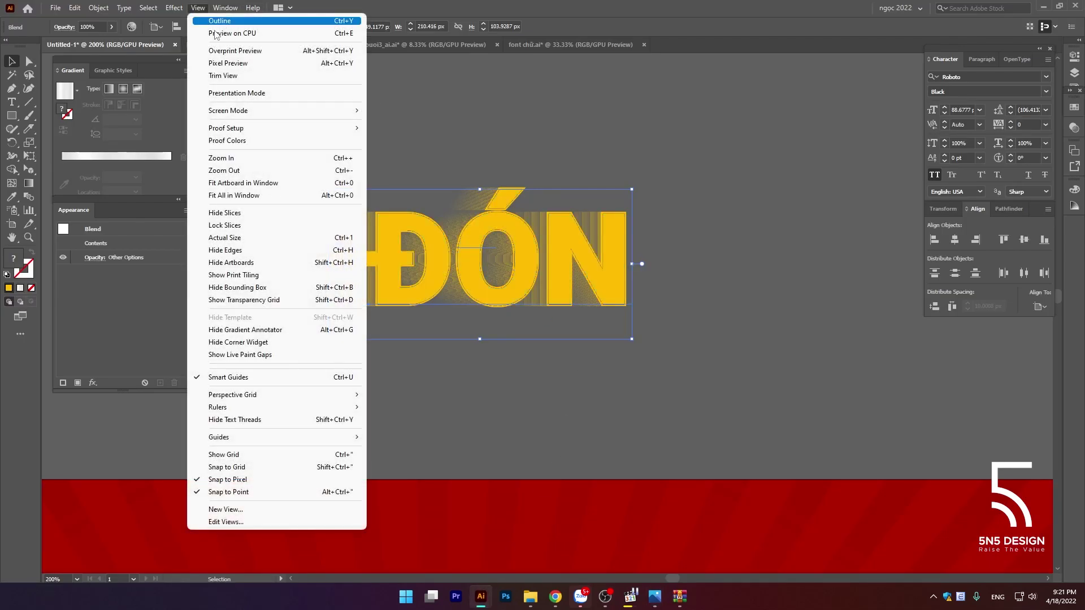
left_click(228, 63)
left_click(523, 194)
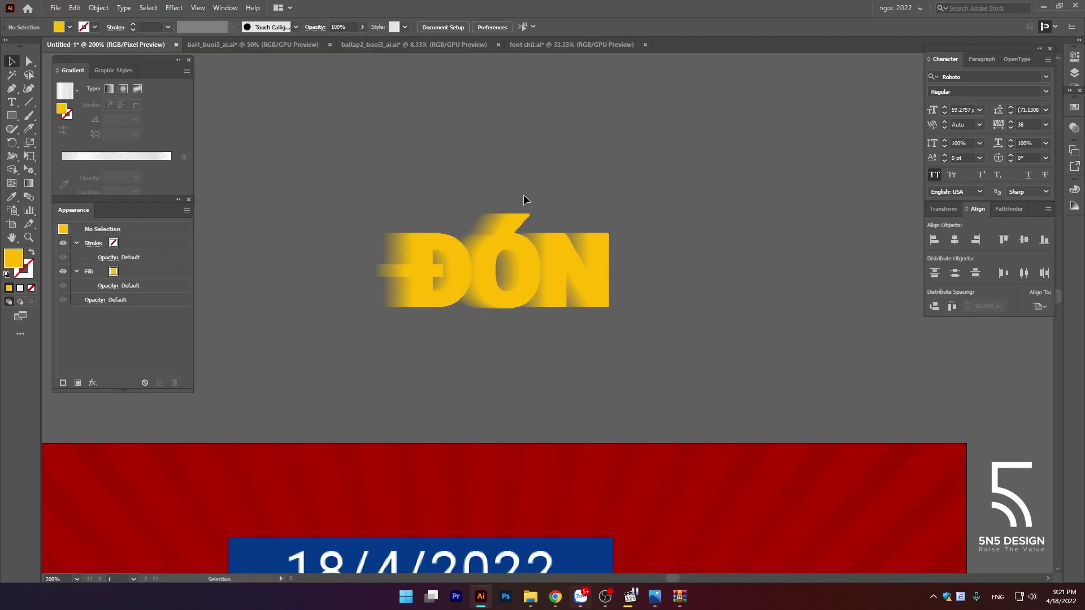
scroll(525, 195, "down", 2)
left_click_drag(829, 250, 228, 239)
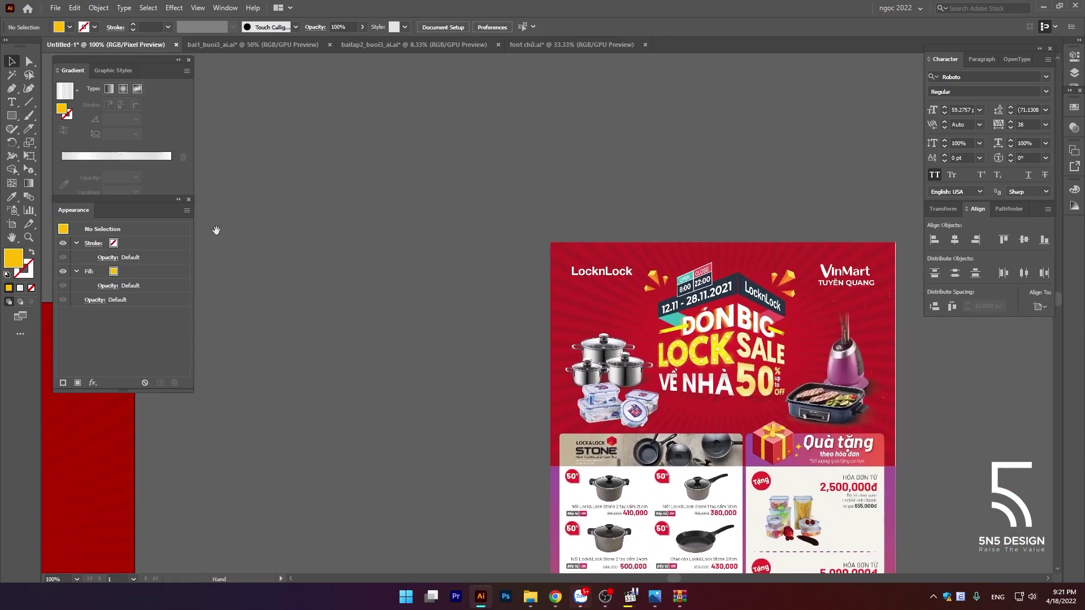
scroll(707, 321, "up", 4)
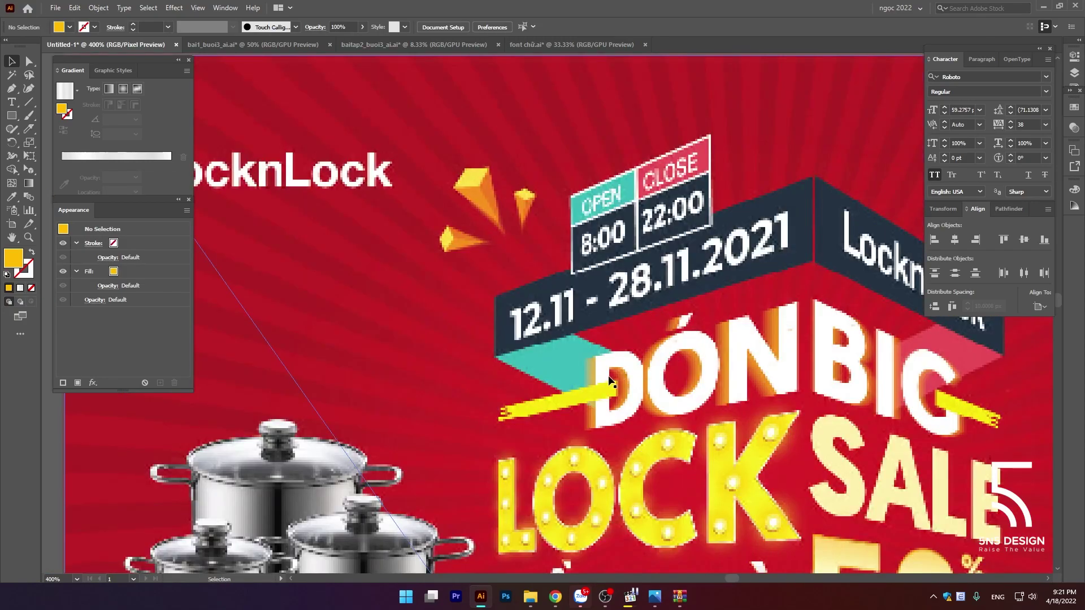
scroll(613, 382, "down", 4)
scroll(780, 322, "left", 5)
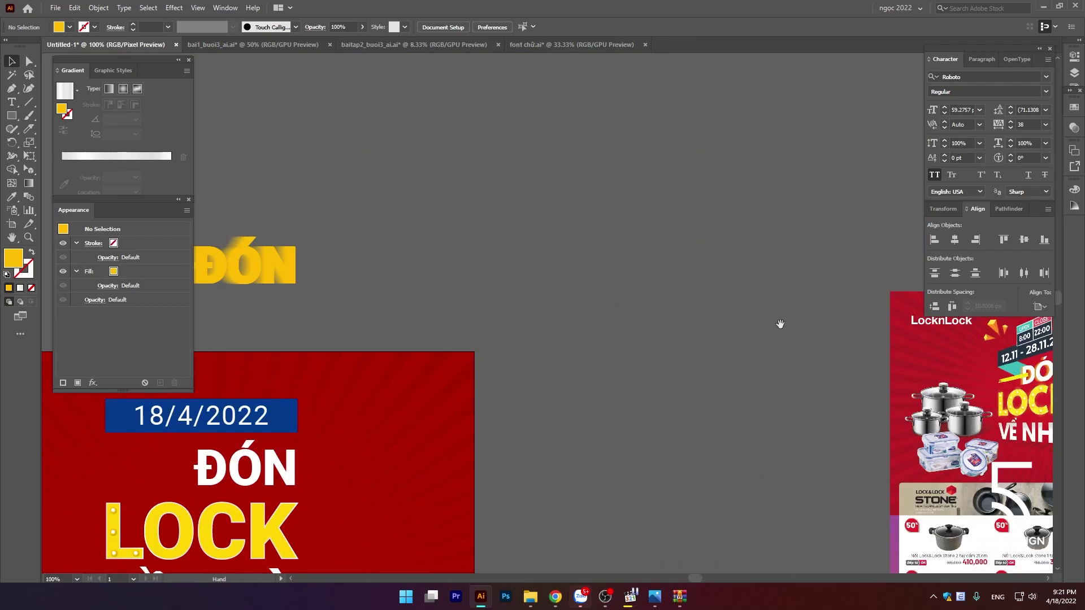
scroll(764, 312, "left", 4)
scroll(548, 296, "up", 1)
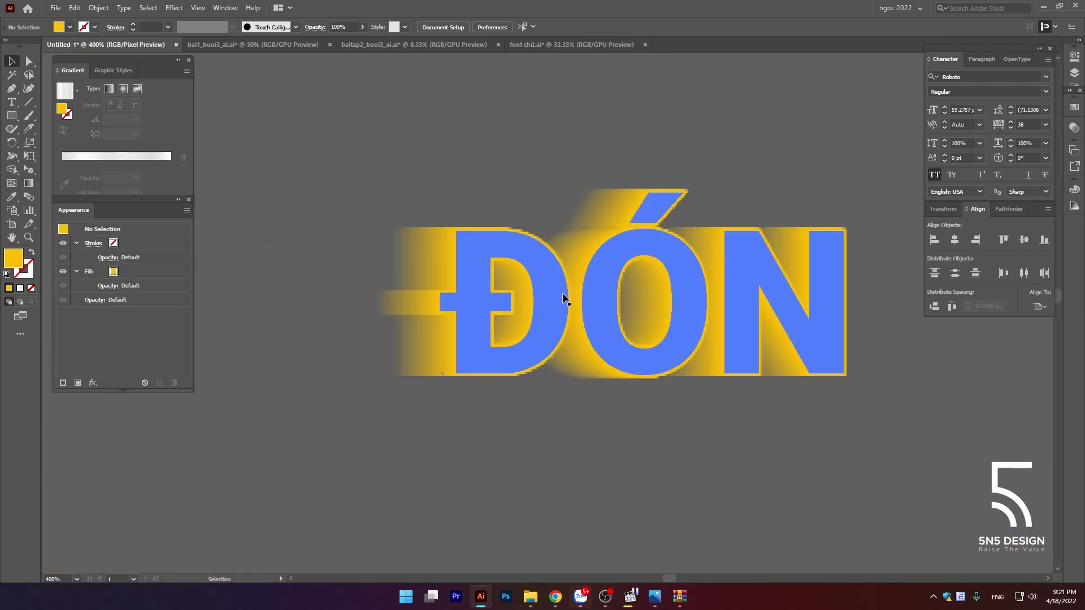
left_click(561, 292)
scroll(533, 250, "up", 2)
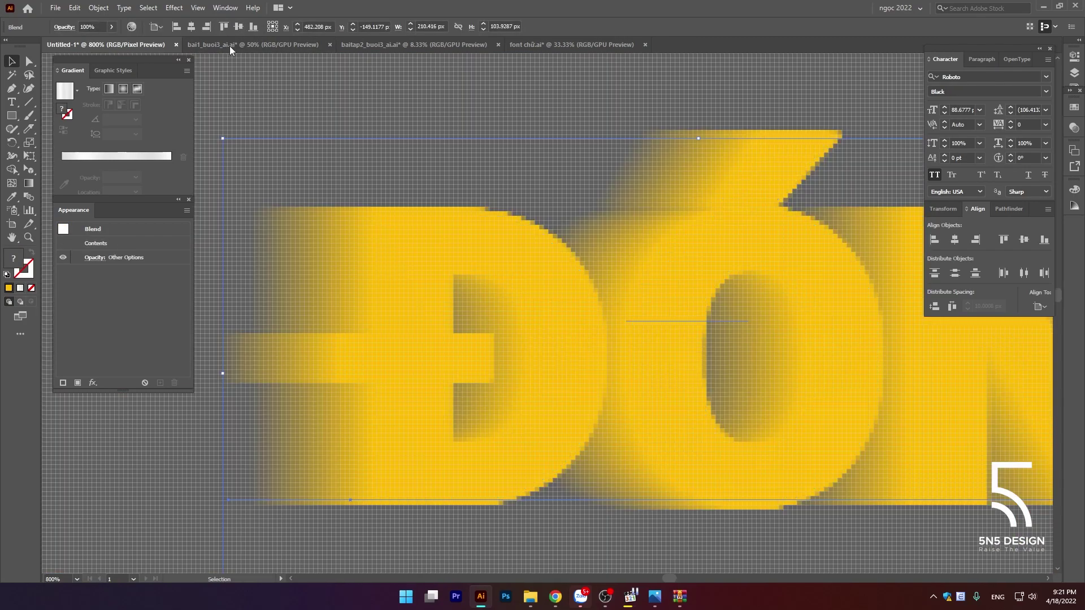
left_click(198, 8)
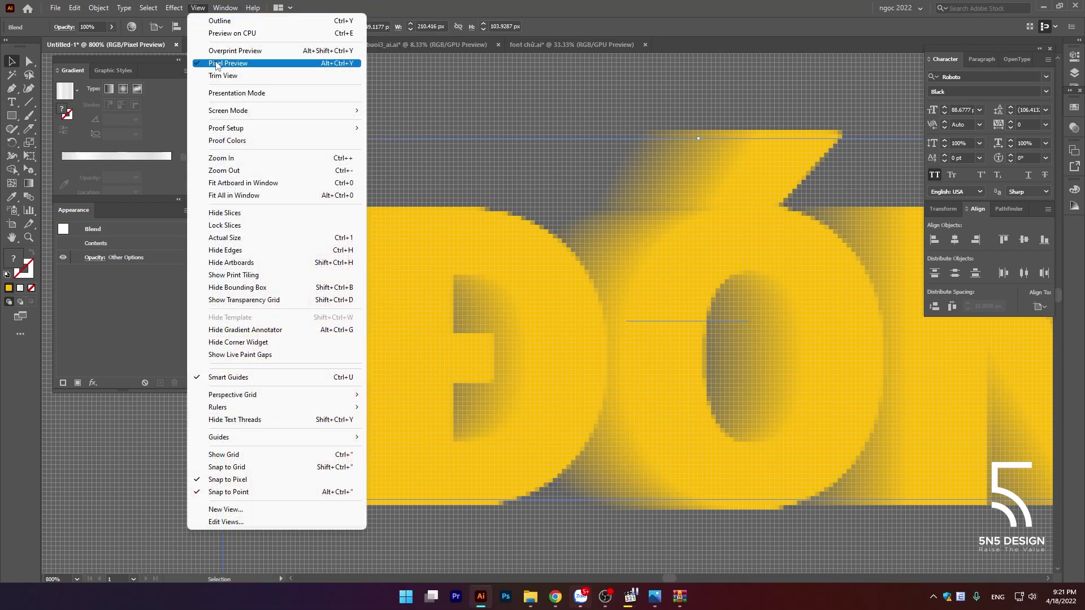
left_click(231, 67)
scroll(503, 164, "down", 4)
left_click(519, 144)
scroll(575, 181, "up", 3)
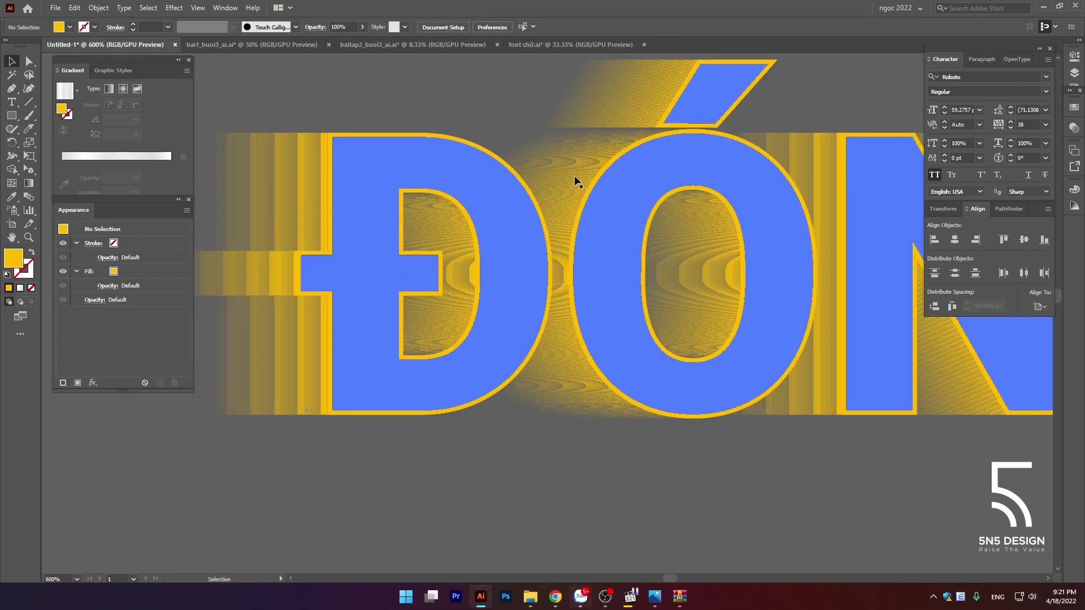
scroll(579, 184, "up", 3)
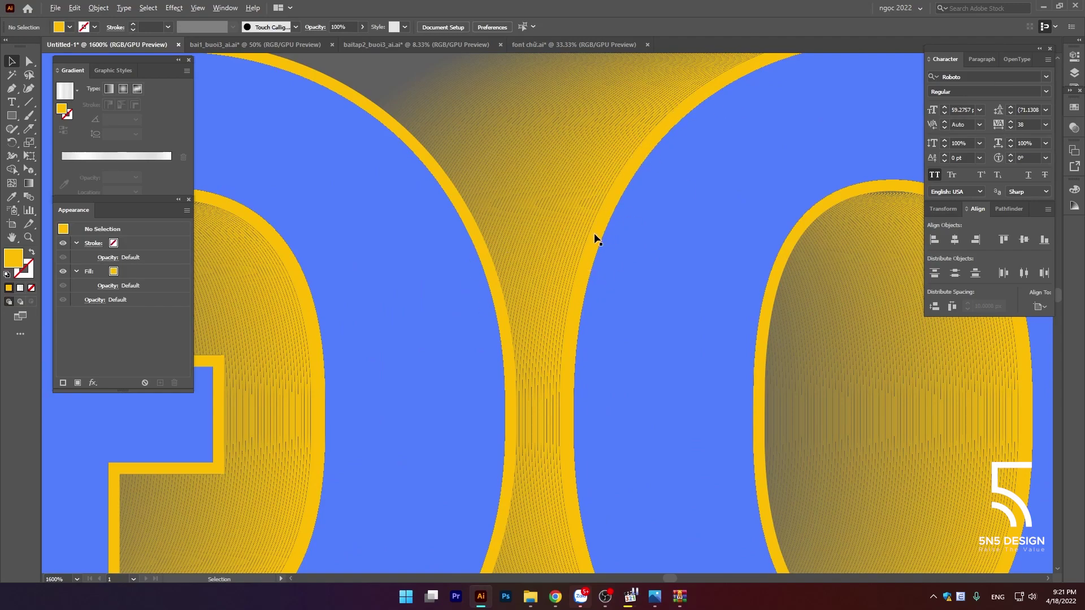
scroll(596, 237, "down", 5)
scroll(746, 368, "down", 3)
scroll(657, 216, "down", 1)
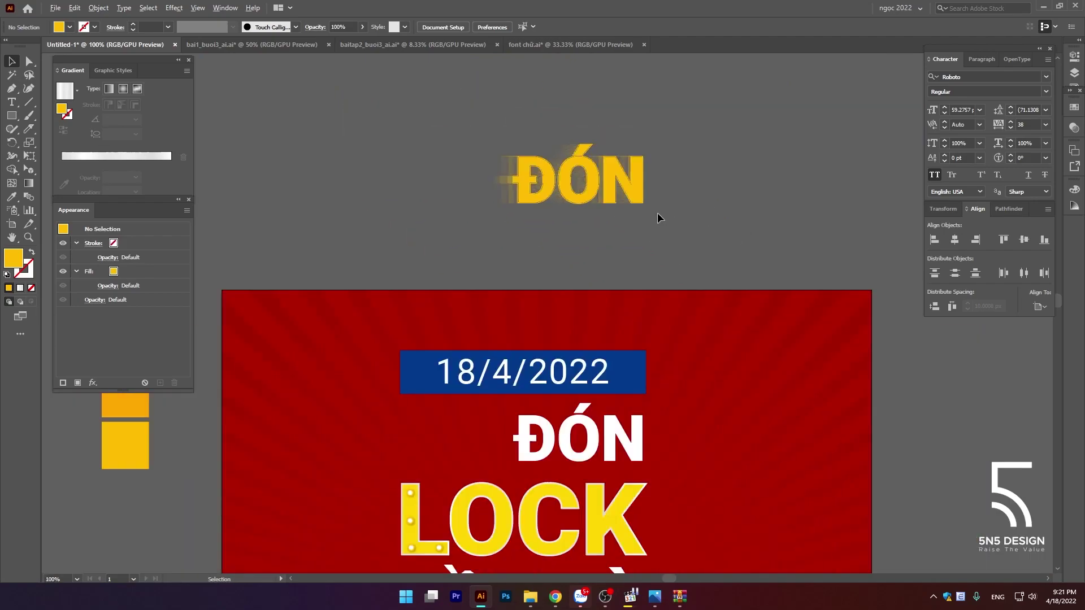
scroll(657, 213, "down", 1)
mouse_move(630, 190)
left_mouse_down()
mouse_move(629, 368)
mouse_move(594, 216)
left_mouse_up()
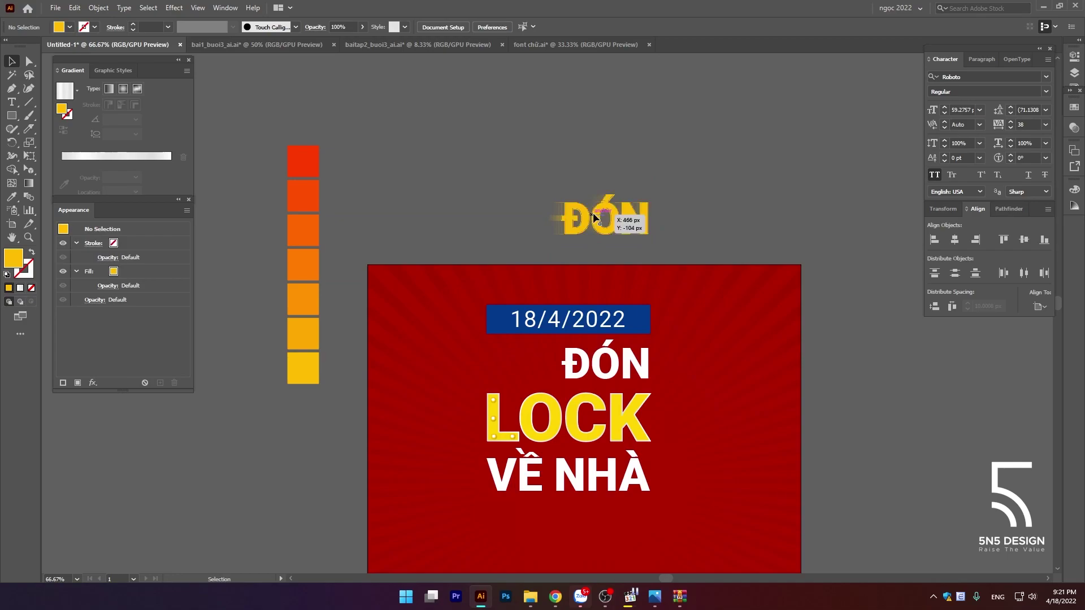
double_click(605, 231)
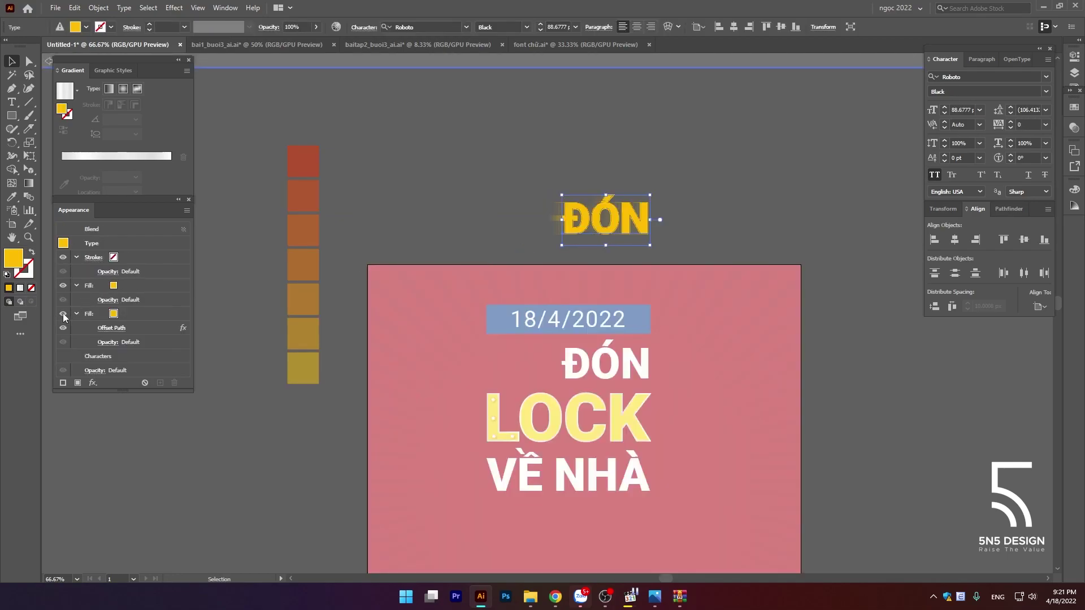
left_click(84, 313)
left_click(528, 201)
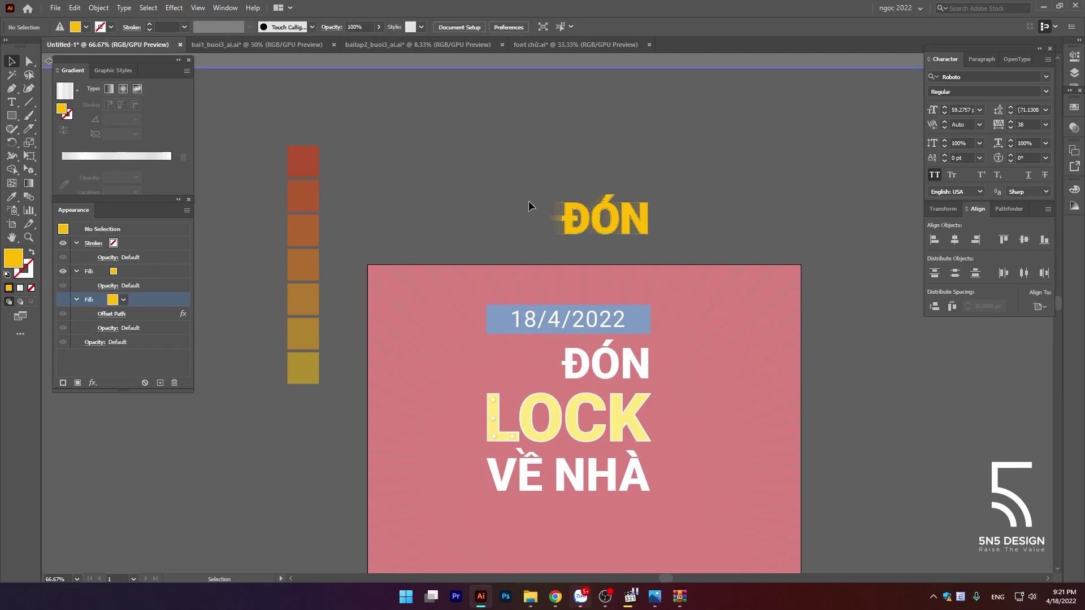
left_click_drag(565, 226, 552, 227)
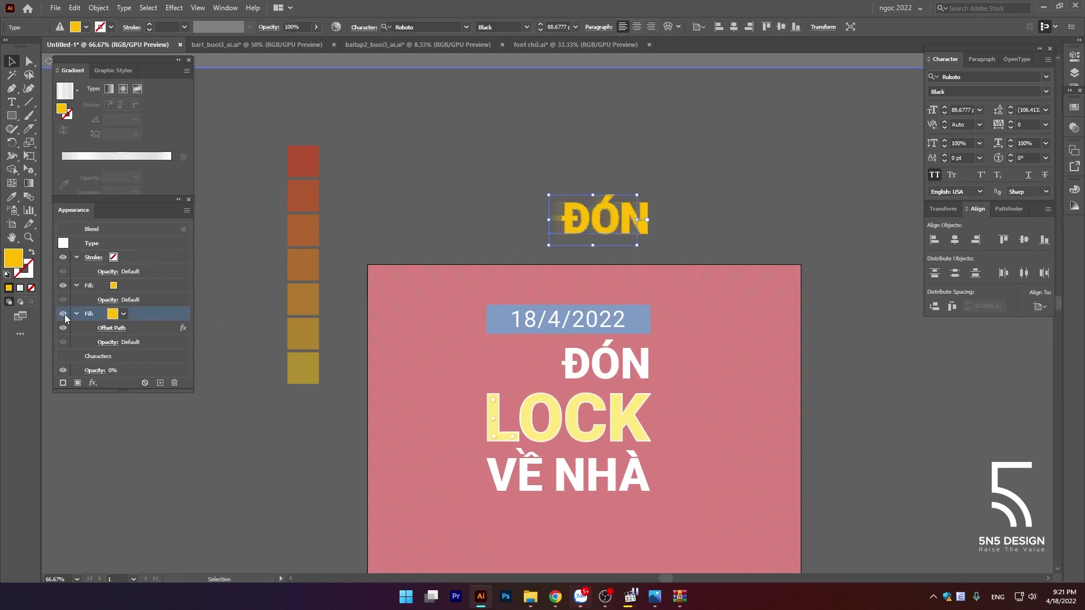
left_click(63, 313)
left_click(424, 202)
left_click(624, 220)
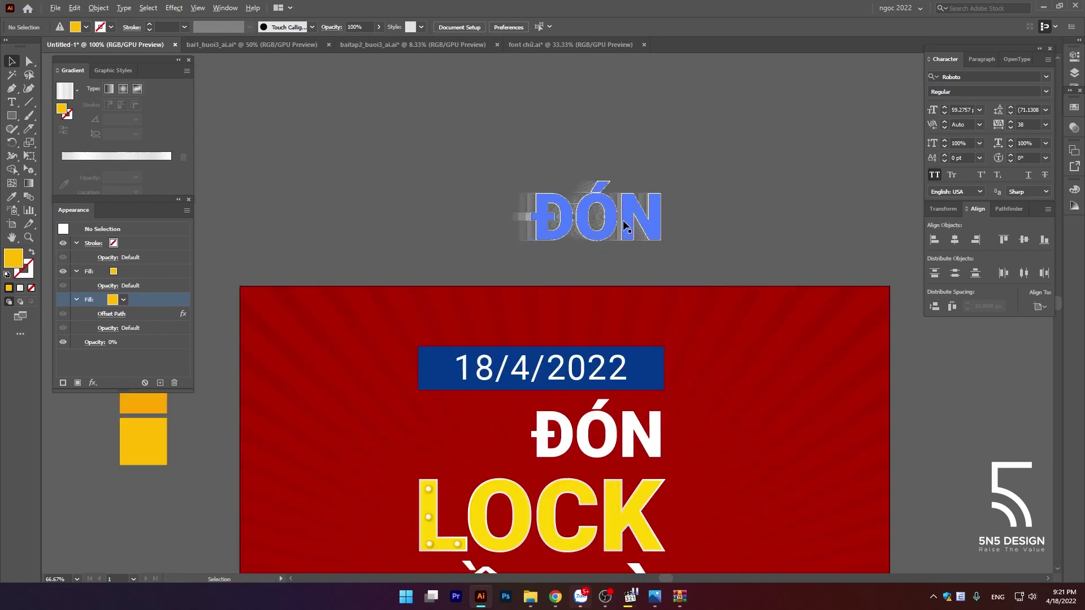
scroll(624, 219, "up", 3)
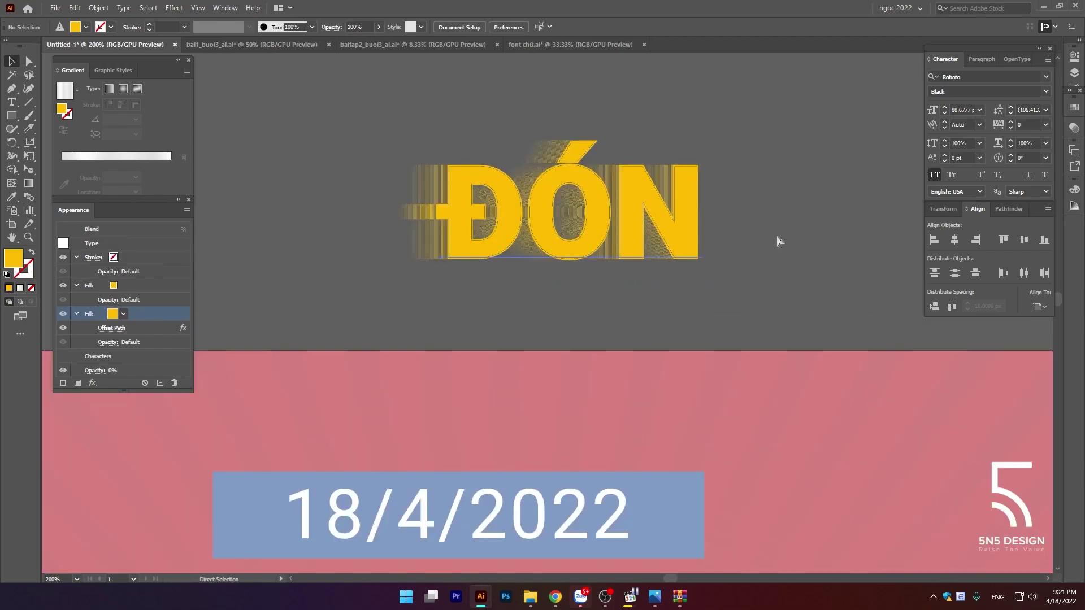
left_click(778, 241)
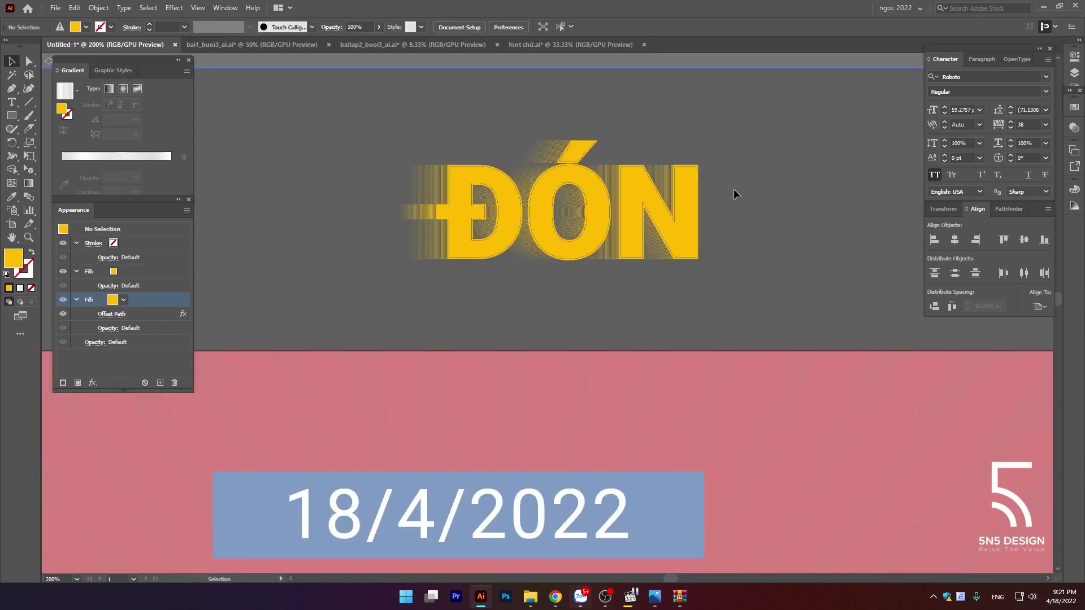
scroll(762, 173, "down", 2)
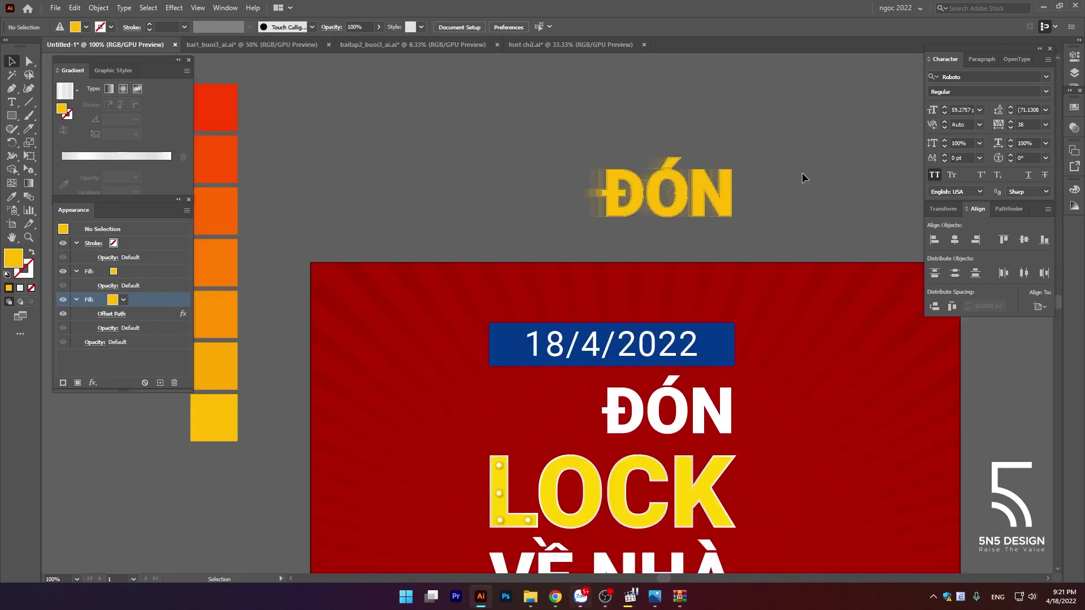
Step: Move the blurred ĐÓN straight down onto the poster, undoing a leftward shift
left_click_drag(715, 241, 712, 410)
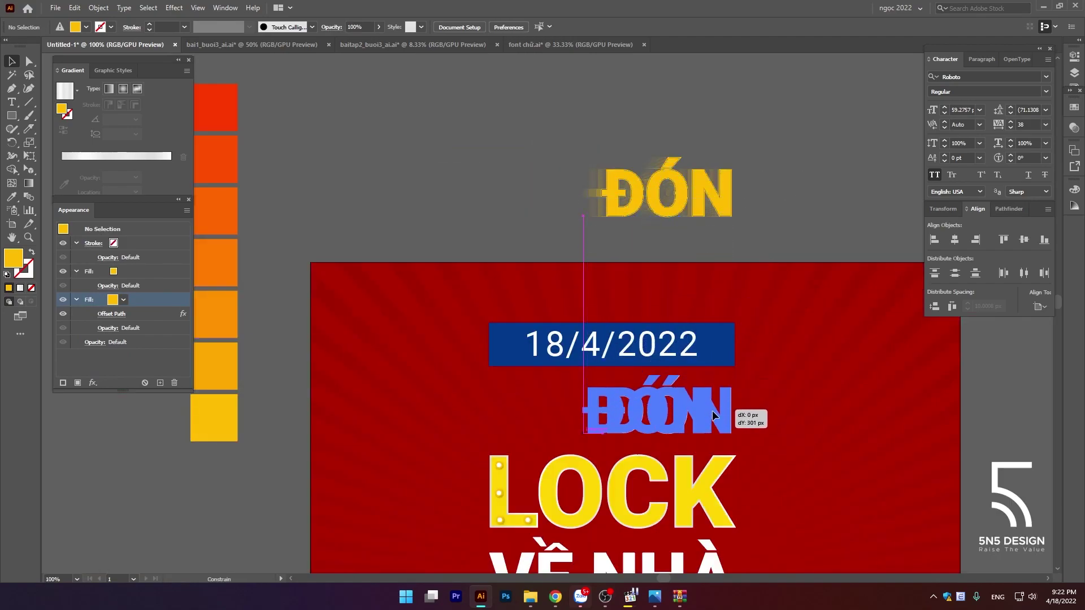
scroll(743, 246, "up", 1)
left_click_drag(683, 444, 546, 450)
key("ctrl+z")
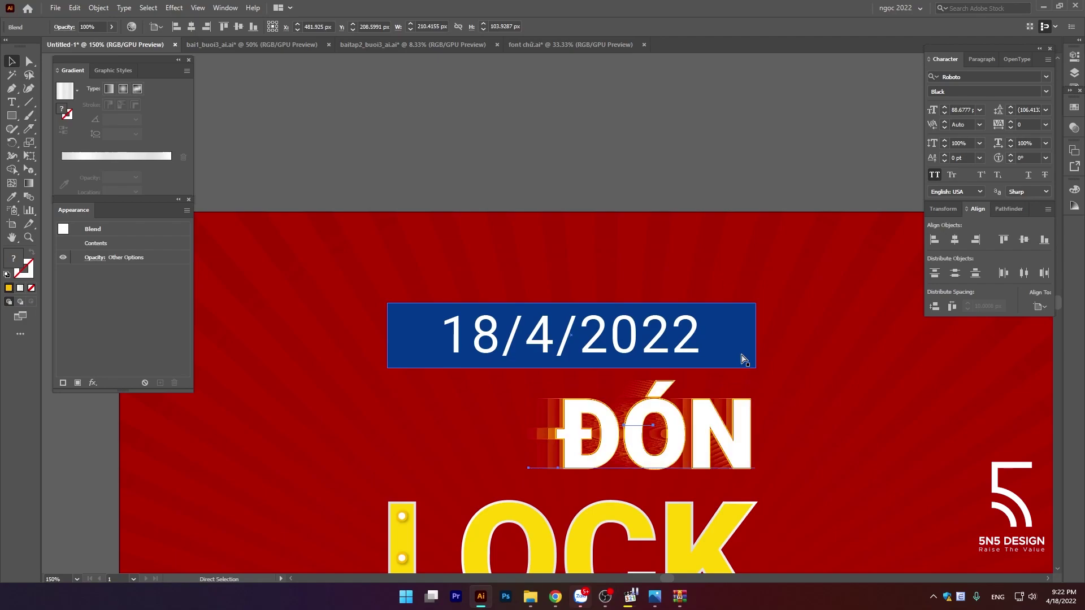
key("v")
left_click(716, 233)
Step: Pan and zoom in to bring the LocknLock reference poster into view
scroll(691, 429, "up", 5)
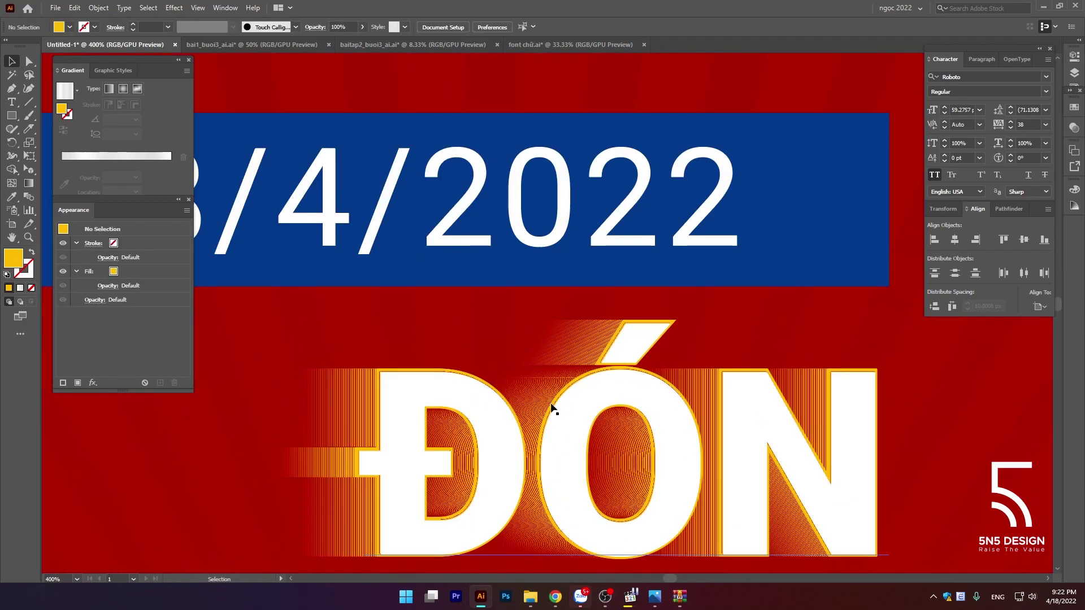
scroll(603, 368, "down", 5)
left_click(691, 397)
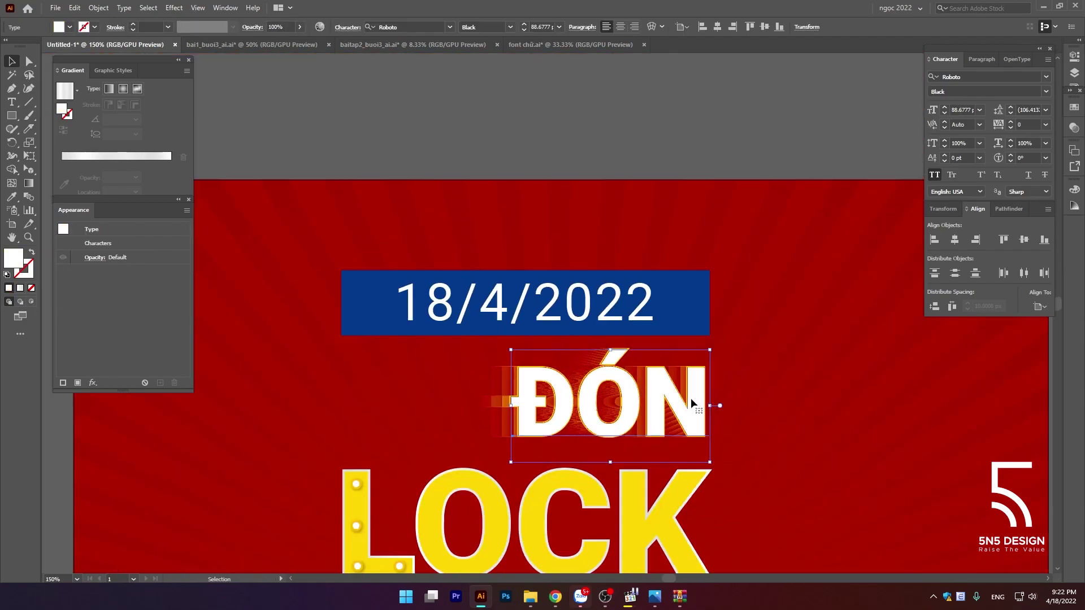
left_click(441, 378)
scroll(441, 378, "down", 2)
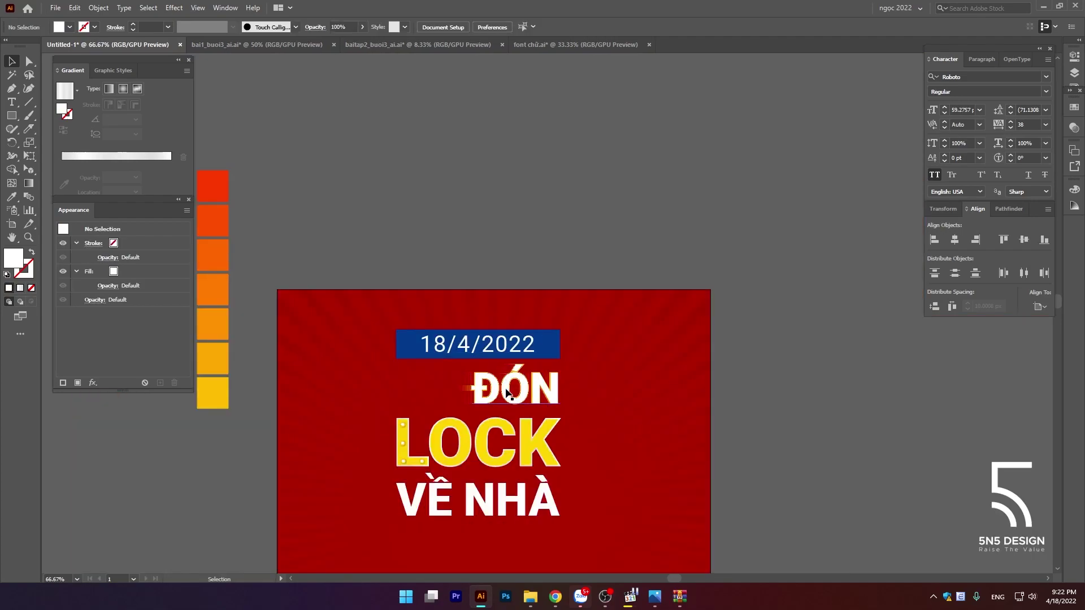
left_click_drag(656, 387, 341, 318)
scroll(856, 224, "up", 2)
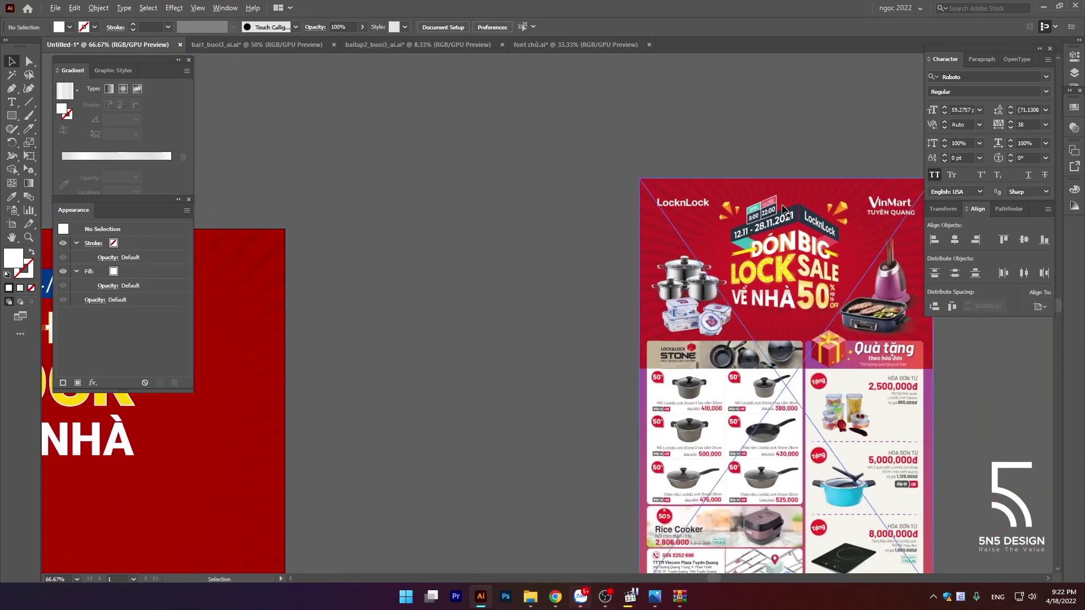
scroll(710, 225, "up", 2)
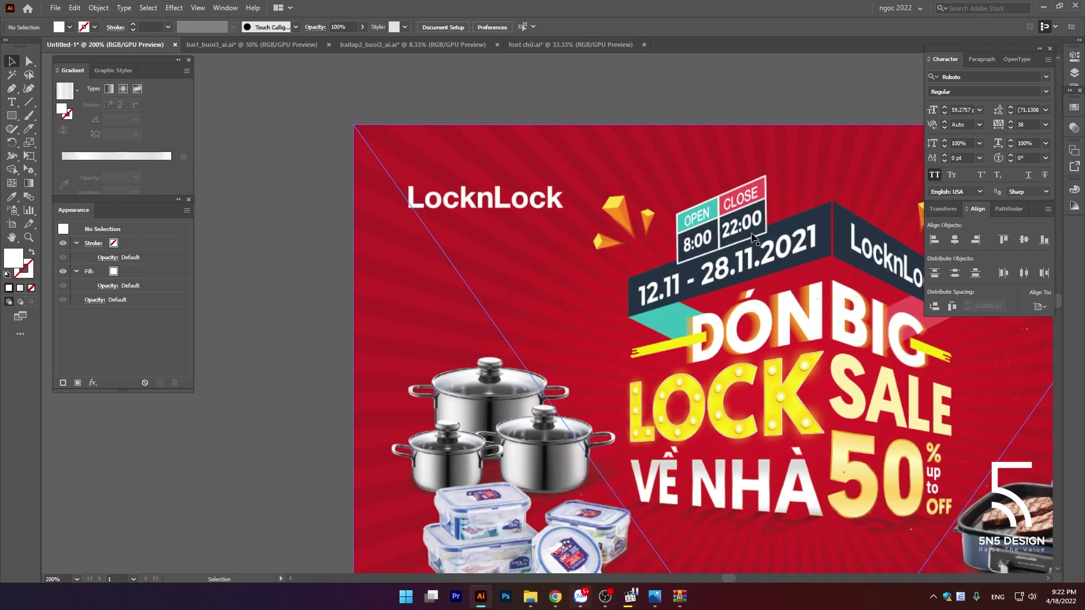
Step: Place a copy of the ĐÓN LOCK VỀ NHÀ text group to the right
scroll(752, 236, "down", 2)
scroll(752, 236, "down", 2)
mouse_move(649, 307)
left_mouse_down()
mouse_move(736, 299)
mouse_move(529, 297)
left_mouse_up()
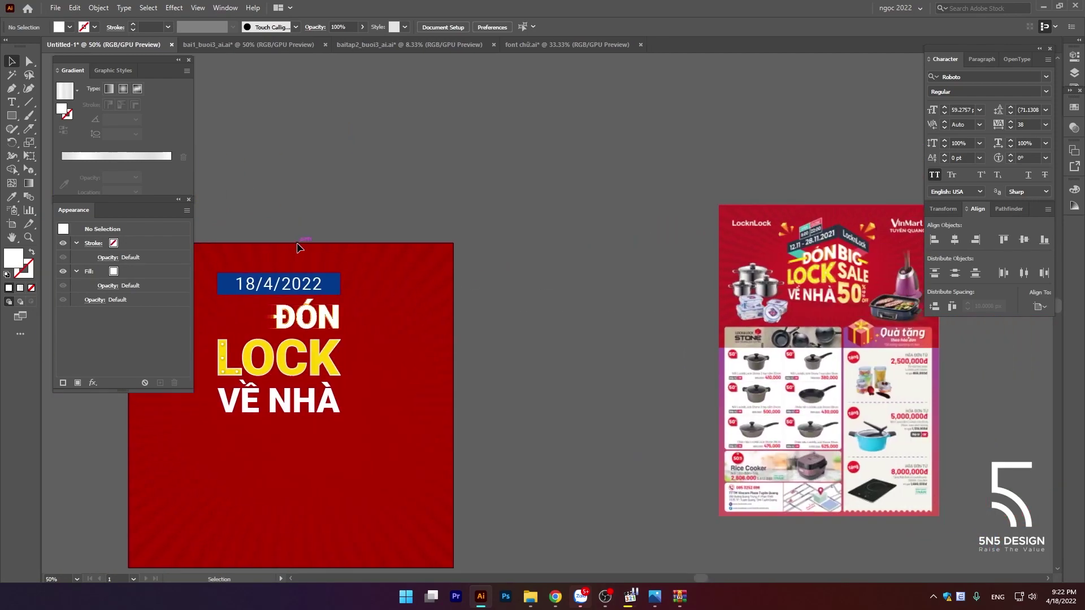
left_click_drag(299, 247, 384, 239)
left_click(400, 420)
left_click(916, 291, "shift")
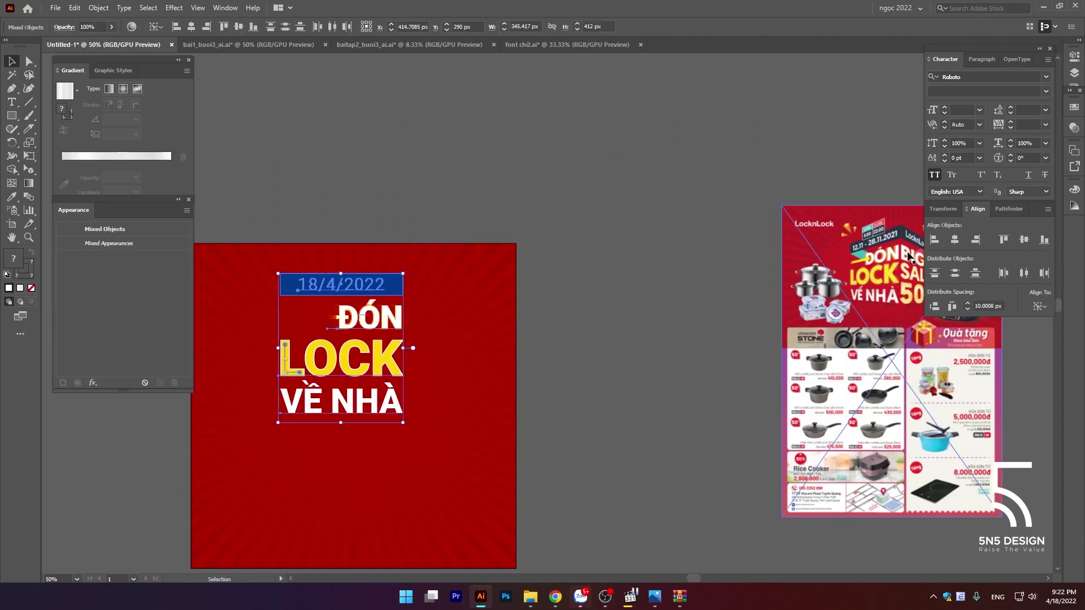
left_click(910, 257, "shift")
left_click_drag(378, 292, 610, 292)
left_click(633, 229)
Step: Move both text groups together up above the red sunburst artboard
scroll(497, 234, "down", 2)
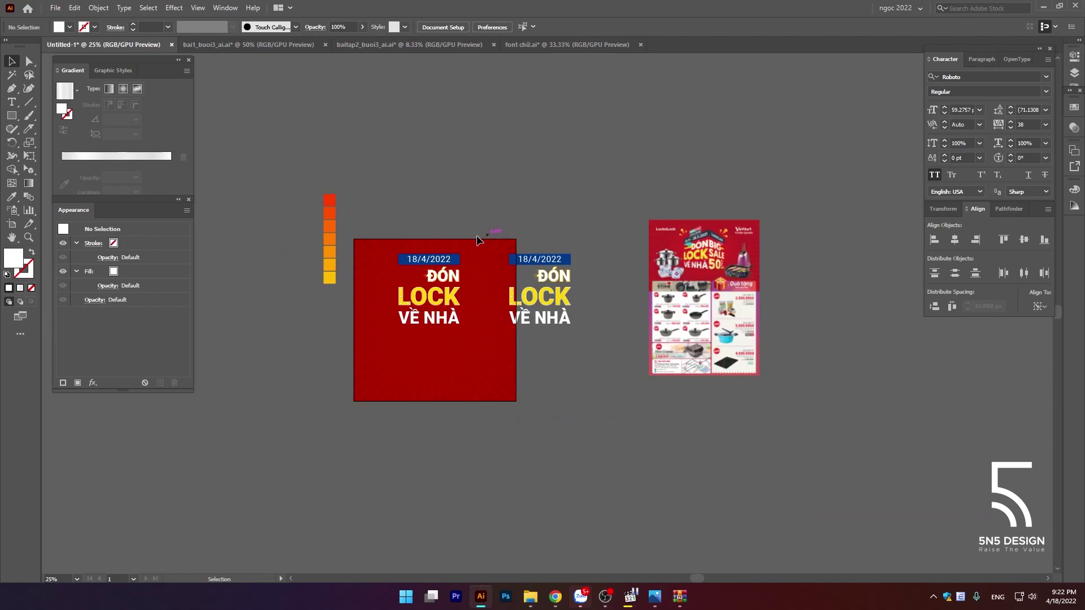
left_click(619, 353)
left_click(593, 343)
left_click_drag(356, 231, 503, 346)
left_click(537, 303, "shift")
left_click_drag(544, 285, 538, 182)
left_click(492, 228)
scroll(458, 235, "up", 1)
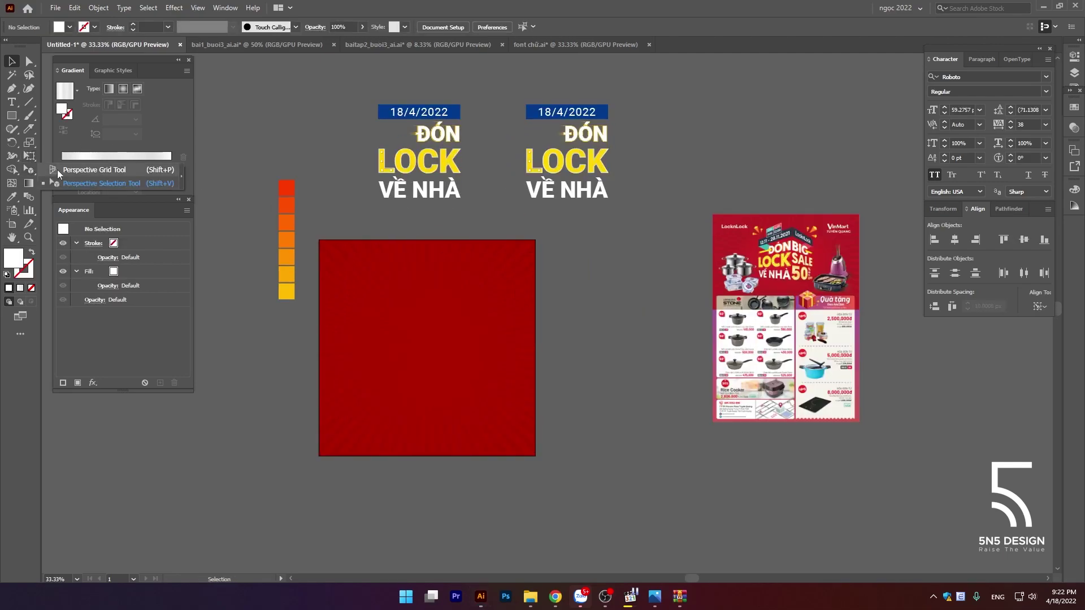
Step: Show the two-point perspective grid, raise its walls, and spread both vanishing points wider
left_click(32, 168)
scroll(420, 314, "up", 2)
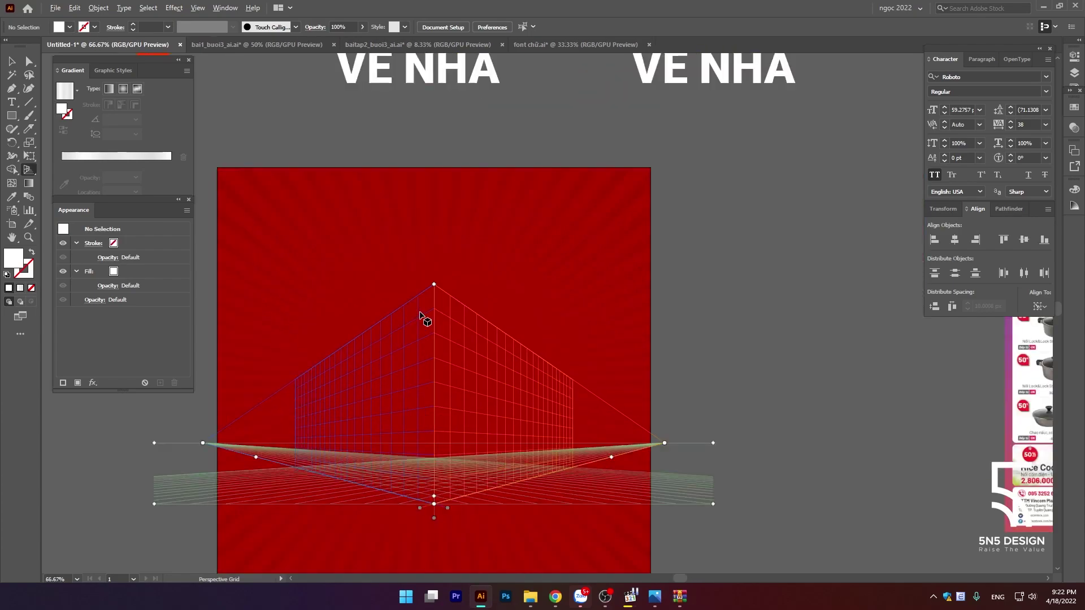
left_click_drag(433, 285, 434, 242)
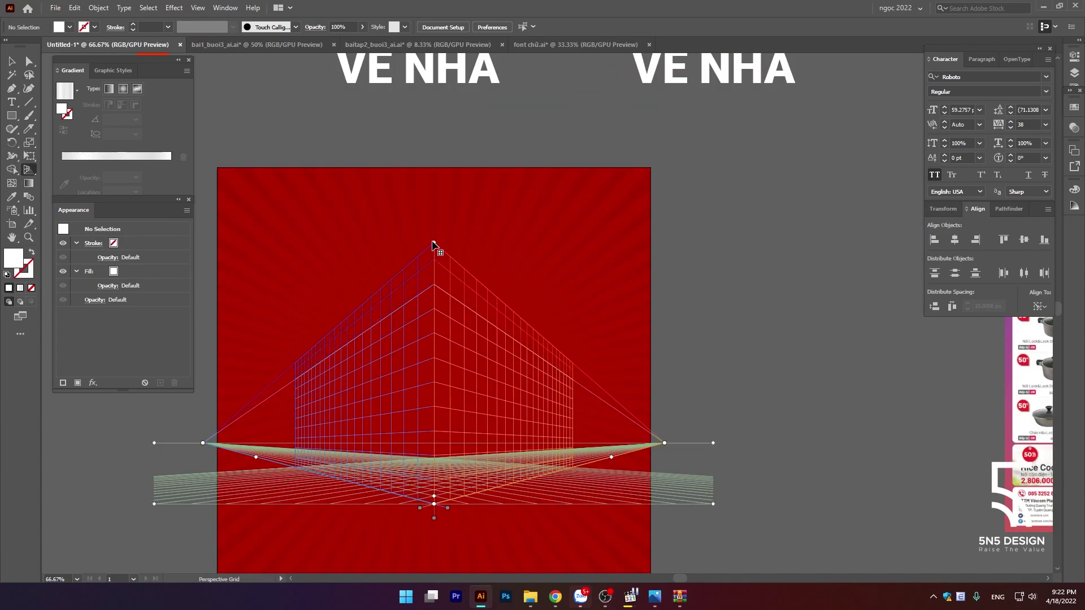
left_click_drag(203, 443, 165, 443)
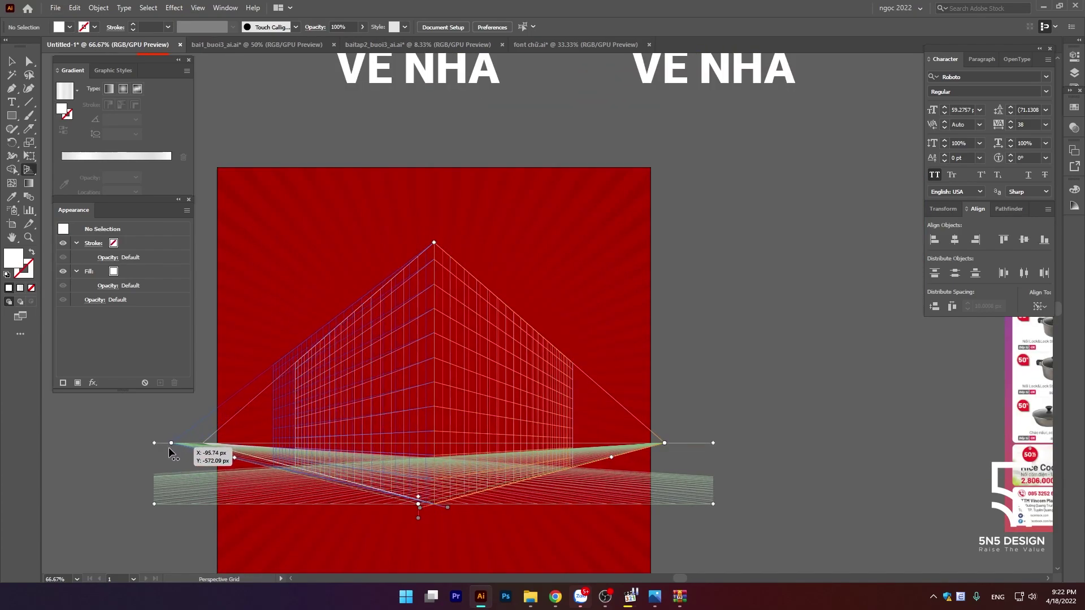
left_click_drag(665, 442, 690, 441)
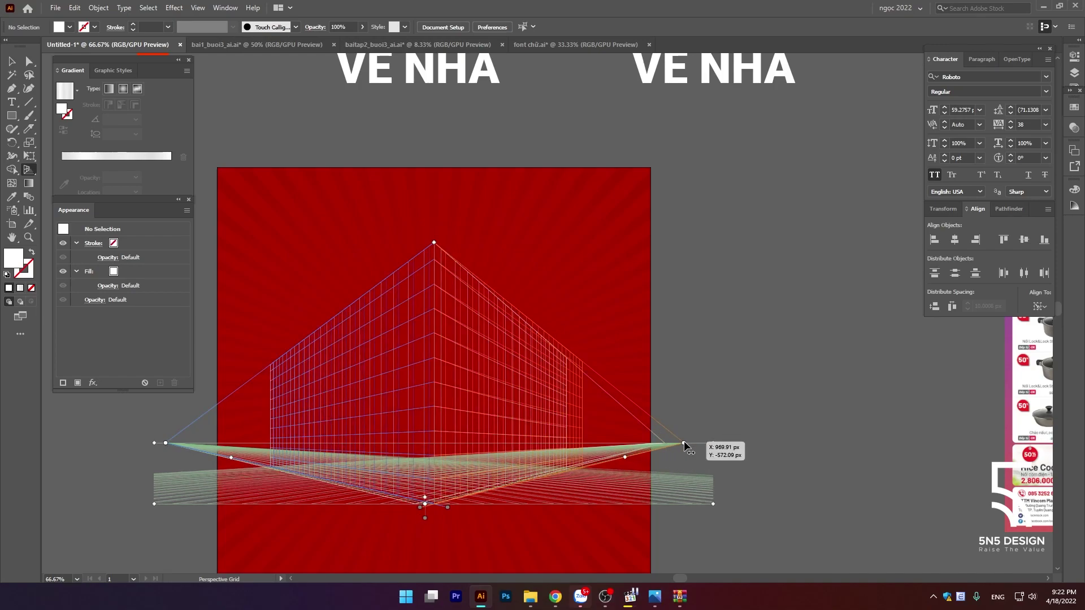
key("v")
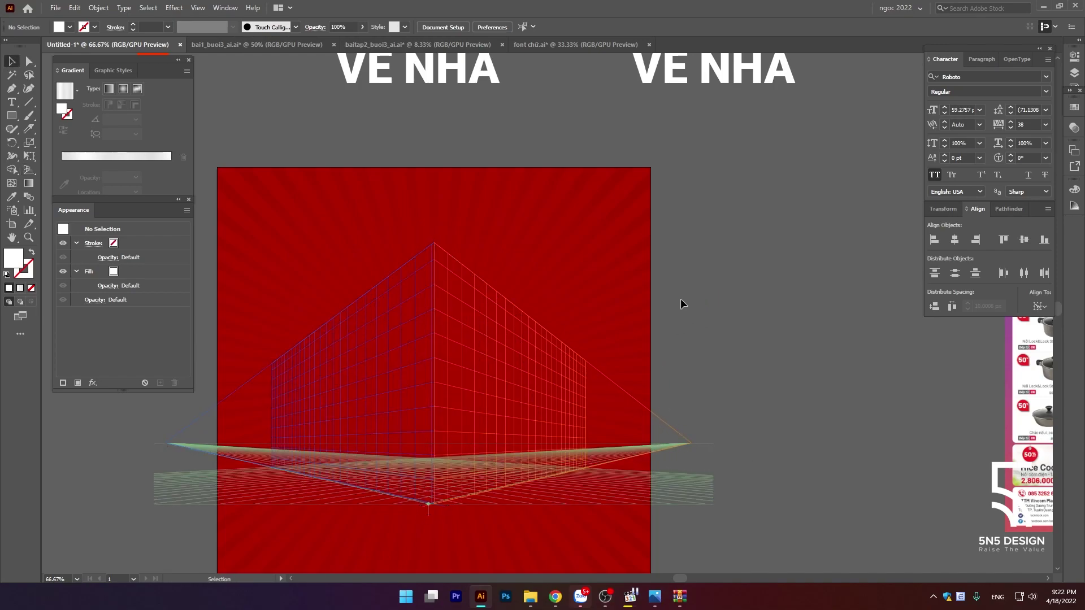
scroll(680, 298, "down", 2)
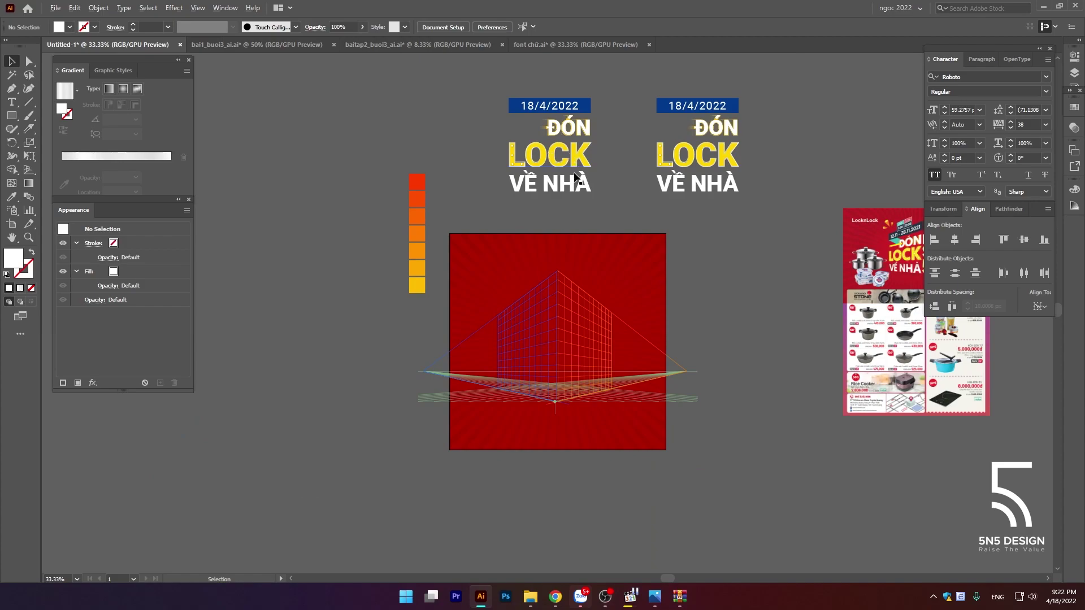
scroll(574, 174, "up", 1)
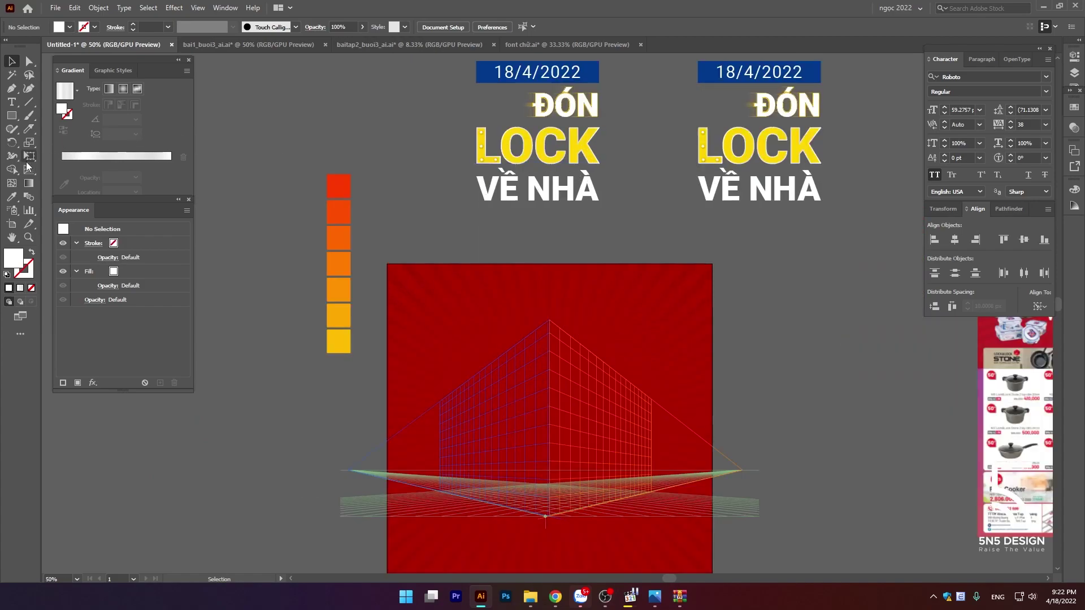
Step: Select the left text group with the Perspective Selection Tool and reposition it
left_click_drag(27, 167, 77, 181)
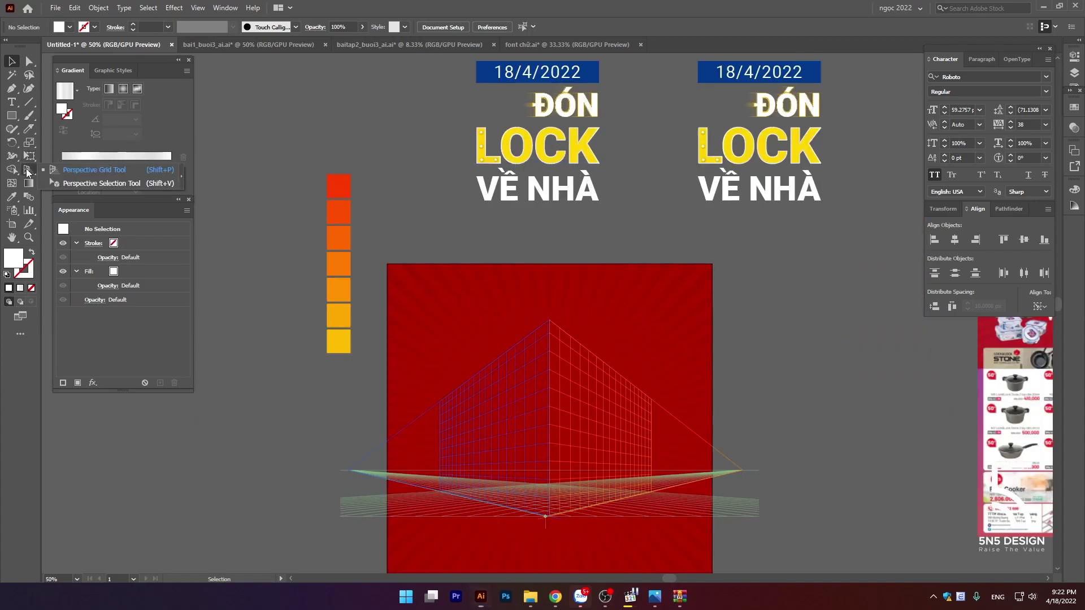
left_click(117, 183)
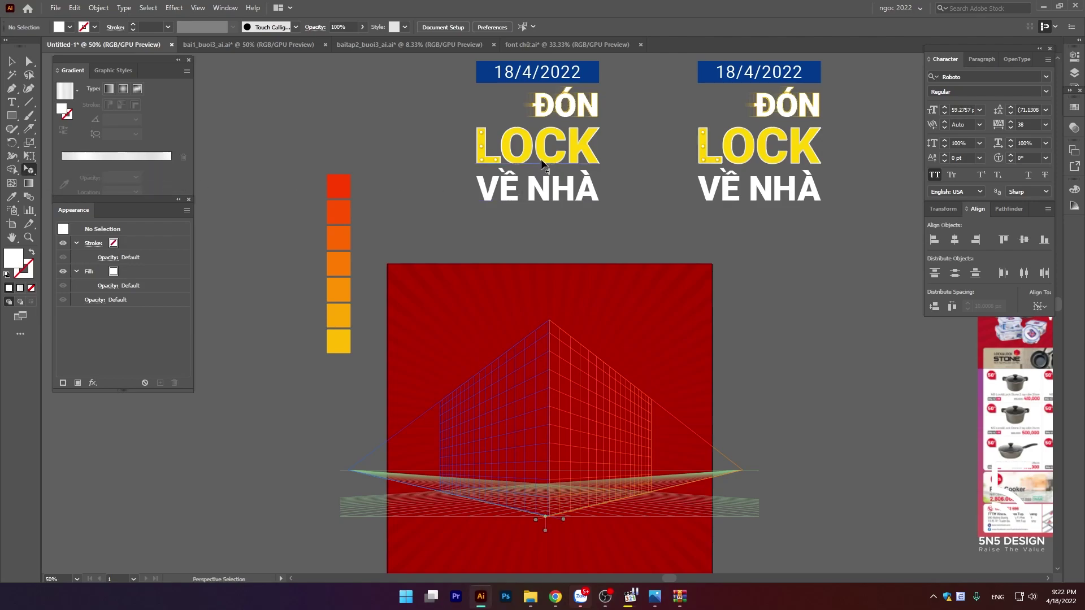
left_click(557, 154)
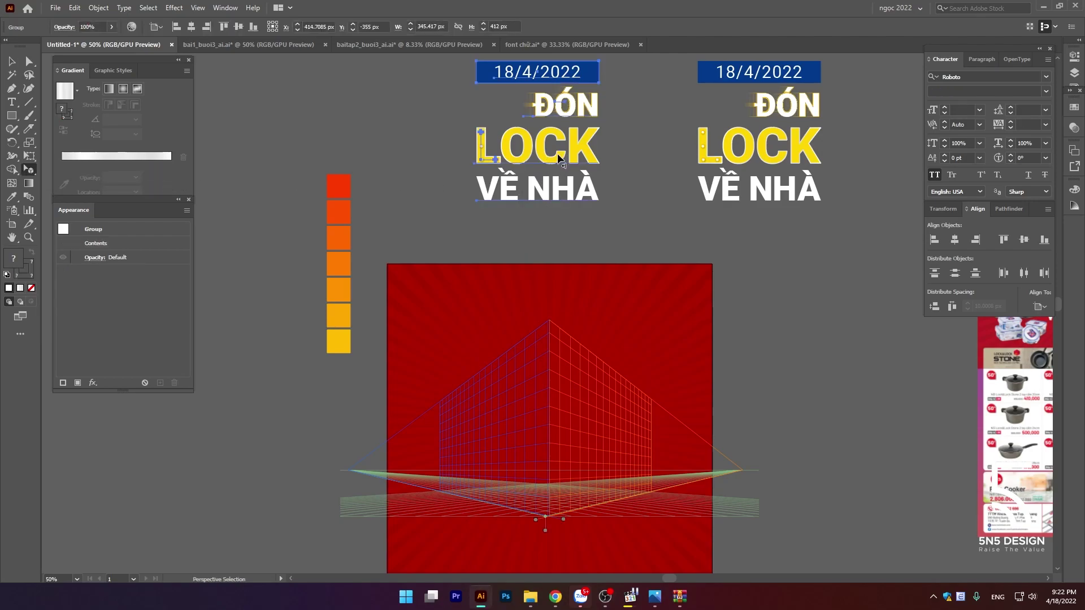
left_click(560, 157)
left_click(584, 155)
key("v")
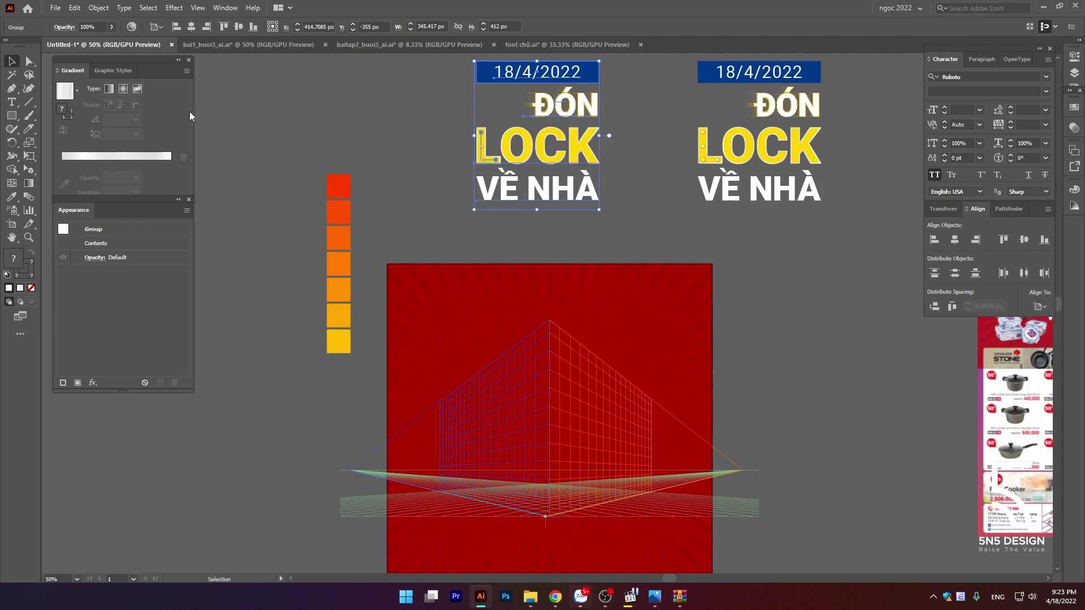
left_click(470, 130)
scroll(470, 130, "down", 1)
scroll(470, 129, "down", 1)
left_click_drag(561, 111, 524, 153)
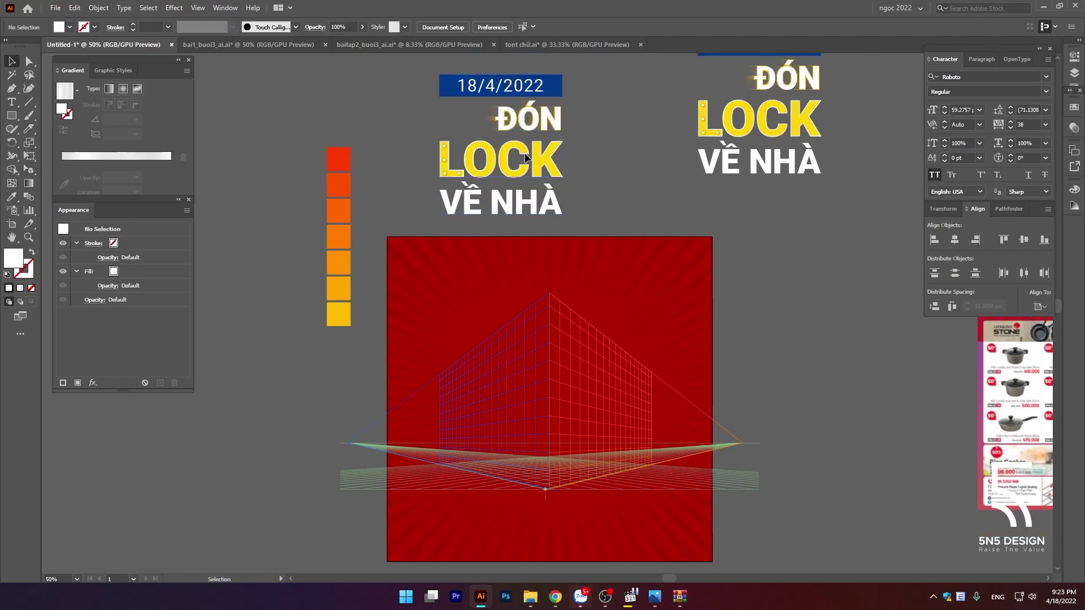
left_click(362, 146)
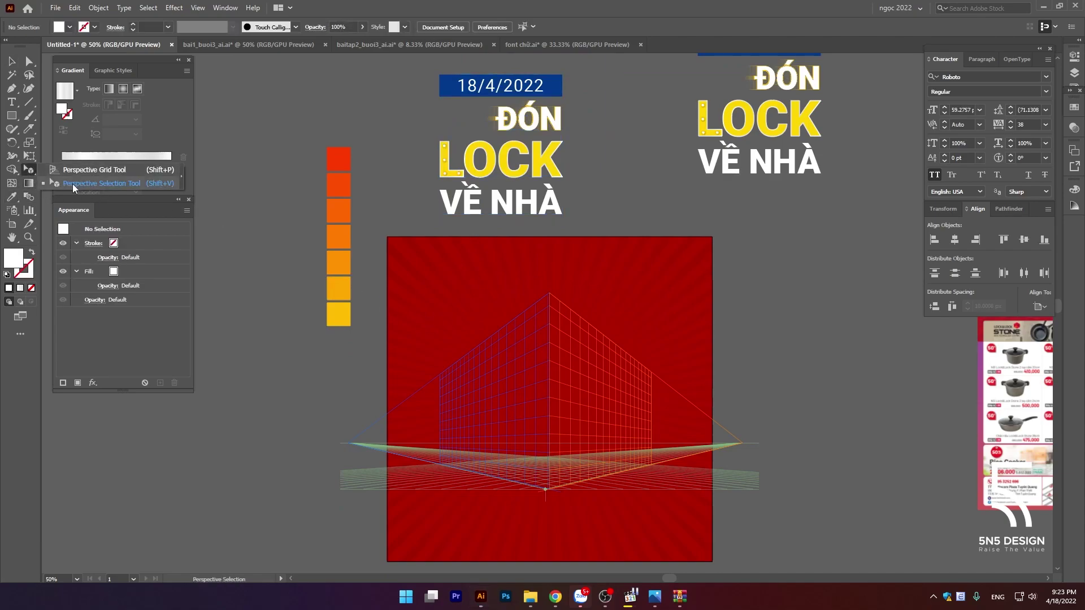
Step: Ungroup the left text block into separate lines and show the perspective grid again
left_click_drag(31, 171, 72, 184)
left_click(445, 176)
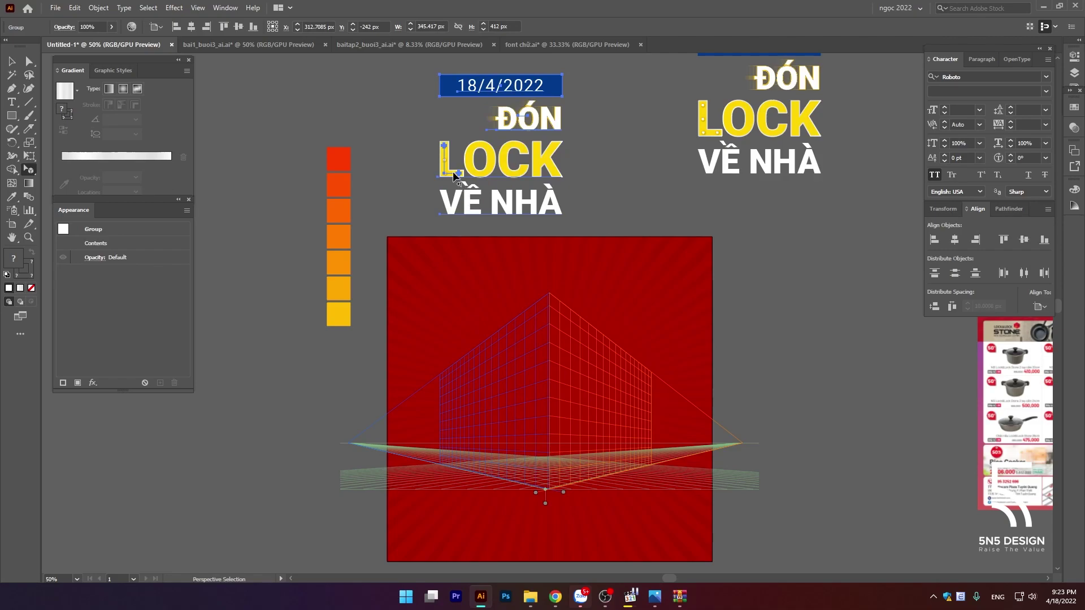
key("v")
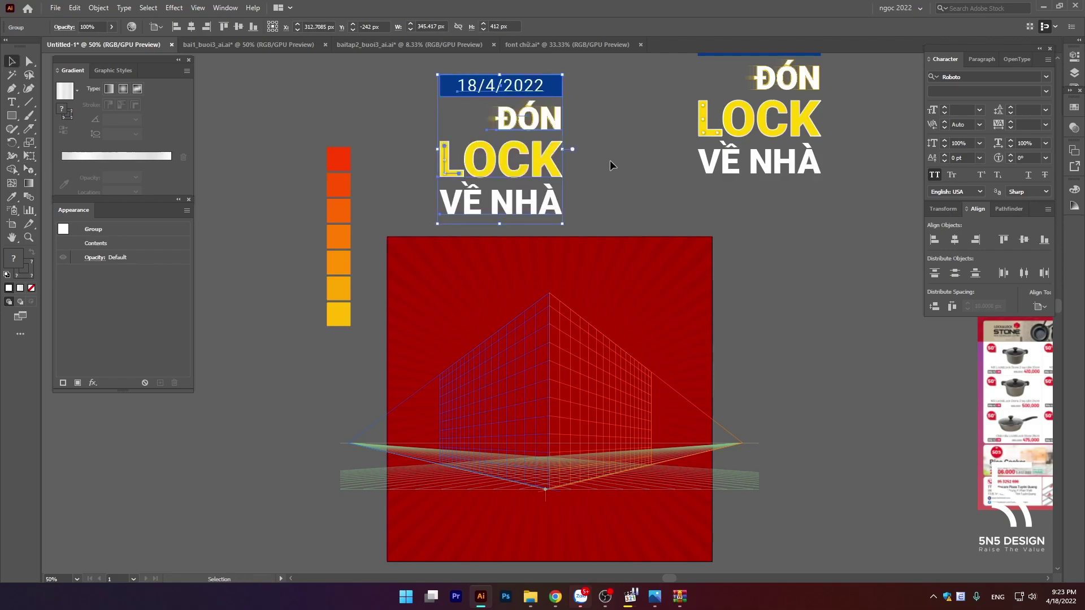
key("ctrl+shift+i")
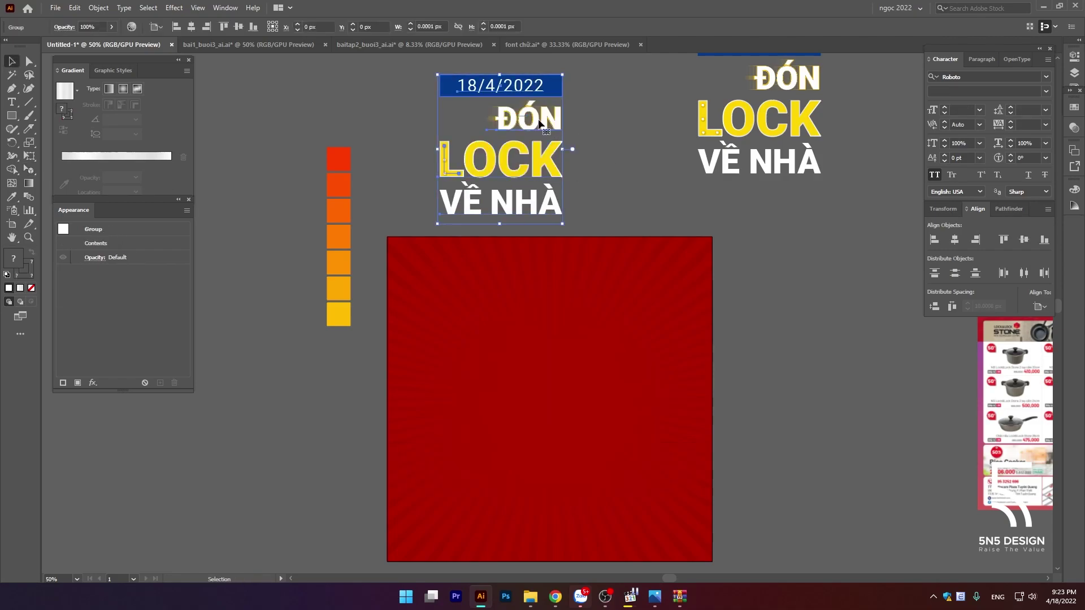
right_click(539, 120)
left_click(573, 217)
left_click(271, 194)
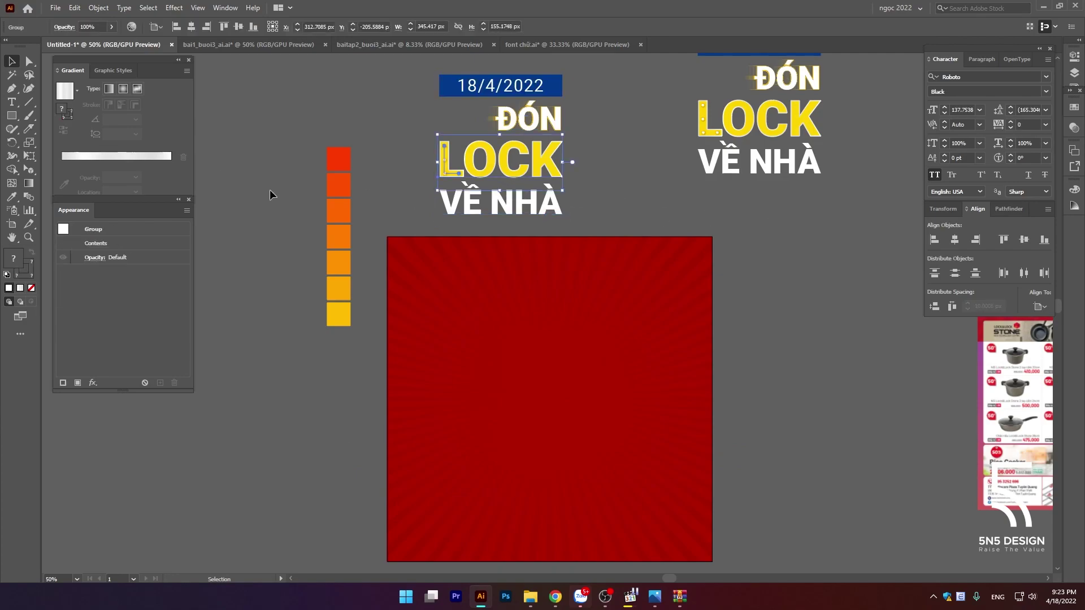
left_click(28, 169)
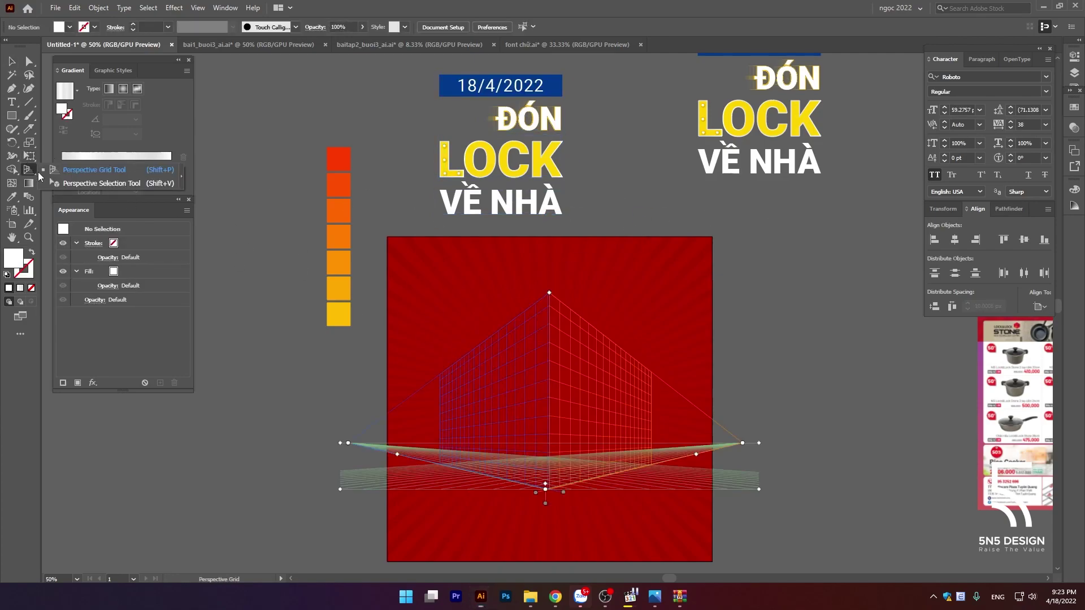
Step: Place VỀ NHÀ and LOCK onto the left wall of the perspective grid
left_click_drag(28, 166, 80, 190)
left_click_drag(478, 204, 490, 450)
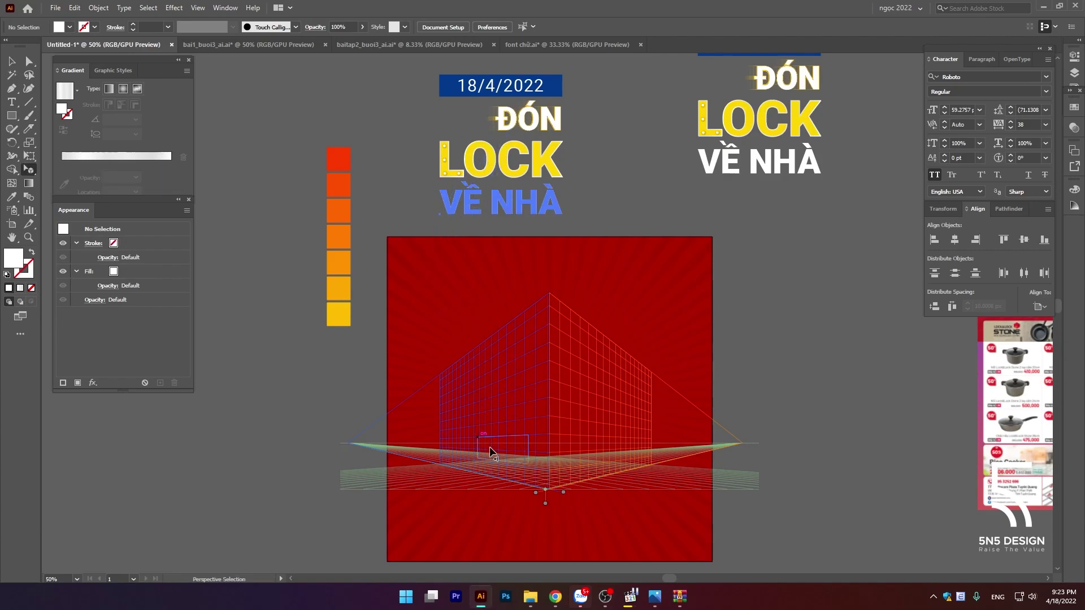
left_click_drag(489, 447, 490, 446)
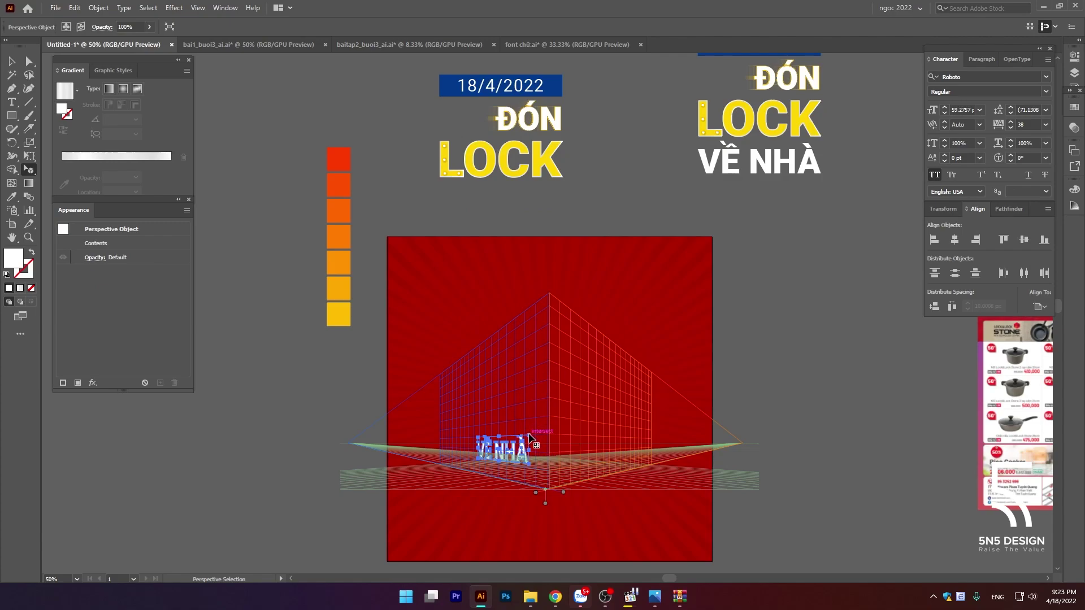
left_click_drag(509, 165, 500, 421)
scroll(515, 370, "up", 2)
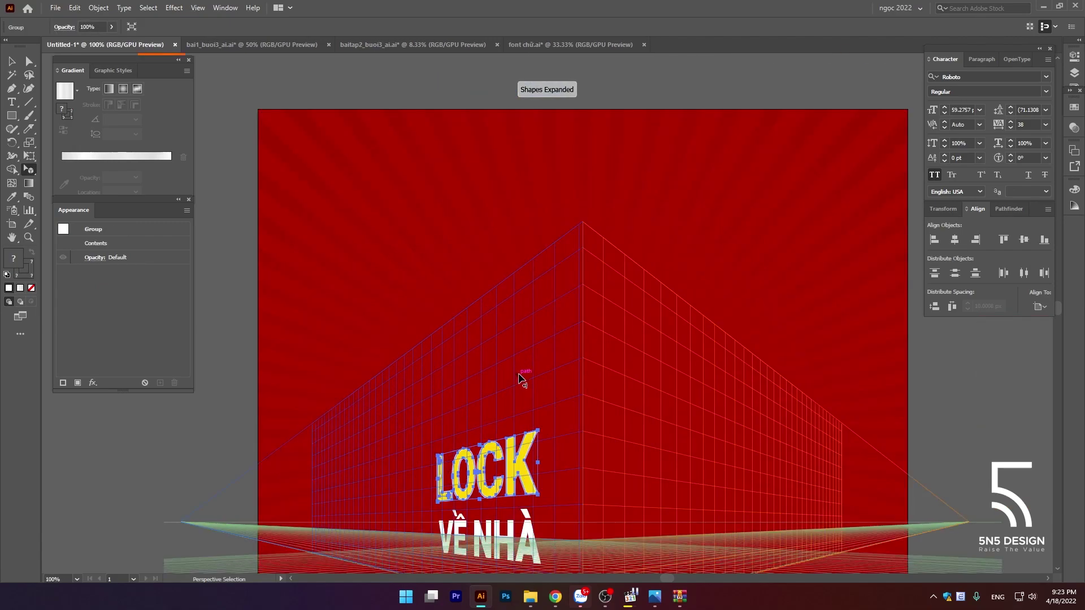
scroll(520, 378, "down", 2)
scroll(531, 431, "up", 1)
scroll(531, 432, "up", 3)
Step: Nudge LOCK up-left, tuck VỀ NHÀ under it, and try ĐÓN above LOCK
left_click_drag(526, 451, 517, 436)
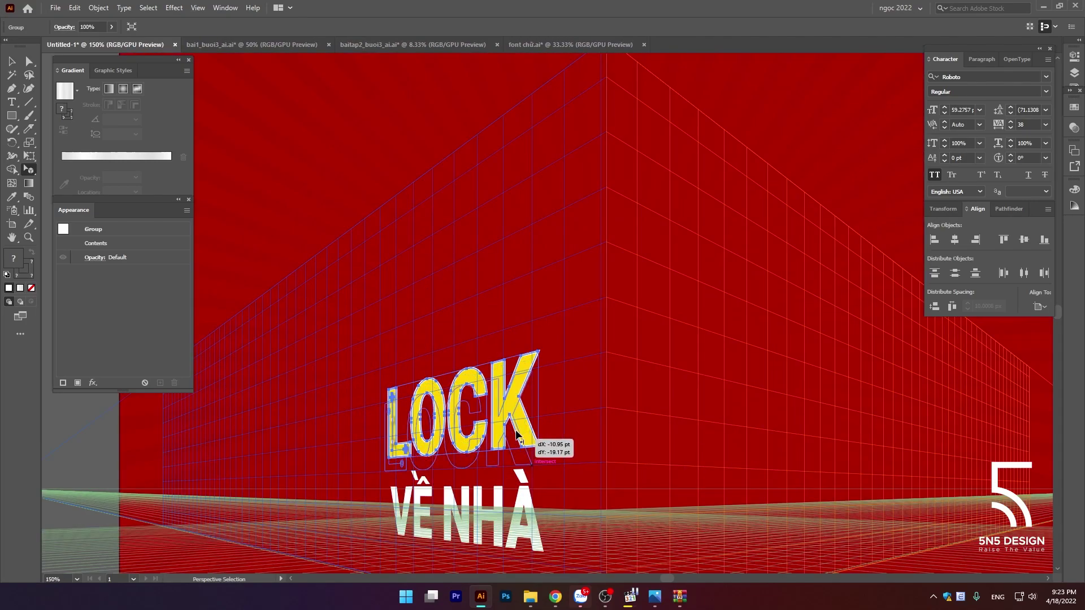
scroll(552, 416, "up", 3)
left_click_drag(484, 364, 577, 194)
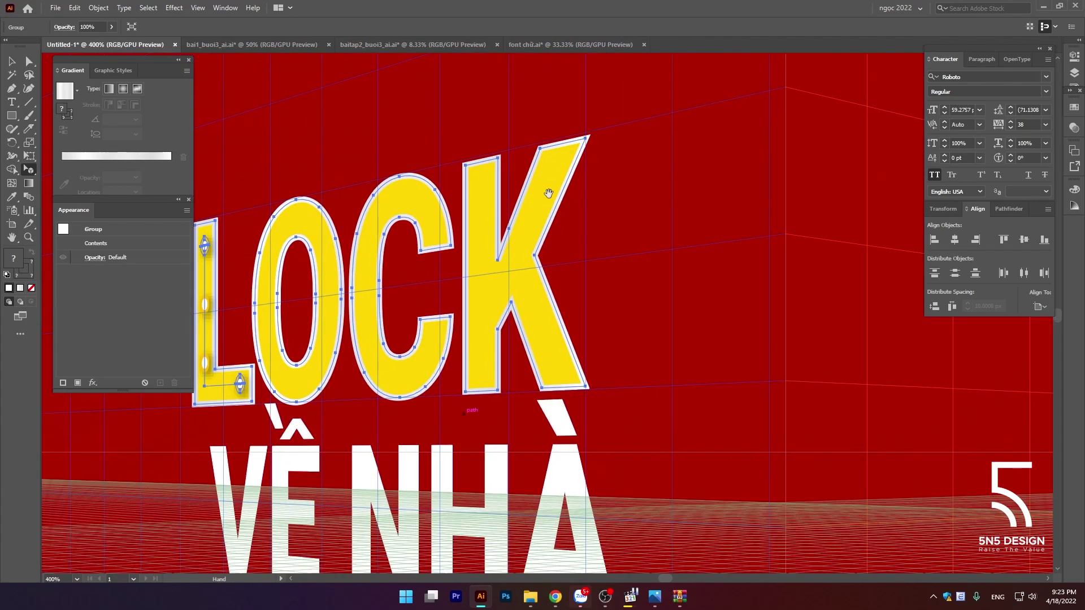
scroll(585, 146, "down", 1)
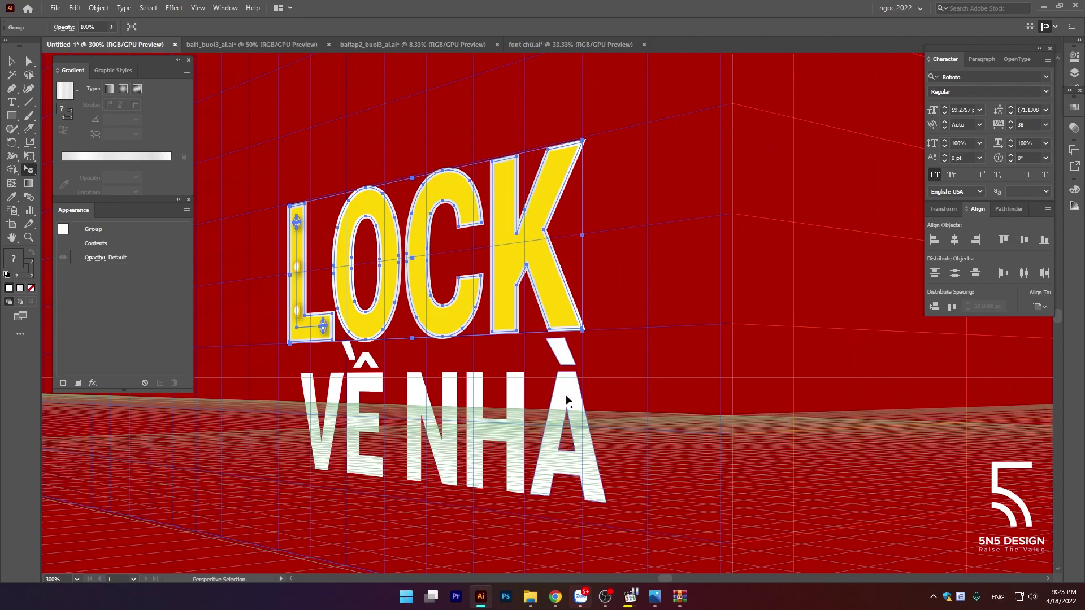
left_click_drag(565, 394, 551, 403)
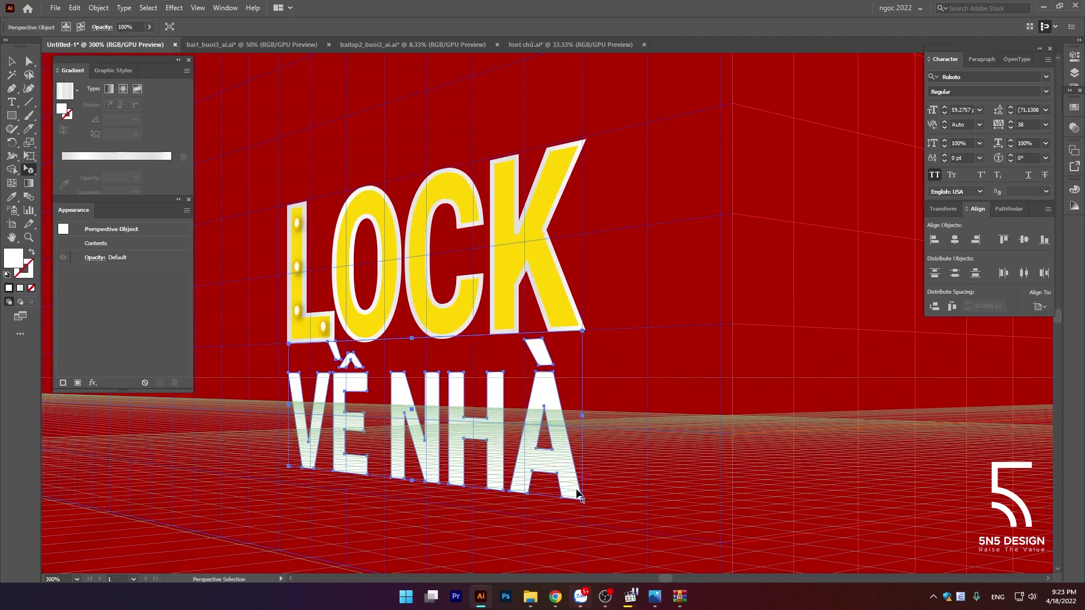
scroll(591, 290, "down", 5)
scroll(542, 226, "up", 5)
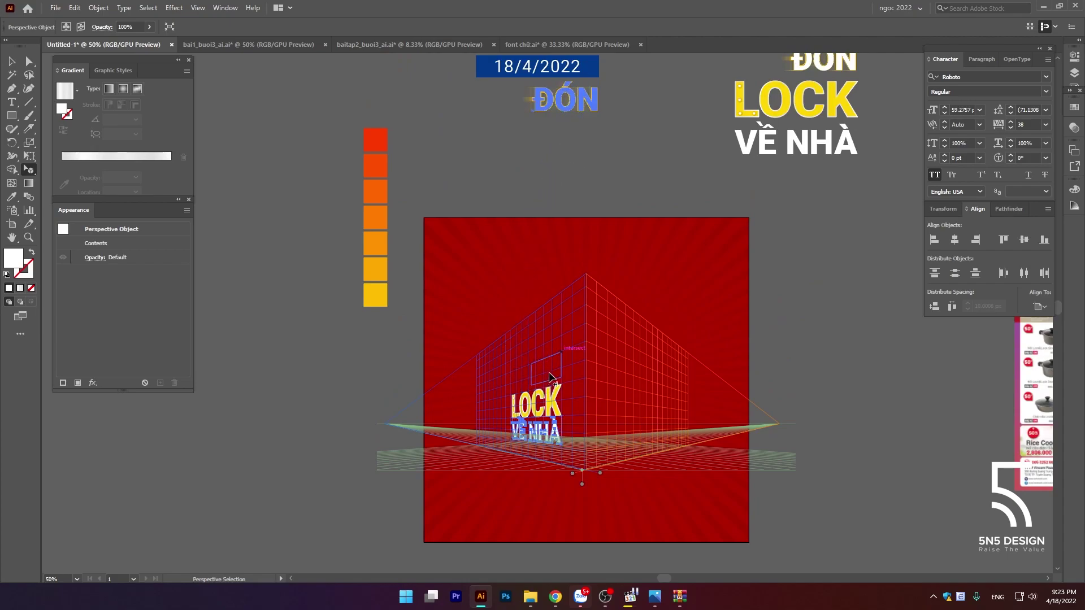
left_click_drag(531, 262, 545, 387)
Step: Undo the ĐÓN placement, ungroup ĐÓN, expand its yellow blend and realign the white text over it
key("ctrl+z")
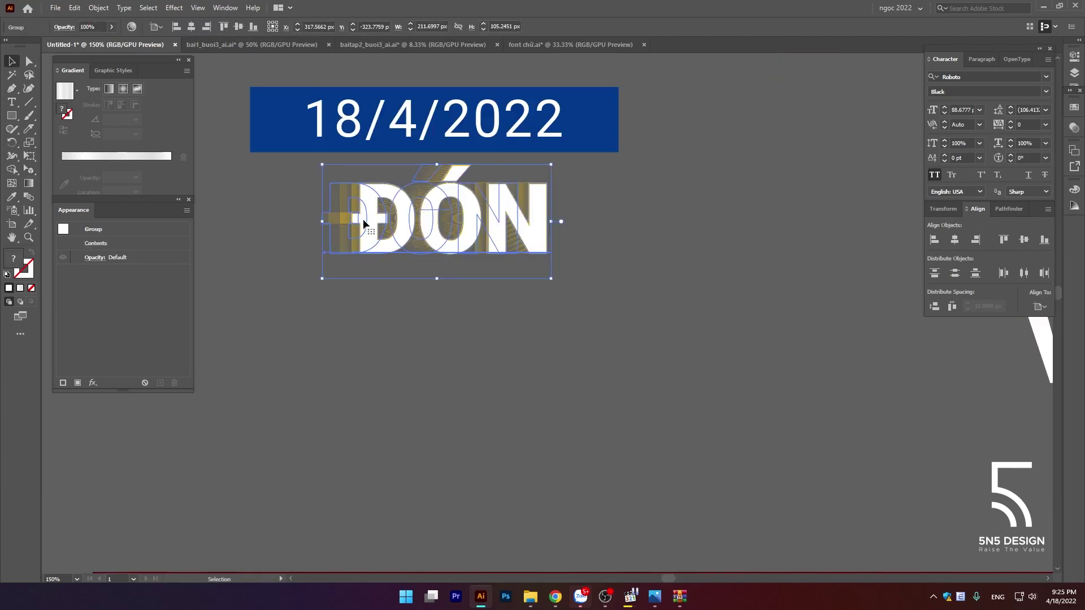
right_click(493, 211)
left_click(543, 319)
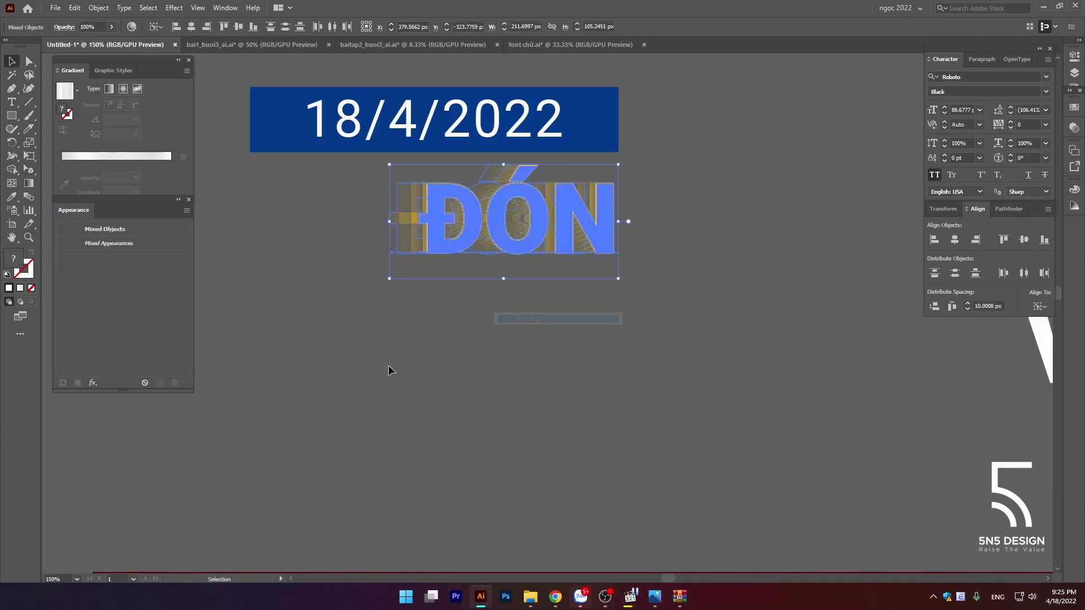
left_click(540, 240)
left_click(432, 217)
left_click(110, 9)
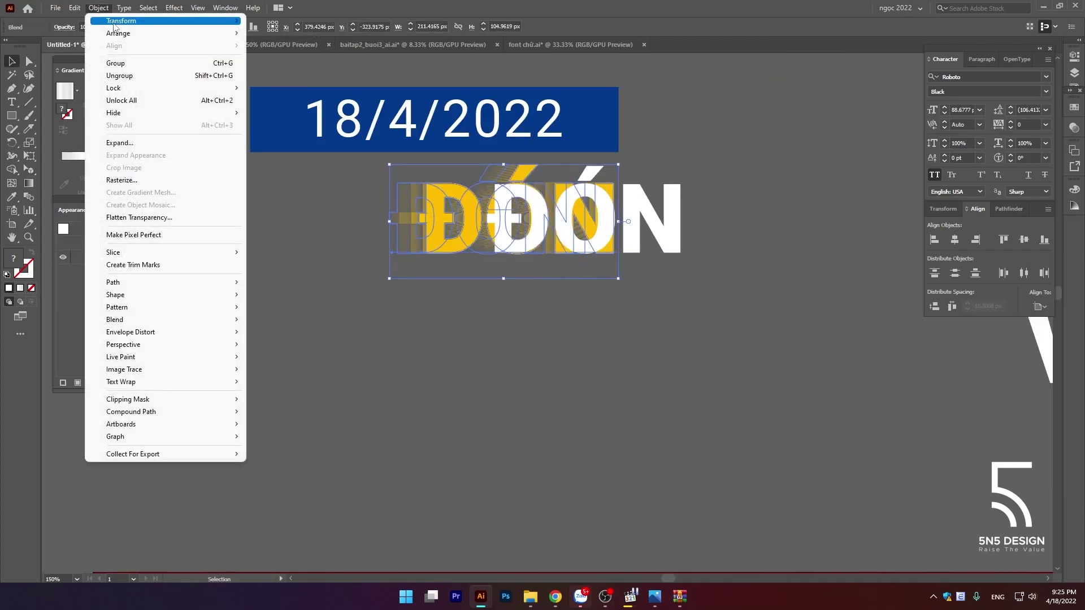
left_click(127, 145)
left_click(515, 360)
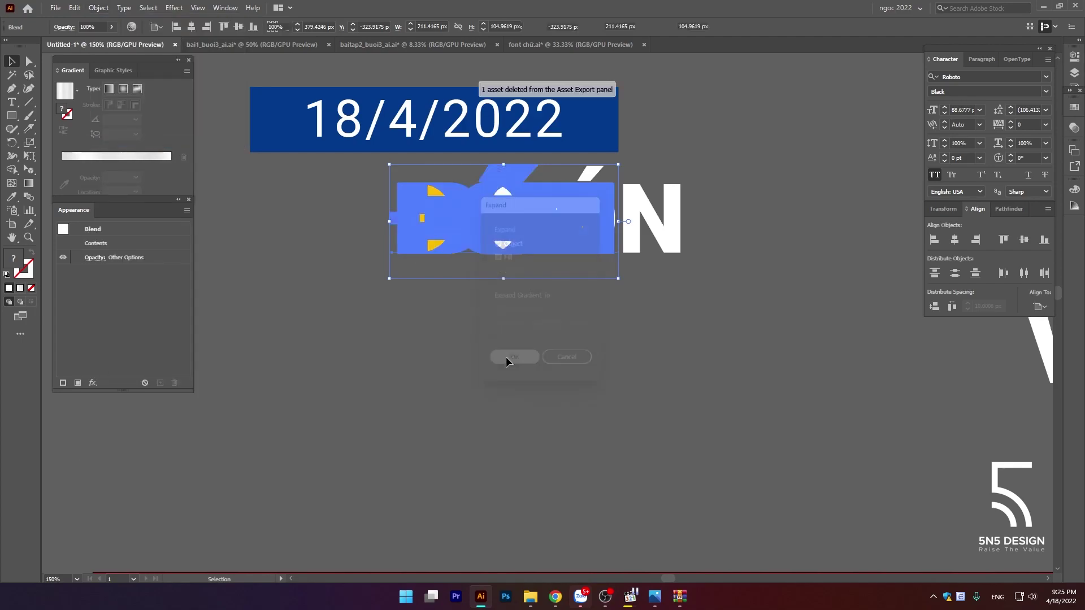
left_click(392, 327)
left_click_drag(641, 225, 599, 223)
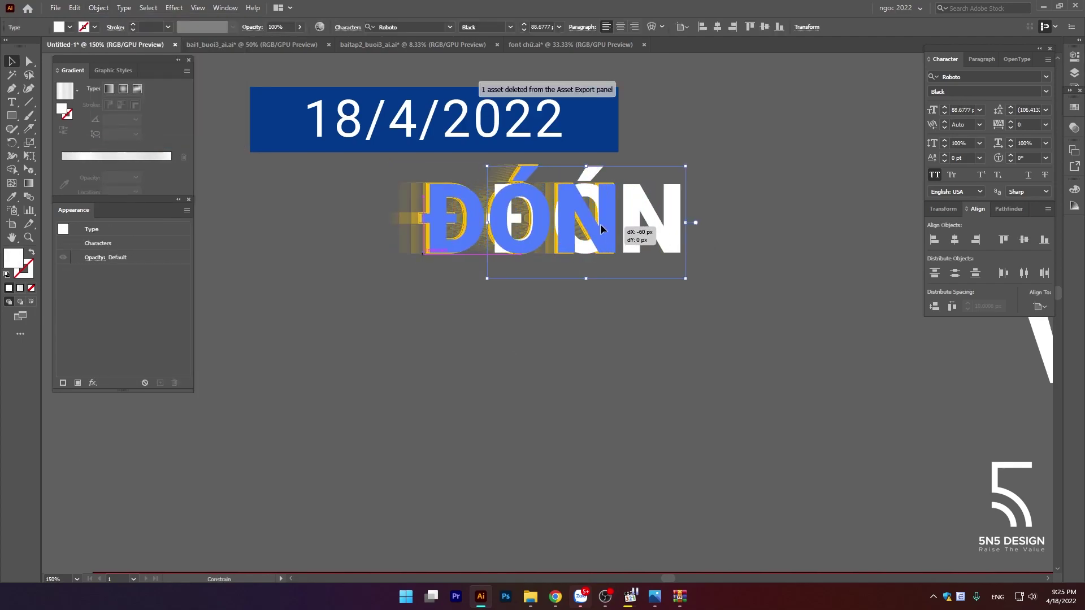
left_click(649, 238)
Step: Place ĐÓN onto the left perspective wall above LOCK using Perspective Selection
scroll(648, 237, "down", 2)
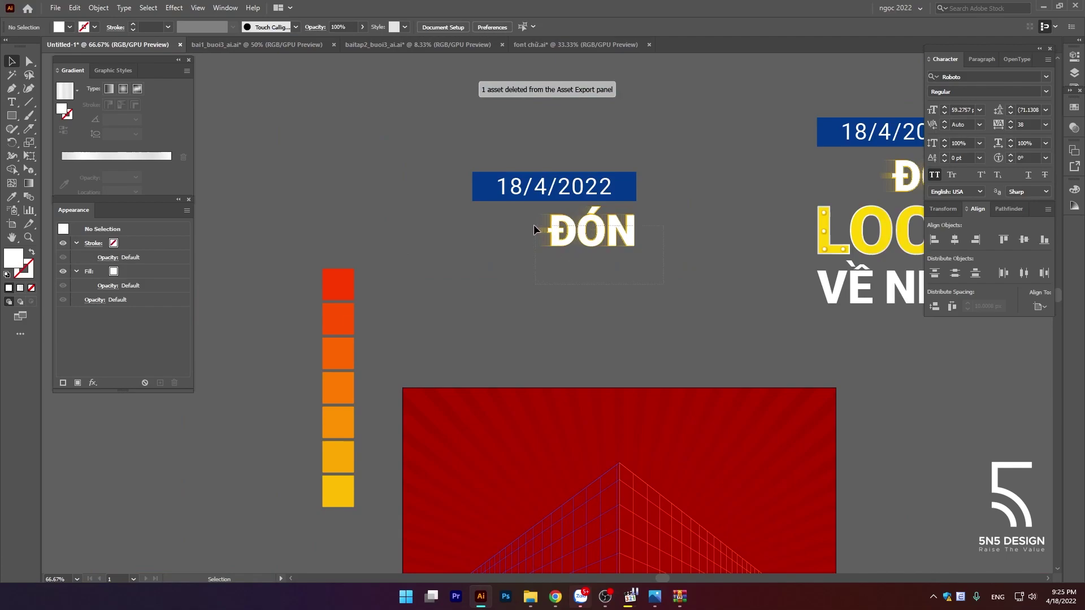
scroll(534, 225, "down", 2)
key("shift+v")
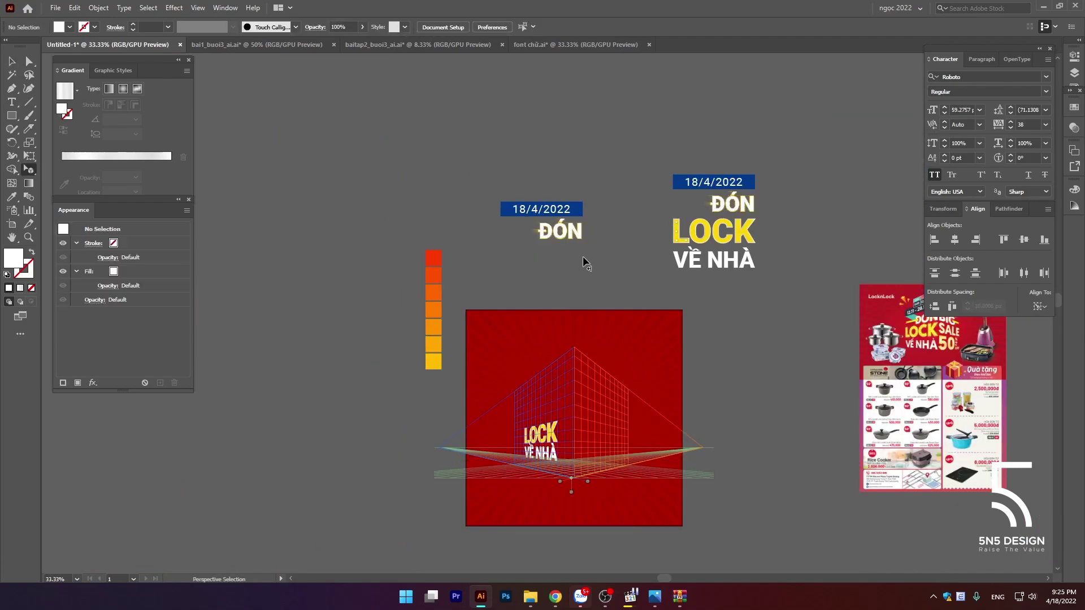
scroll(565, 253, "up", 1)
left_click_drag(561, 221, 537, 493)
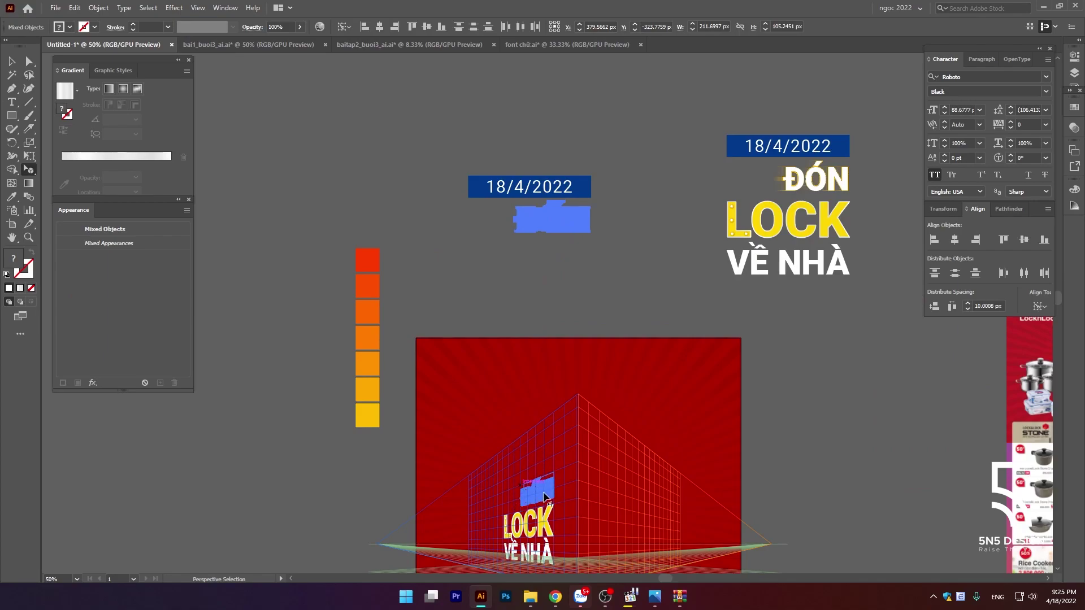
scroll(540, 489, "up", 3)
mouse_move(537, 486)
left_mouse_down()
mouse_move(544, 378)
mouse_move(573, 408)
mouse_move(563, 405)
mouse_move(595, 417)
mouse_move(582, 418)
left_mouse_up()
Step: Place the blue 18/4/2022 date box onto the left wall above ĐÓN
scroll(544, 378, "up", 3)
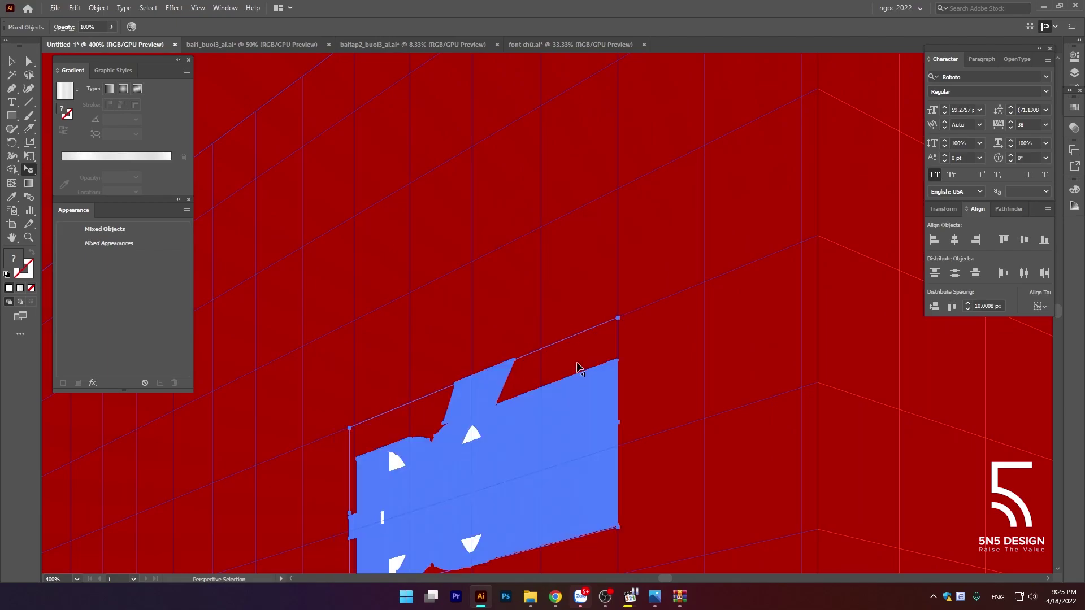
scroll(582, 418, "down", 5)
left_click_drag(588, 133, 497, 286)
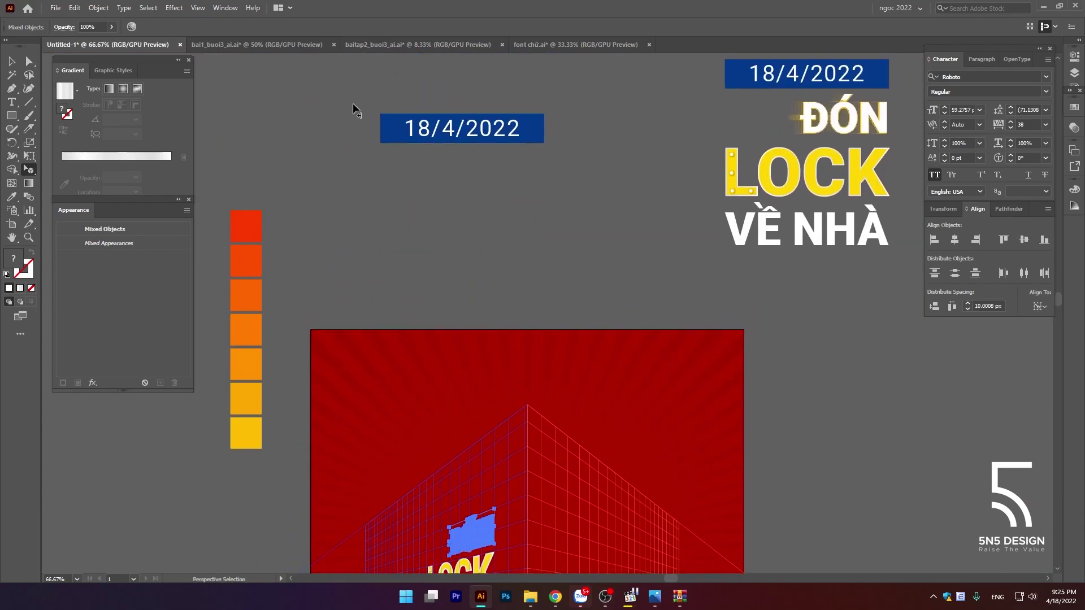
left_click_drag(353, 103, 587, 194)
mouse_move(491, 124)
left_mouse_down()
mouse_move(467, 501)
mouse_move(543, 322)
left_mouse_up()
key("v")
scroll(523, 279, "right", 3)
left_click(750, 270)
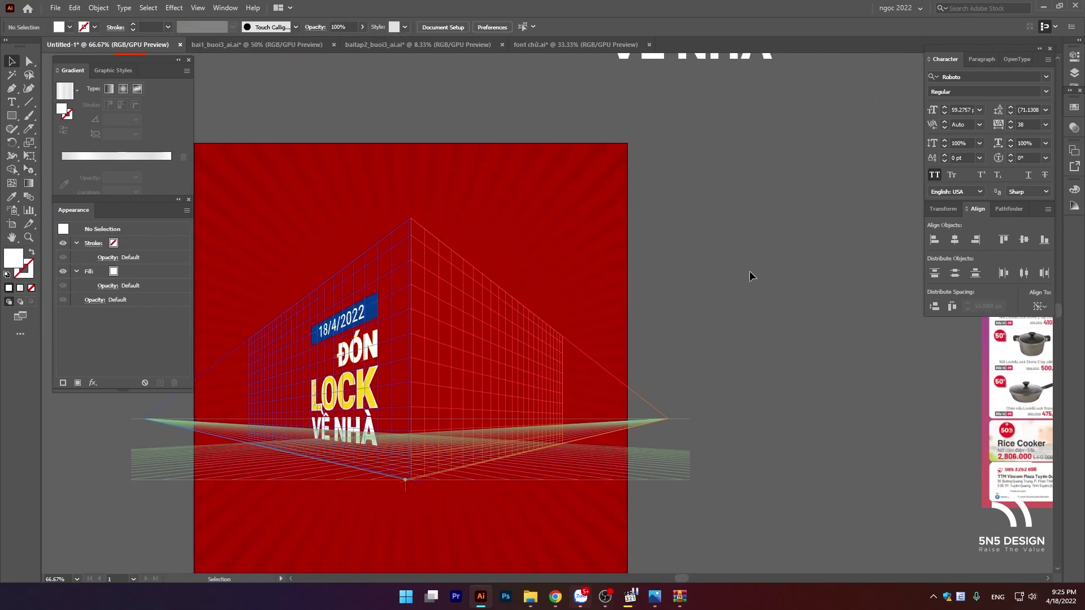
scroll(700, 252, "down", 1)
scroll(699, 252, "down", 1)
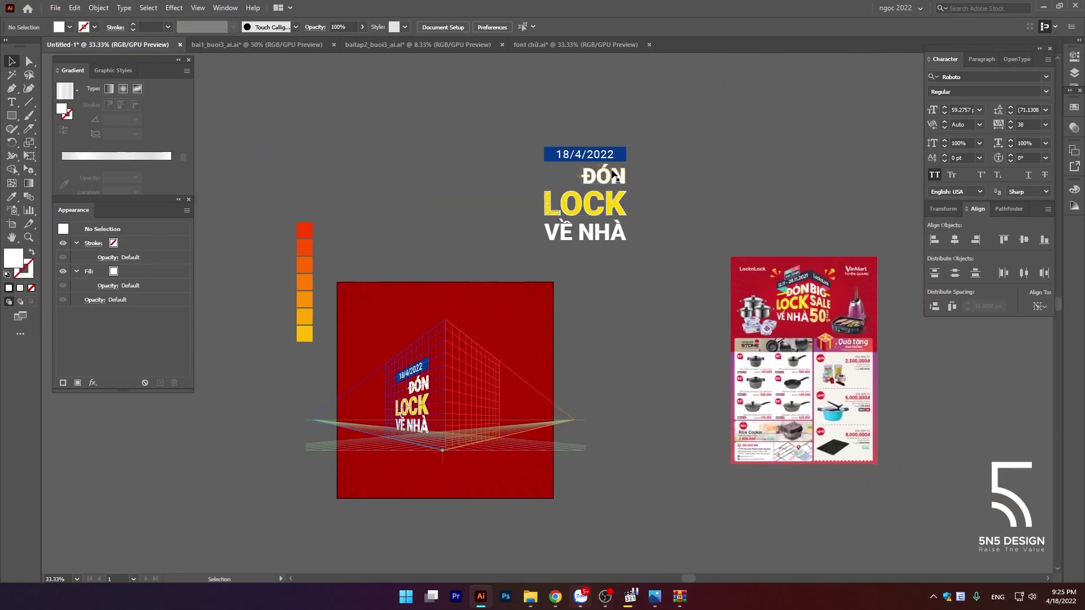
scroll(560, 195, "up", 3)
scroll(559, 195, "left", 2)
Step: Ungroup the reference headline and move the white ĐÓN aside off its yellow blend
right_click(563, 183)
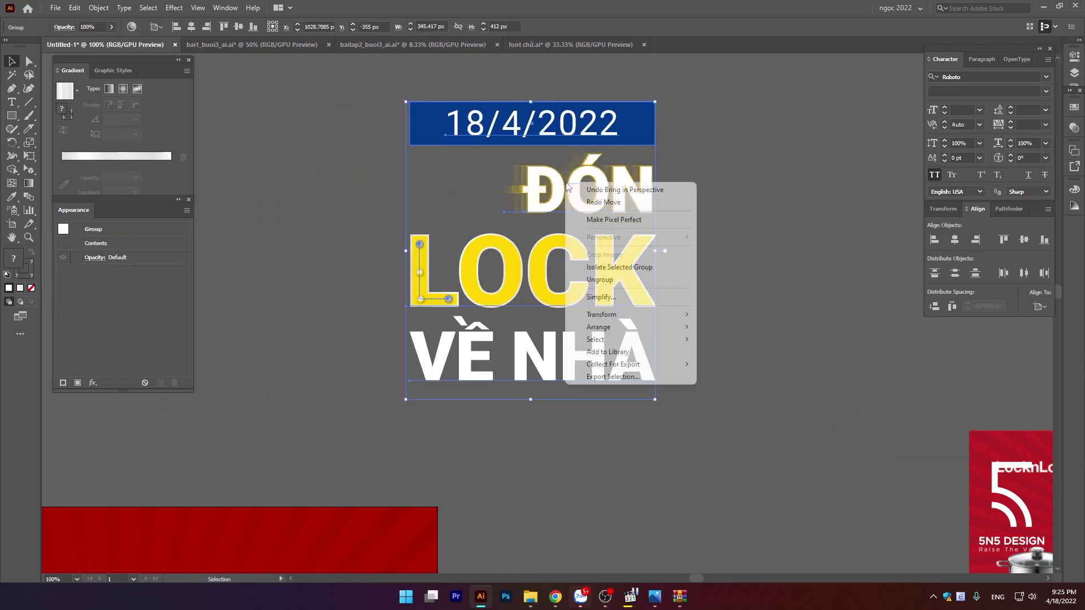
left_click(617, 281)
left_click(774, 273)
left_click(568, 188)
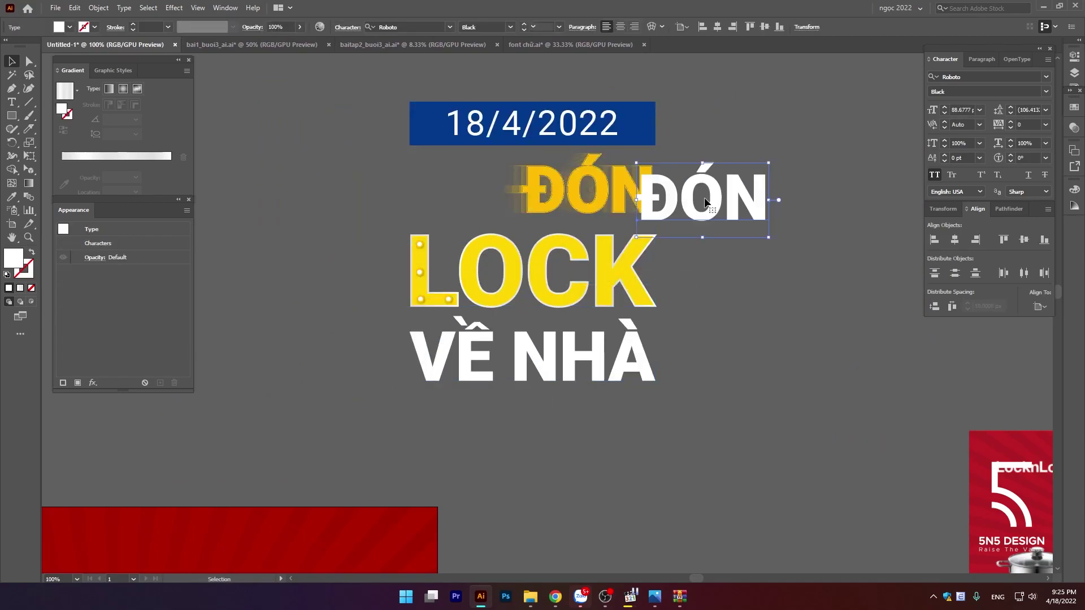
left_click_drag(568, 188, 671, 188)
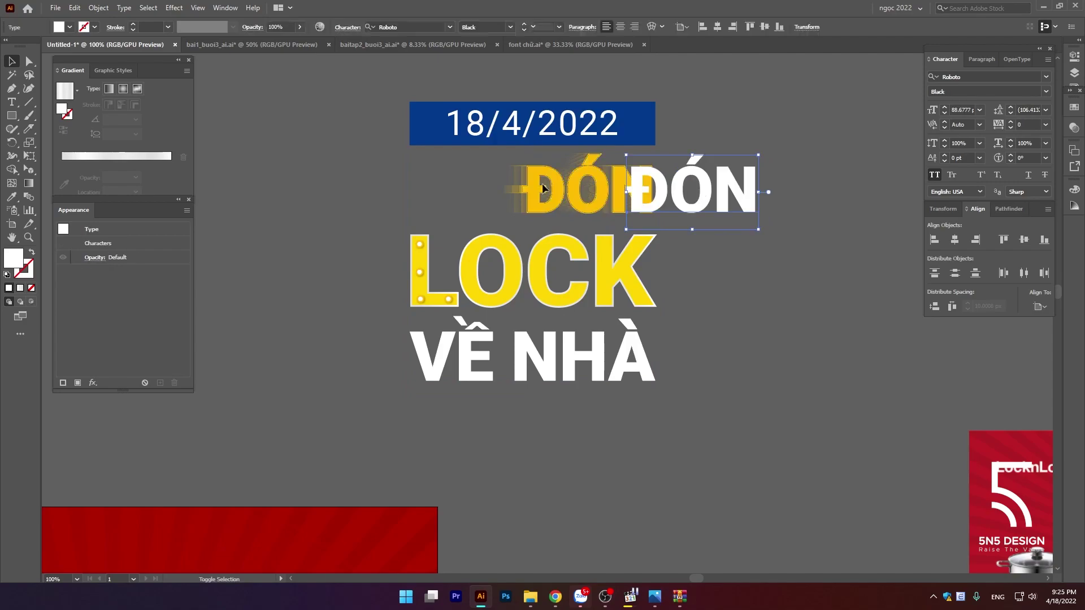
Step: Expand the yellow ĐÓN blend into filled shapes and put the white ĐÓN back on top
left_click(532, 177)
double_click(542, 179)
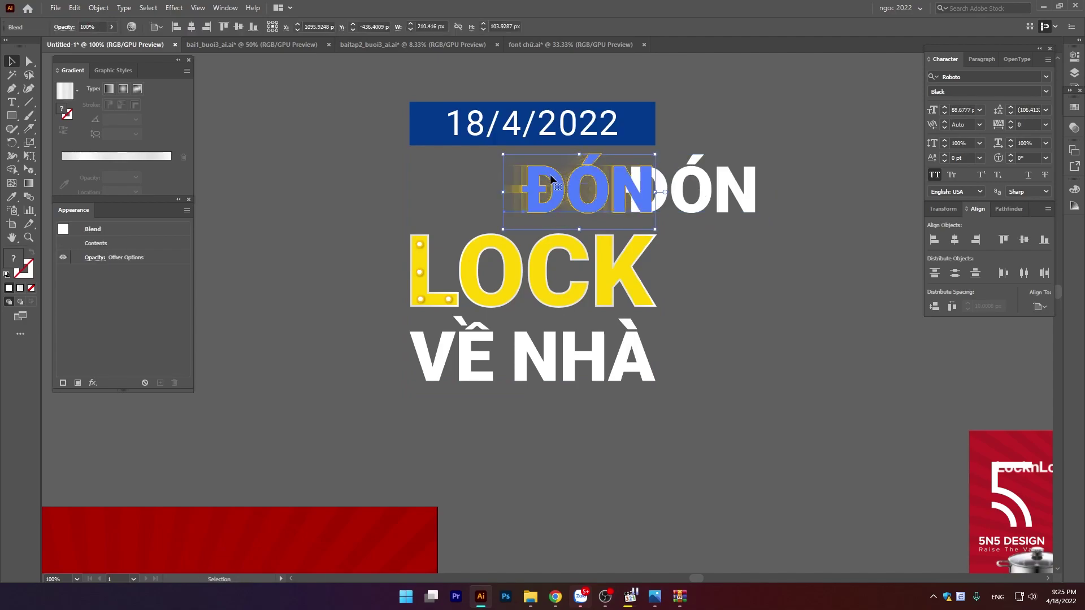
left_click(98, 8)
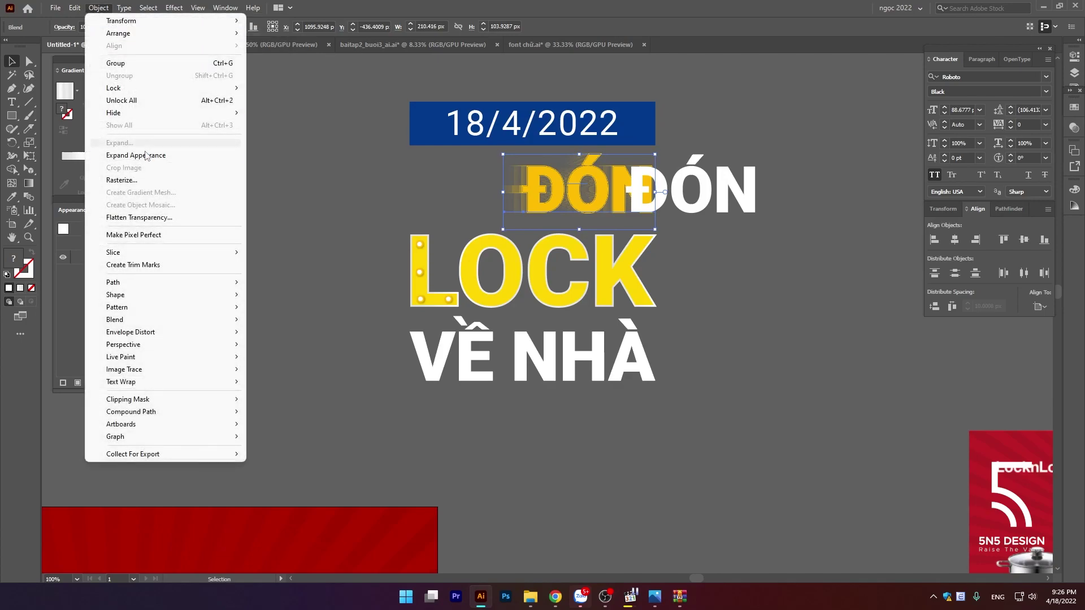
left_click(139, 154)
left_click(101, 9)
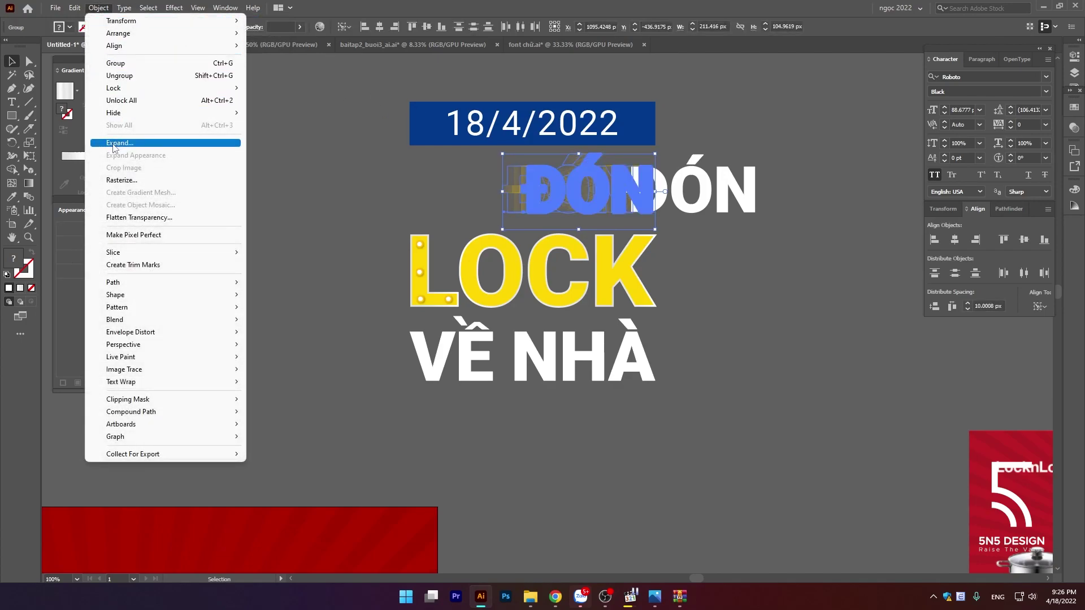
left_click(120, 143)
left_click(514, 361)
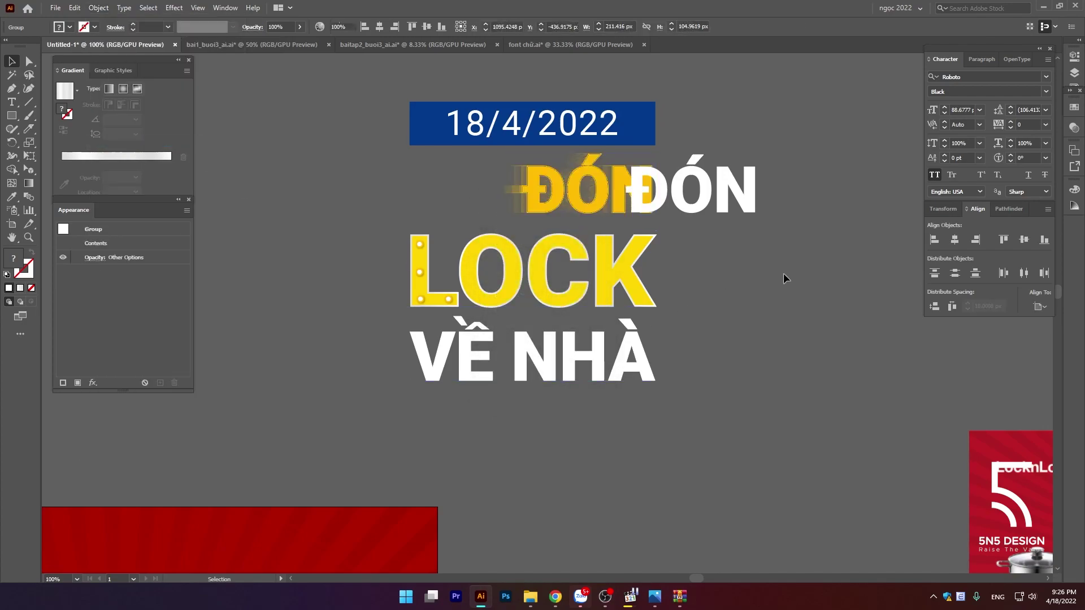
left_click(783, 272)
left_click_drag(677, 182, 610, 187)
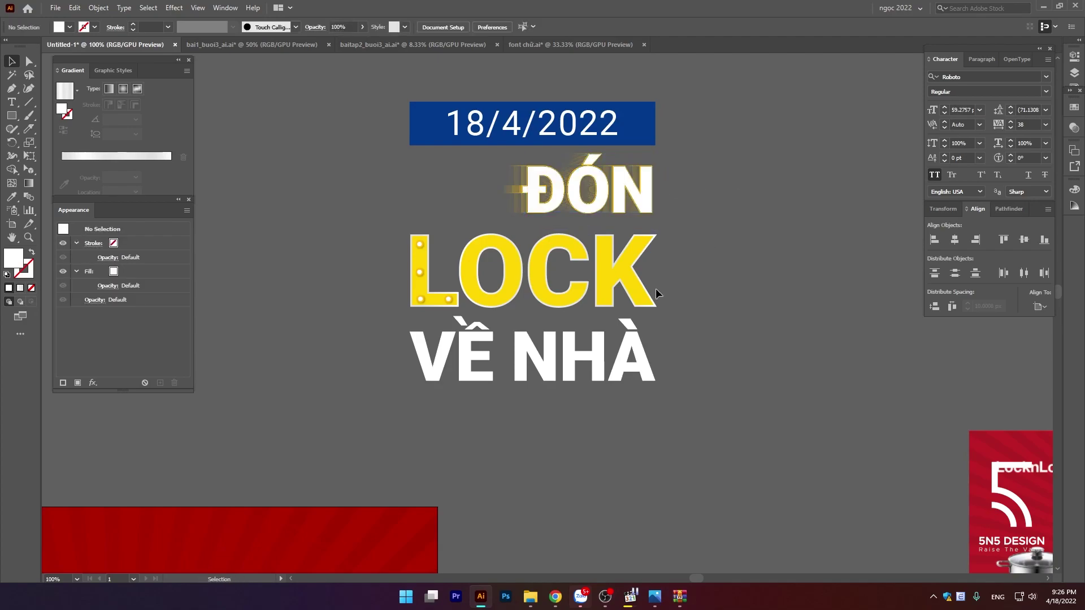
Step: Try dropping VỀ NHÀ in perspective, move the floating gradient panels lower, then undo the drop
scroll(599, 266, "down", 4)
scroll(613, 294, "down", 1)
scroll(575, 256, "up", 1)
scroll(481, 238, "up", 1)
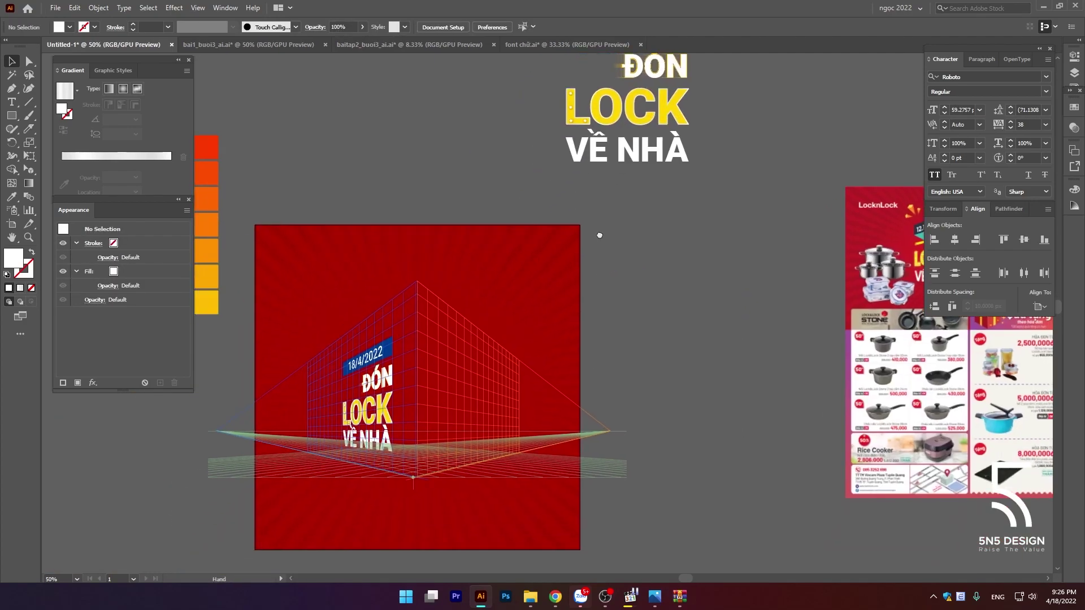
scroll(370, 206, "up", 1)
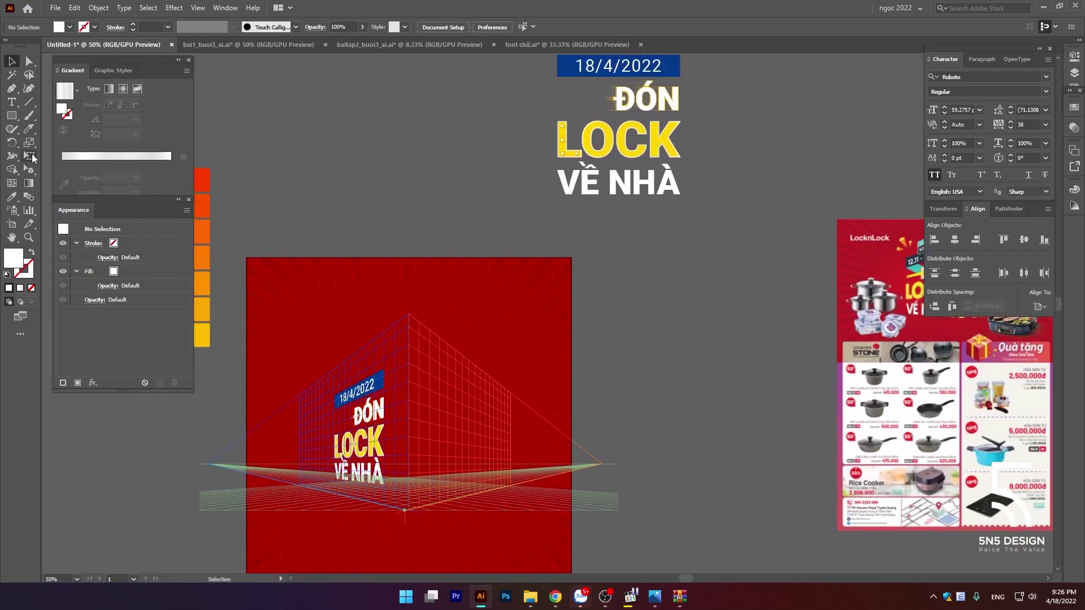
left_click(32, 173)
mouse_move(606, 189)
left_mouse_down()
mouse_move(468, 480)
mouse_move(479, 474)
left_mouse_up()
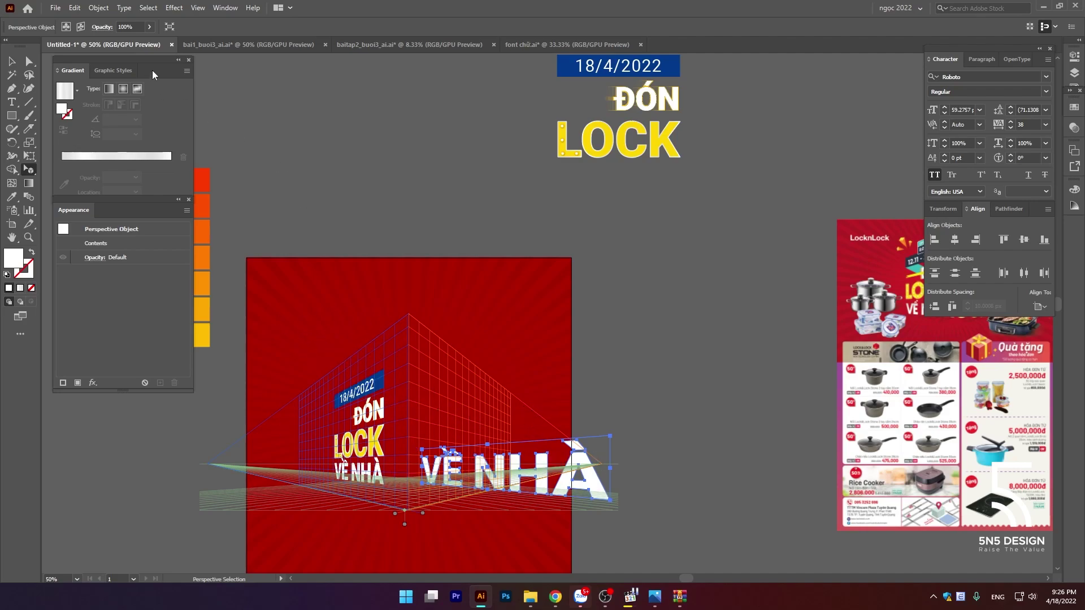
left_click_drag(151, 60, 148, 100)
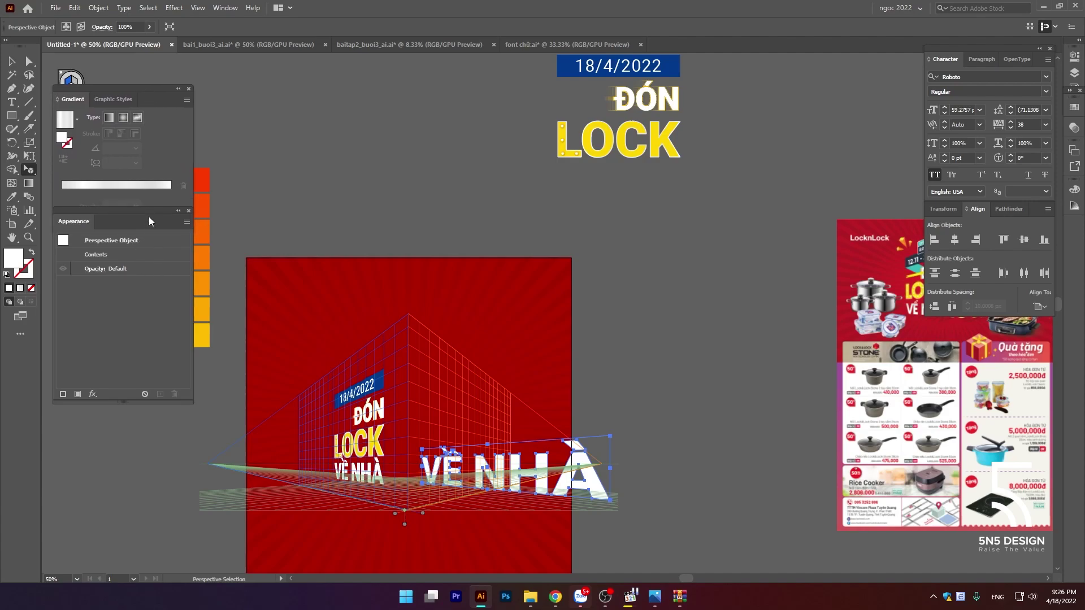
left_click_drag(150, 221, 151, 236)
left_click_drag(144, 90, 138, 117)
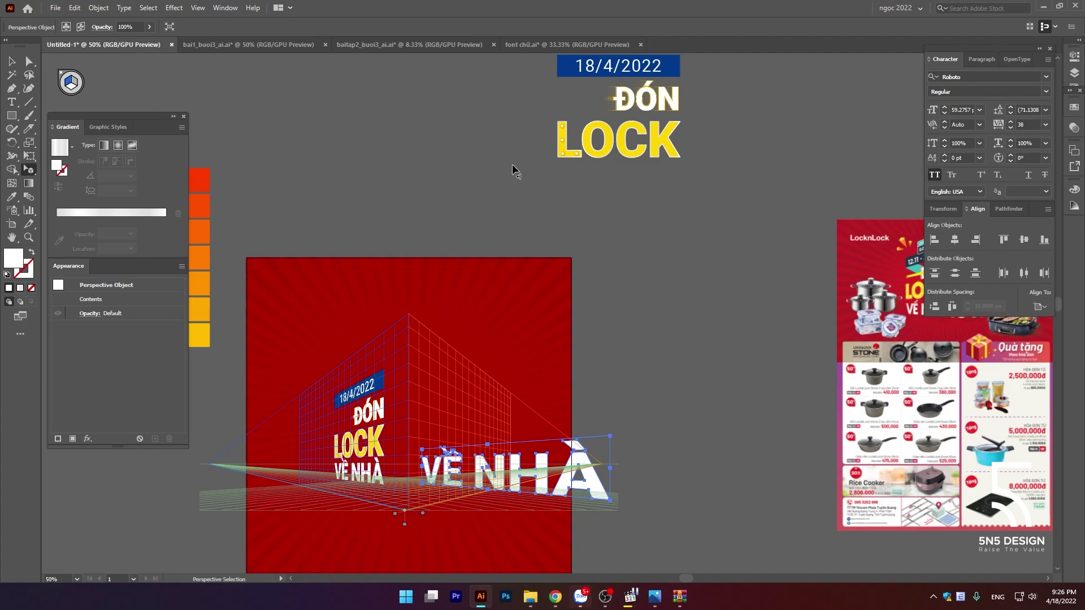
key("ctrl+z")
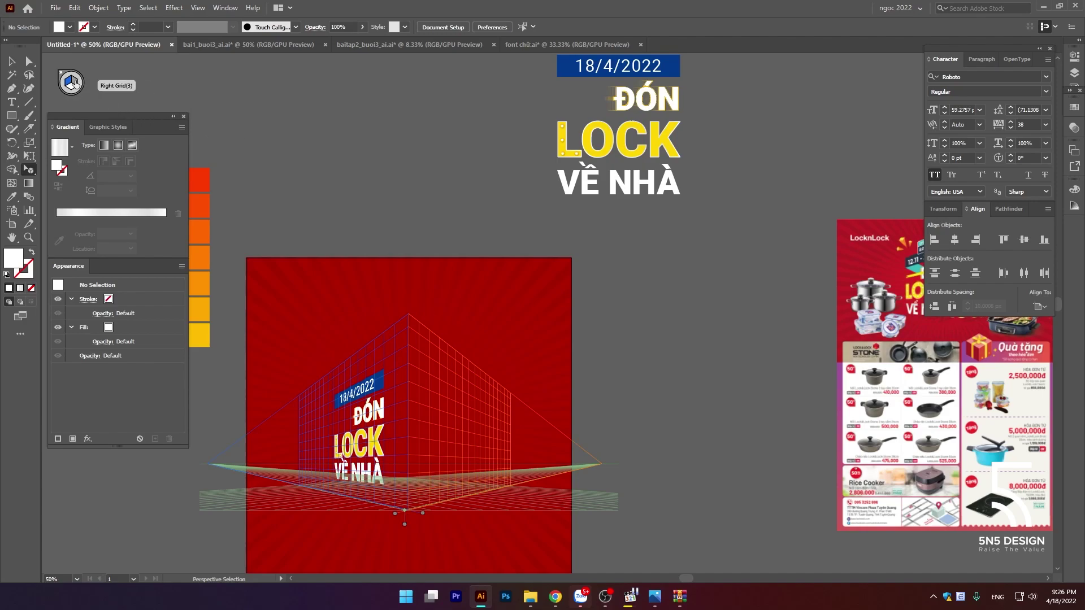
Step: With the right grid active, place VỀ NHÀ, LOCK, ĐÓN and the 18/4/2022 banner on the right wall
left_click(77, 84)
left_click_drag(635, 193, 450, 483)
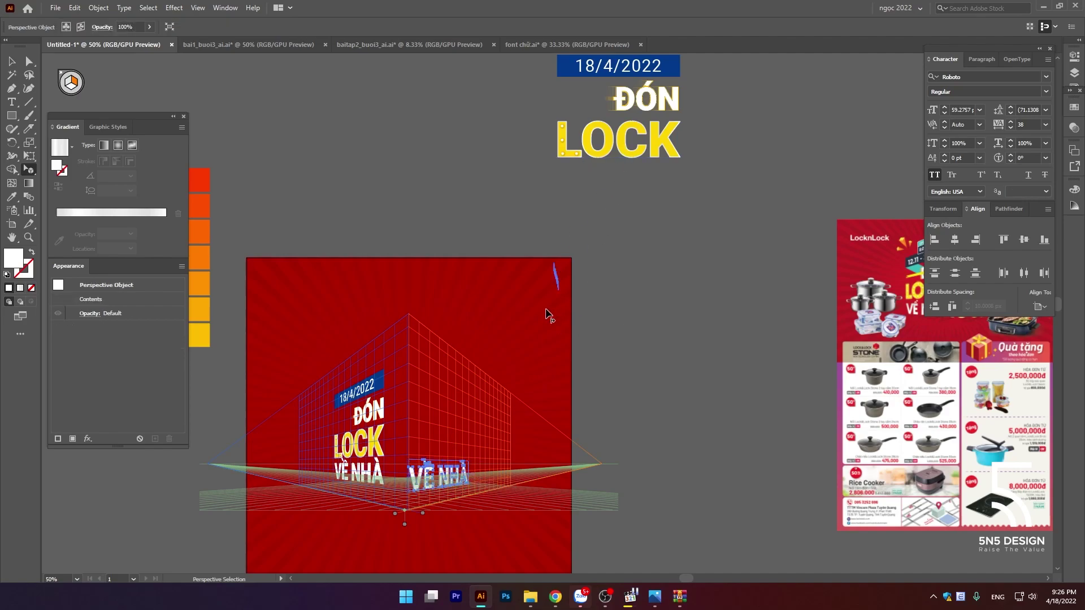
left_click_drag(618, 140, 449, 454)
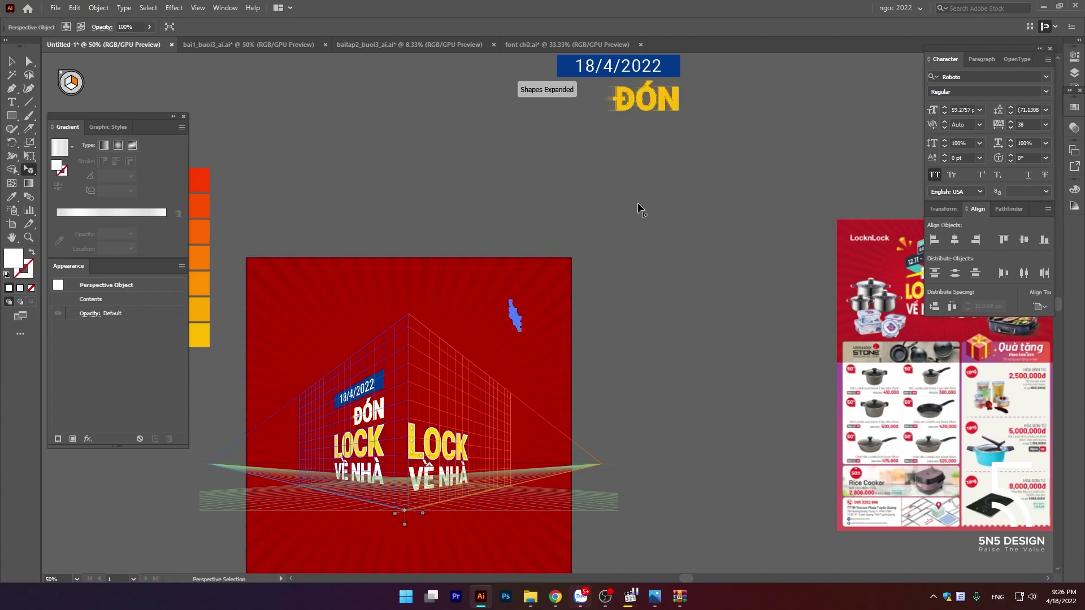
left_click(650, 164)
left_click(652, 103)
left_click_drag(653, 103, 441, 416)
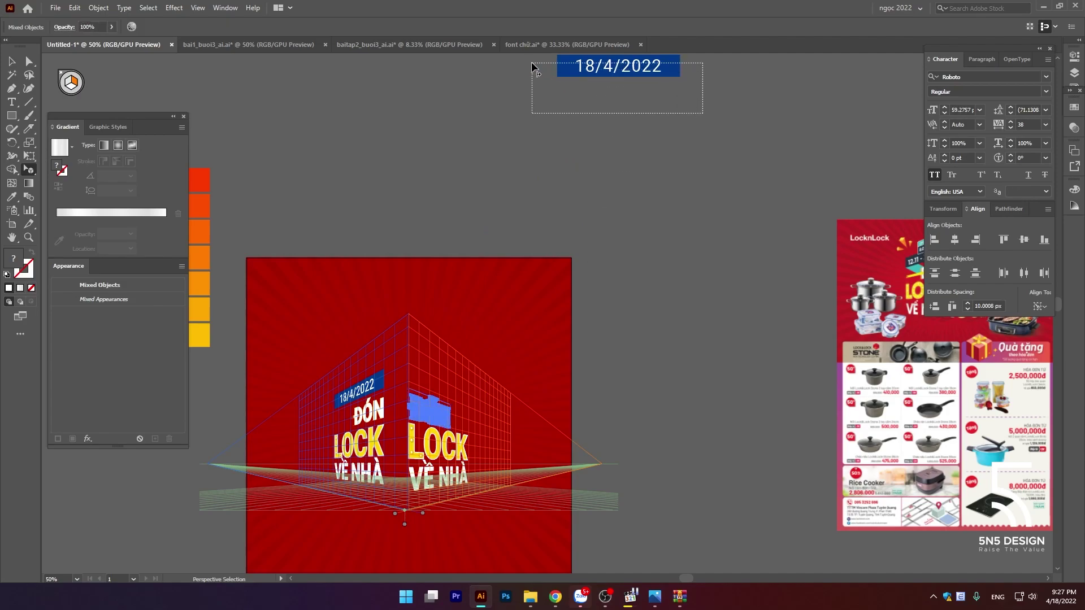
mouse_move(532, 68)
left_mouse_down()
mouse_move(607, 93)
mouse_move(421, 428)
left_mouse_up()
scroll(429, 412, "up", 4)
left_click_drag(367, 354, 593, 150)
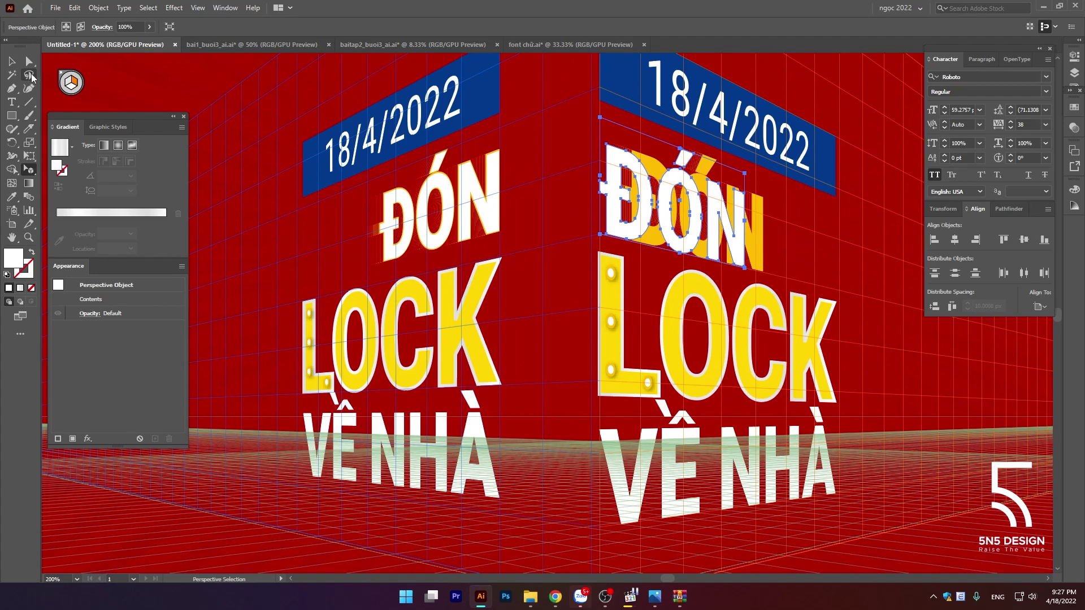
Step: On the left grid, slide VỀ NHÀ and LOCK toward the corner, nudging LOCK slightly lower
left_click(69, 83)
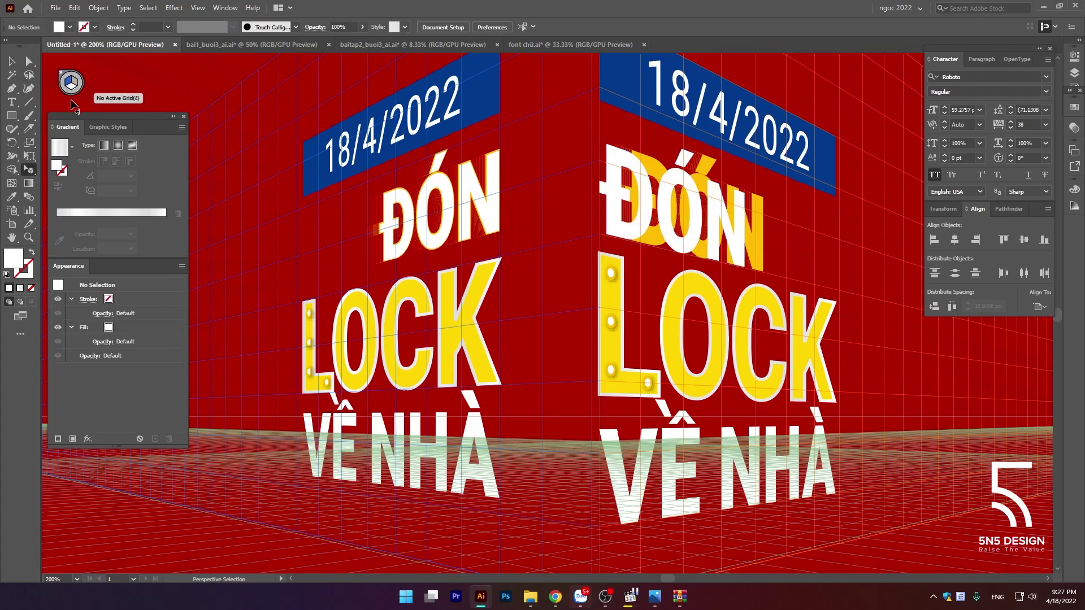
left_click_drag(447, 487, 552, 512)
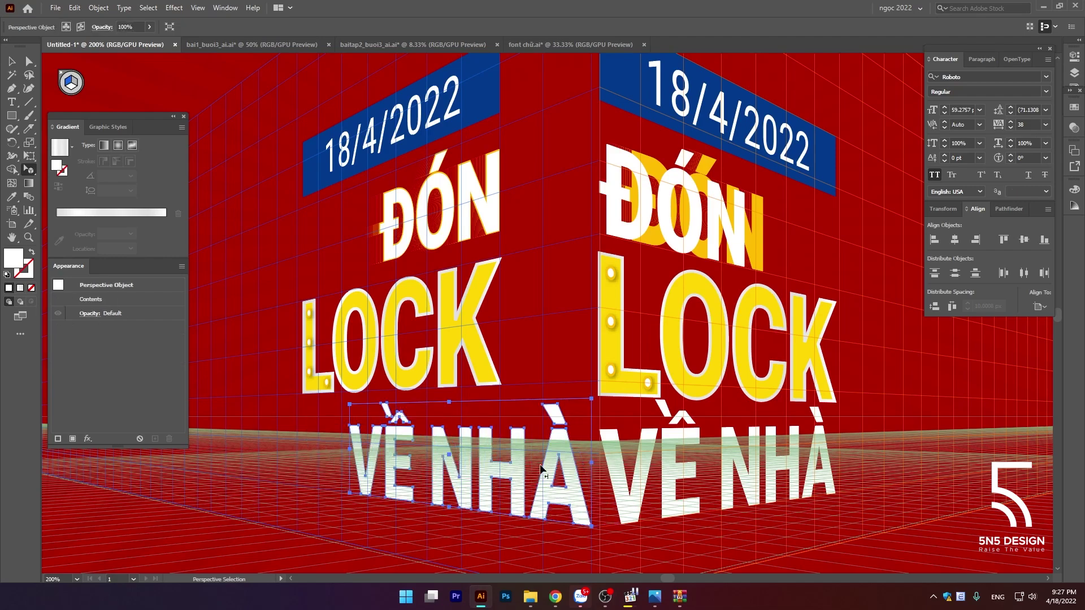
mouse_move(459, 359)
left_mouse_down()
mouse_move(536, 368)
mouse_move(537, 346)
left_mouse_up()
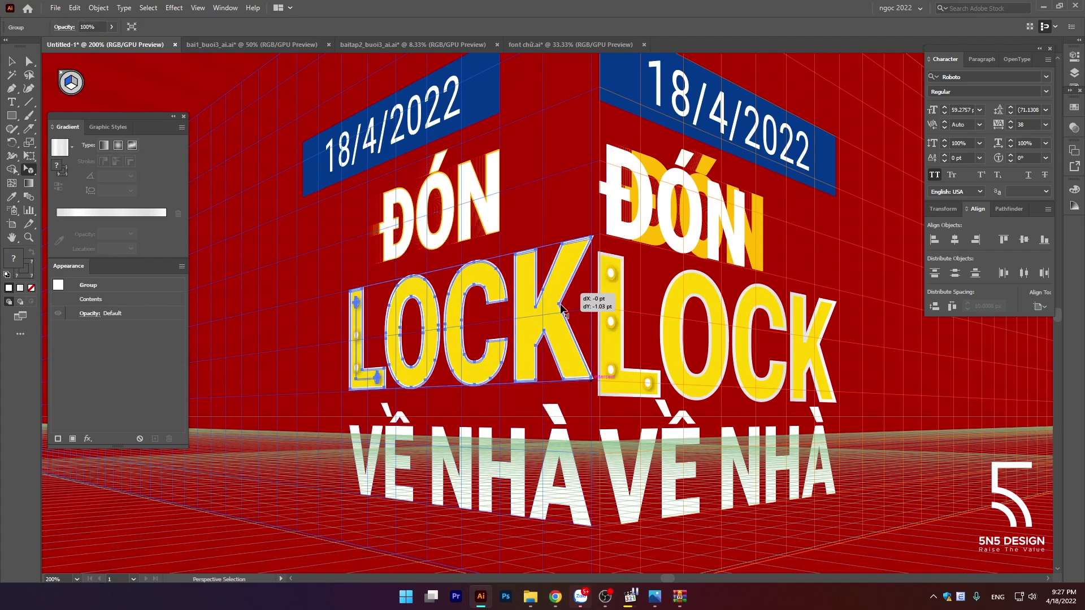
left_click_drag(559, 306, 559, 312)
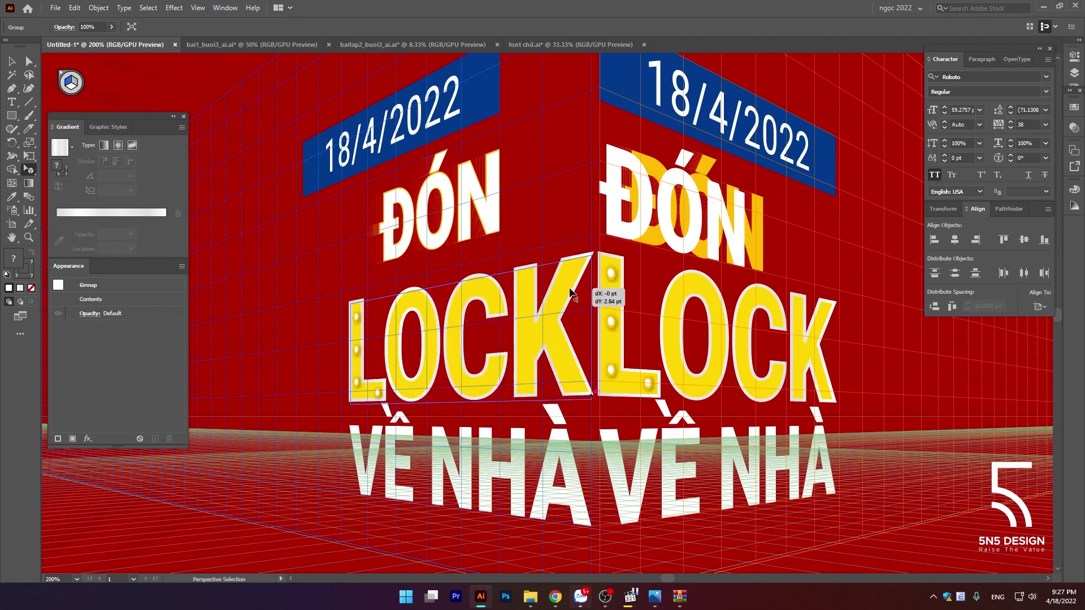
Step: Slide the left-wall ĐÓN to the corner, undoing a stray ĐÓN move and accidental banner move
left_click_drag(486, 214, 572, 221)
key("ctrl+z")
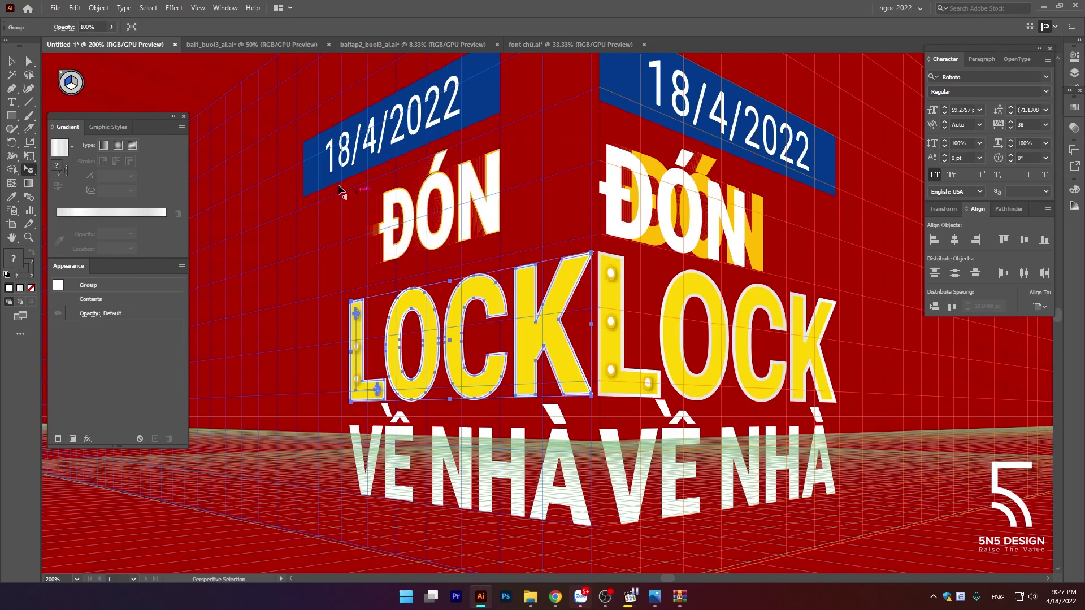
mouse_move(332, 184)
left_mouse_down()
mouse_move(397, 207)
mouse_move(579, 203)
left_mouse_up()
key("ctrl+z")
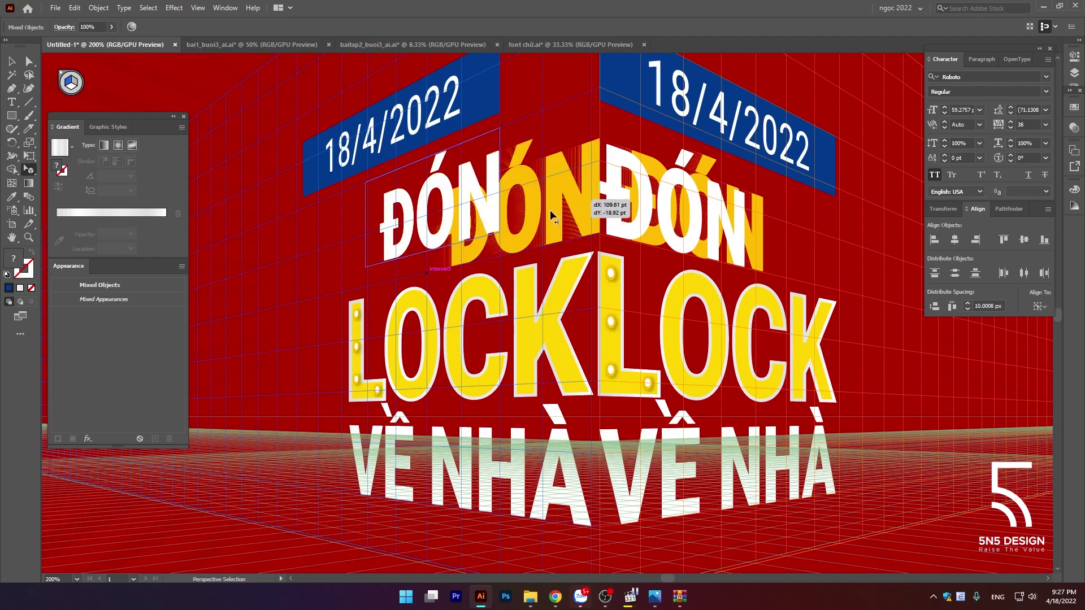
mouse_move(579, 203)
left_mouse_down()
mouse_move(513, 220)
mouse_move(429, 294)
left_mouse_up()
Step: Slide the left 18/4/2022 banner to meet the right one at the corner, then hide the perspective grid
left_click(385, 232)
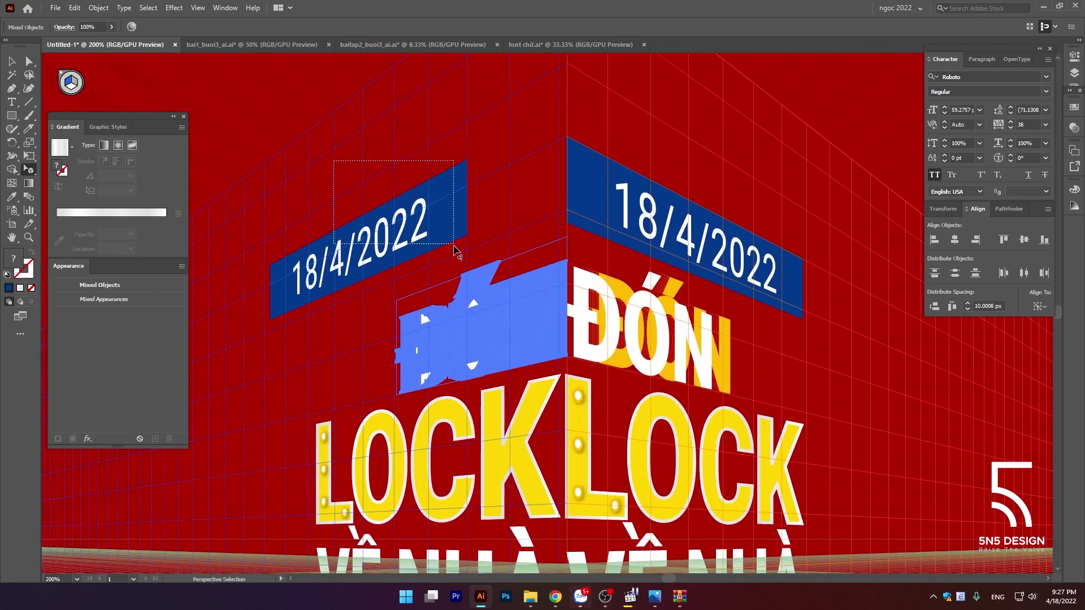
left_click_drag(386, 232, 467, 220)
scroll(500, 209, "down", 5)
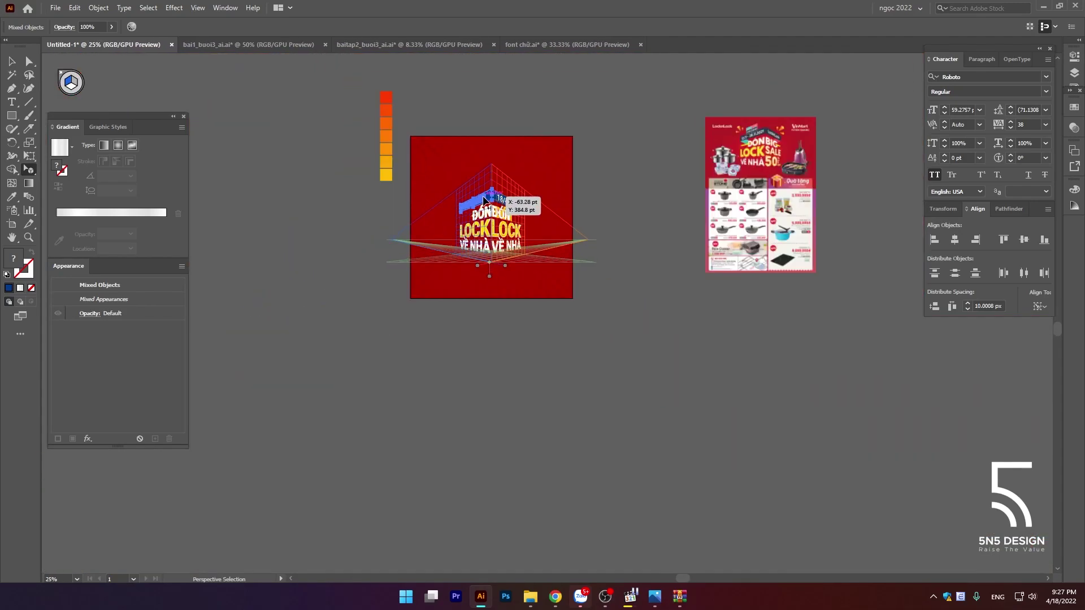
key("ctrl")
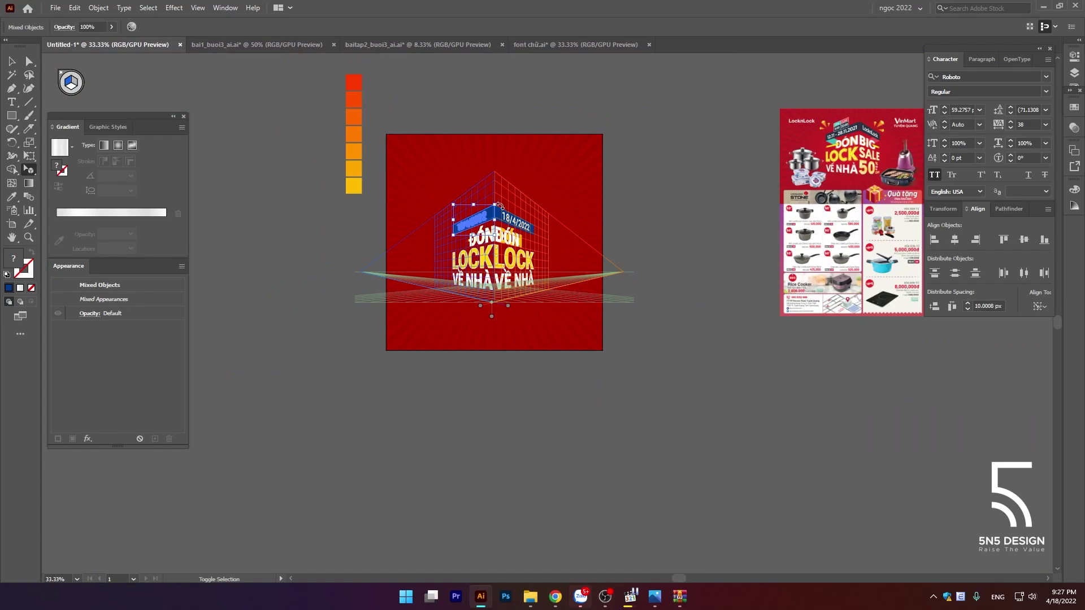
key("ctrl+shift+i")
Step: Marquee-select the entire folded title artwork with the Selection Tool
key("v")
scroll(540, 225, "up", 2)
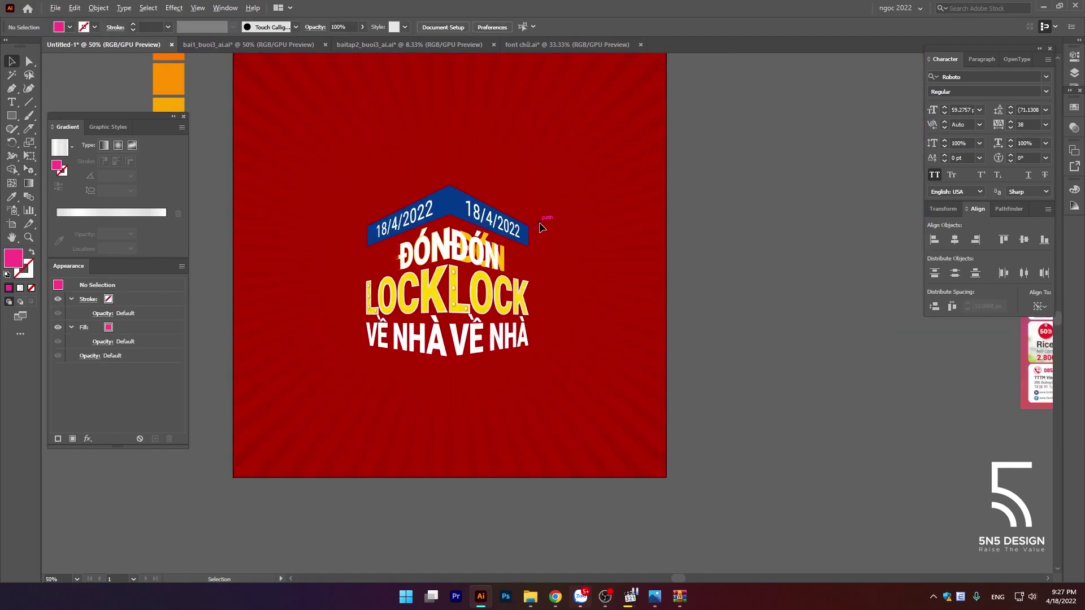
scroll(515, 264, "up", 1)
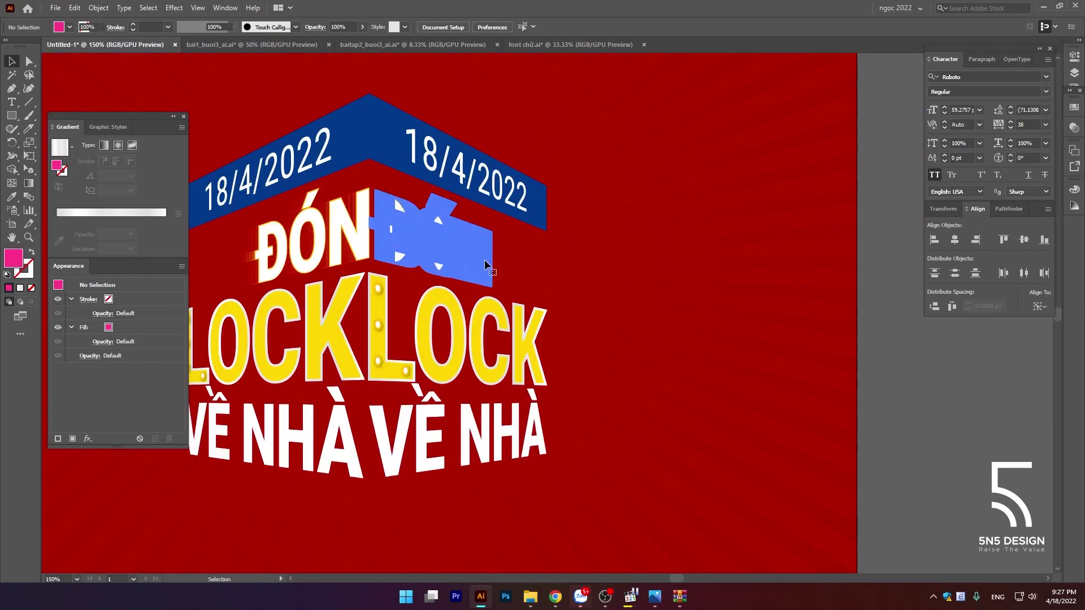
scroll(658, 243, "down", 2)
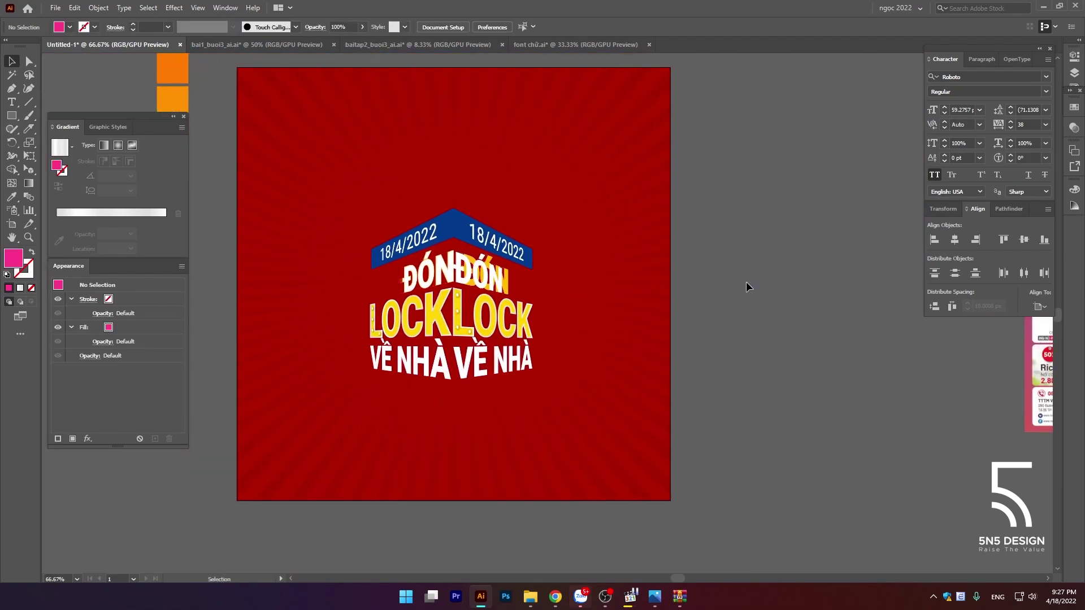
scroll(599, 233, "up", 3)
scroll(401, 263, "down", 3)
left_click_drag(401, 263, 529, 298)
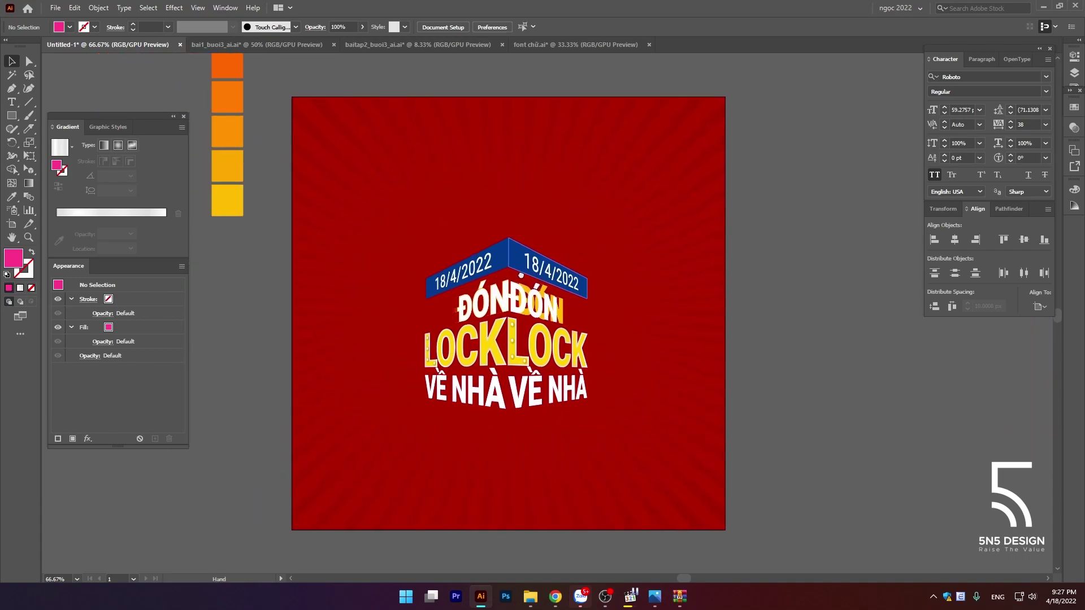
left_click_drag(429, 193, 628, 425)
Step: Group the title, accept expanding the perspective art, and scale it to about 649 × 685 px
key("ctrl+g")
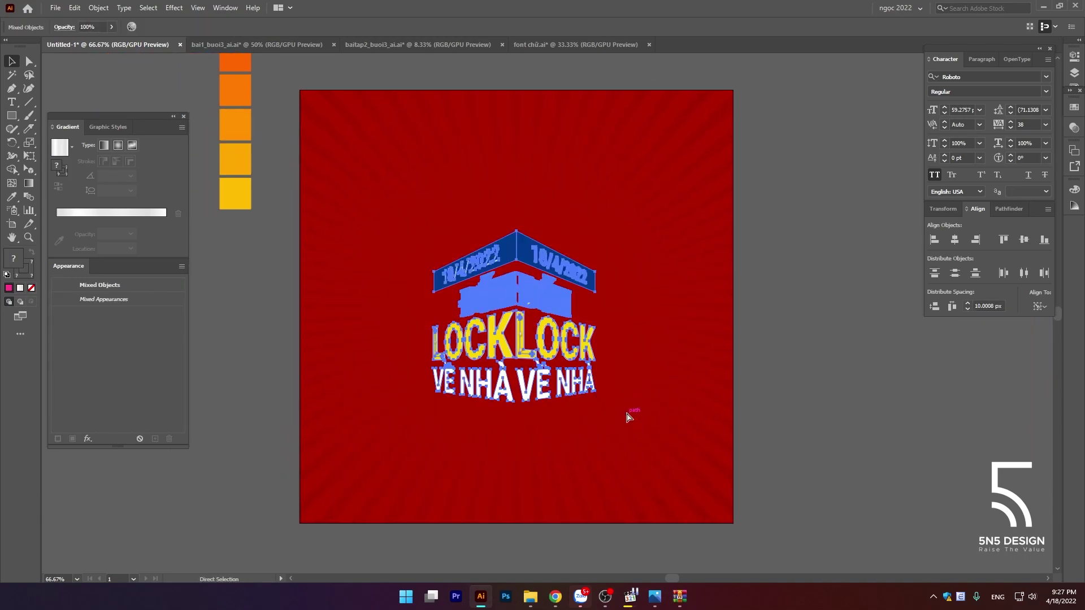
left_click_drag(597, 232, 675, 174)
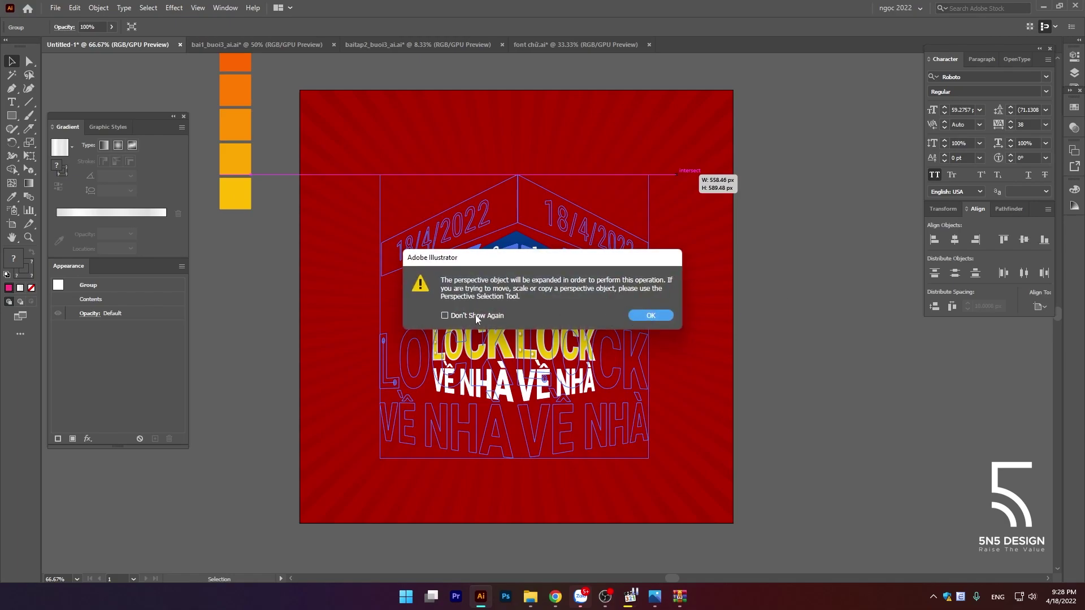
left_click(644, 315)
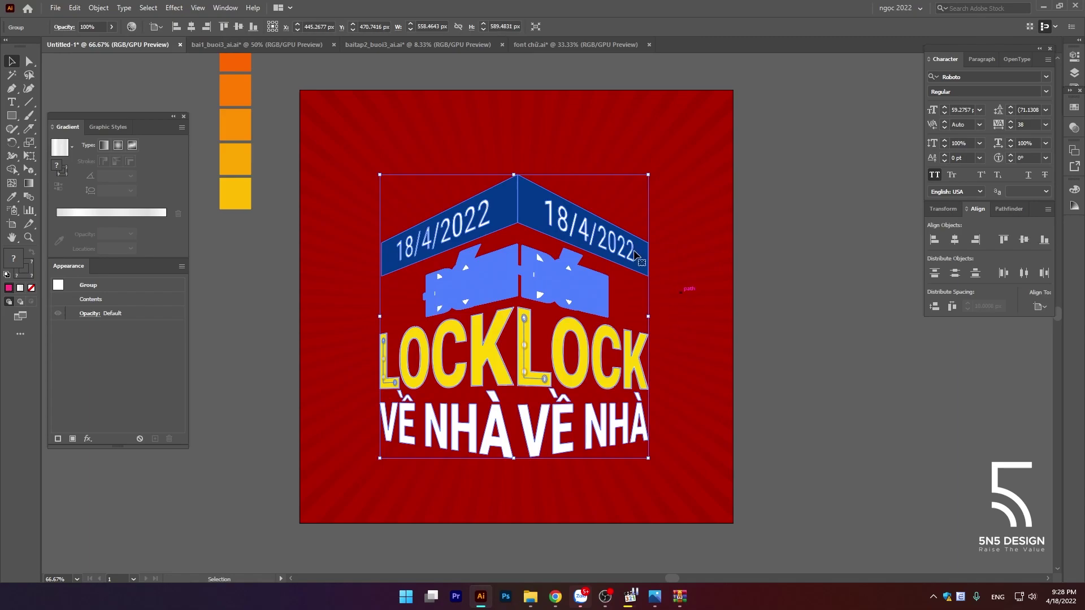
left_click_drag(650, 177, 672, 142)
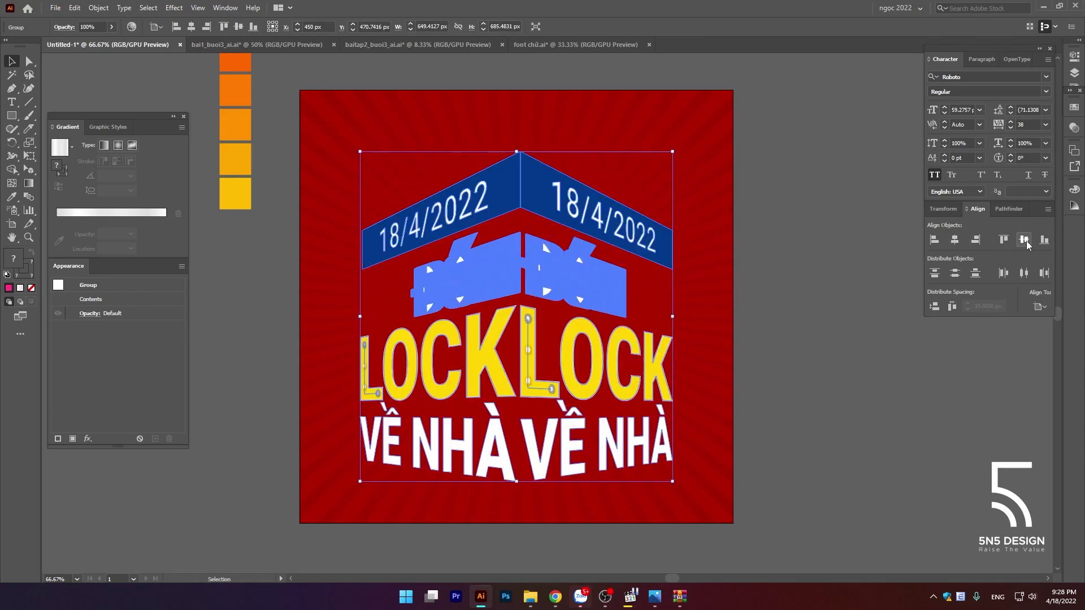